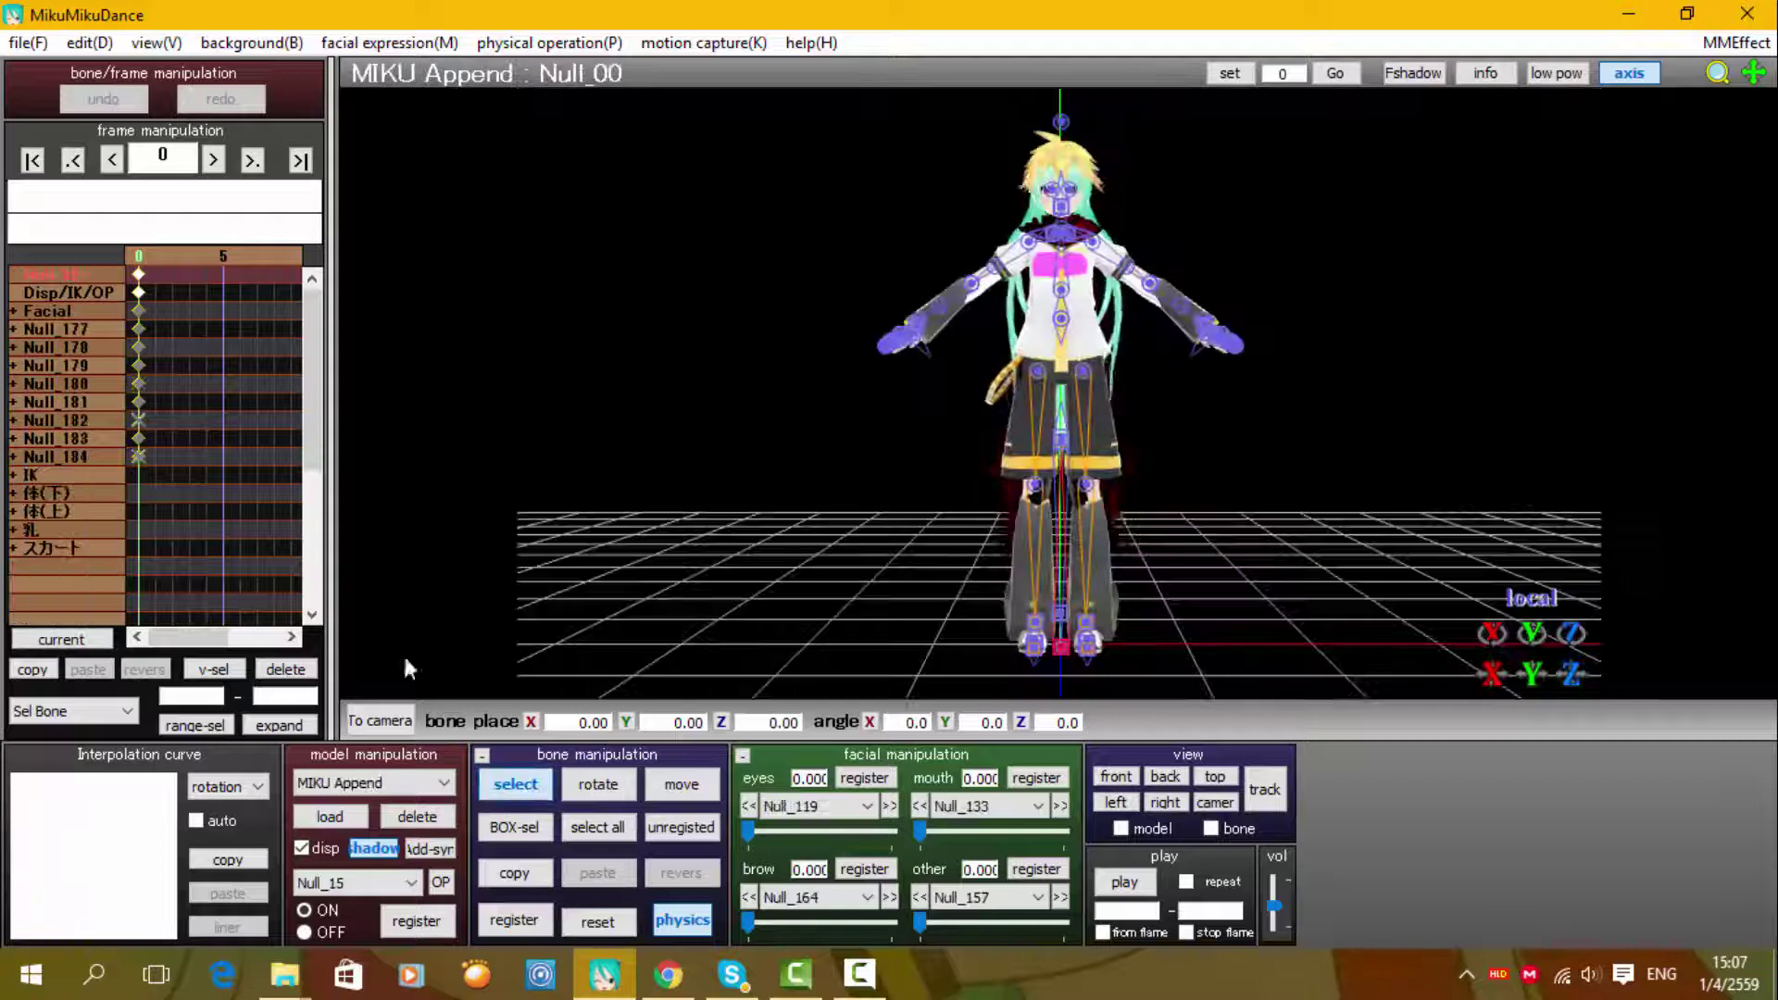
{"action": "left_click", "coordinate": [28, 43]}
{"action": "left_click", "coordinate": [519, 313]}
{"action": "left_click", "coordinate": [156, 45]}
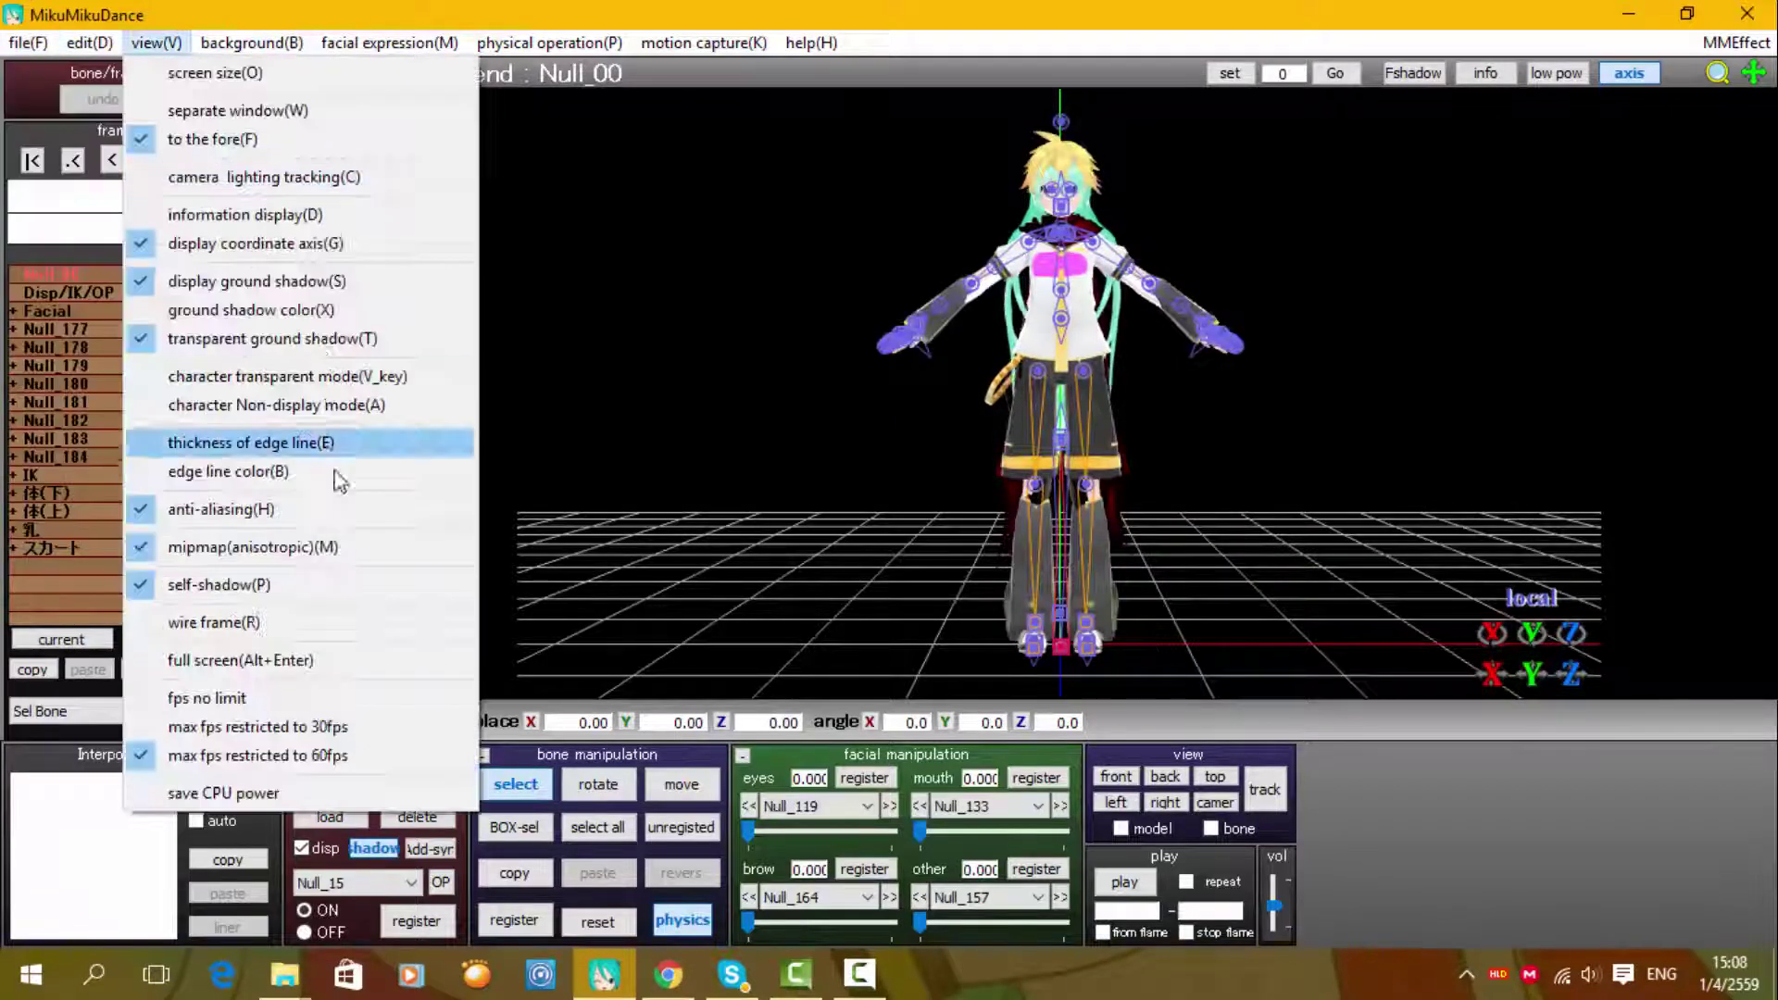
{"action": "left_click", "coordinate": [335, 444]}
{"action": "left_click", "coordinate": [1025, 423]}
{"action": "left_click", "coordinate": [29, 45]}
Apply the A11 pose file to MIKU Append, register it at frame 0, and switch to the TDA Base model
{"action": "left_click", "coordinate": [298, 967]}
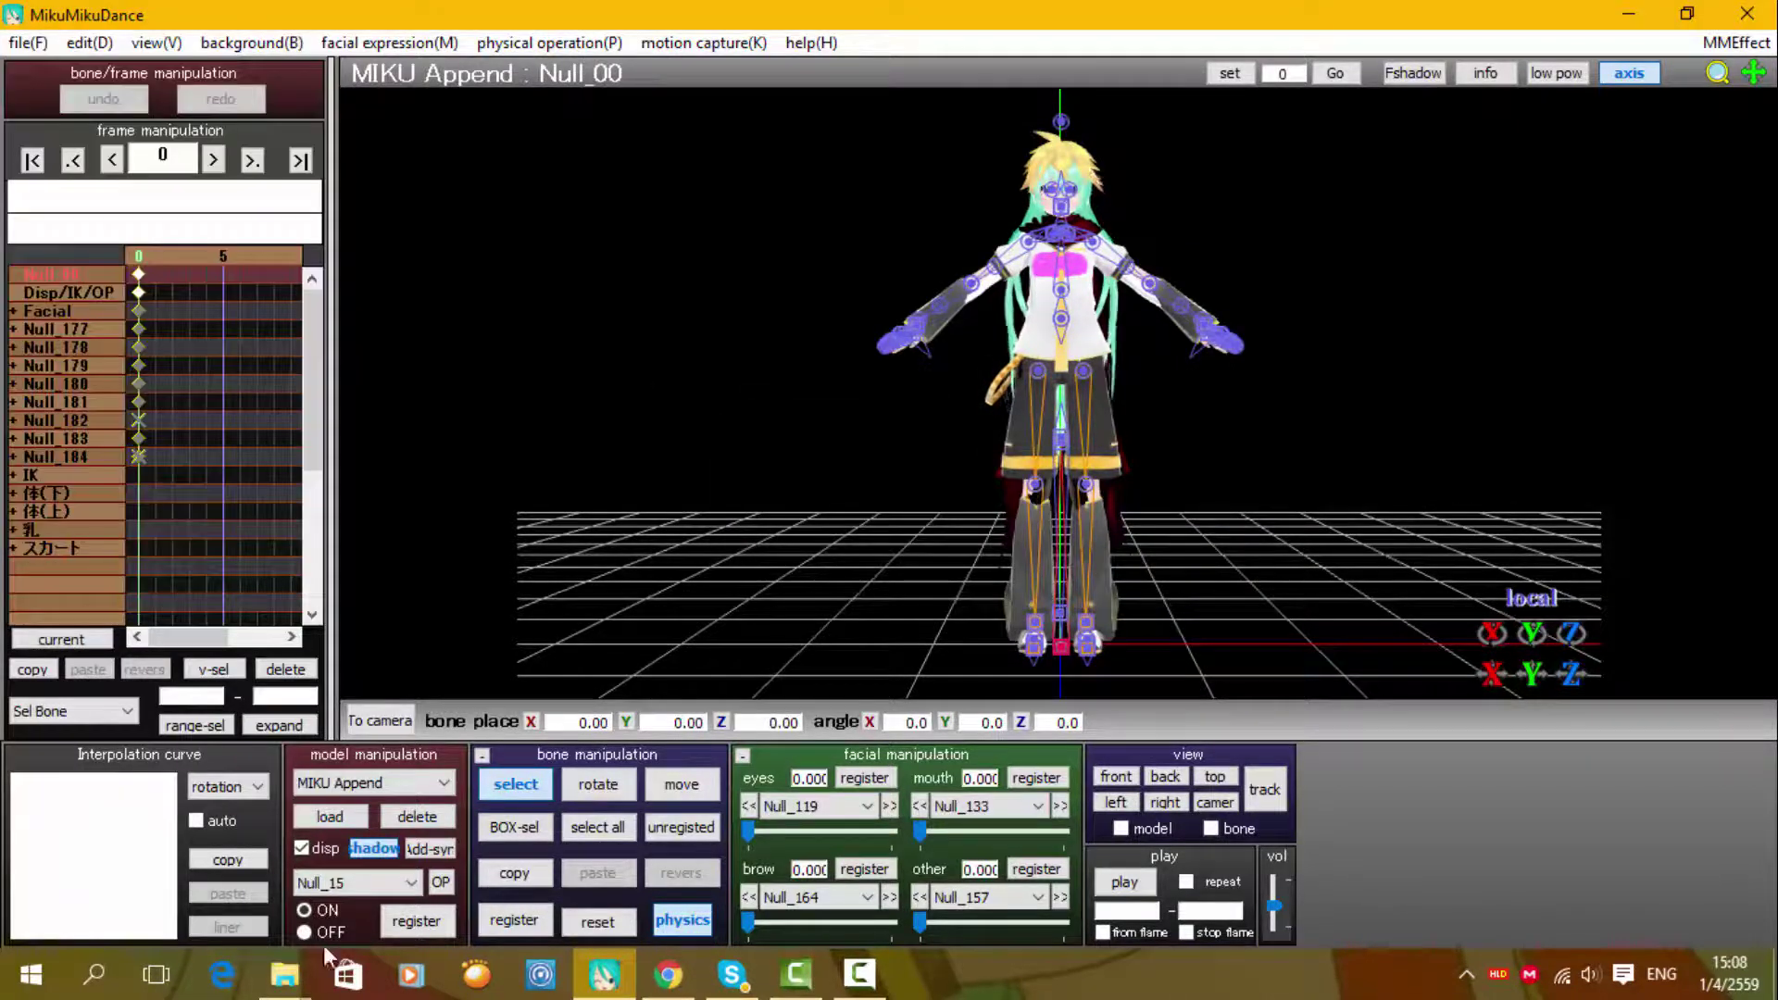
{"action": "left_click", "coordinate": [274, 817]}
{"action": "left_click_drag", "start_coordinate": [1329, 19], "coordinate": [1686, 142]}
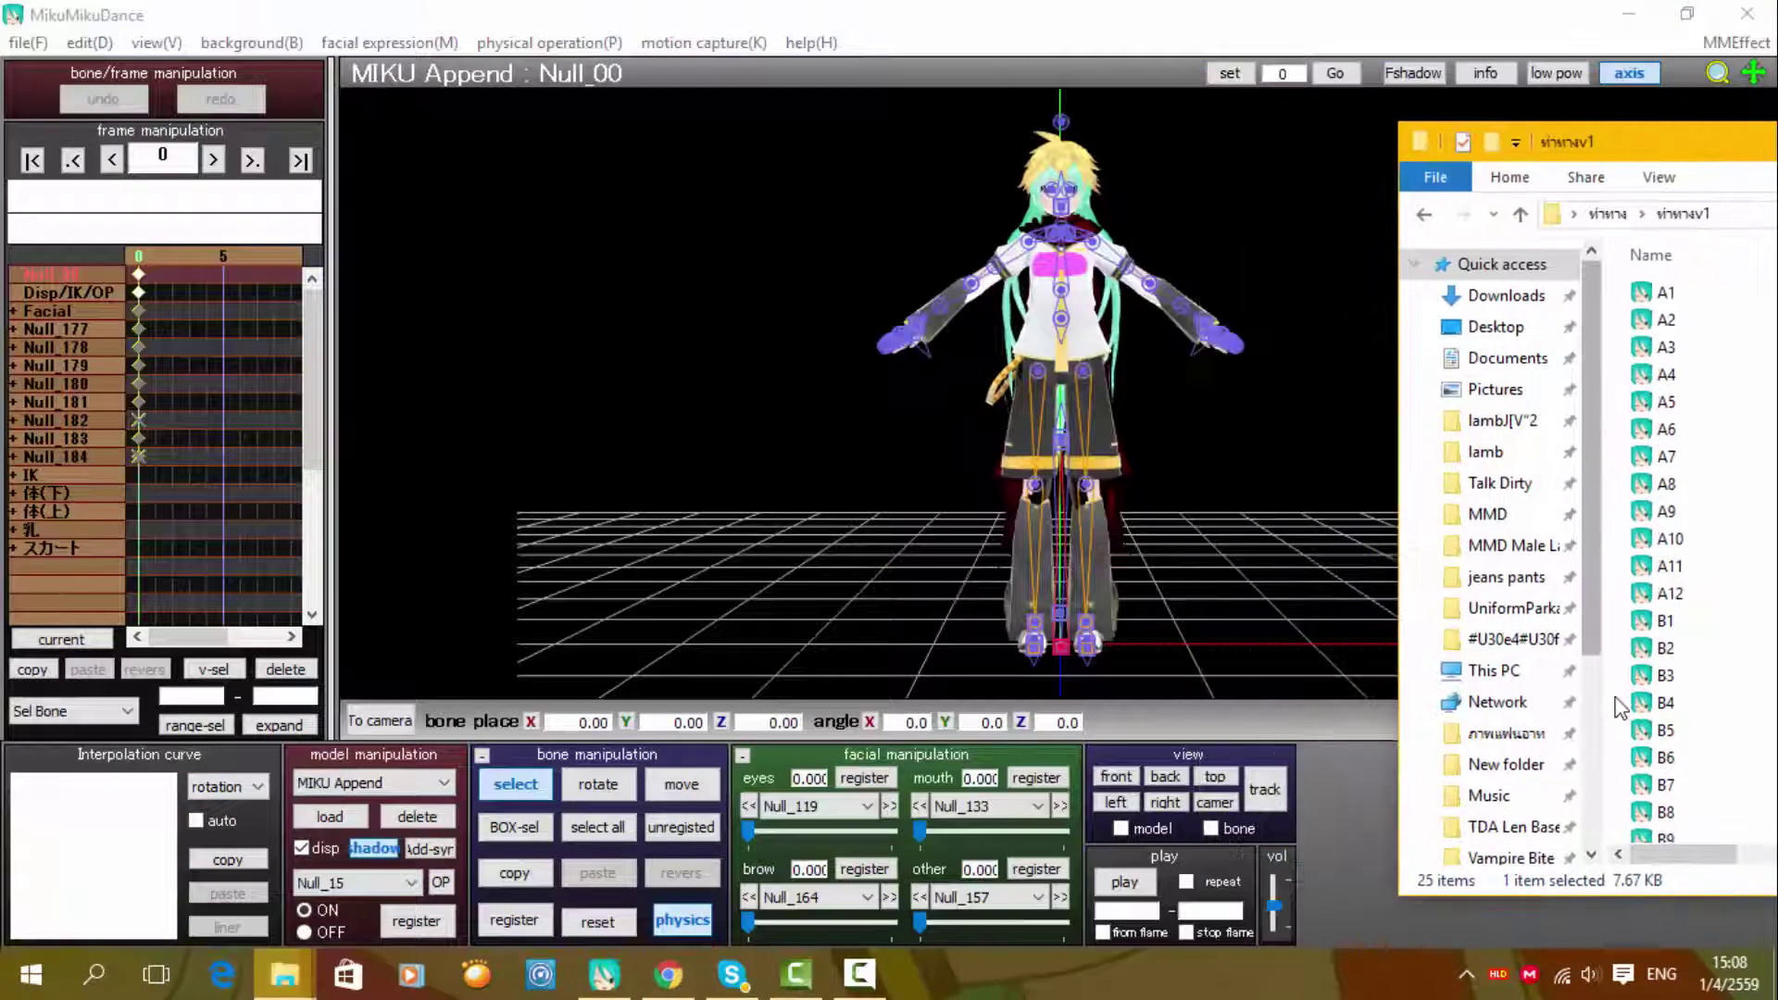
{"action": "double_click", "coordinate": [1681, 569]}
{"action": "left_click", "coordinate": [519, 924]}
{"action": "left_click", "coordinate": [384, 783]}
{"action": "left_click", "coordinate": [372, 831]}
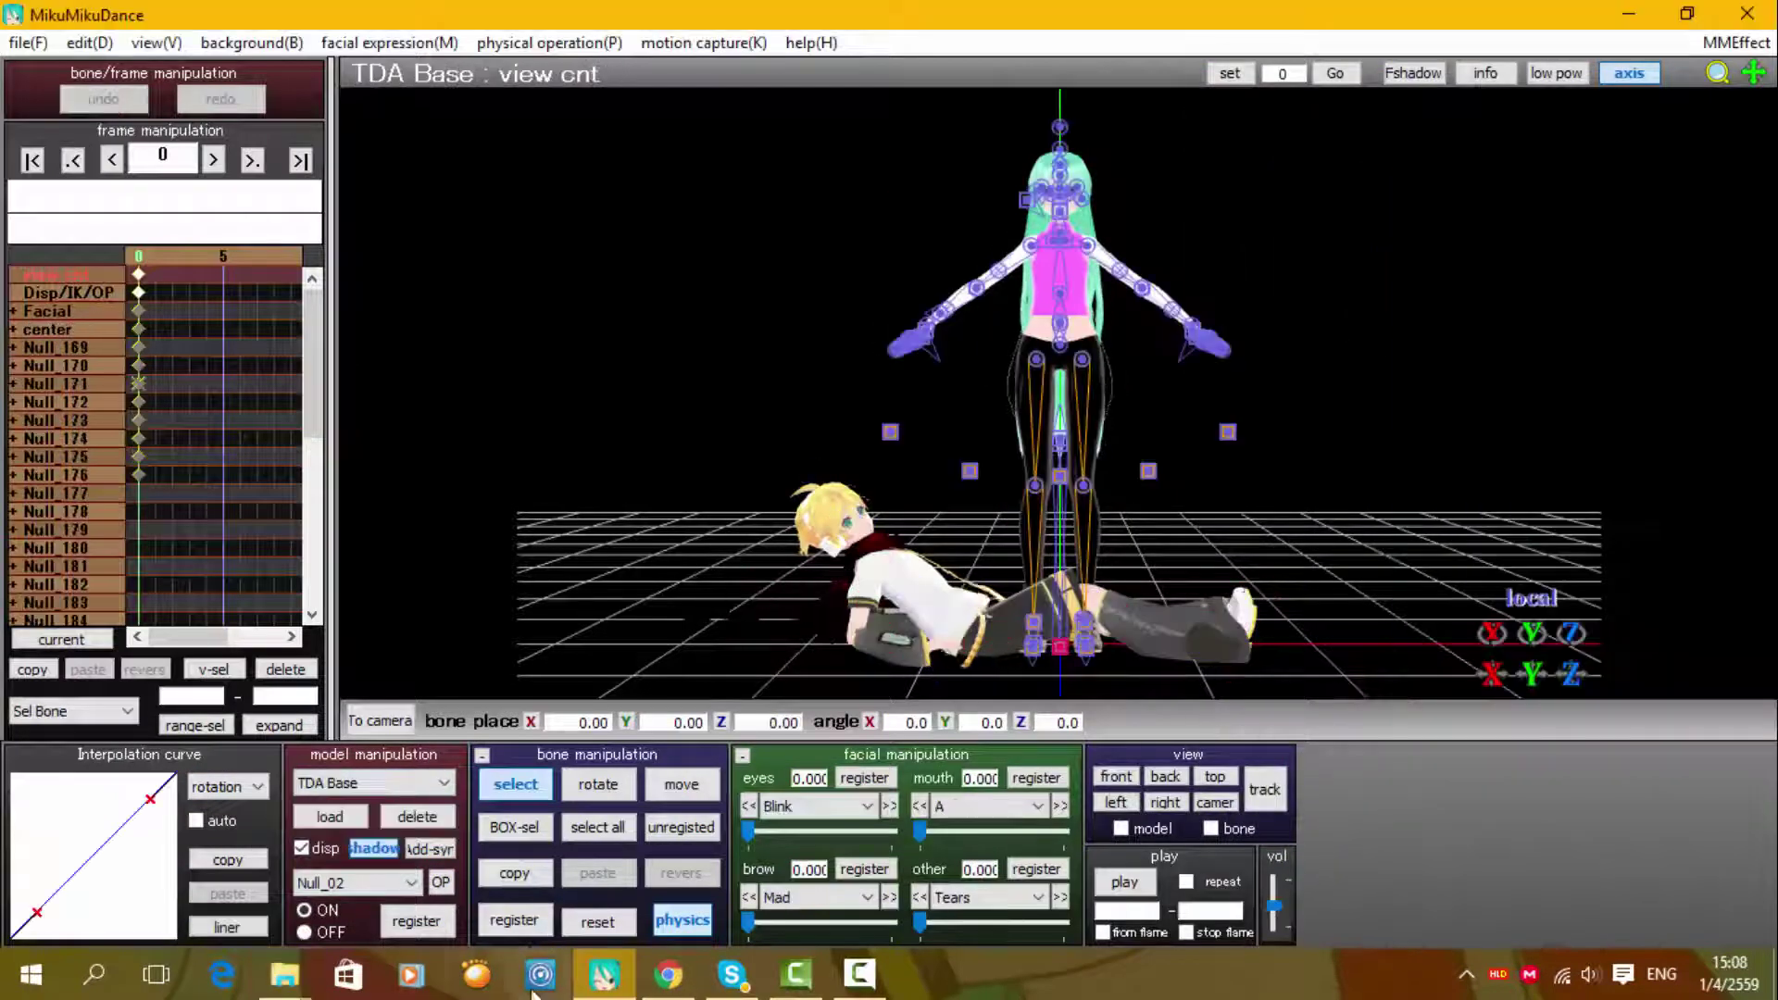
Apply the B12 pose file from the pose folder to the TDA Base model
{"action": "left_click", "coordinate": [285, 971]}
{"action": "left_click", "coordinate": [252, 857]}
{"action": "left_click_drag", "start_coordinate": [1632, 135], "coordinate": [1376, 117]}
{"action": "scroll", "coordinate": [1554, 249], "scroll_direction": "down", "scroll_amount": 3}
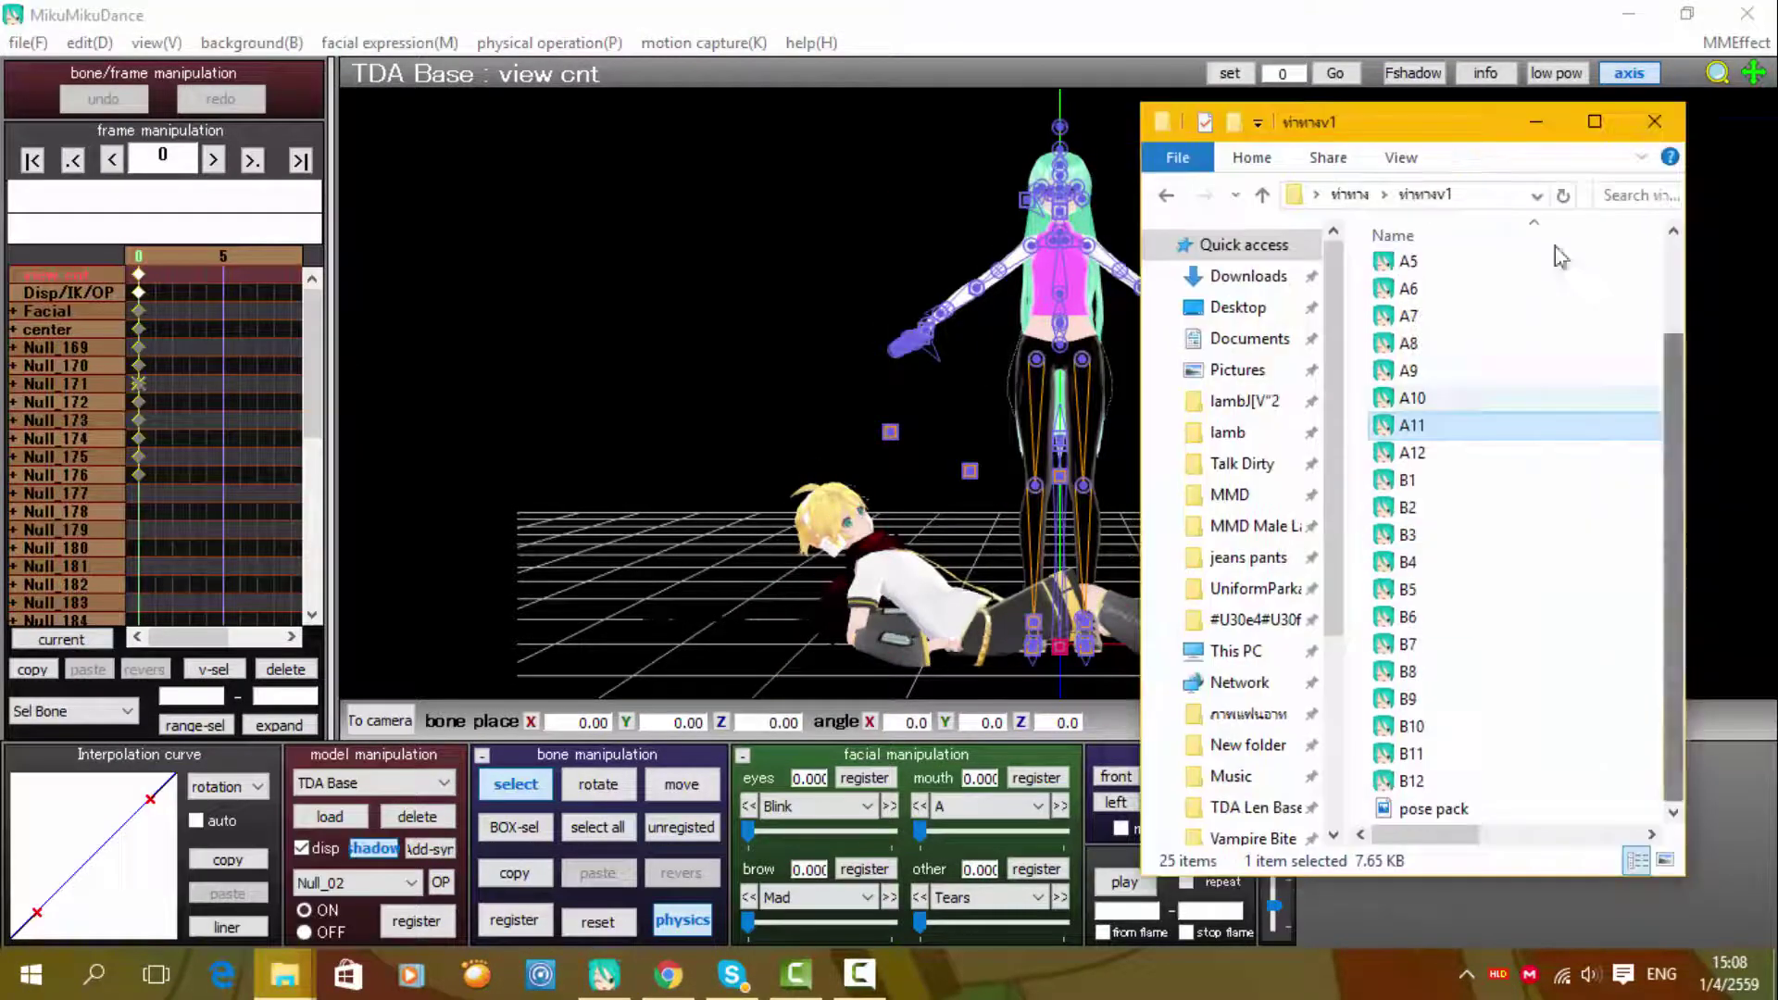
{"action": "left_click_drag", "start_coordinate": [1503, 120], "coordinate": [1657, 134]}
{"action": "double_click", "coordinate": [1564, 799]}
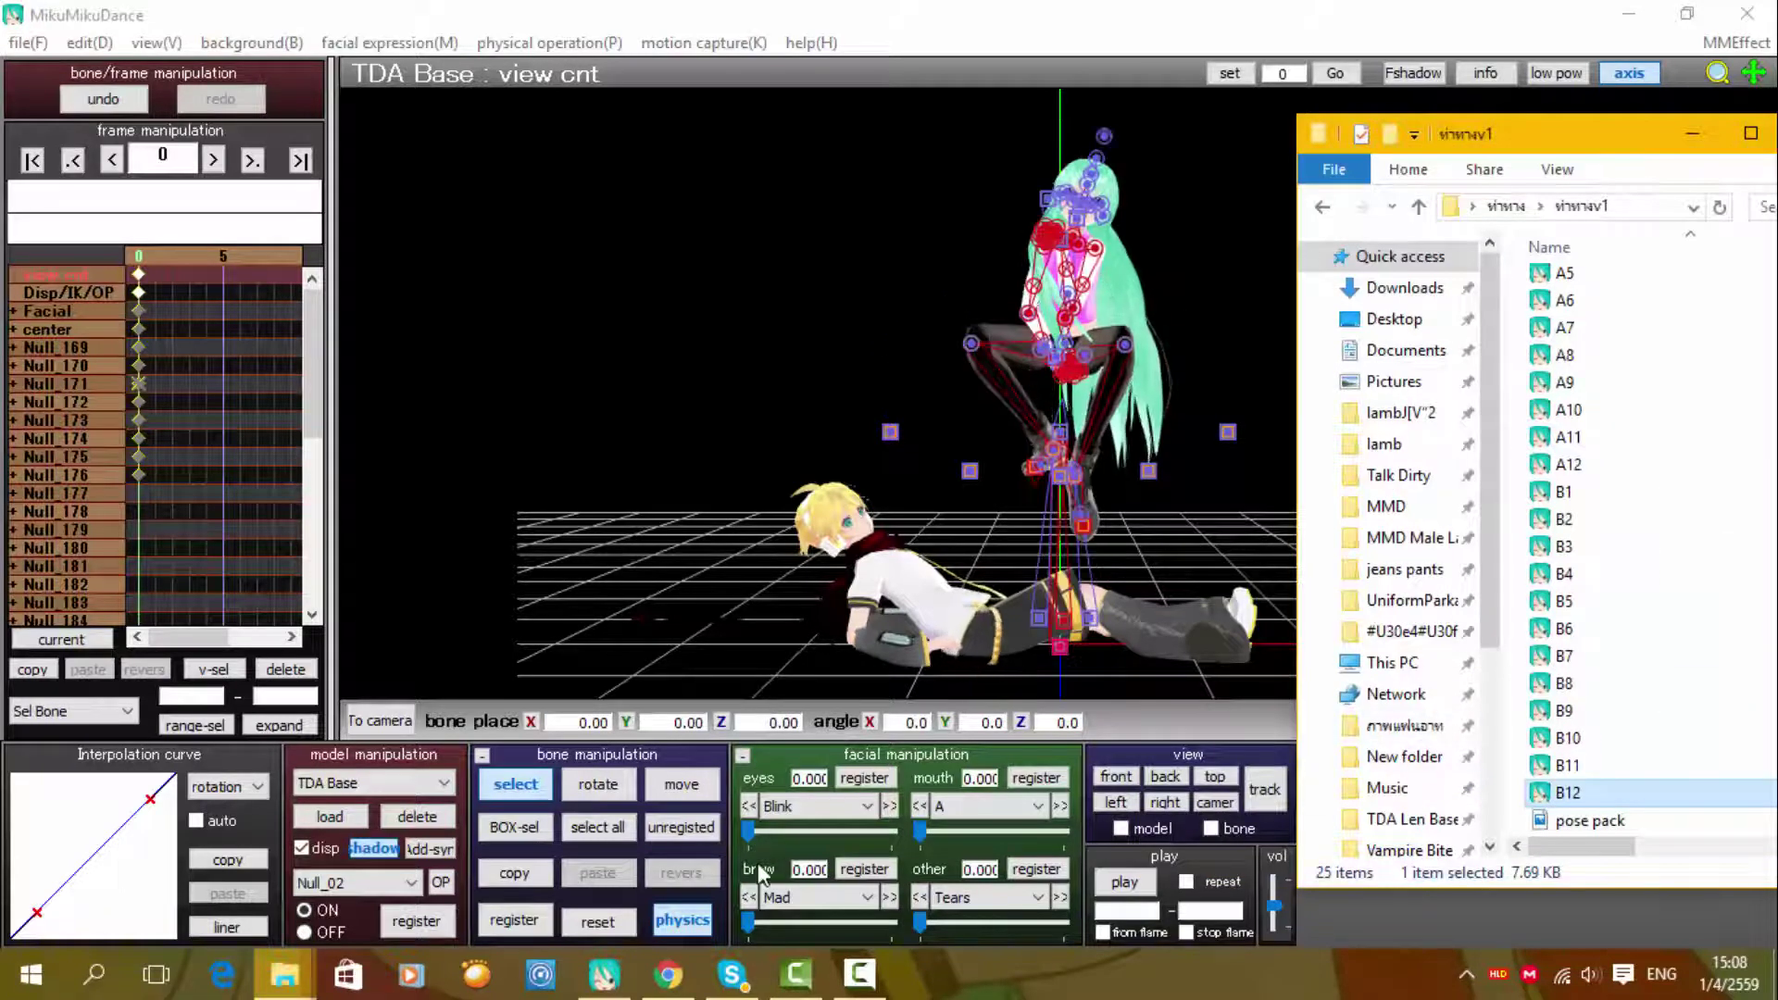
{"action": "left_click", "coordinate": [1239, 830]}
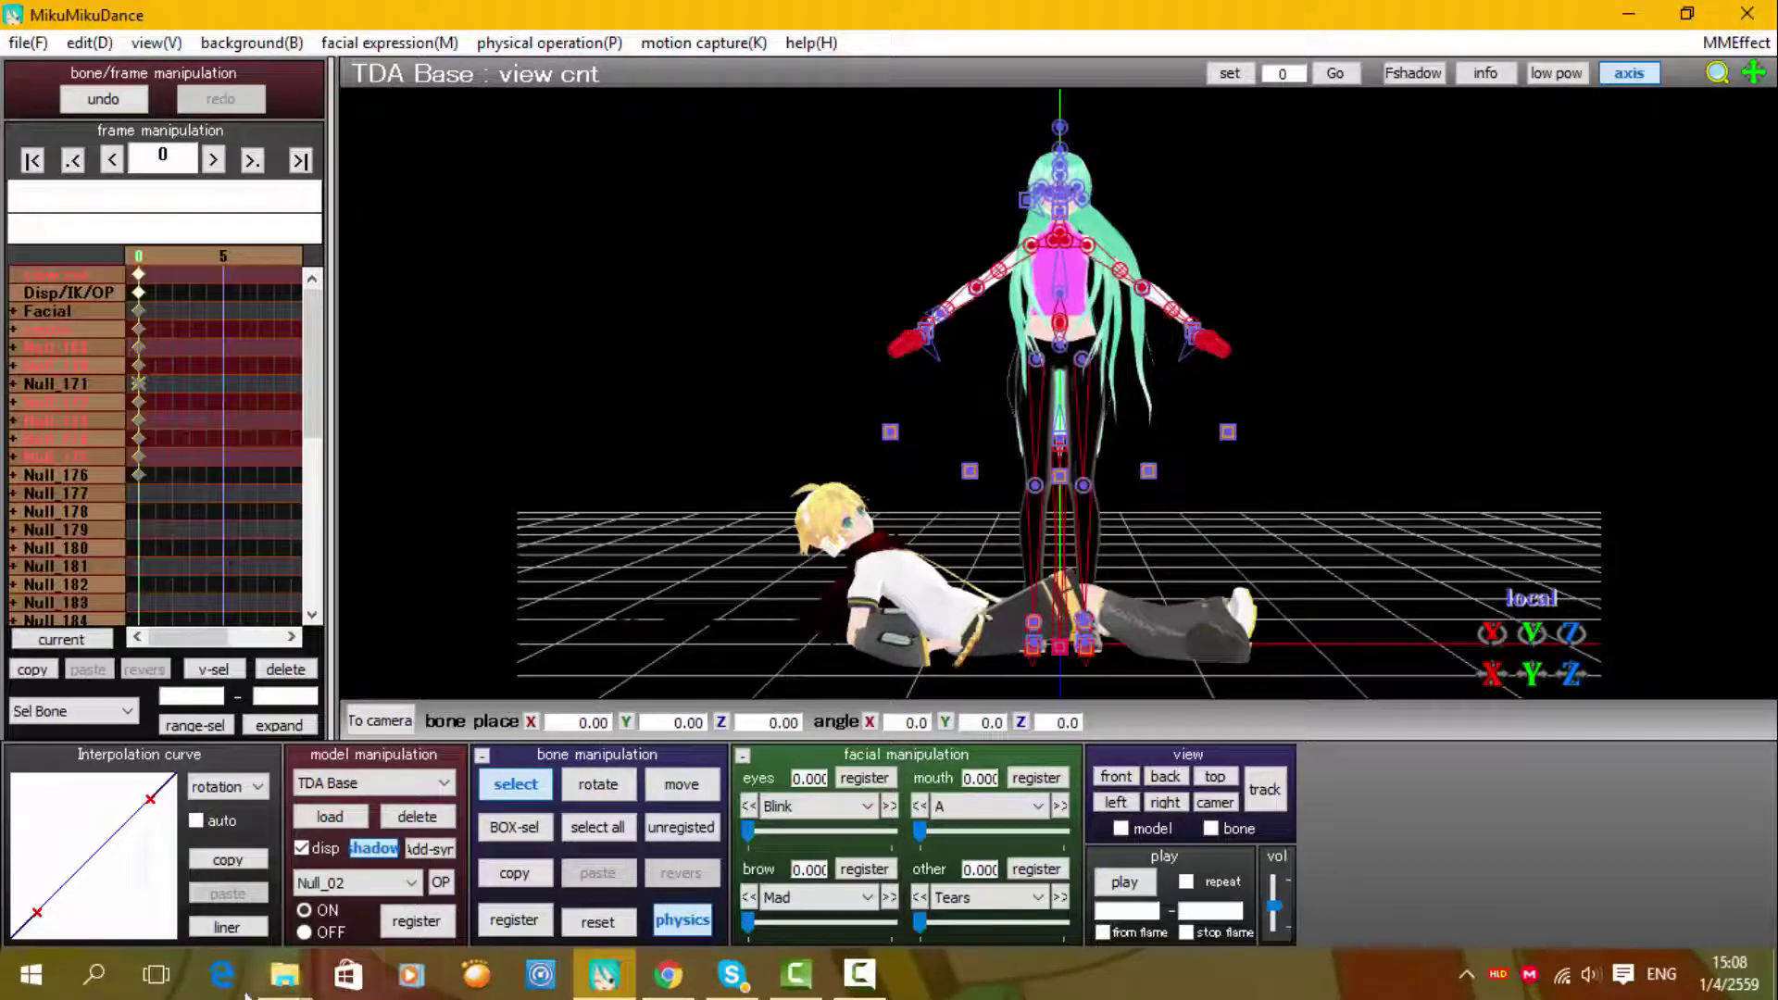
Apply the B11 pose file from the pose folder to the TDA Base model and register it at frame 0
{"action": "left_click", "coordinate": [285, 975]}
{"action": "left_click", "coordinate": [660, 826]}
{"action": "left_click", "coordinate": [286, 974]}
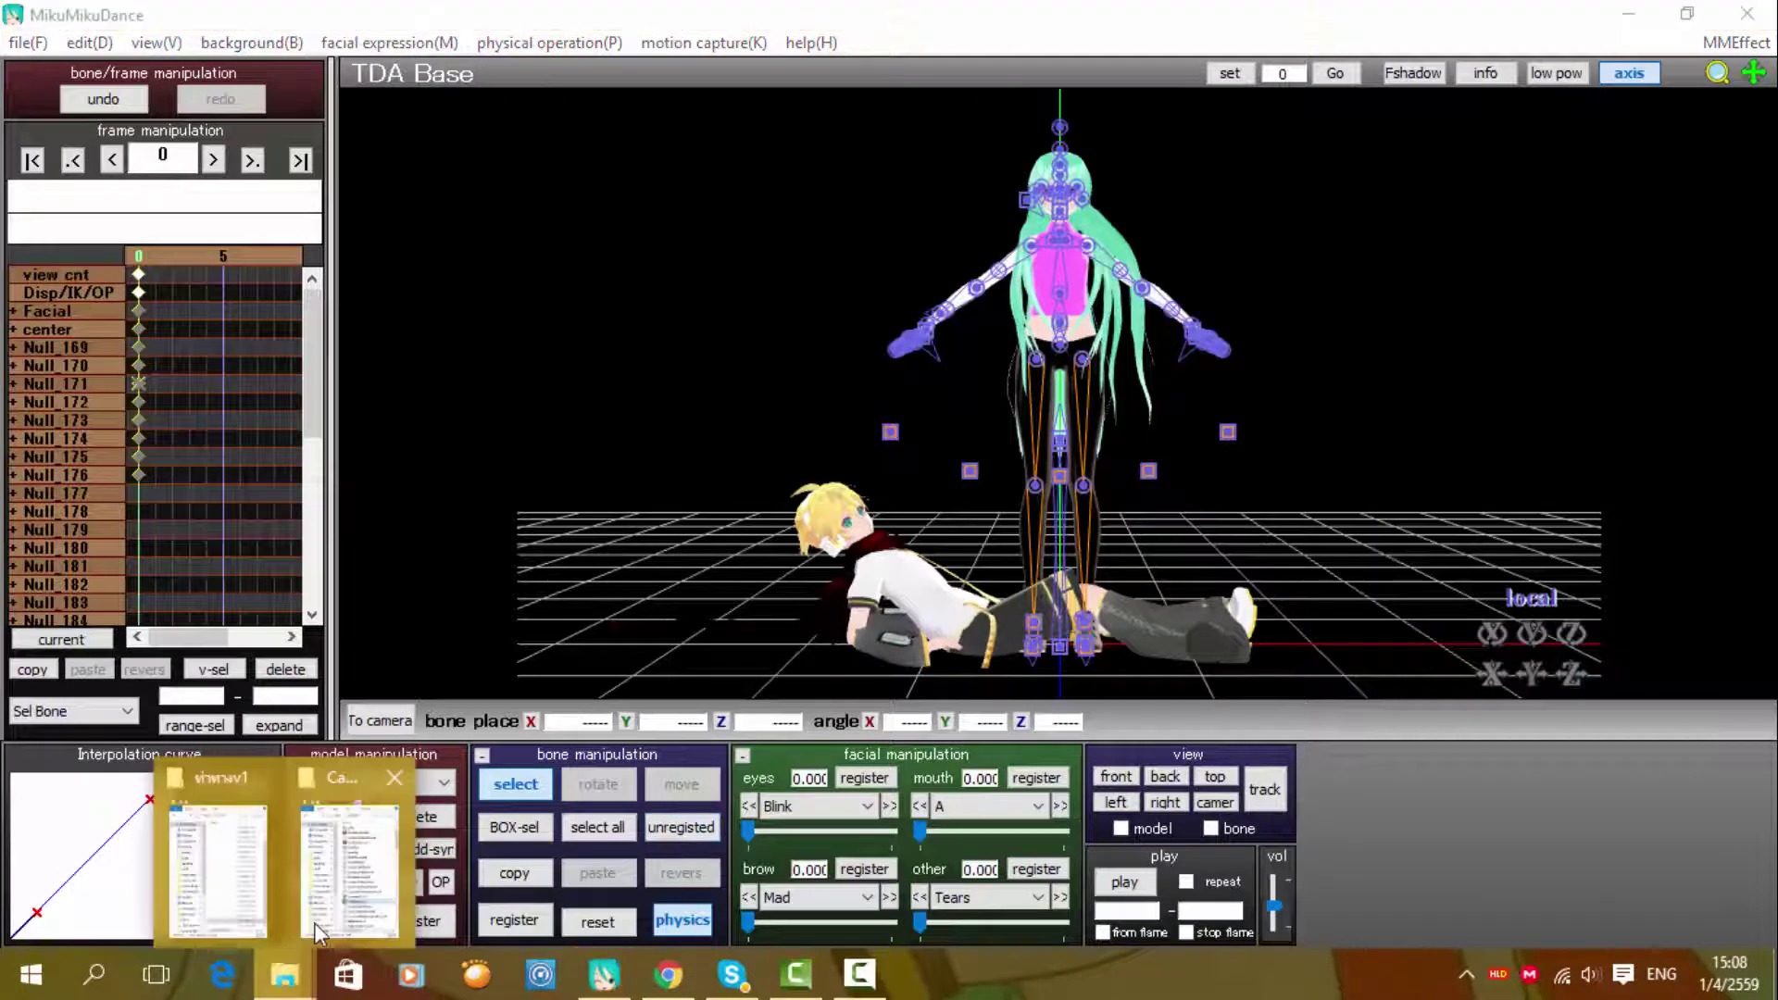
{"action": "left_click", "coordinate": [317, 904]}
{"action": "left_click_drag", "start_coordinate": [1642, 136], "coordinate": [1422, 126]}
{"action": "left_click_drag", "start_coordinate": [1325, 845], "coordinate": [1342, 841]}
{"action": "left_click_drag", "start_coordinate": [1359, 768], "coordinate": [1010, 649]}
{"action": "left_click", "coordinate": [1469, 130]}
{"action": "mouse_move", "coordinate": [1185, 491]}
{"action": "right_mouse_down"}
{"action": "mouse_move", "coordinate": [919, 543]}
{"action": "mouse_move", "coordinate": [1190, 503]}
{"action": "right_mouse_up"}
{"action": "key", "text": "Right"}
{"action": "key", "text": "Left"}
{"action": "left_click", "coordinate": [275, 980]}
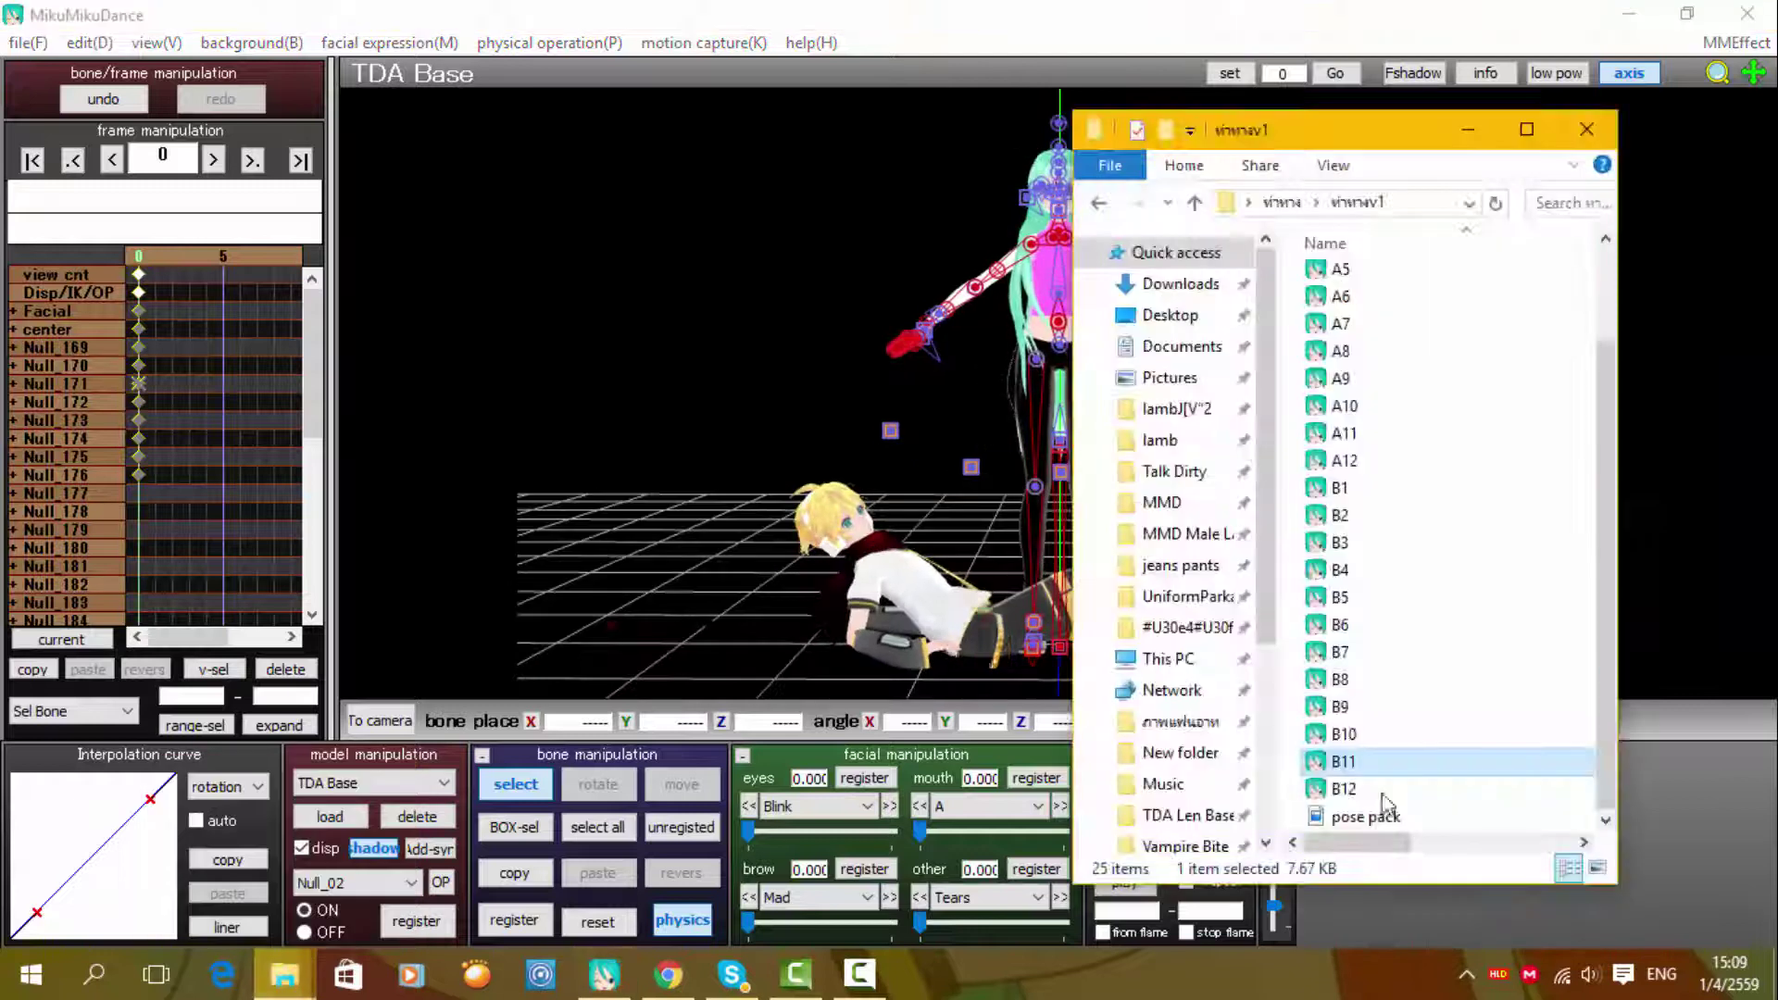
{"action": "left_click_drag", "start_coordinate": [810, 554], "coordinate": [812, 555]}
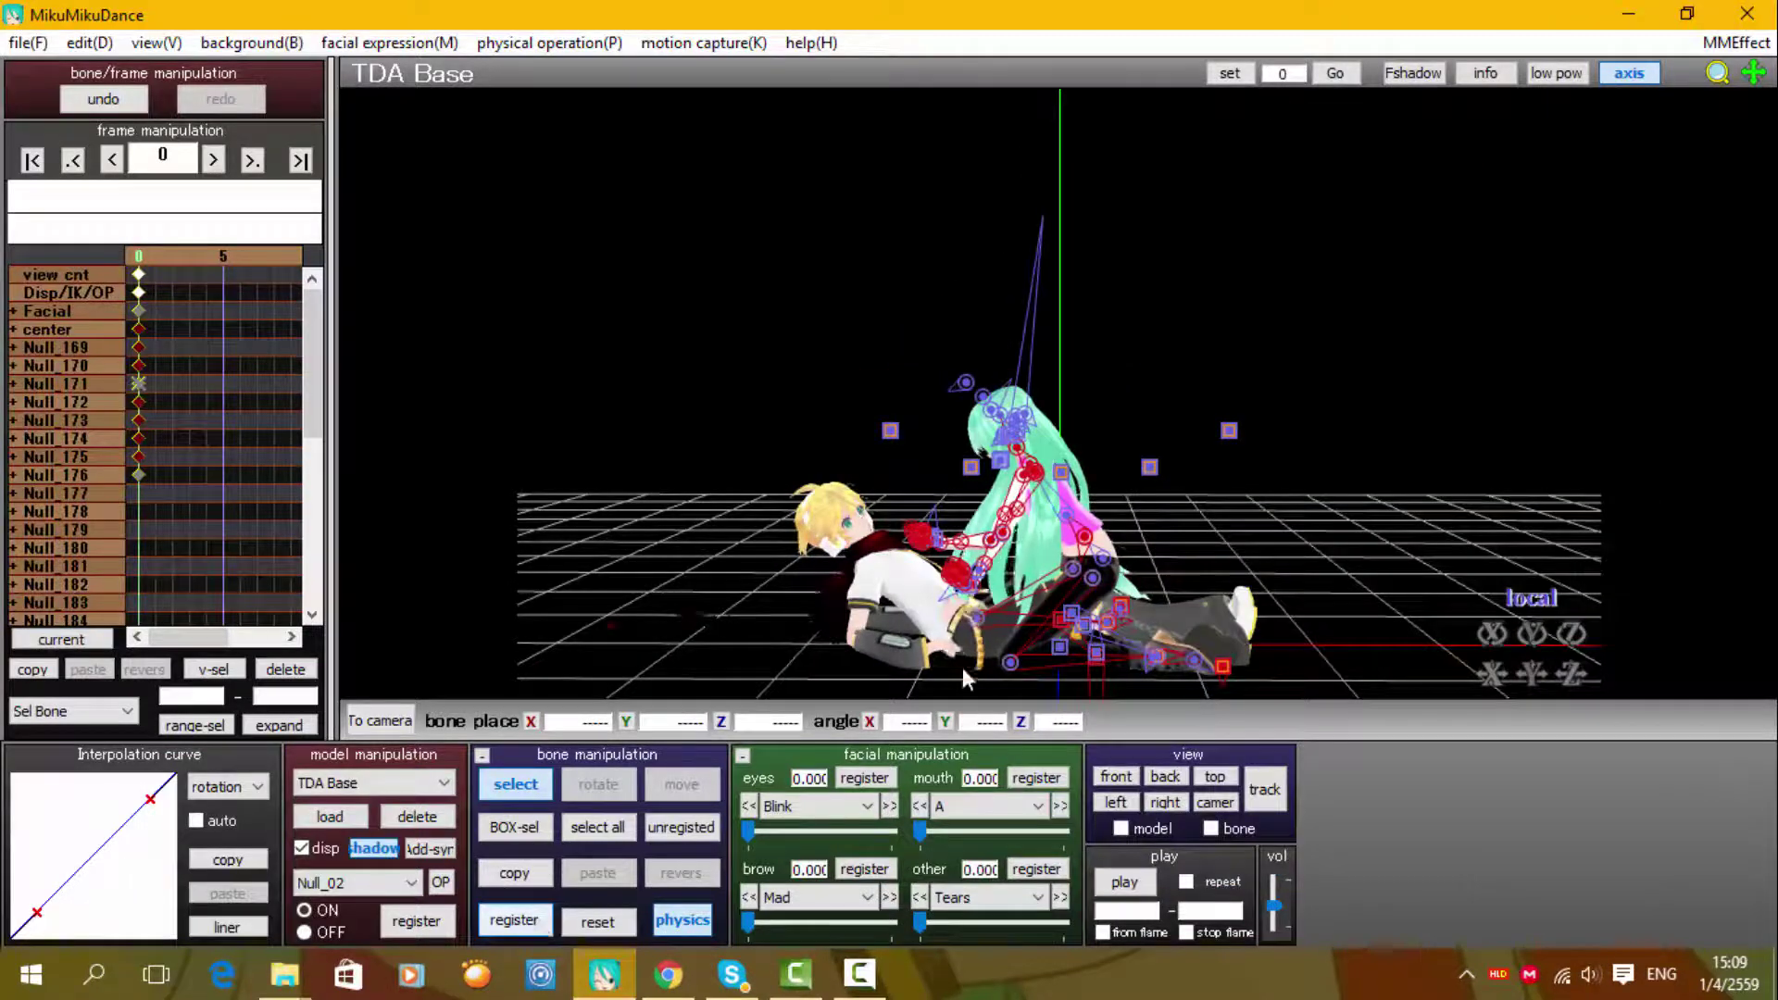
Move TDA Base's centre bone Null_01 to about X 1.37, Y -9.24, Z 1.16 and register it at frame 1
{"action": "right_click_drag", "start_coordinate": [964, 669], "coordinate": [1093, 641]}
{"action": "left_click", "coordinate": [1093, 635]}
{"action": "right_click_drag", "start_coordinate": [1207, 655], "coordinate": [1427, 612]}
{"action": "left_click_drag", "start_coordinate": [1532, 674], "coordinate": [1531, 496]}
{"action": "key", "text": "Right"}
{"action": "right_click_drag", "start_coordinate": [1464, 592], "coordinate": [1193, 641]}
{"action": "left_click", "coordinate": [515, 921]}
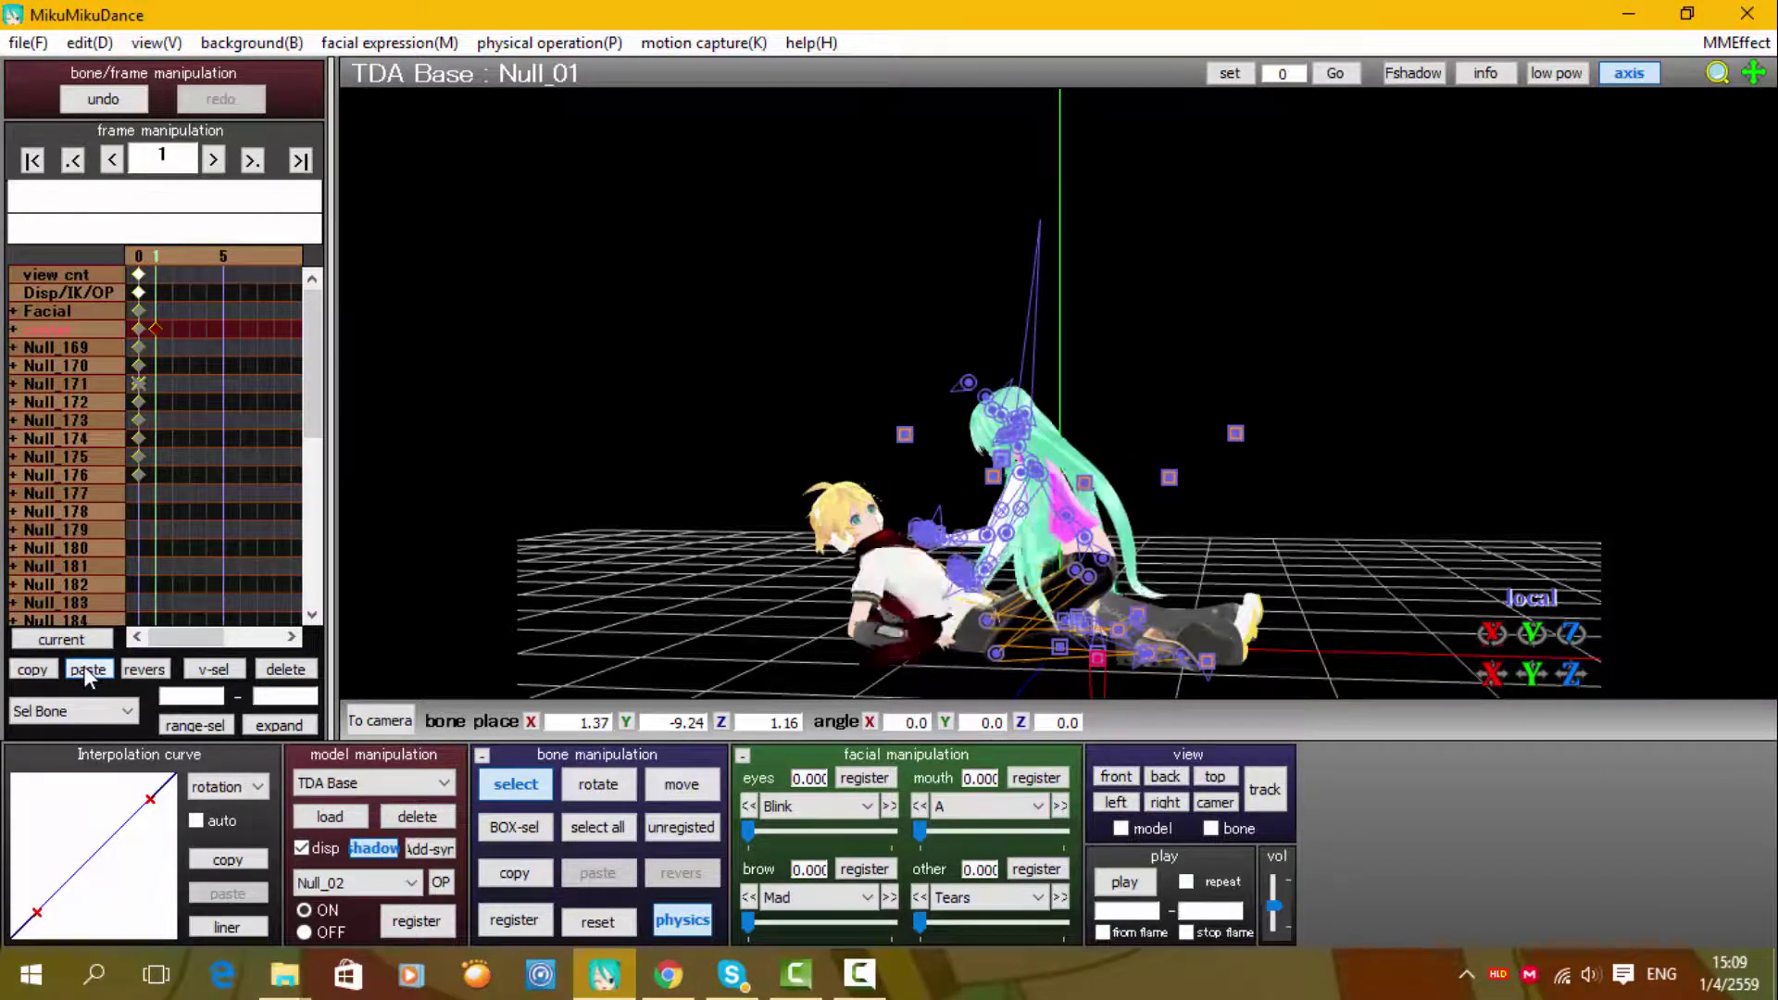
Switch to the MIKU Append model and register its posed bones at frame 1
{"action": "mouse_move", "coordinate": [690, 387]}
{"action": "right_mouse_down"}
{"action": "mouse_move", "coordinate": [945, 473]}
{"action": "mouse_move", "coordinate": [796, 397]}
{"action": "mouse_move", "coordinate": [678, 404]}
{"action": "right_mouse_up"}
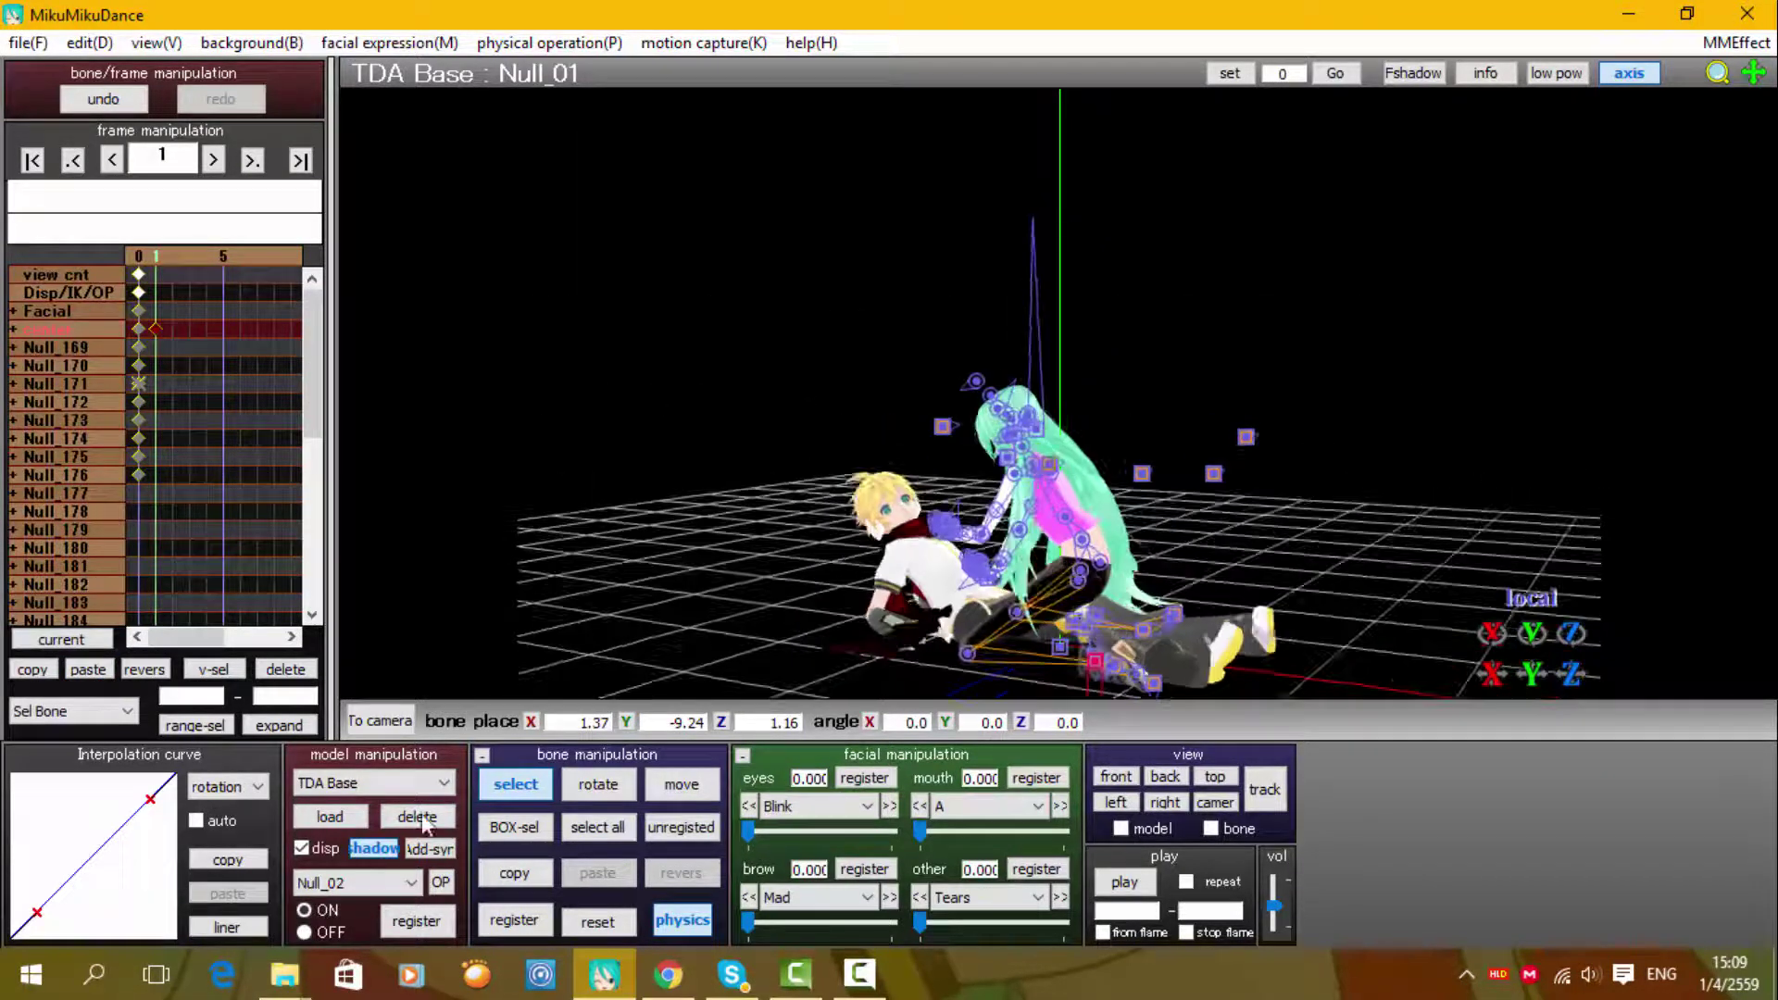
{"action": "left_click", "coordinate": [421, 783]}
{"action": "left_click", "coordinate": [389, 843]}
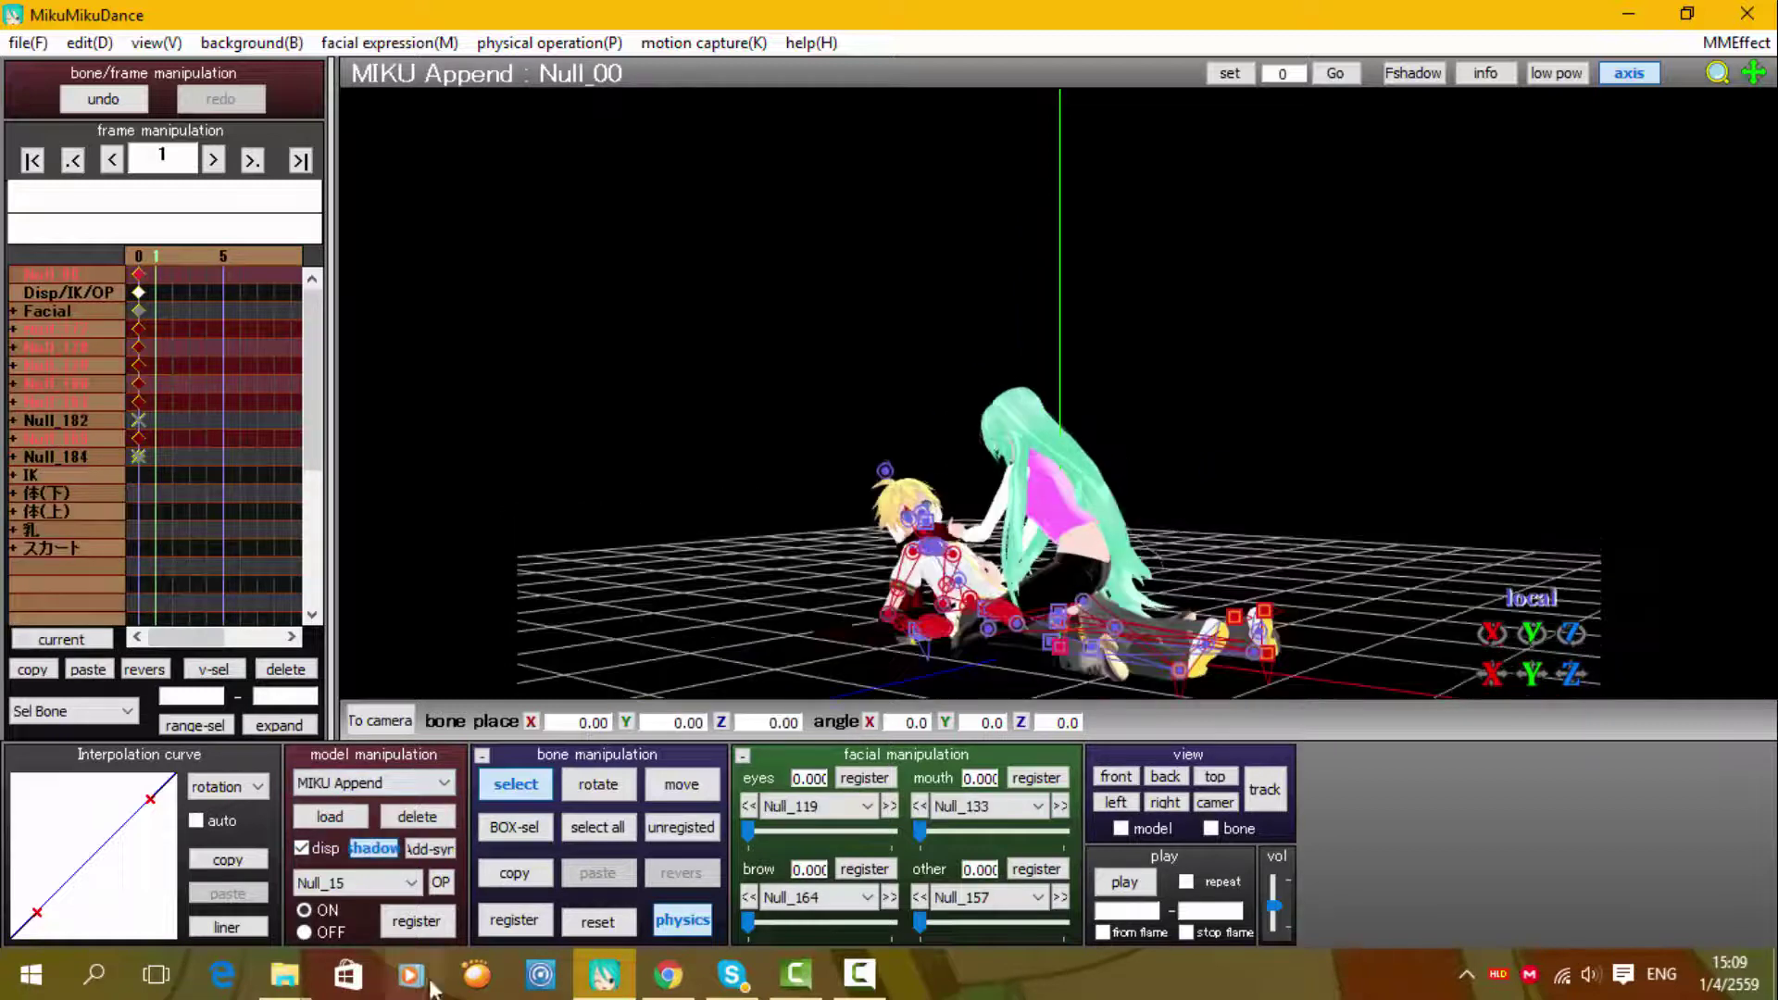
{"action": "left_click", "coordinate": [514, 921]}
{"action": "left_click", "coordinate": [519, 788]}
{"action": "left_click", "coordinate": [518, 787]}
{"action": "right_click_drag", "start_coordinate": [713, 584], "coordinate": [1019, 656]}
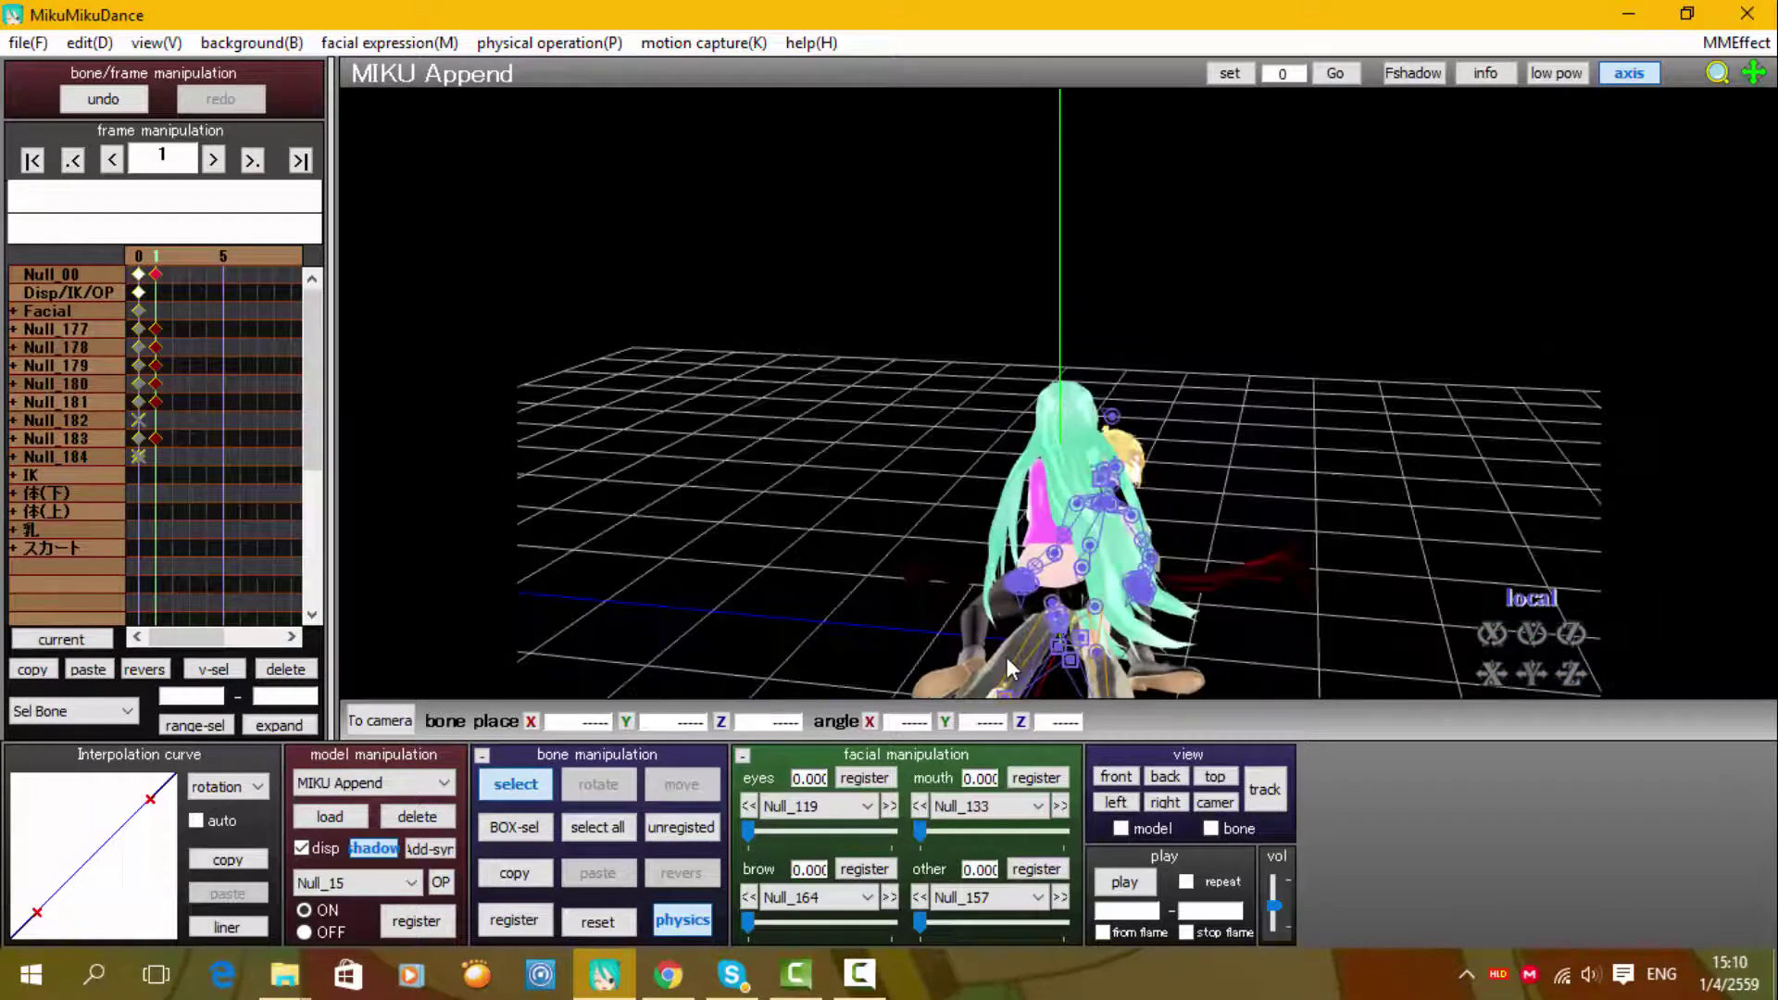
{"action": "right_click_drag", "start_coordinate": [1130, 594], "coordinate": [1065, 653]}
{"action": "left_click", "coordinate": [863, 975]}
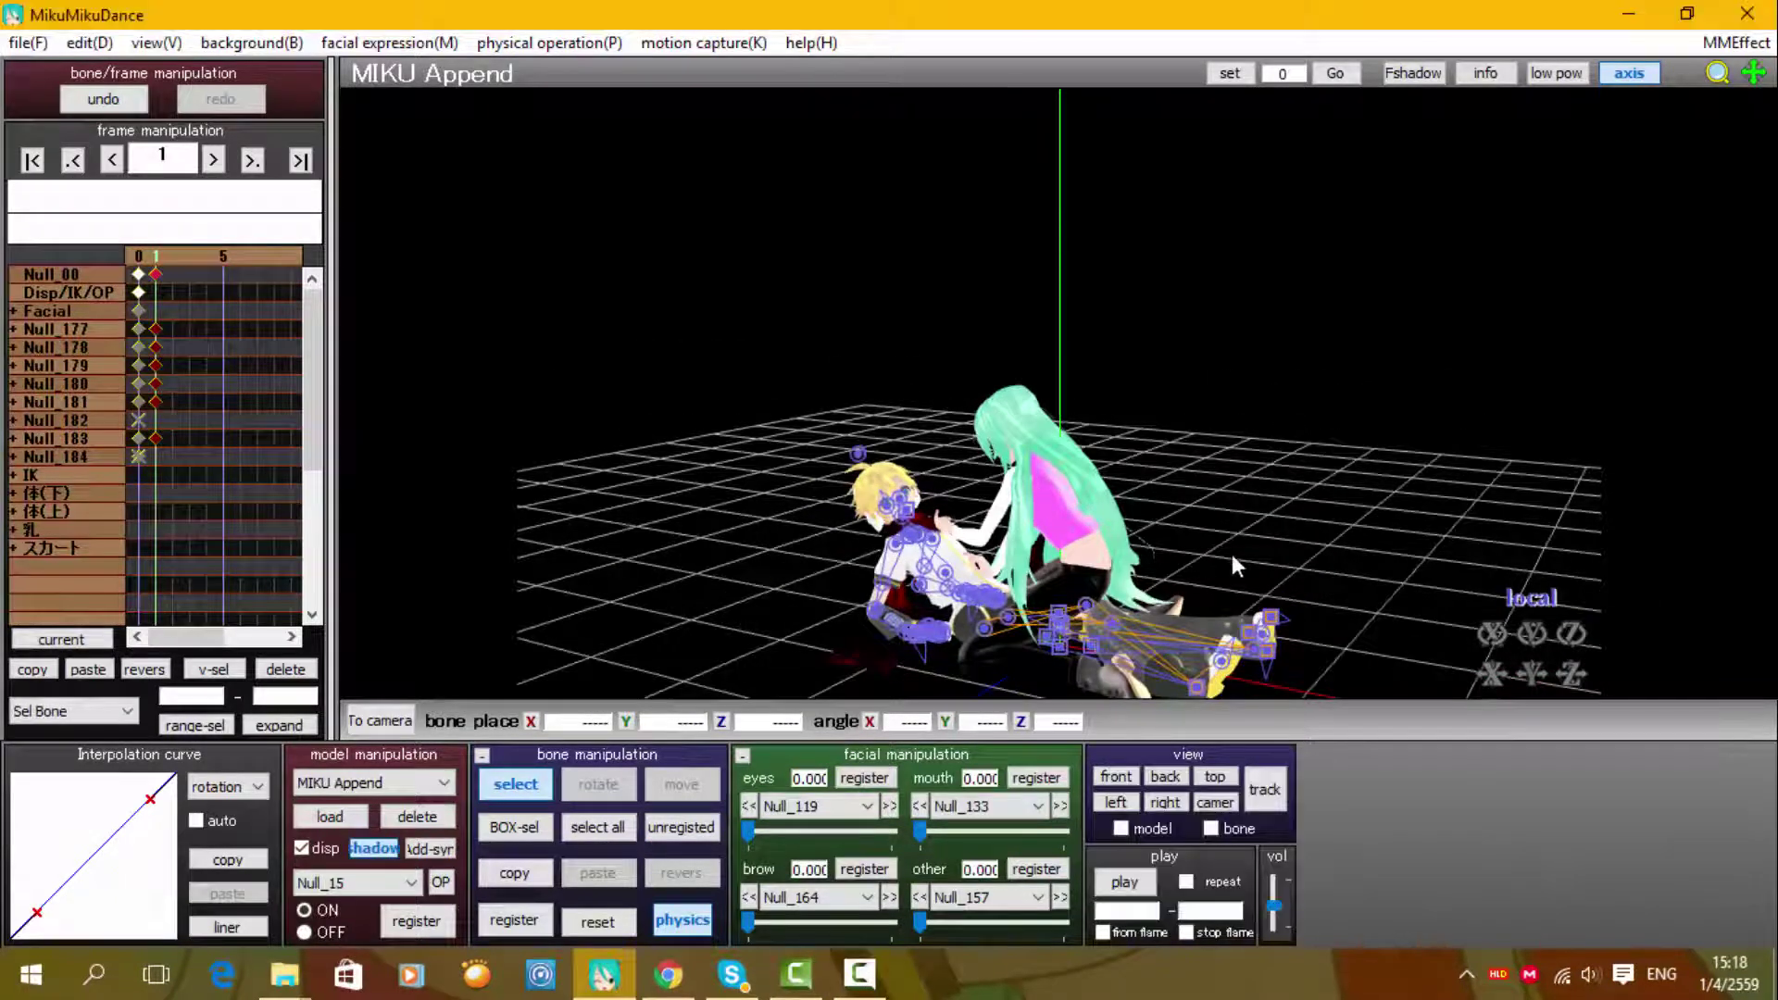
Move MIKU Append's root bone Null_00 along X to about 1.05 and register it at frame 1
{"action": "left_click", "coordinate": [1047, 637]}
{"action": "right_click_drag", "start_coordinate": [1445, 574], "coordinate": [1187, 533]}
{"action": "left_click", "coordinate": [1075, 641]}
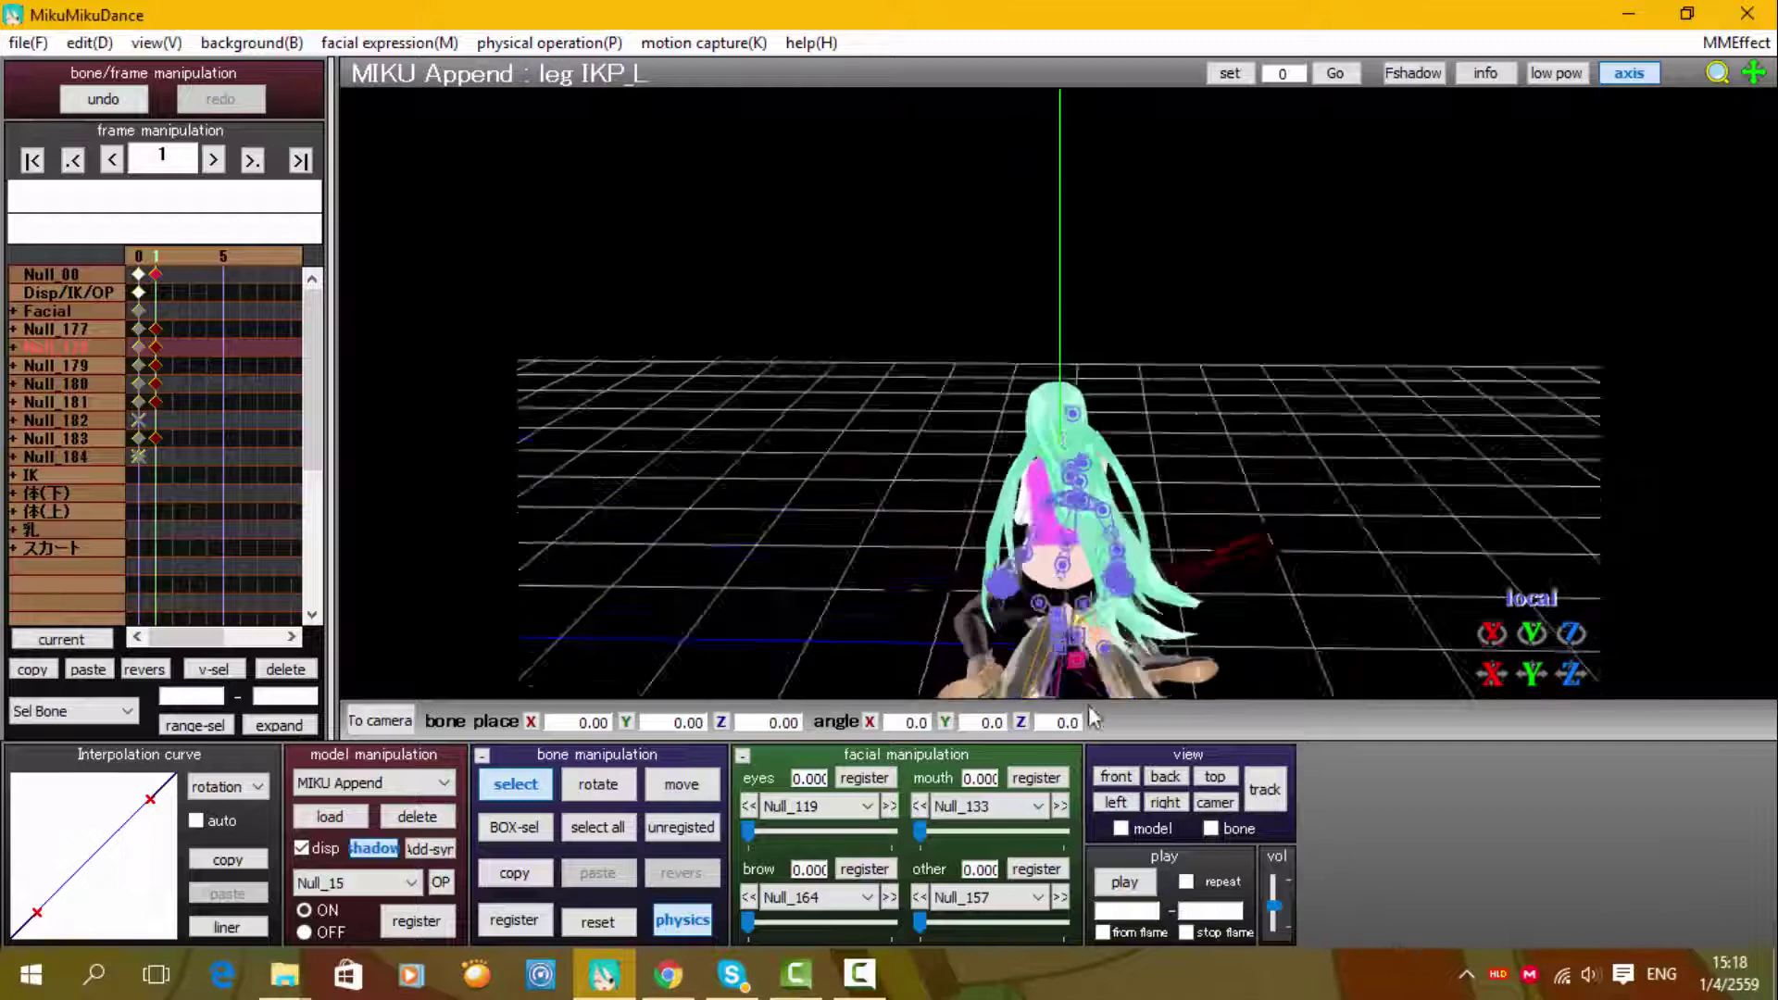
{"action": "right_click_drag", "start_coordinate": [1297, 537], "coordinate": [1093, 612]}
{"action": "left_click", "coordinate": [1059, 647]}
{"action": "right_click_drag", "start_coordinate": [926, 611], "coordinate": [815, 551]}
{"action": "left_click_drag", "start_coordinate": [1492, 674], "coordinate": [1492, 639]}
{"action": "left_click", "coordinate": [516, 919]}
Shift MIKU Append's Null_00 bone further along X to about 1.50 and register it at frame 1
{"action": "right_click_drag", "start_coordinate": [771, 625], "coordinate": [1297, 519]}
{"action": "scroll", "coordinate": [1445, 491], "scroll_direction": "up", "scroll_amount": 5}
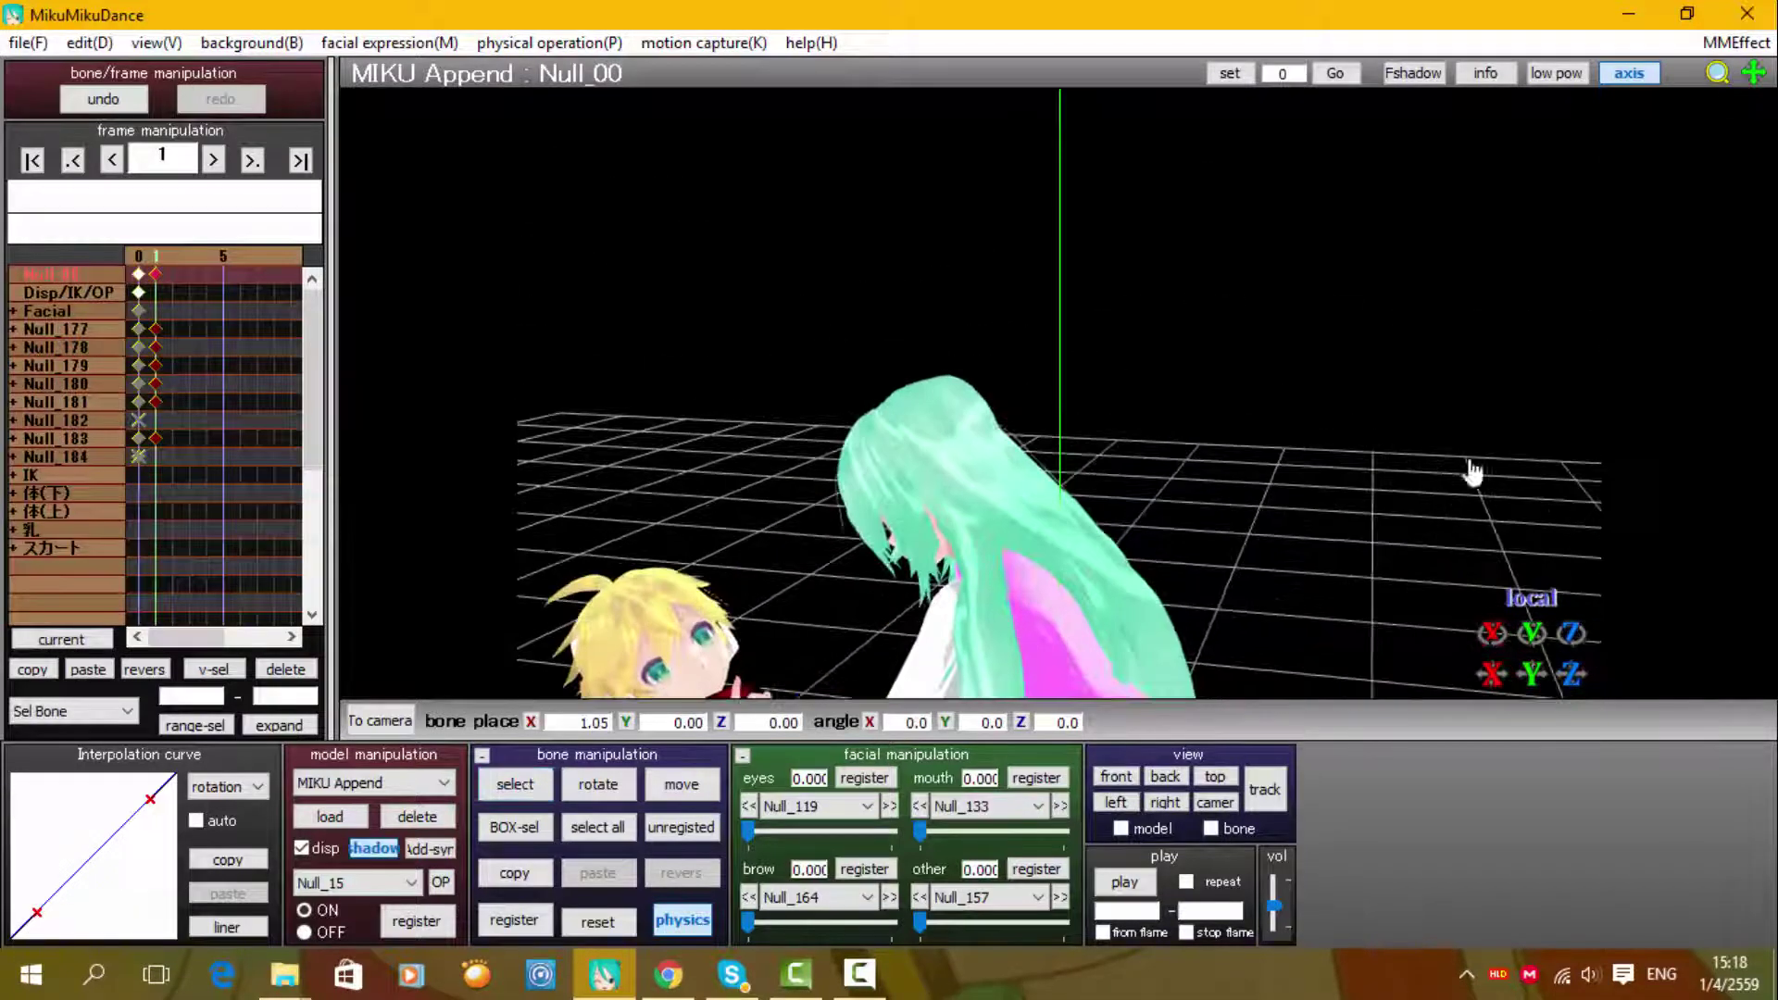
{"action": "middle_click_drag", "start_coordinate": [1473, 473], "coordinate": [1566, 362]}
{"action": "mouse_move", "coordinate": [1493, 674]}
{"action": "left_mouse_down"}
{"action": "mouse_move", "coordinate": [1492, 638]}
{"action": "mouse_move", "coordinate": [1492, 662]}
{"action": "left_mouse_up"}
{"action": "left_click", "coordinate": [515, 785]}
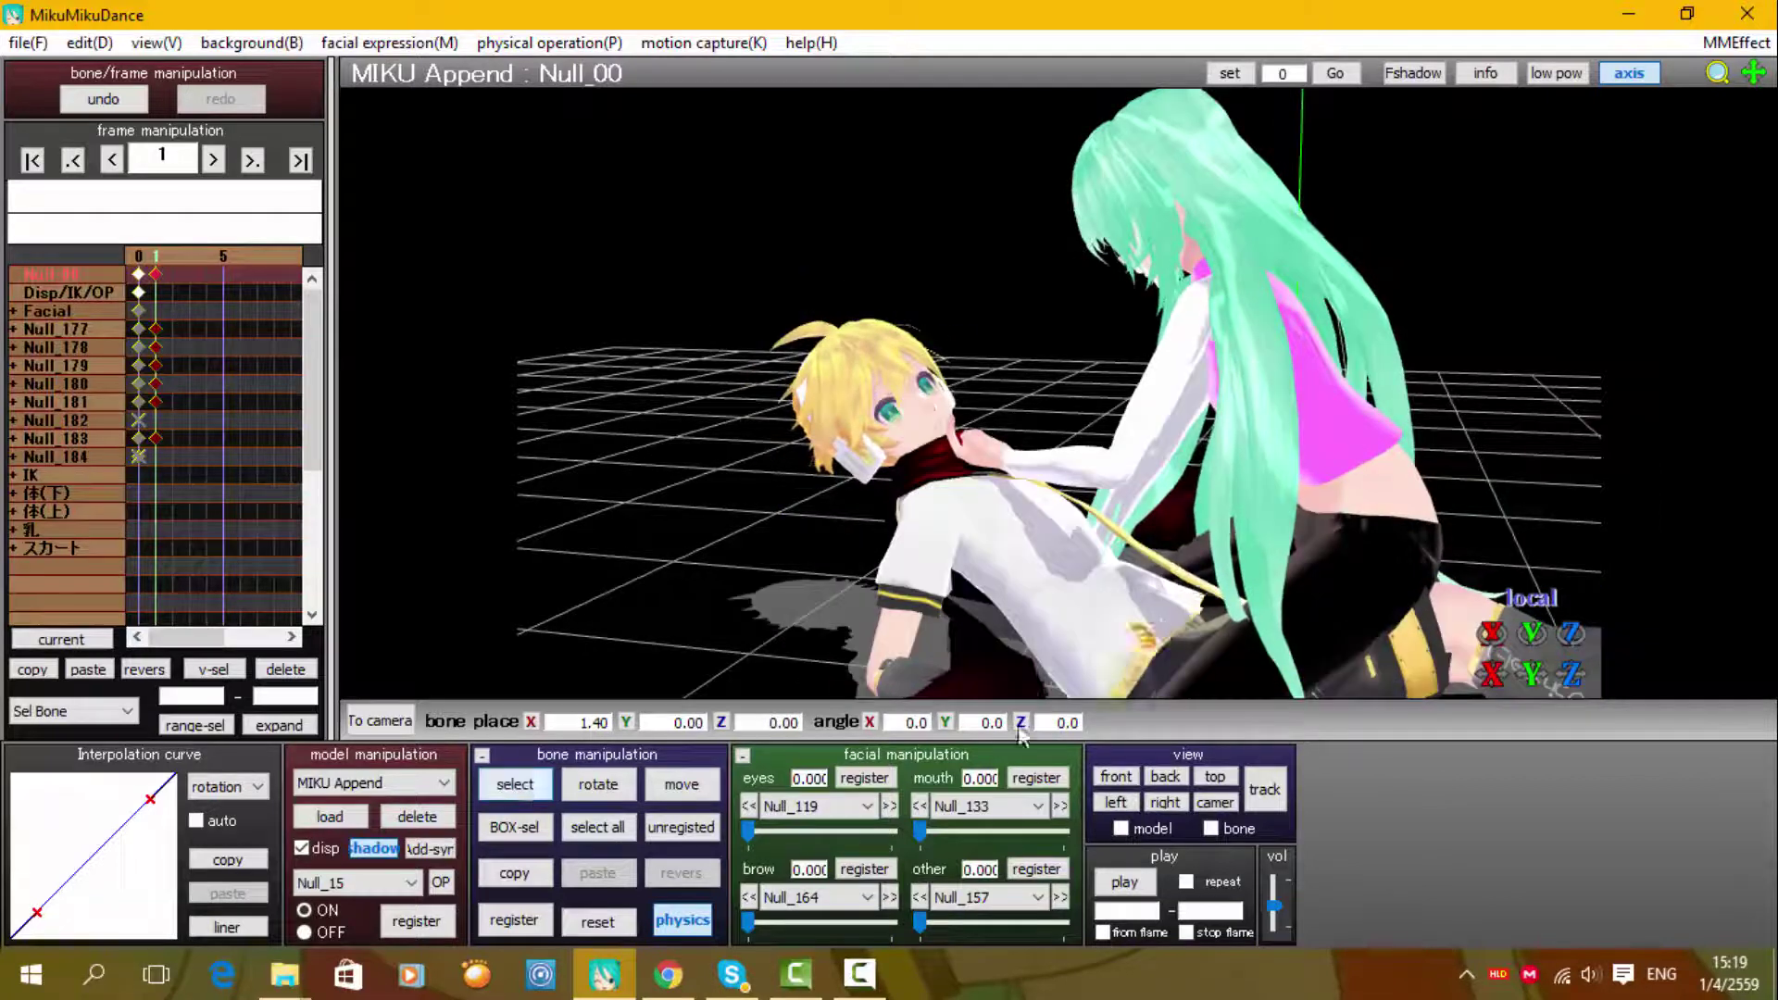
{"action": "right_click_drag", "start_coordinate": [1152, 502], "coordinate": [1223, 565]}
{"action": "left_click_drag", "start_coordinate": [1492, 676], "coordinate": [1492, 673]}
{"action": "left_click", "coordinate": [511, 924]}
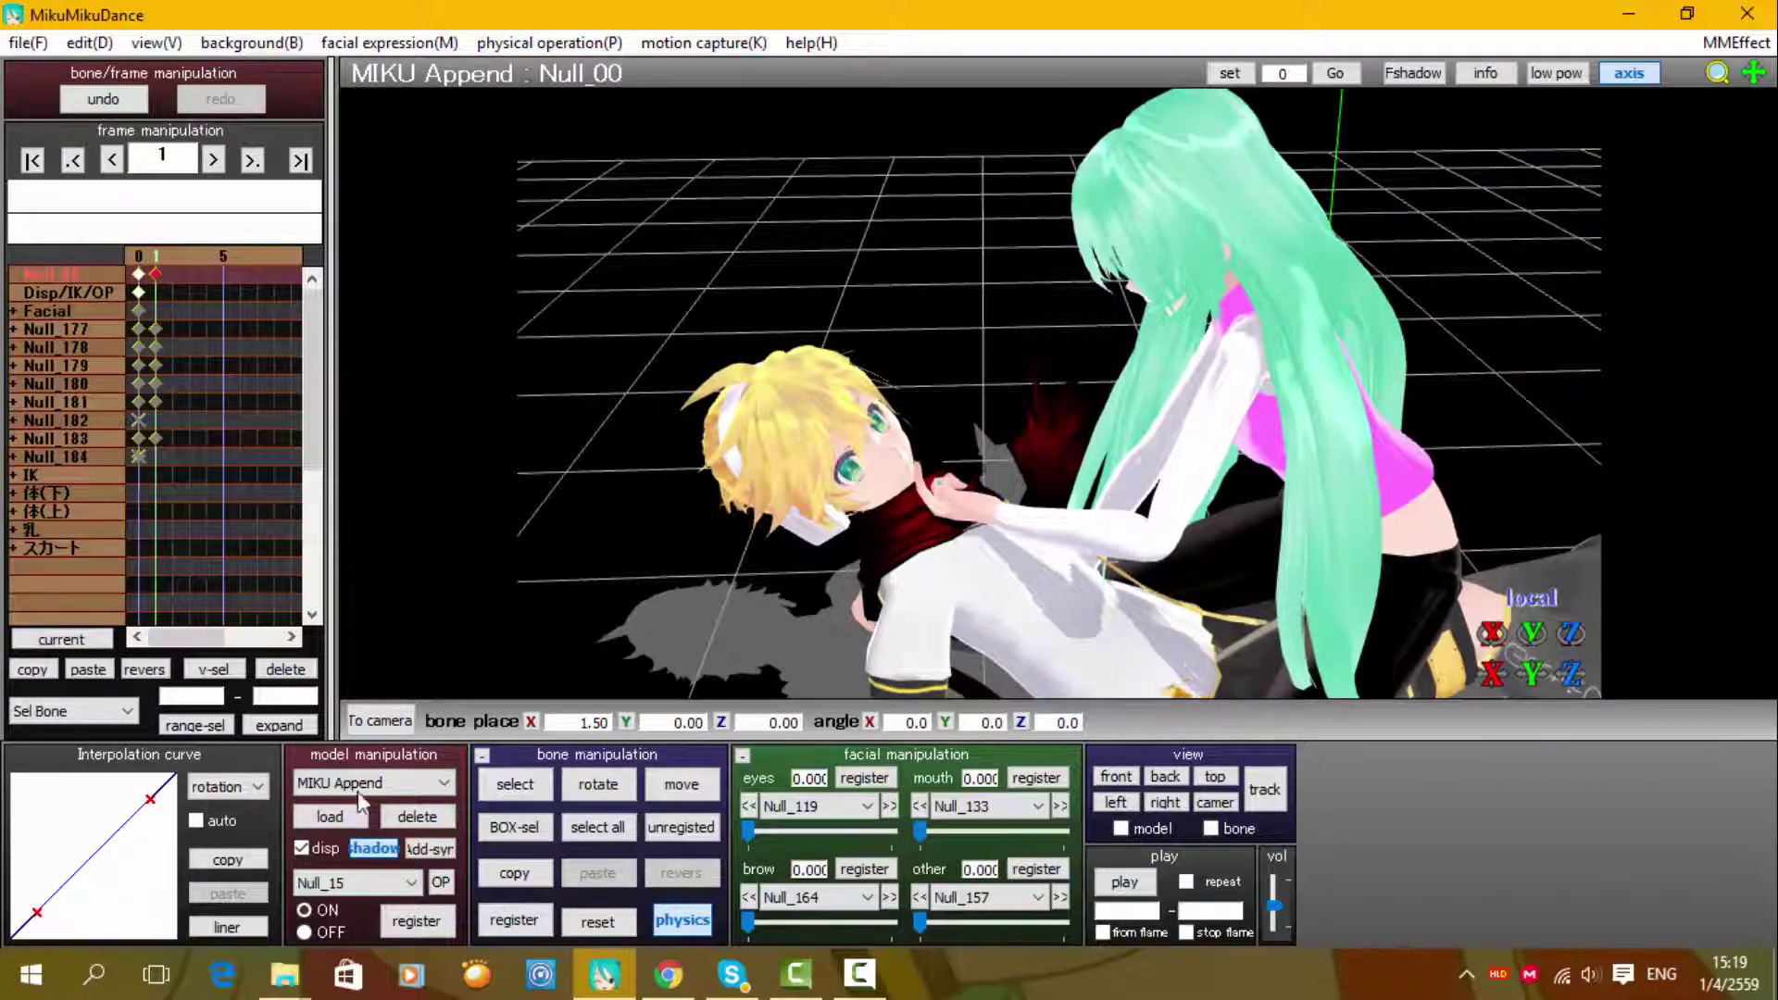
Rotate MIKU Append's head bone Null_06 to about X 4.5, Y -7.9, Z -7.2 and register it at frame 1
{"action": "right_click_drag", "start_coordinate": [669, 595], "coordinate": [565, 607]}
{"action": "left_click", "coordinate": [532, 786]}
{"action": "left_click", "coordinate": [921, 425]}
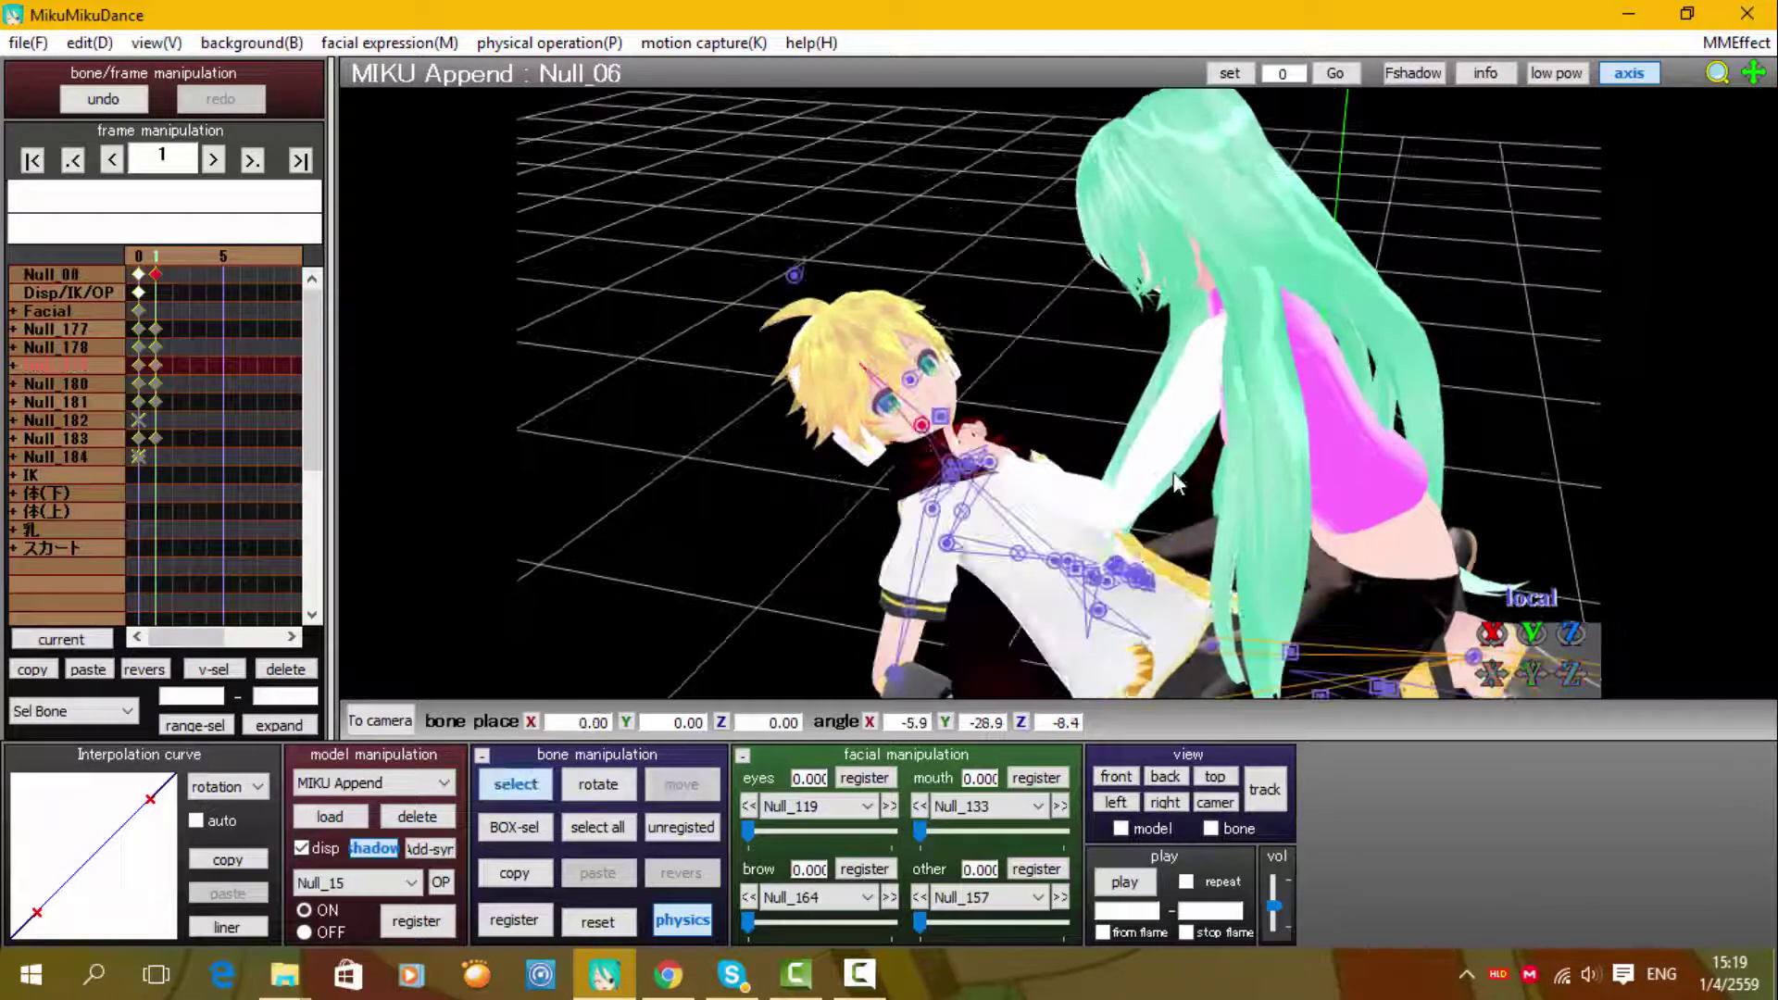
{"action": "right_click_drag", "start_coordinate": [1046, 575], "coordinate": [1103, 500]}
{"action": "left_click_drag", "start_coordinate": [1532, 635], "coordinate": [1527, 652]}
{"action": "right_click_drag", "start_coordinate": [1103, 519], "coordinate": [1065, 579]}
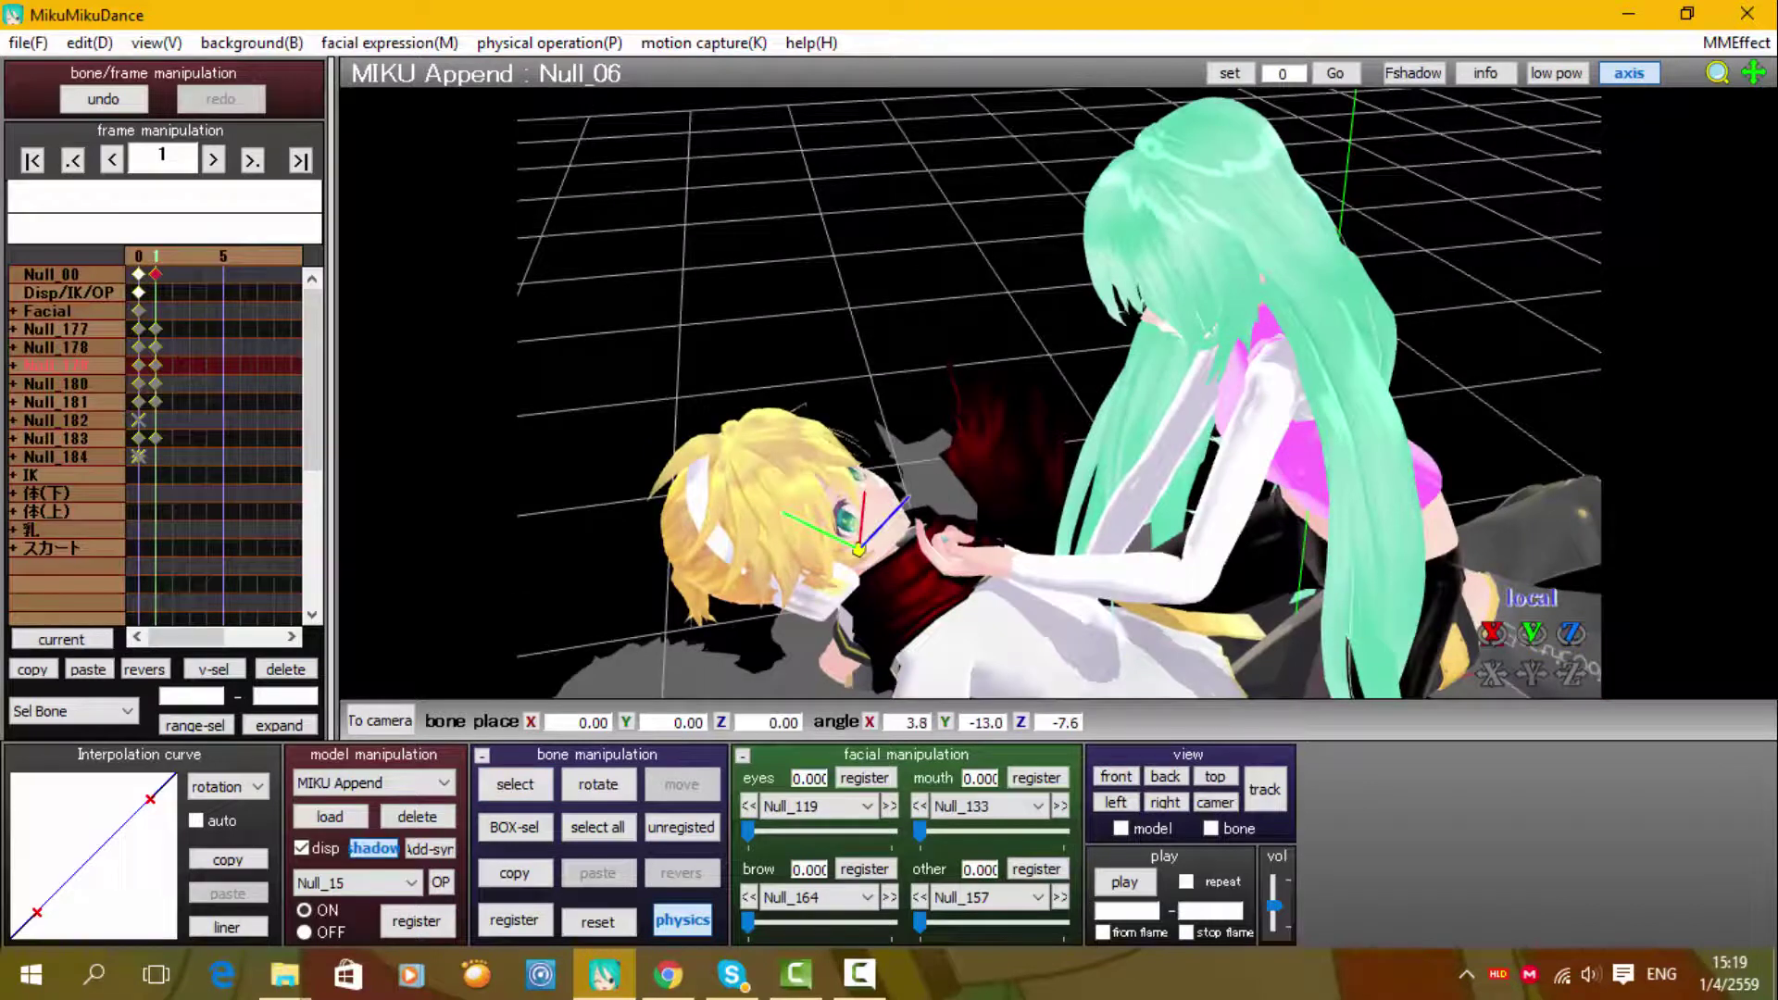
{"action": "left_click_drag", "start_coordinate": [1530, 637], "coordinate": [1530, 643]}
{"action": "right_click_drag", "start_coordinate": [1260, 519], "coordinate": [1378, 489]}
{"action": "left_click_drag", "start_coordinate": [1533, 635], "coordinate": [1532, 654]}
{"action": "right_click_drag", "start_coordinate": [1389, 491], "coordinate": [1269, 529]}
{"action": "right_click_drag", "start_coordinate": [963, 557], "coordinate": [940, 593]}
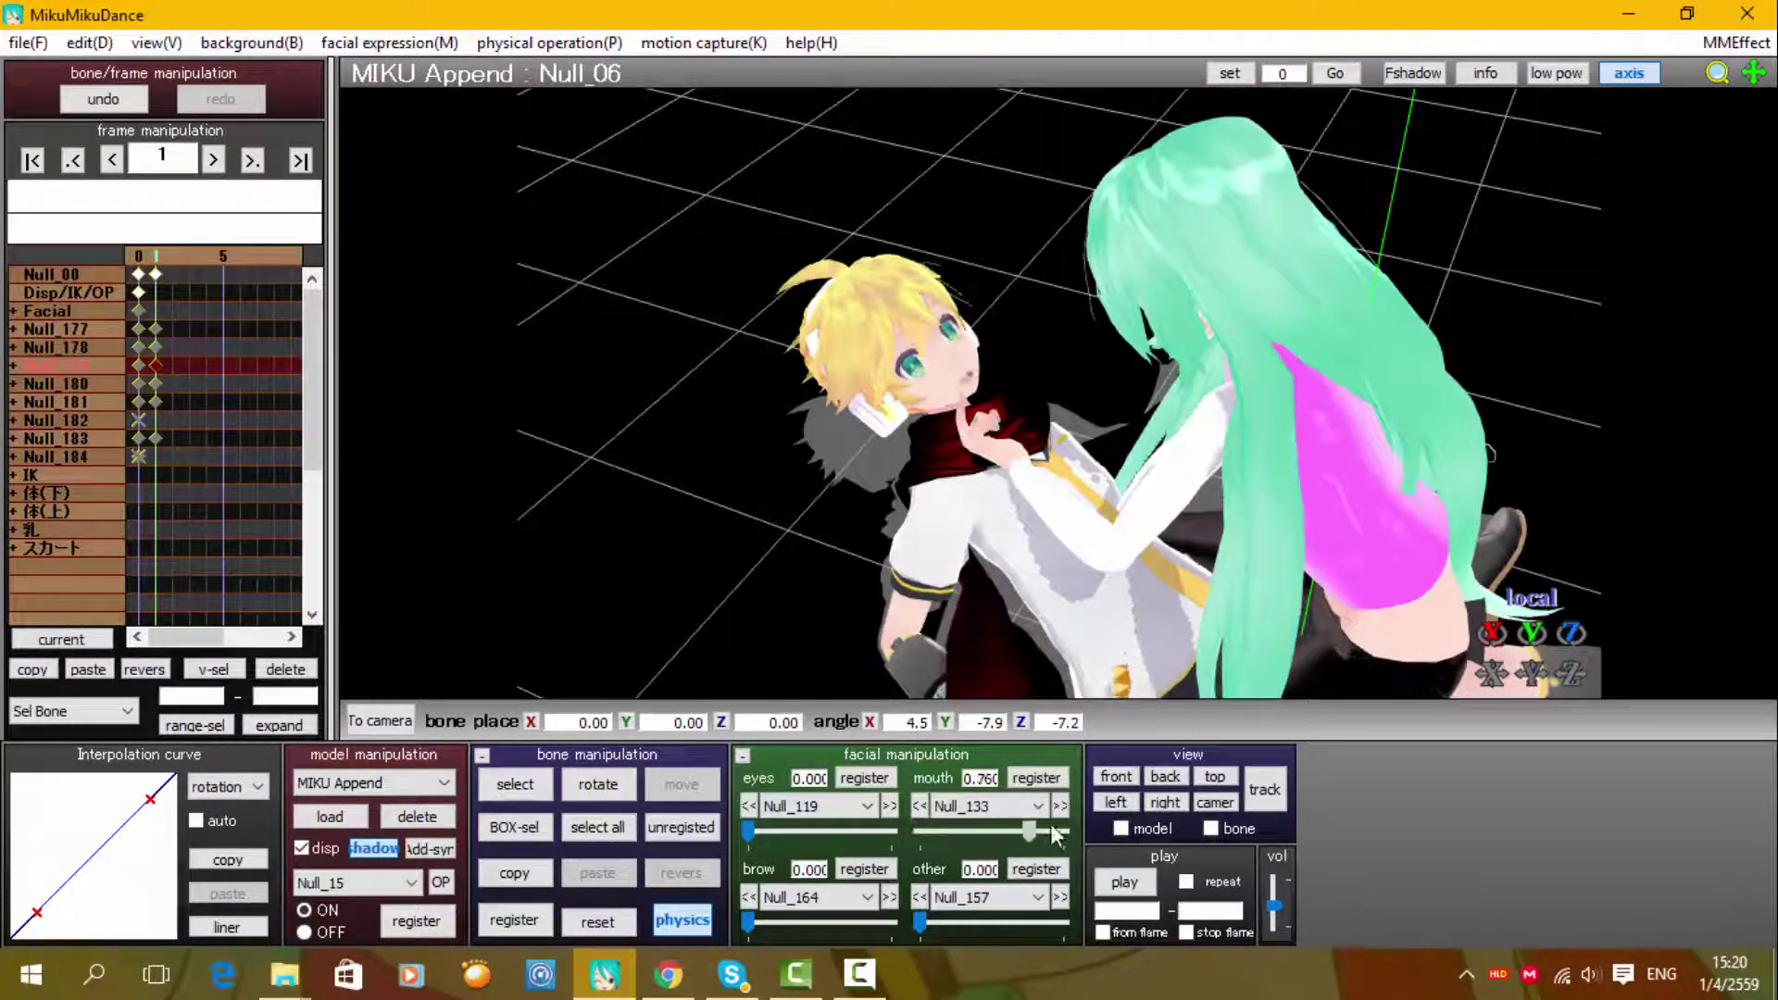
Set MIKU Append's eye morph Null_127 and other morph Null_175 to 1.000 at frame 1
{"action": "left_click", "coordinate": [891, 806]}
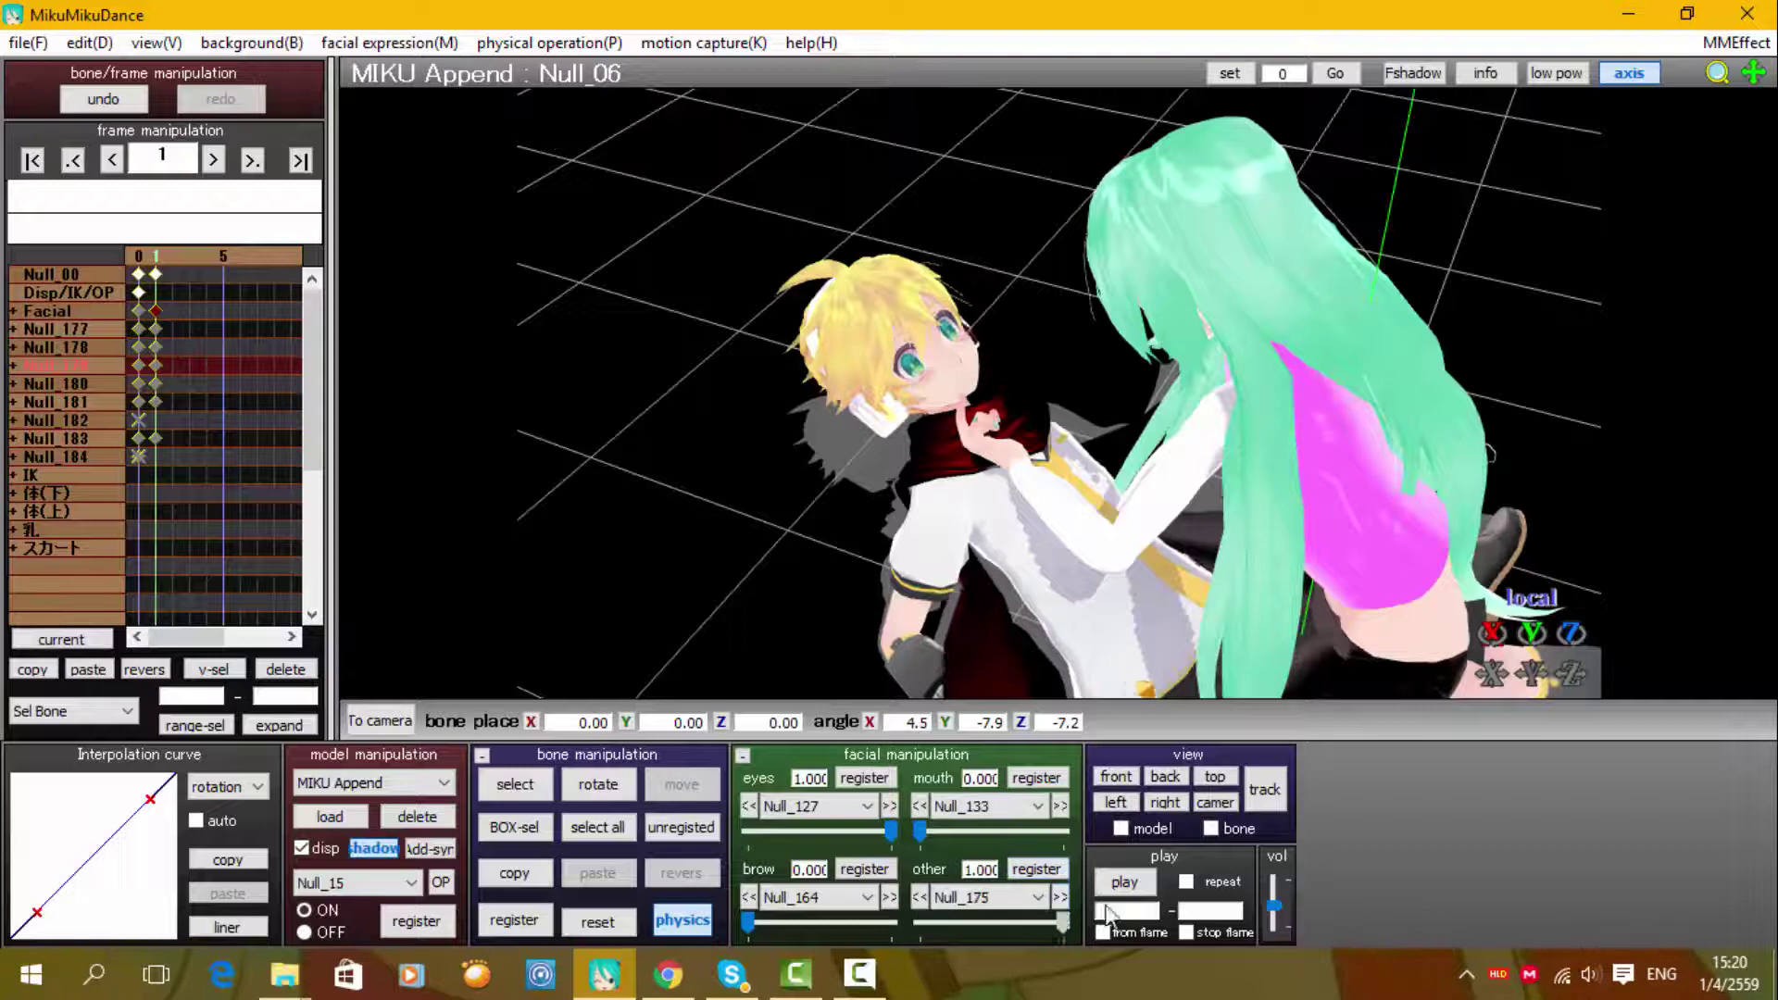
{"action": "left_click", "coordinate": [1061, 899]}
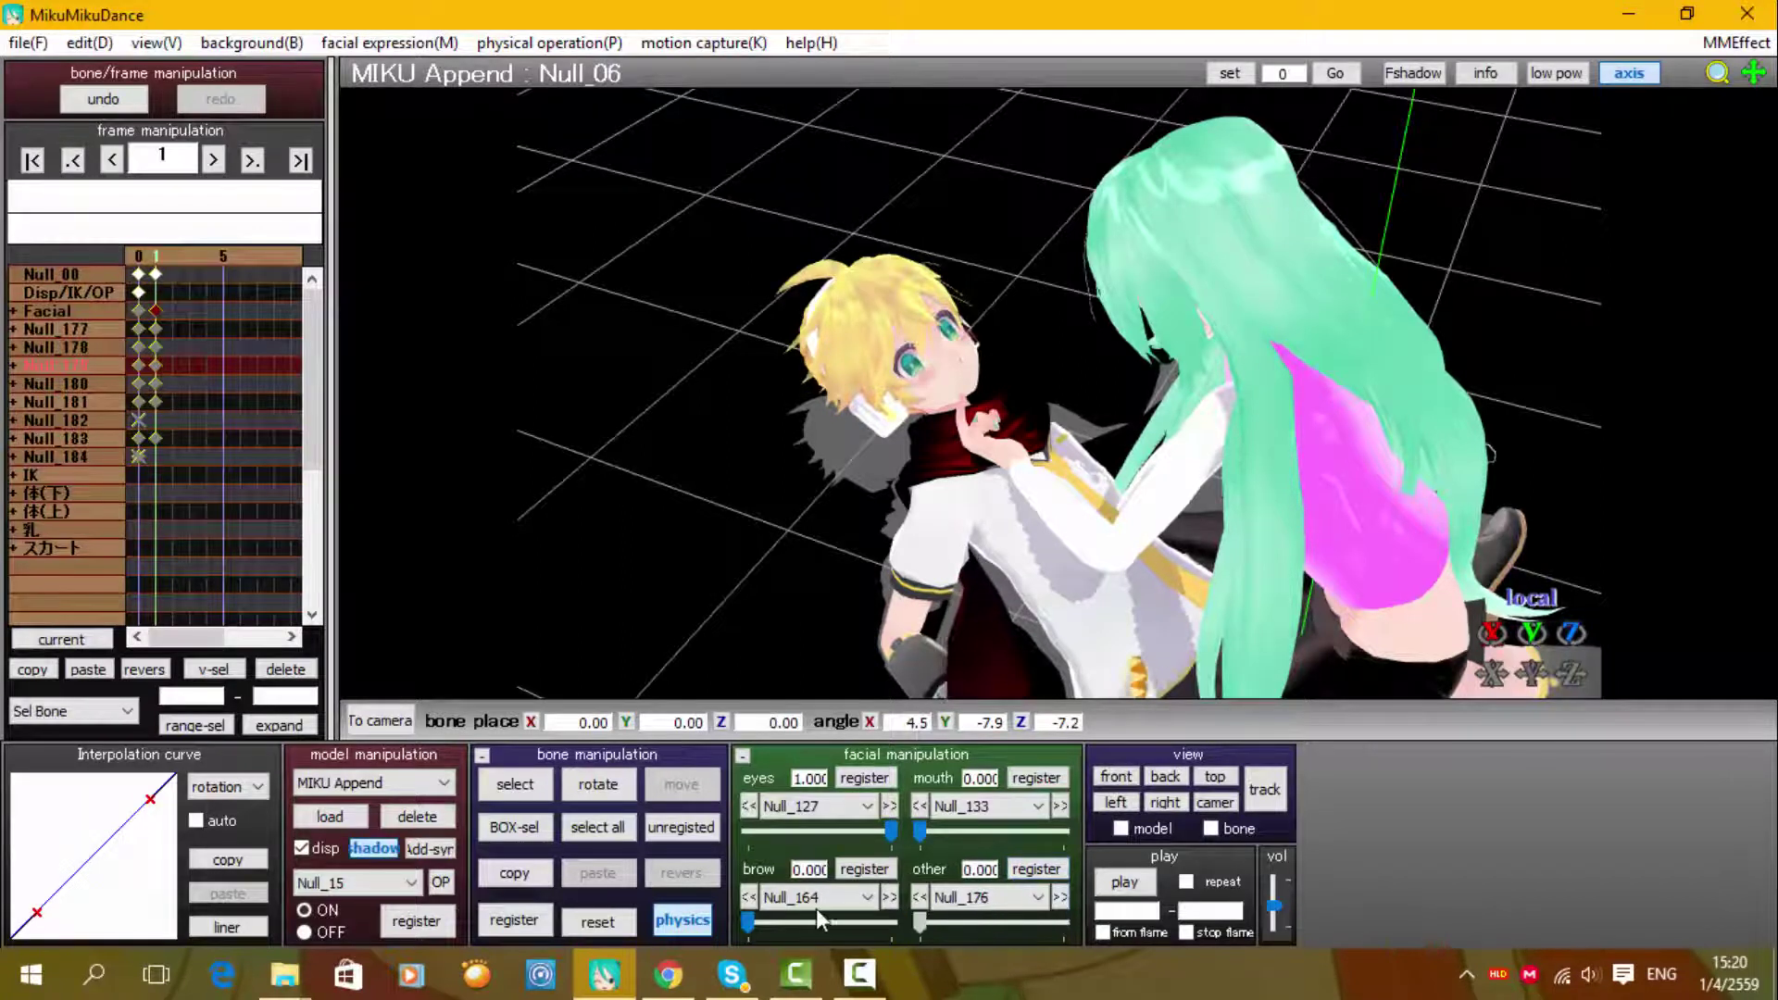
Rotate MIKU Append's upper-body bone Null_03 about its local X axis to about -4.0 degrees
{"action": "right_click_drag", "start_coordinate": [927, 685], "coordinate": [1041, 559]}
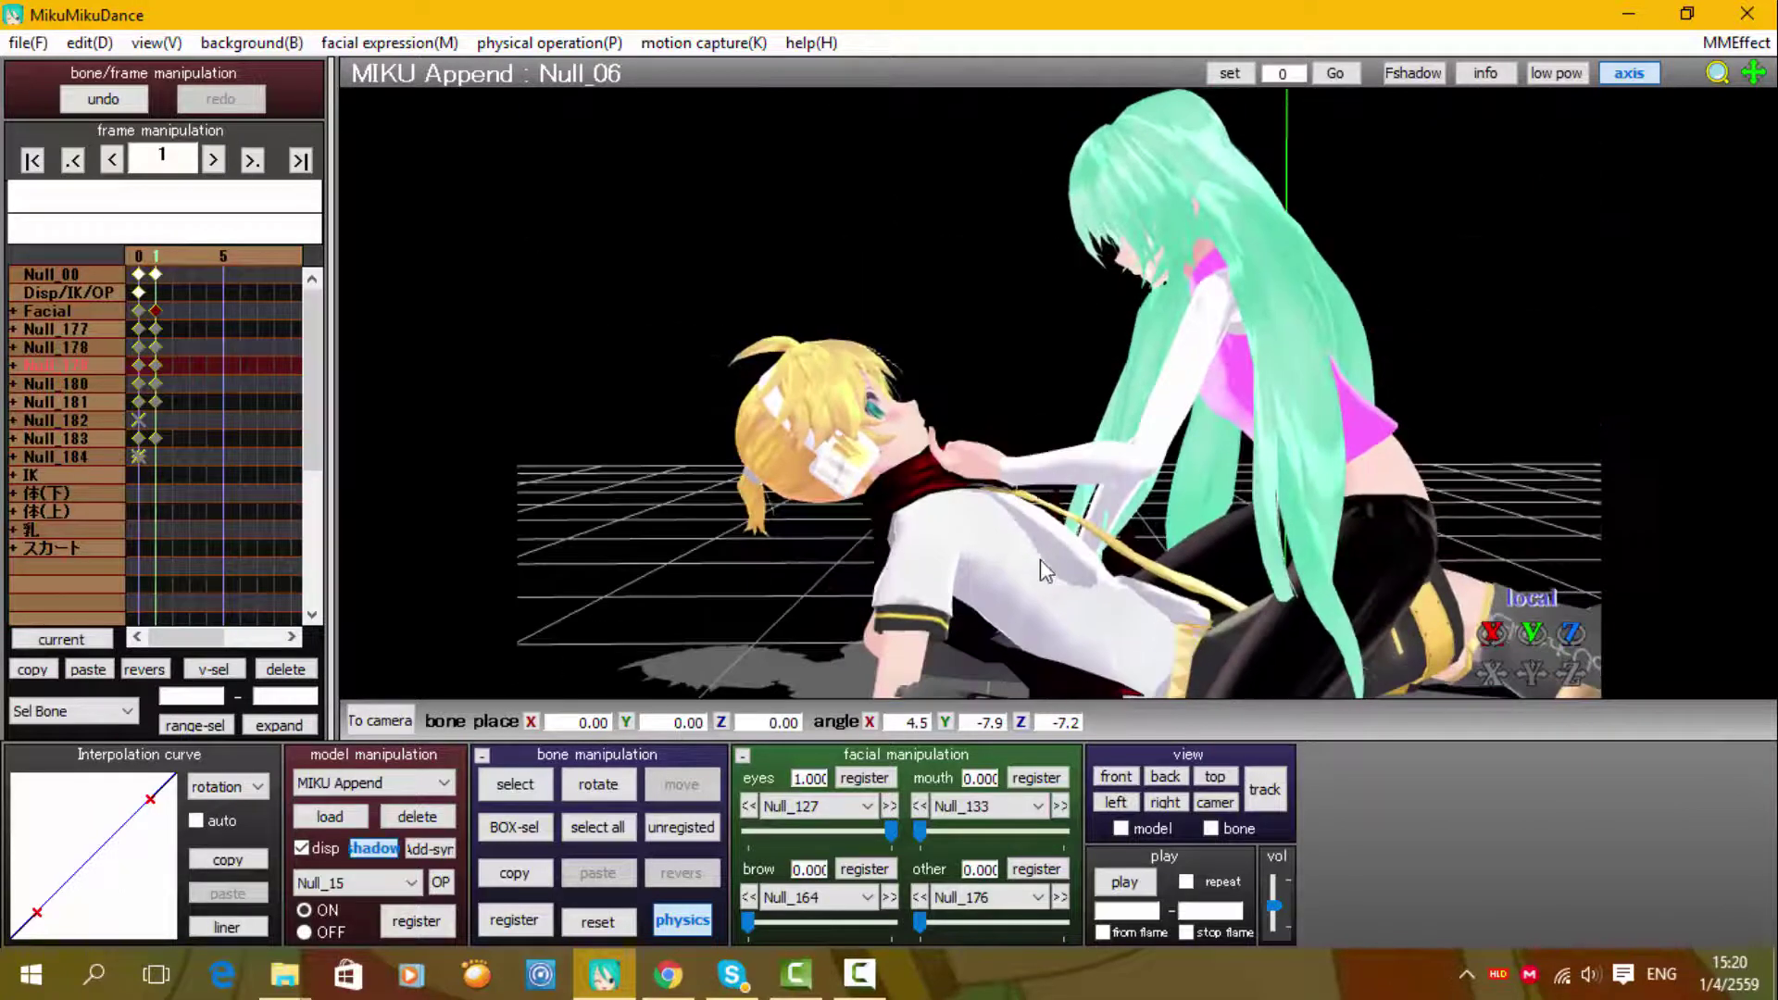
{"action": "left_click", "coordinate": [516, 786]}
{"action": "left_click", "coordinate": [1041, 587]}
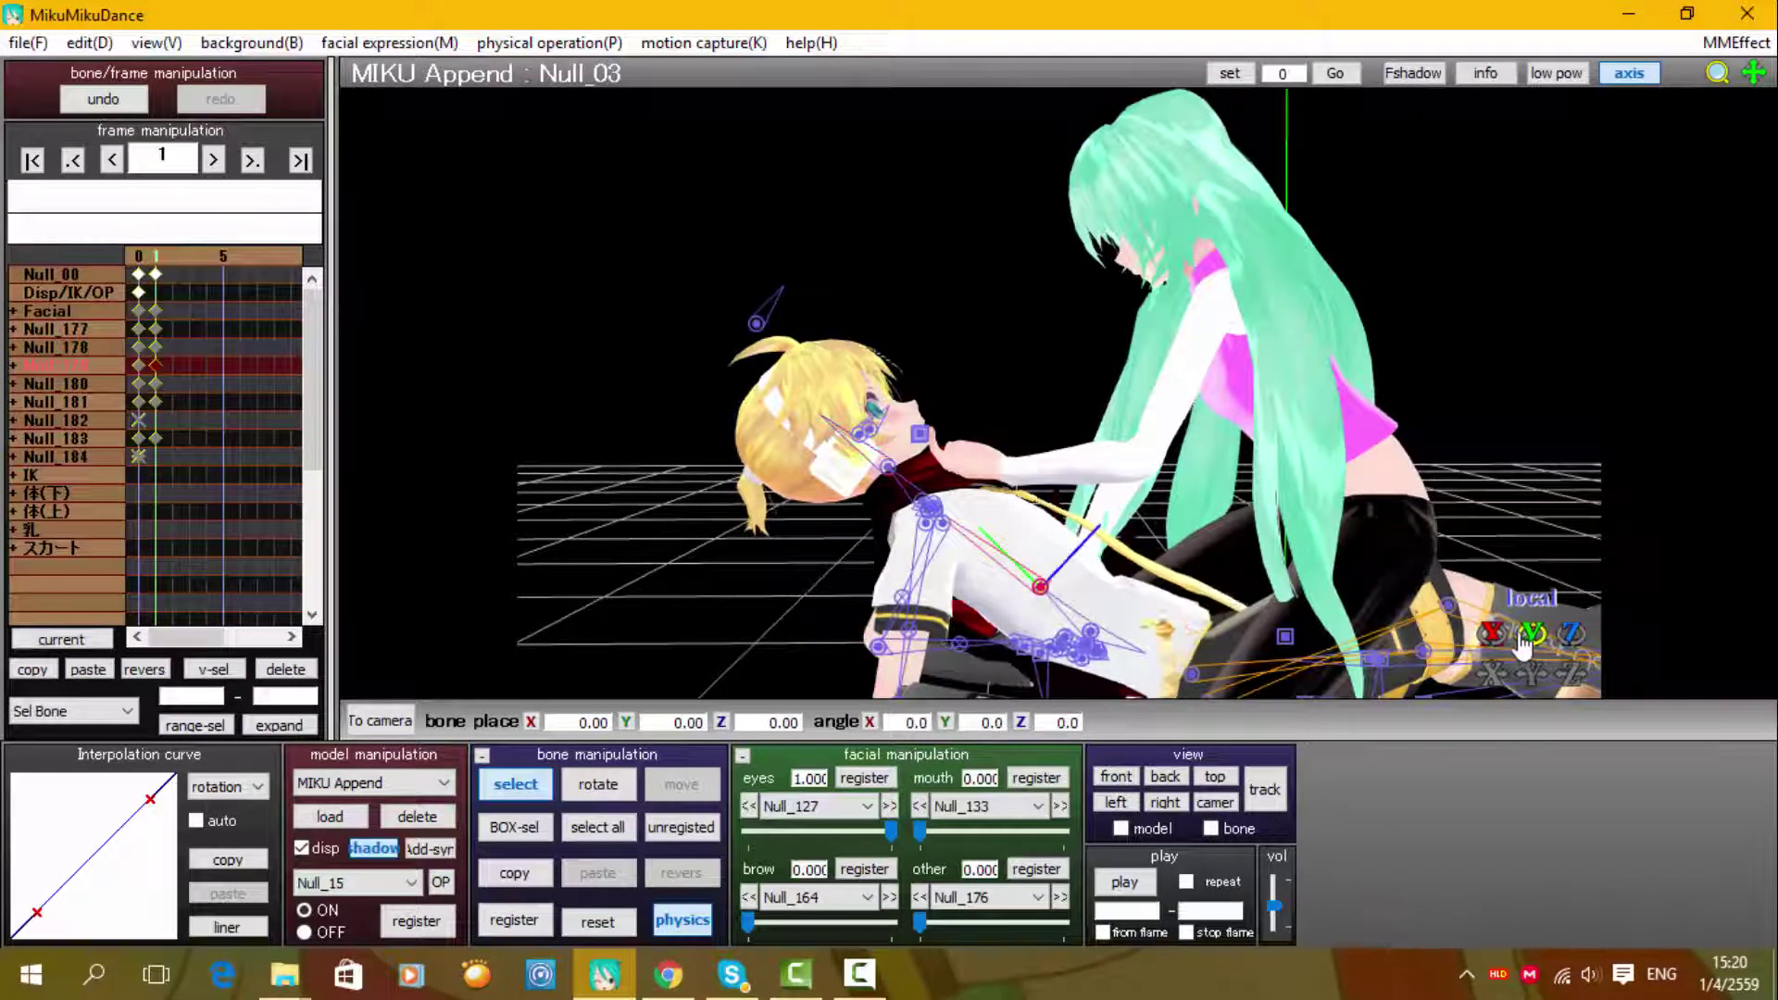
{"action": "left_click_drag", "start_coordinate": [1492, 634], "coordinate": [1498, 641]}
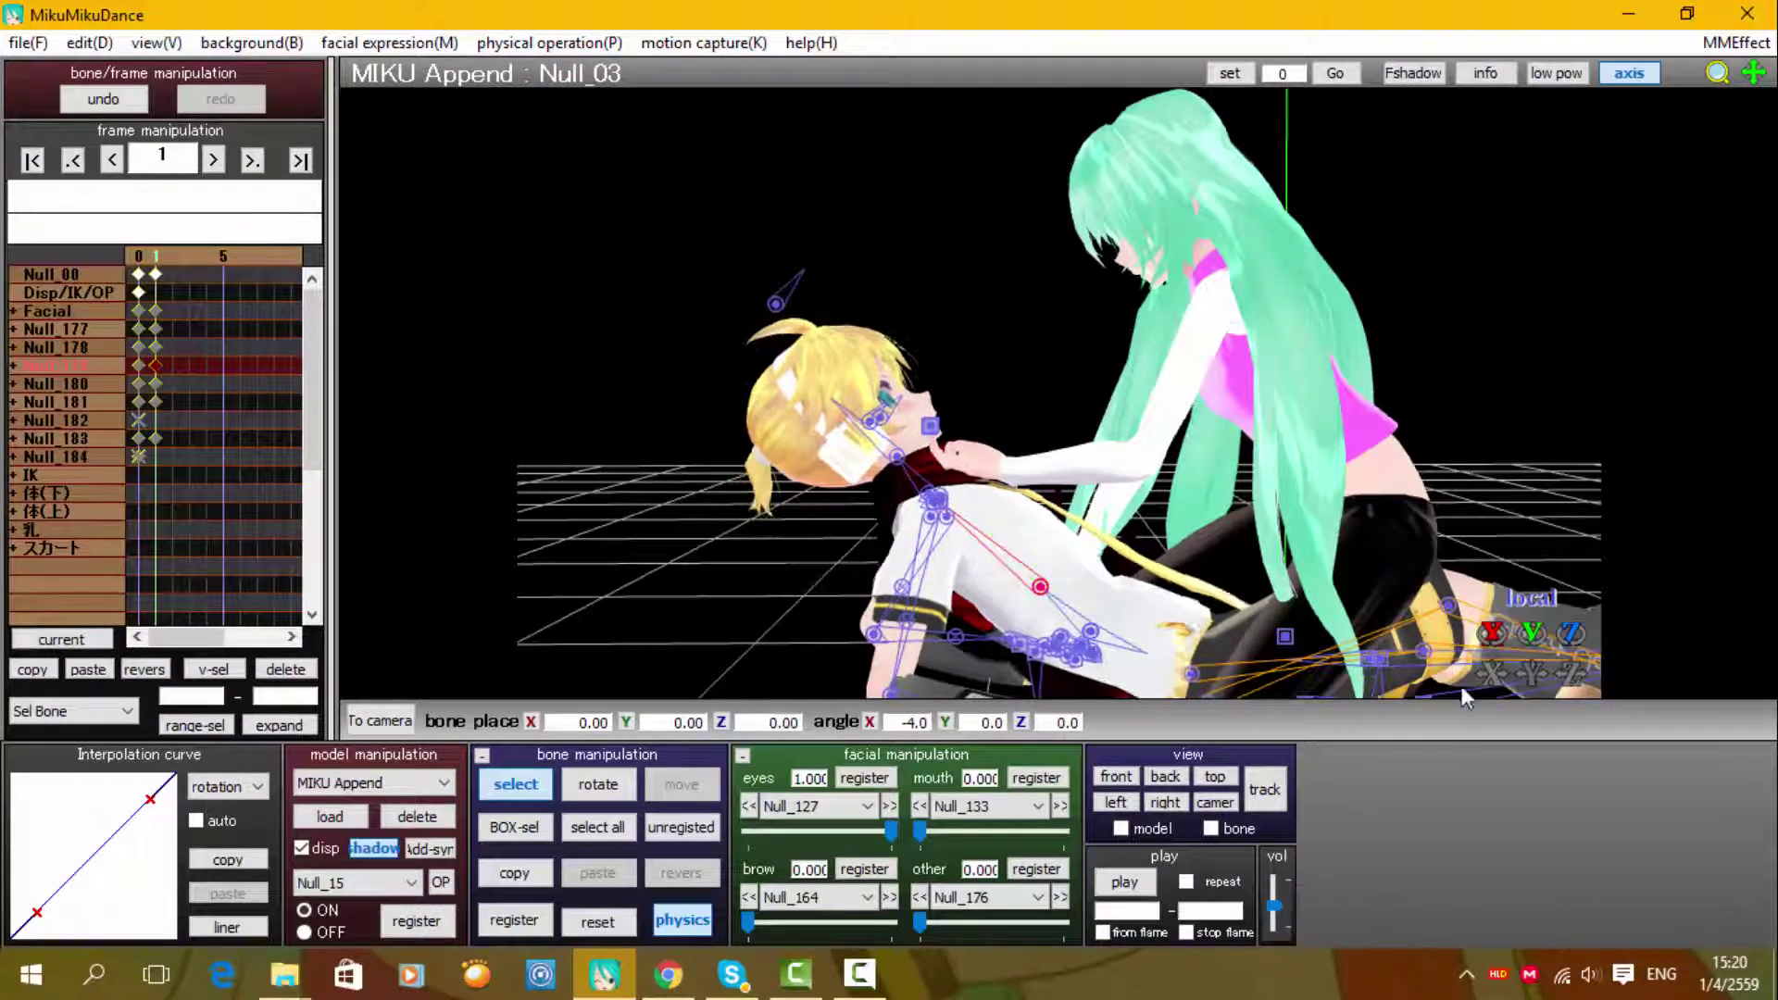
{"action": "right_click_drag", "start_coordinate": [945, 576], "coordinate": [943, 615]}
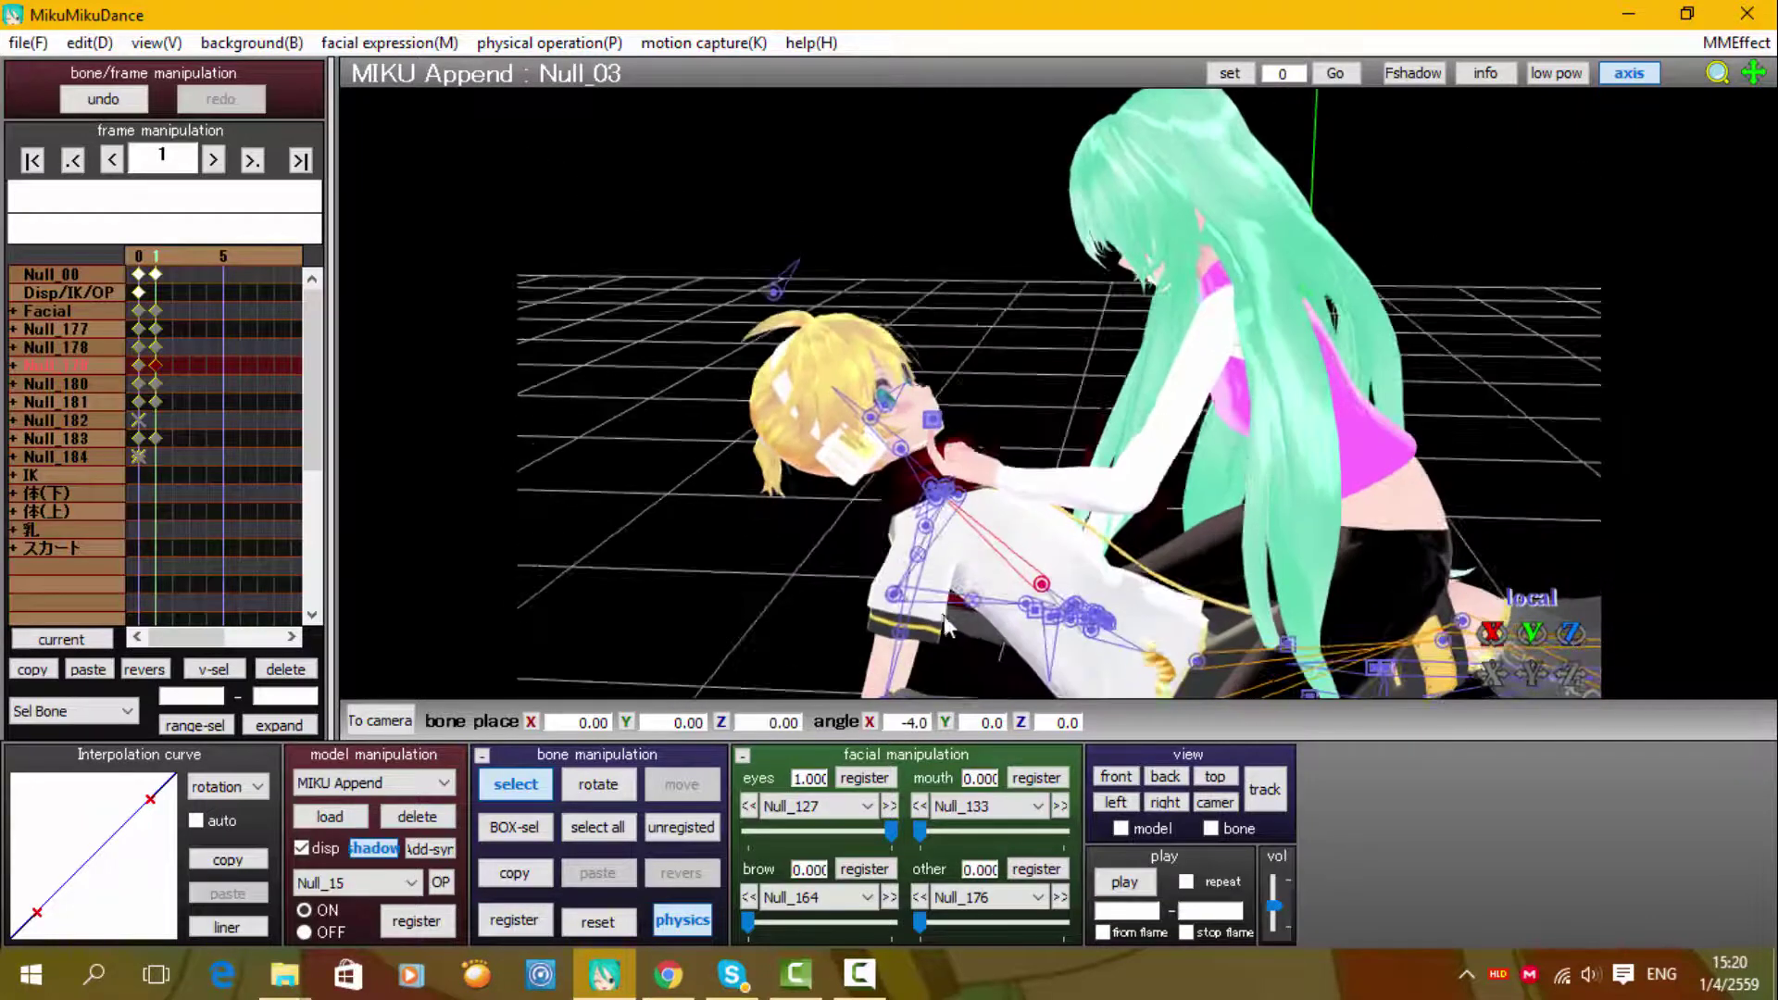
{"action": "left_click", "coordinate": [519, 786]}
{"action": "right_click_drag", "start_coordinate": [611, 685], "coordinate": [691, 681]}
Rotate TDA Base's wrist bone Null_57 to about X 46.4, Y 25.3, Z 2.2 and register it at frame 1
{"action": "left_click", "coordinate": [382, 784]}
{"action": "left_click", "coordinate": [381, 823]}
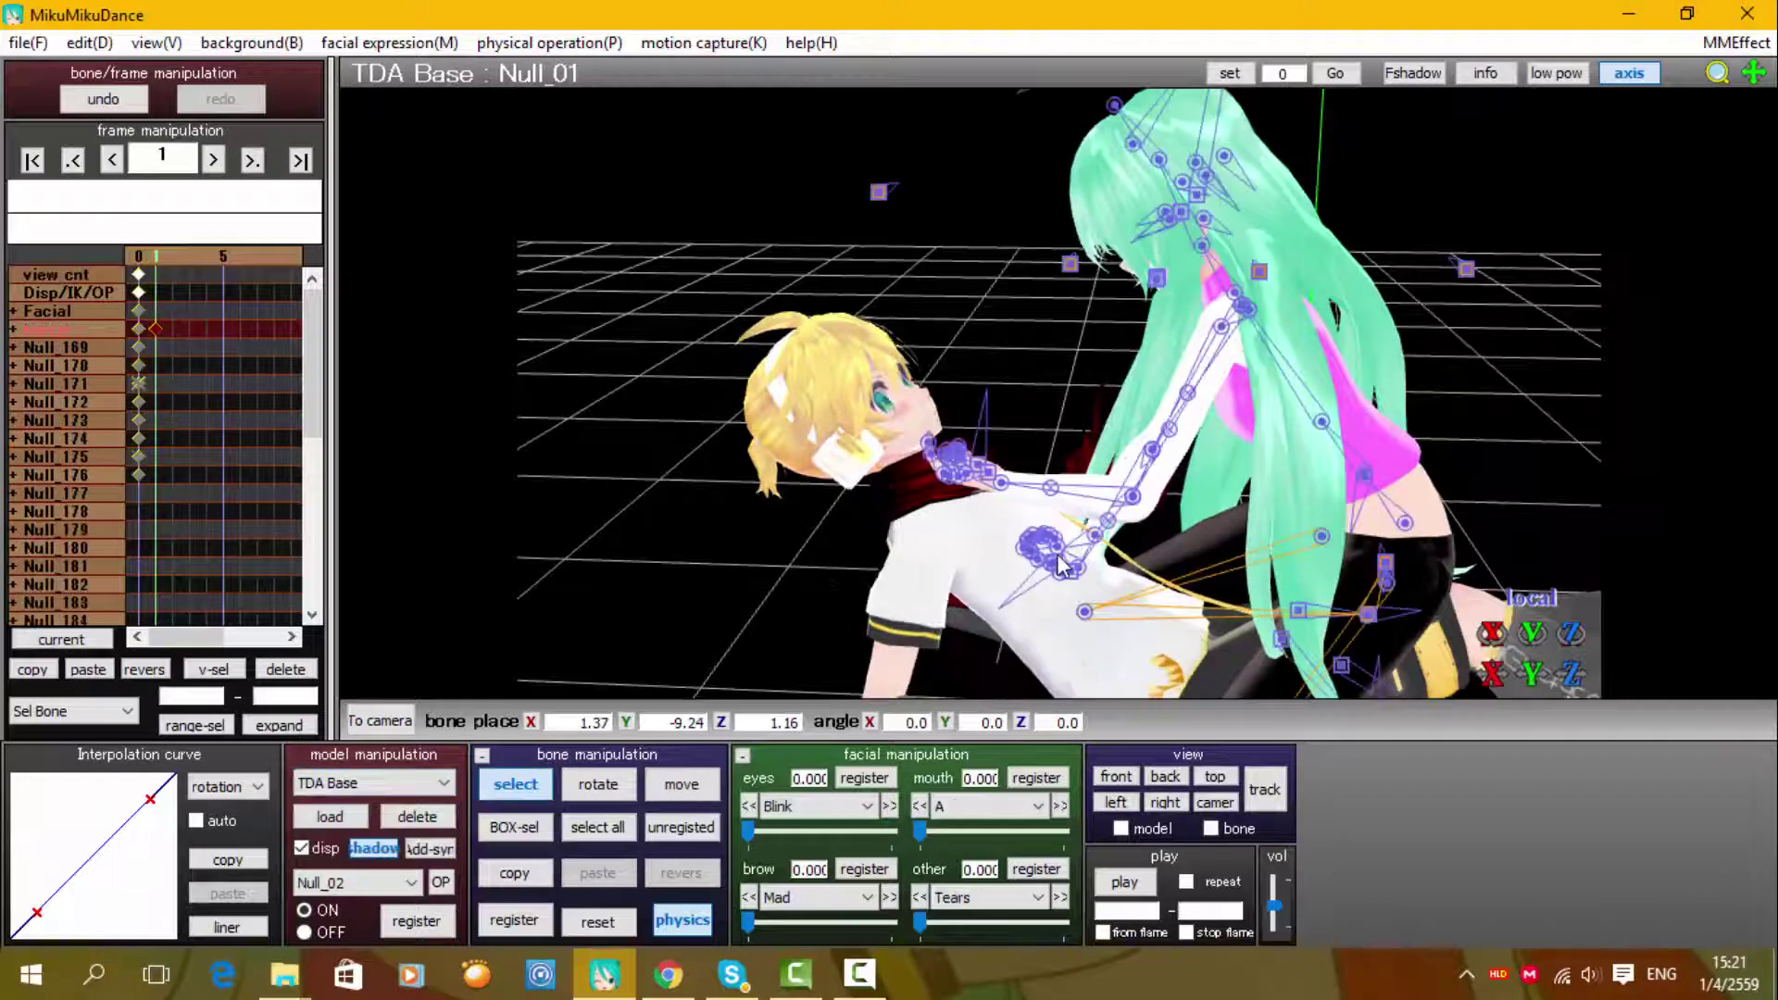
{"action": "left_click", "coordinate": [1001, 493]}
{"action": "right_click_drag", "start_coordinate": [996, 505], "coordinate": [804, 701]}
{"action": "left_click", "coordinate": [521, 786]}
{"action": "right_click_drag", "start_coordinate": [648, 662], "coordinate": [834, 565]}
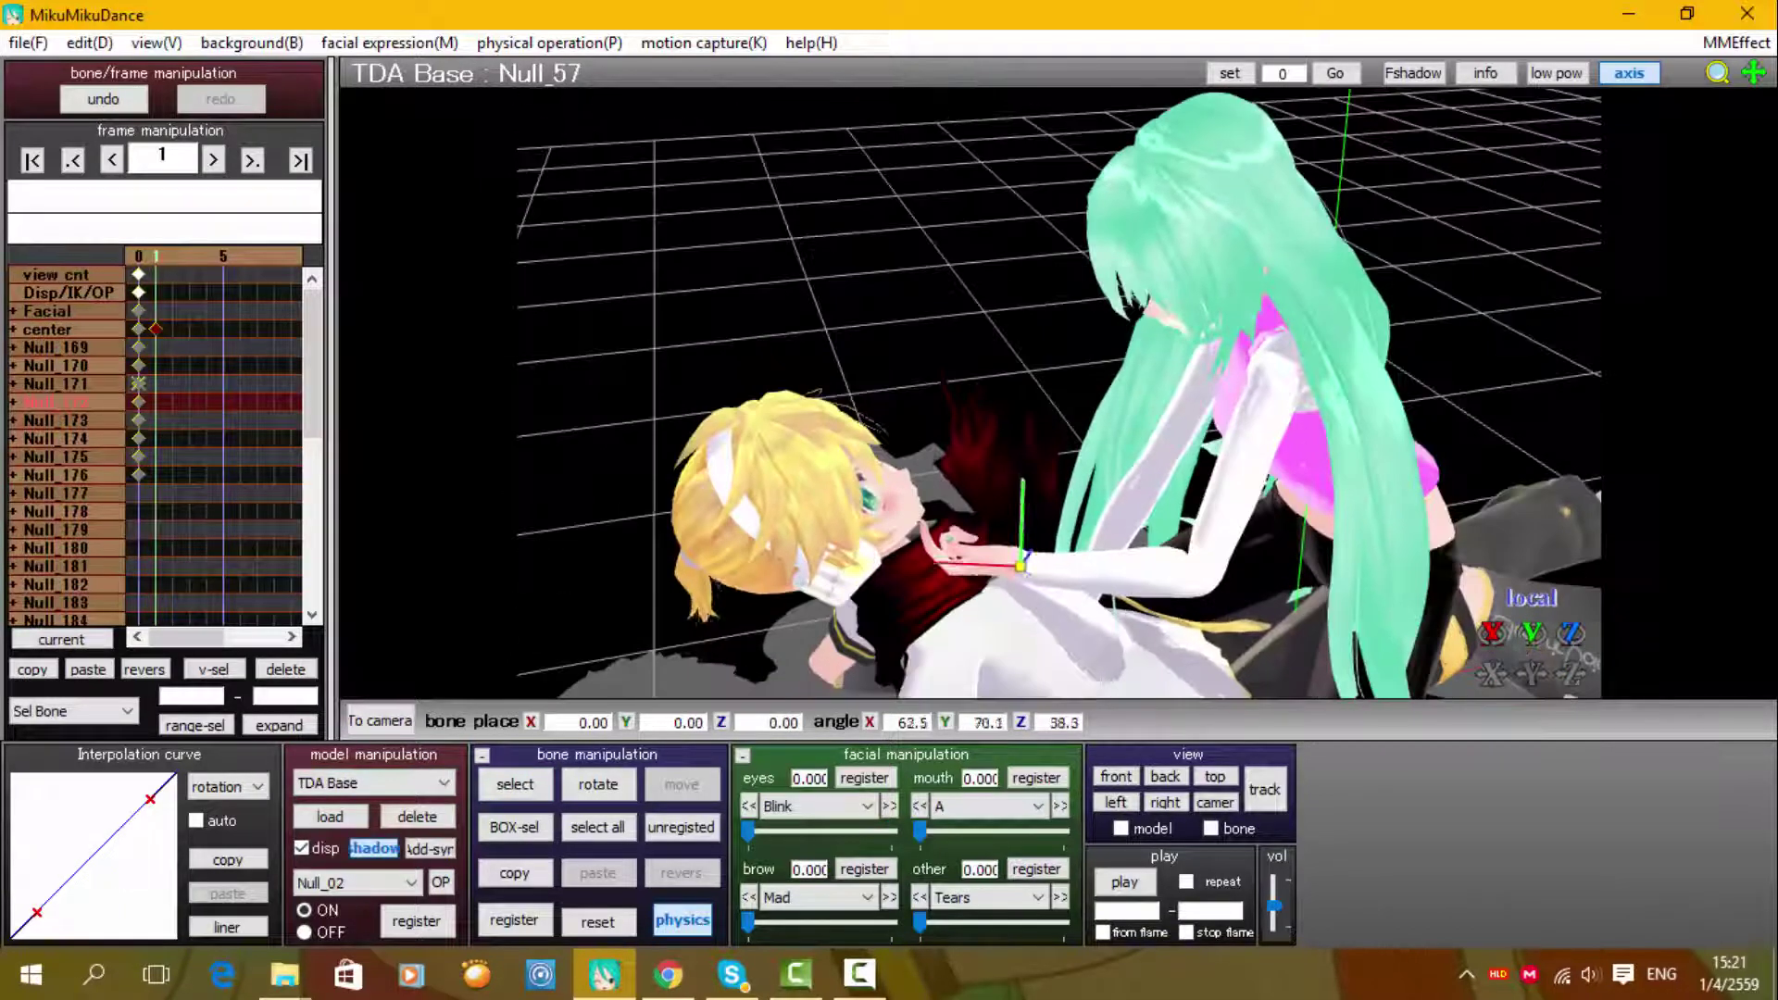
{"action": "left_click_drag", "start_coordinate": [1492, 635], "coordinate": [1315, 434]}
{"action": "right_click_drag", "start_coordinate": [1000, 579], "coordinate": [884, 636]}
{"action": "key", "text": "Return"}
{"action": "right_click_drag", "start_coordinate": [937, 452], "coordinate": [1058, 384]}
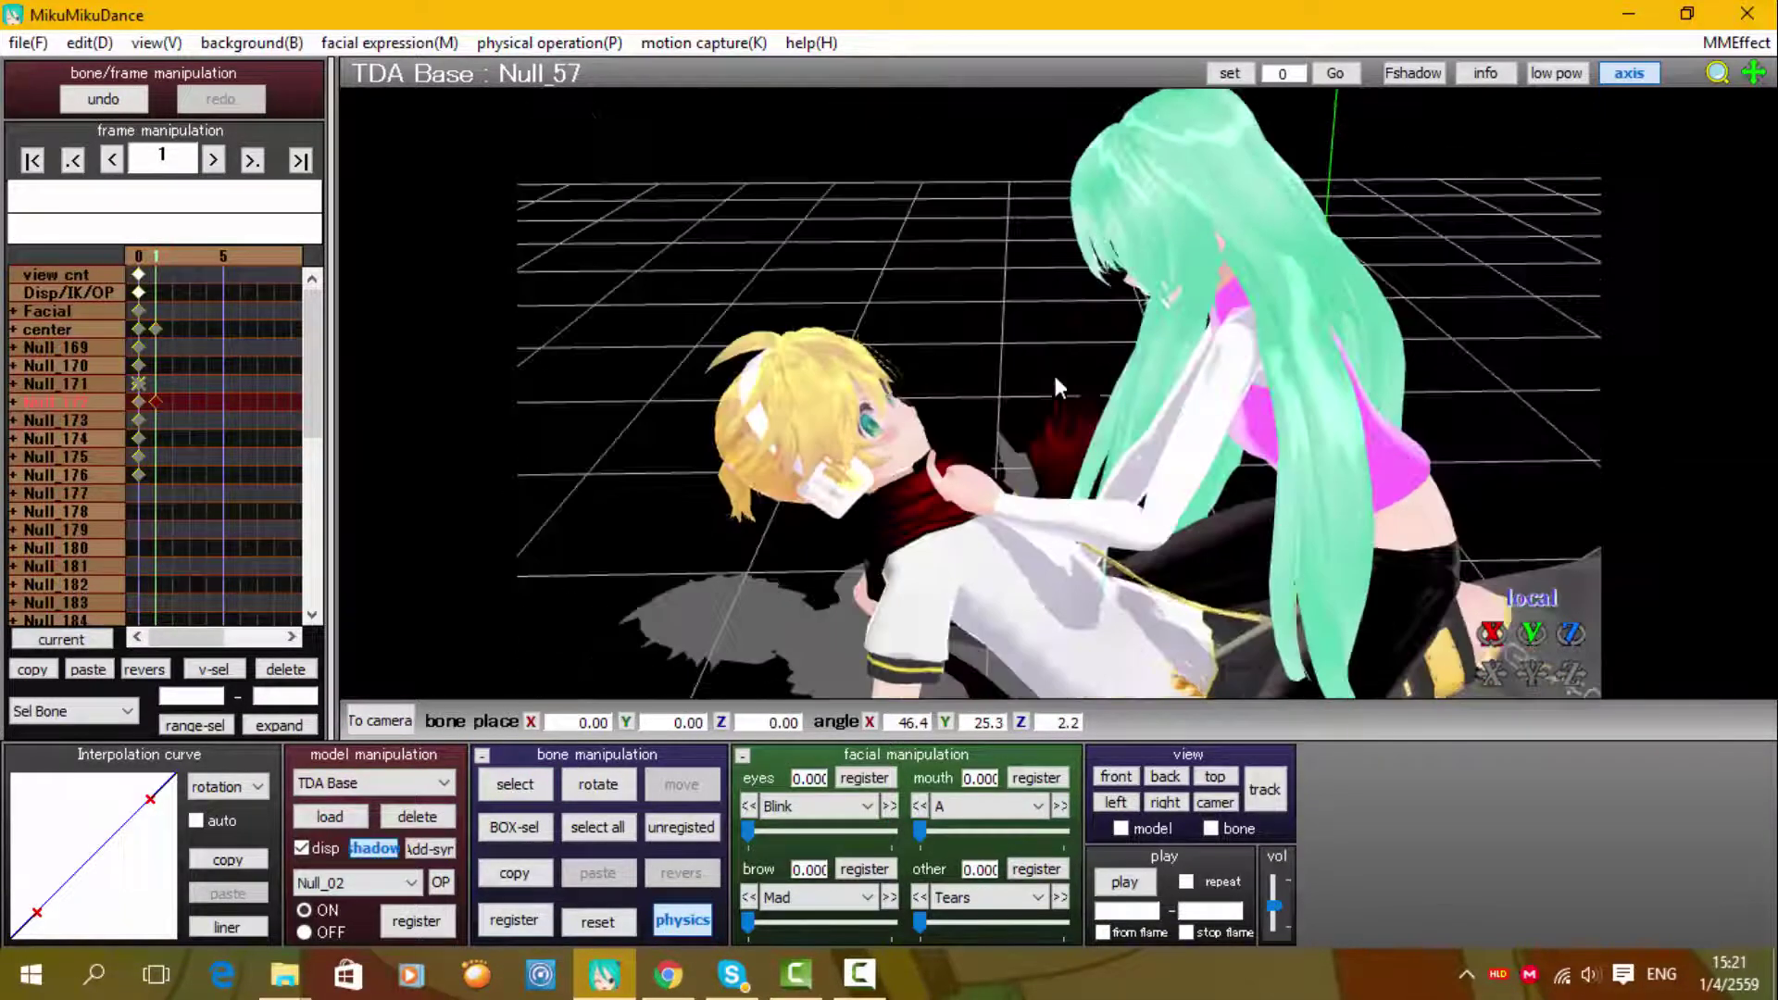
Rotate TDA Base's elbow bone Null_53 to about X 32.8, Y -59.4, Z -9.6
{"action": "left_click", "coordinate": [519, 785]}
{"action": "left_click", "coordinate": [518, 784]}
{"action": "right_click_drag", "start_coordinate": [829, 524], "coordinate": [820, 565]}
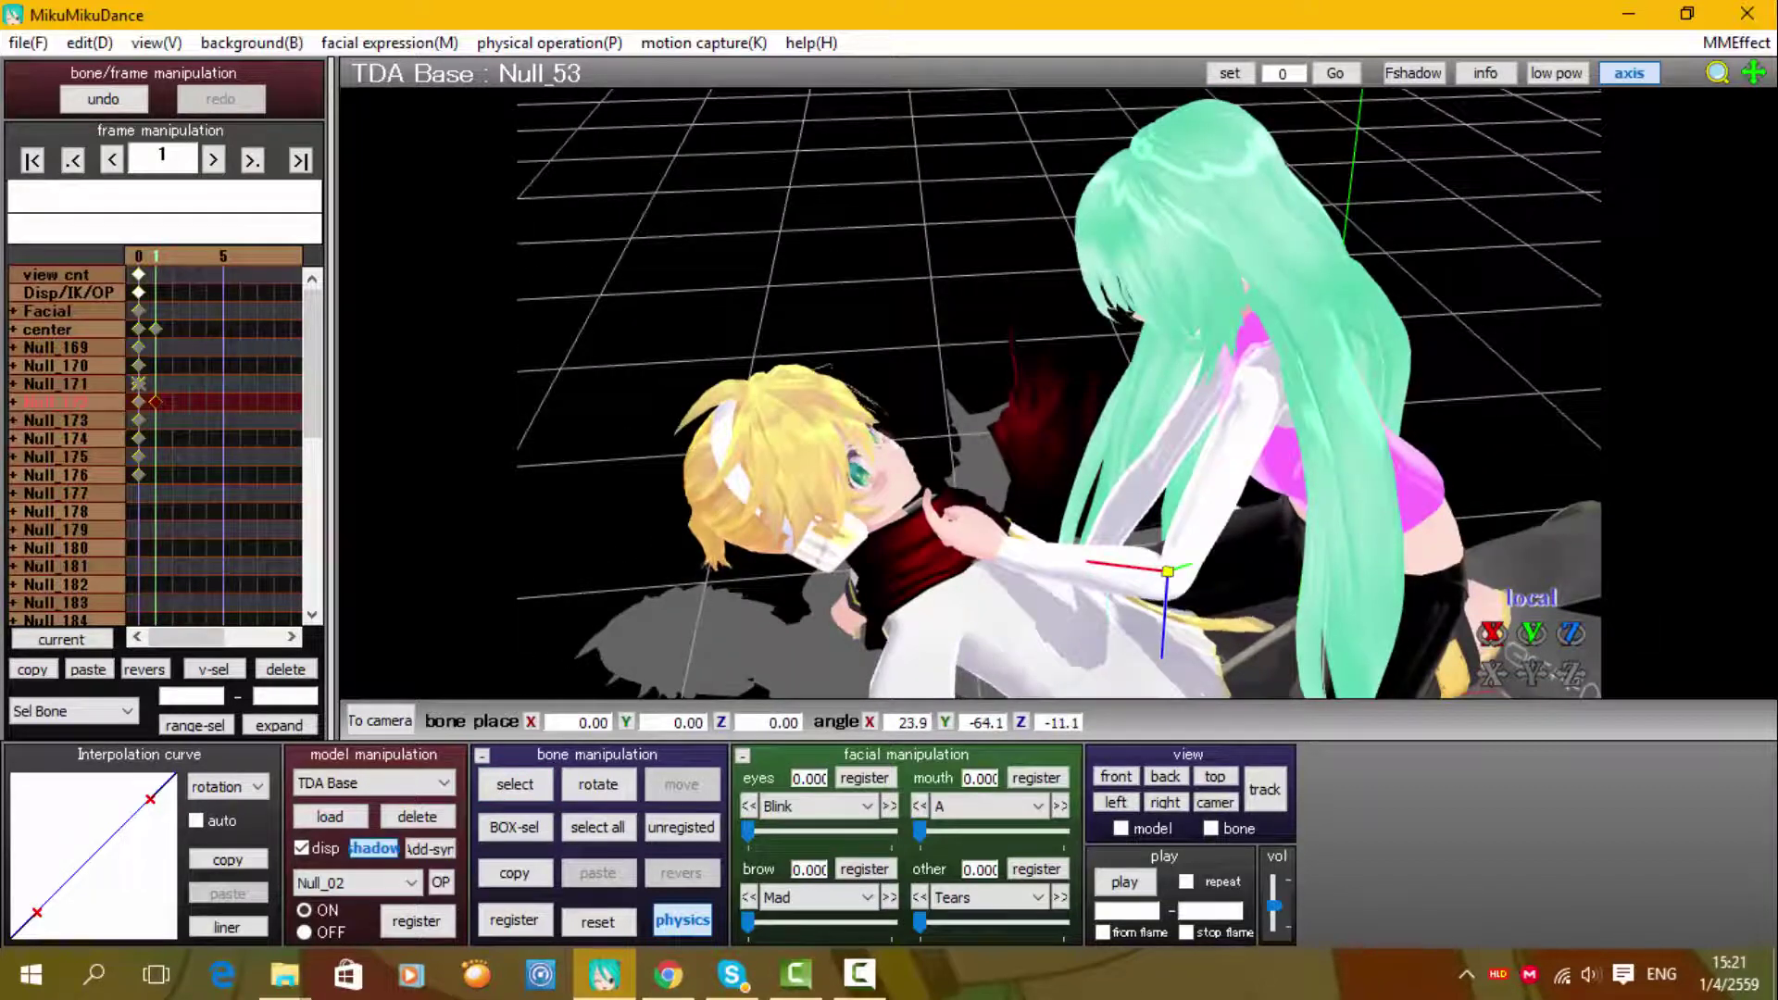
{"action": "left_click_drag", "start_coordinate": [1533, 649], "coordinate": [1569, 616]}
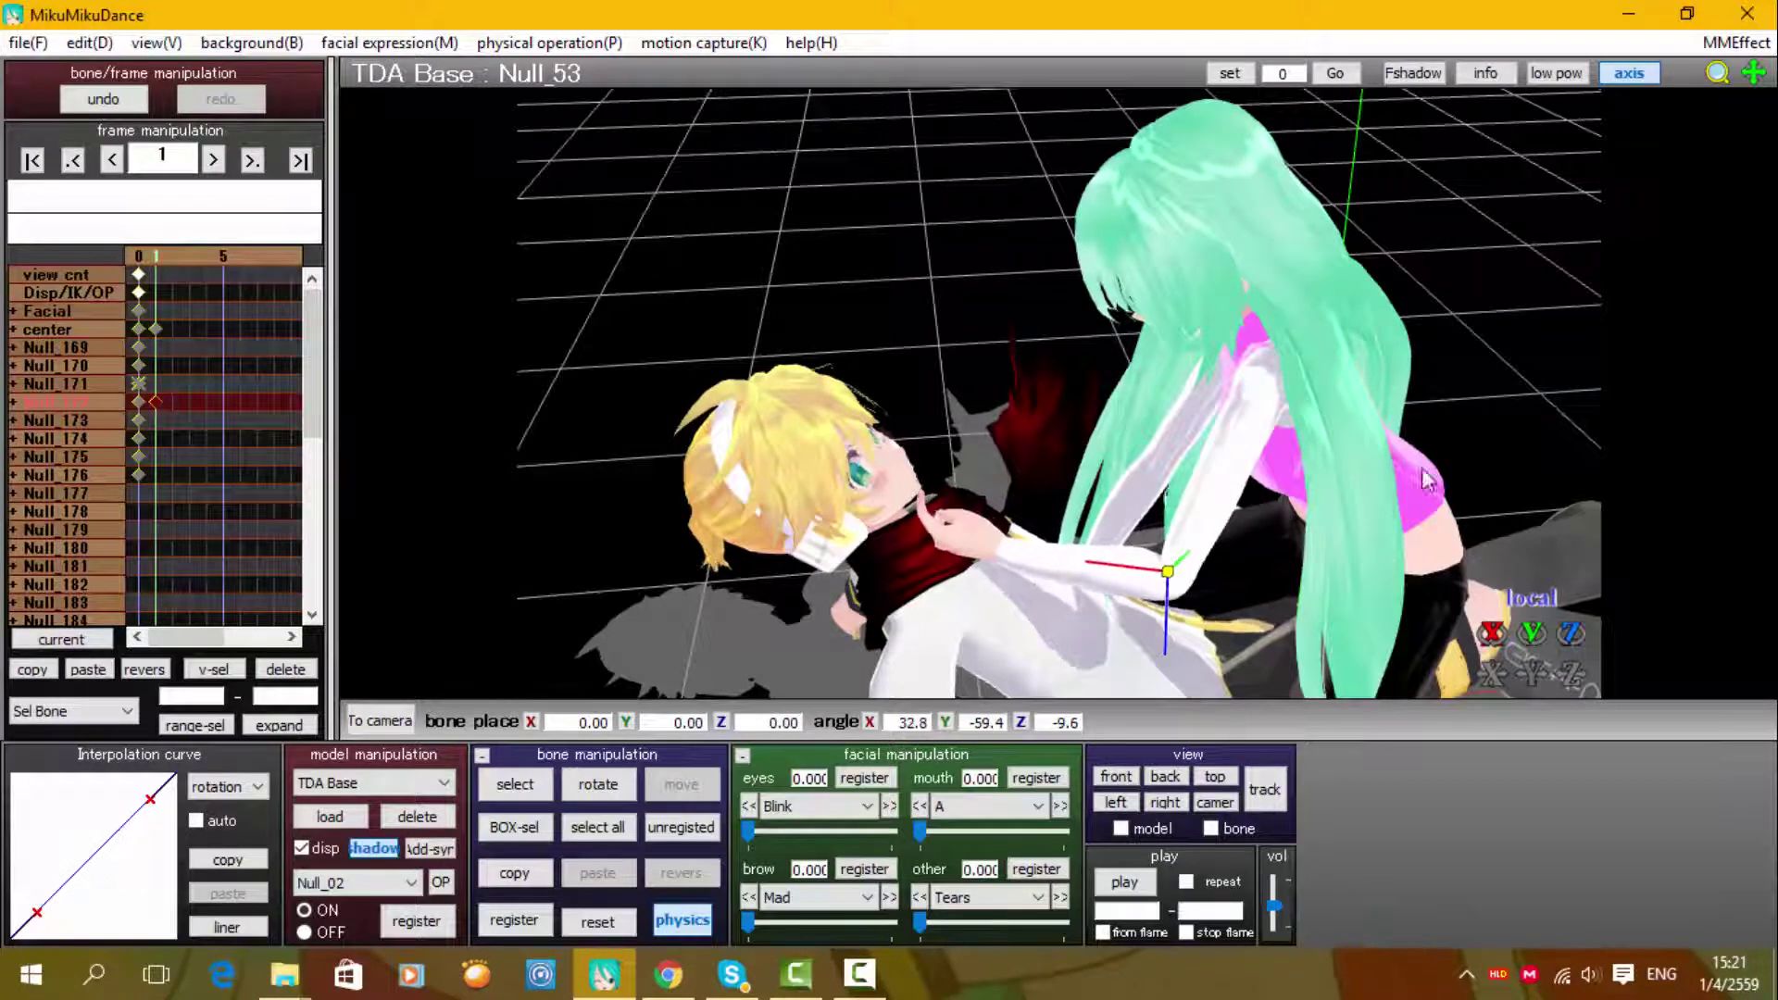
Turn the view toward TDA Base's face and try its Blink and WinkS eye morphs
{"action": "right_click_drag", "start_coordinate": [1427, 480], "coordinate": [970, 414]}
{"action": "left_click", "coordinate": [515, 785]}
{"action": "right_click_drag", "start_coordinate": [1093, 417], "coordinate": [1204, 352]}
{"action": "left_click", "coordinate": [515, 787]}
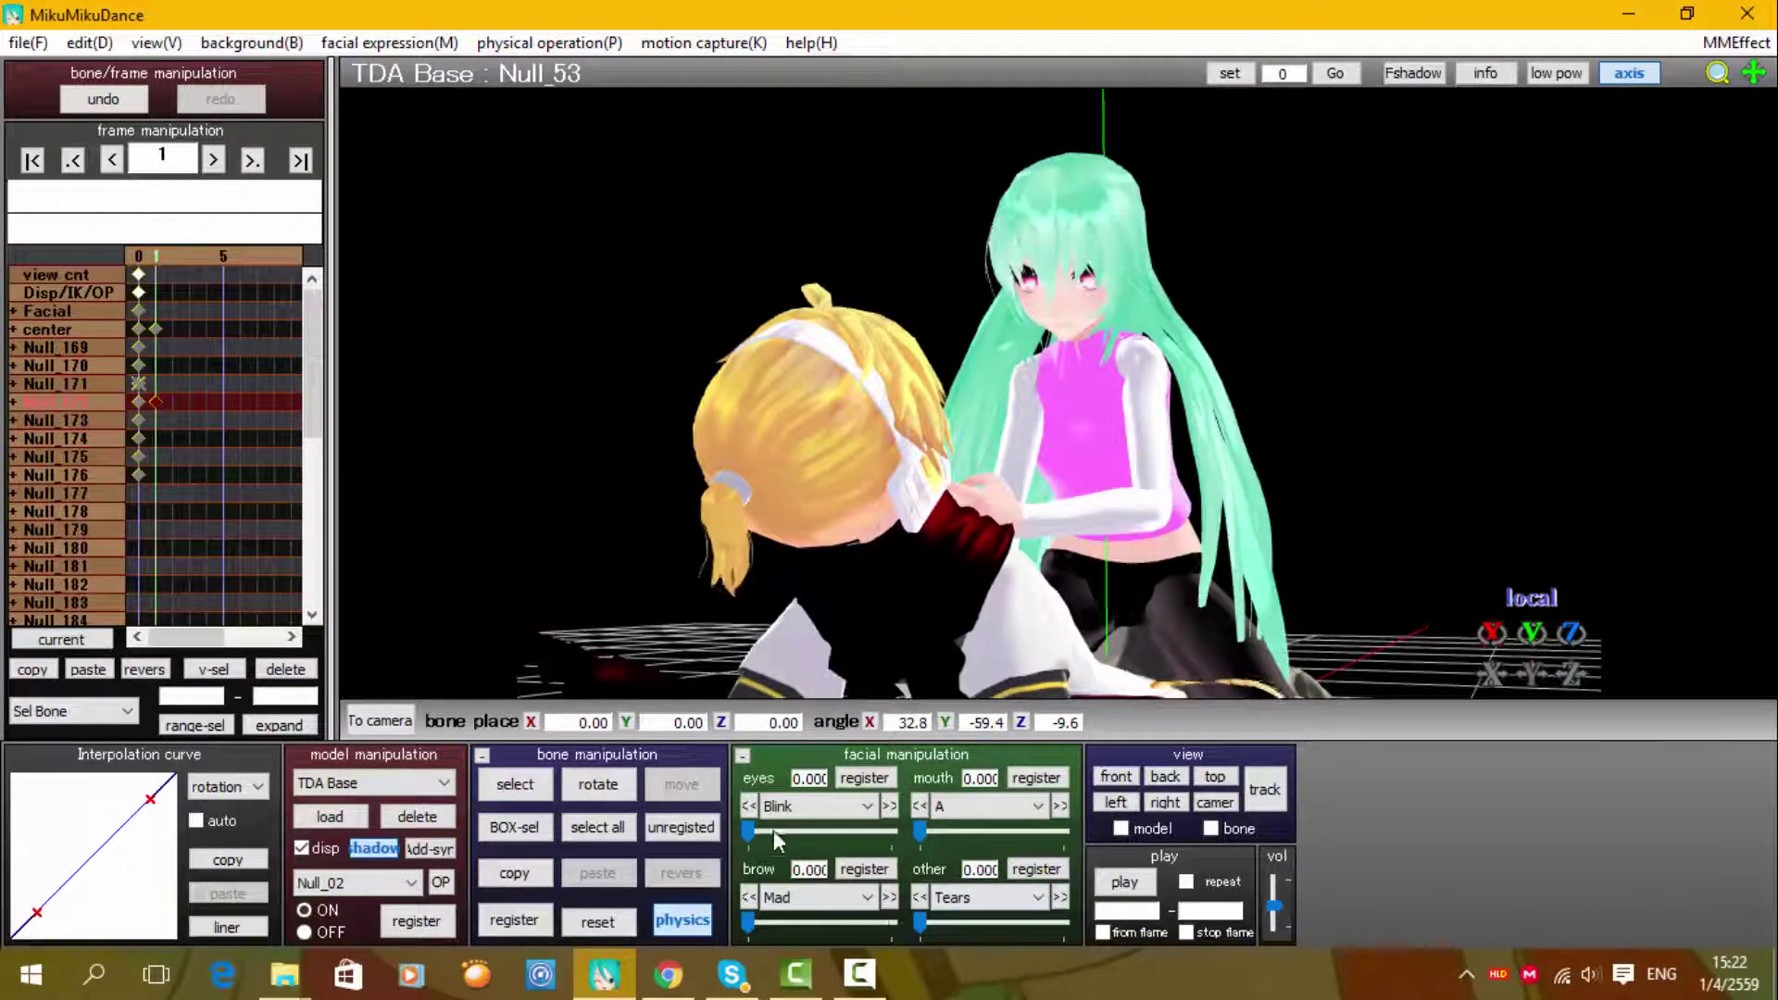
{"action": "left_click_drag", "start_coordinate": [774, 830], "coordinate": [891, 831]}
{"action": "mouse_move", "coordinate": [750, 832]}
{"action": "left_mouse_down"}
{"action": "mouse_move", "coordinate": [871, 826]}
{"action": "mouse_move", "coordinate": [749, 831]}
{"action": "left_mouse_up"}
{"action": "left_click", "coordinate": [889, 807]}
{"action": "mouse_move", "coordinate": [749, 832]}
{"action": "left_mouse_down"}
{"action": "mouse_move", "coordinate": [852, 823]}
{"action": "mouse_move", "coordinate": [749, 827]}
{"action": "left_mouse_up"}
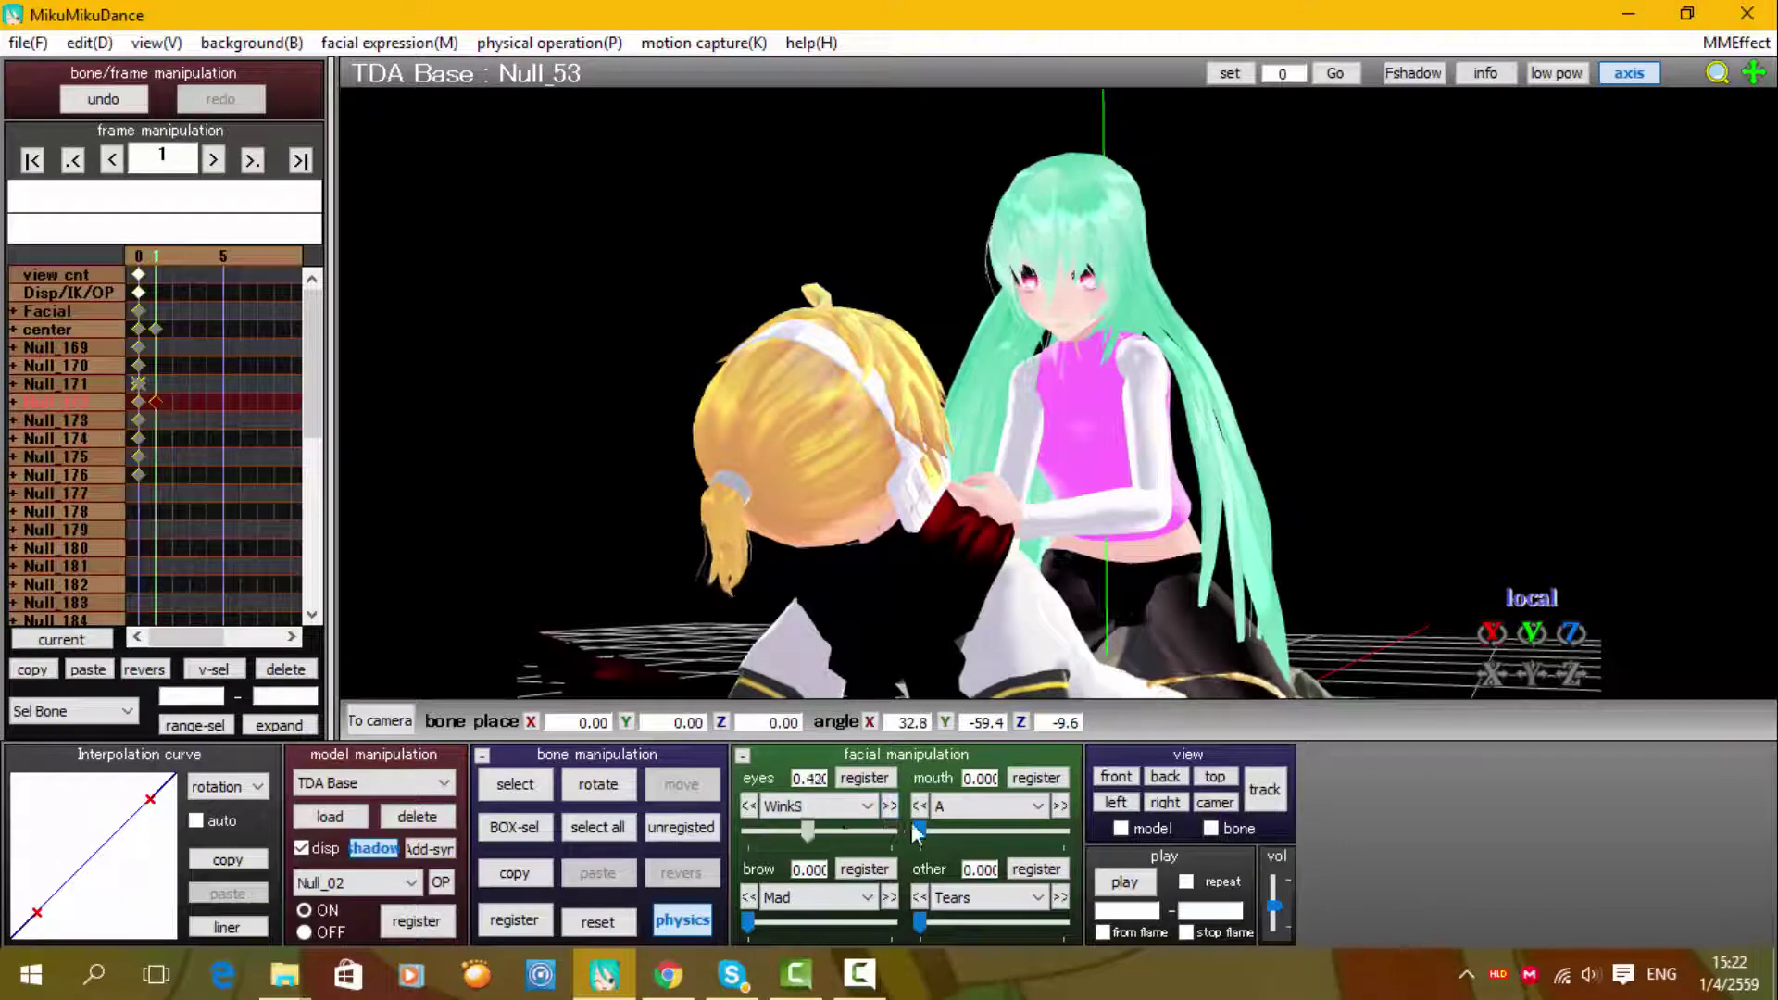
Try TDA Base's Sharpen and O O 1 eye morphs, and set the Hearts eye morph to 1.000
{"action": "left_click", "coordinate": [889, 806]}
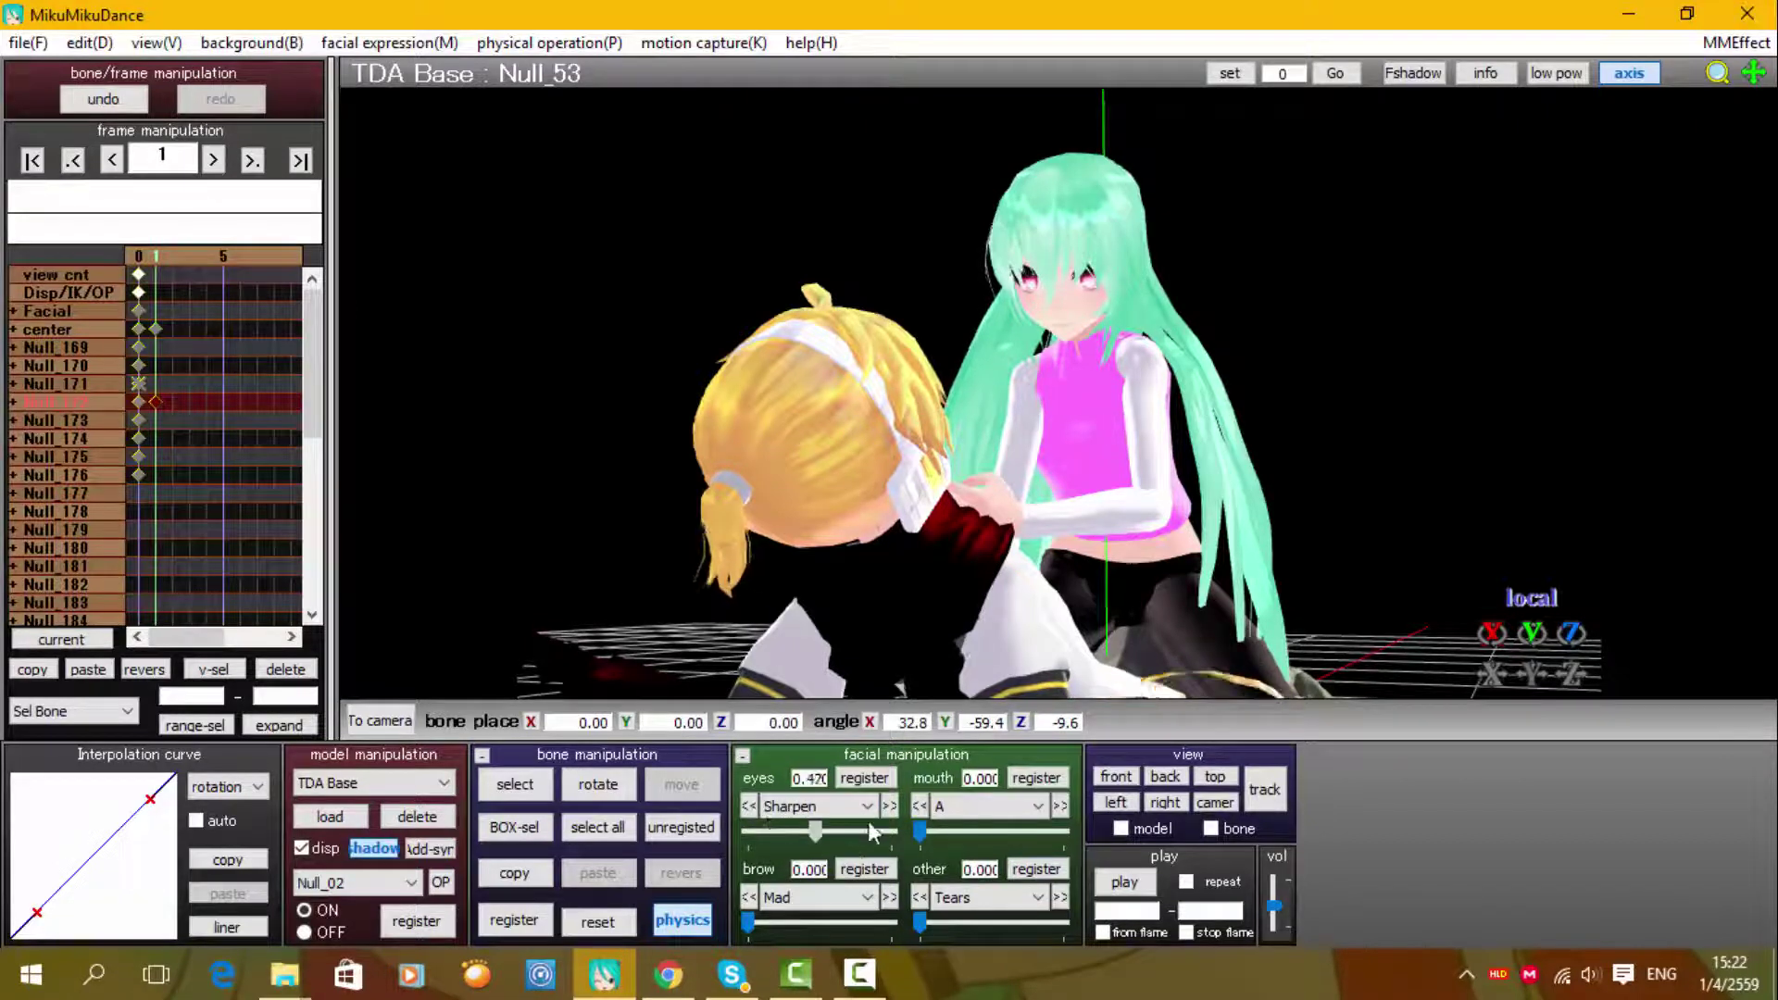
{"action": "mouse_move", "coordinate": [877, 824]}
{"action": "left_mouse_down"}
{"action": "mouse_move", "coordinate": [745, 828]}
{"action": "mouse_move", "coordinate": [895, 826]}
{"action": "mouse_move", "coordinate": [846, 840]}
{"action": "left_mouse_up"}
{"action": "left_click", "coordinate": [890, 807]}
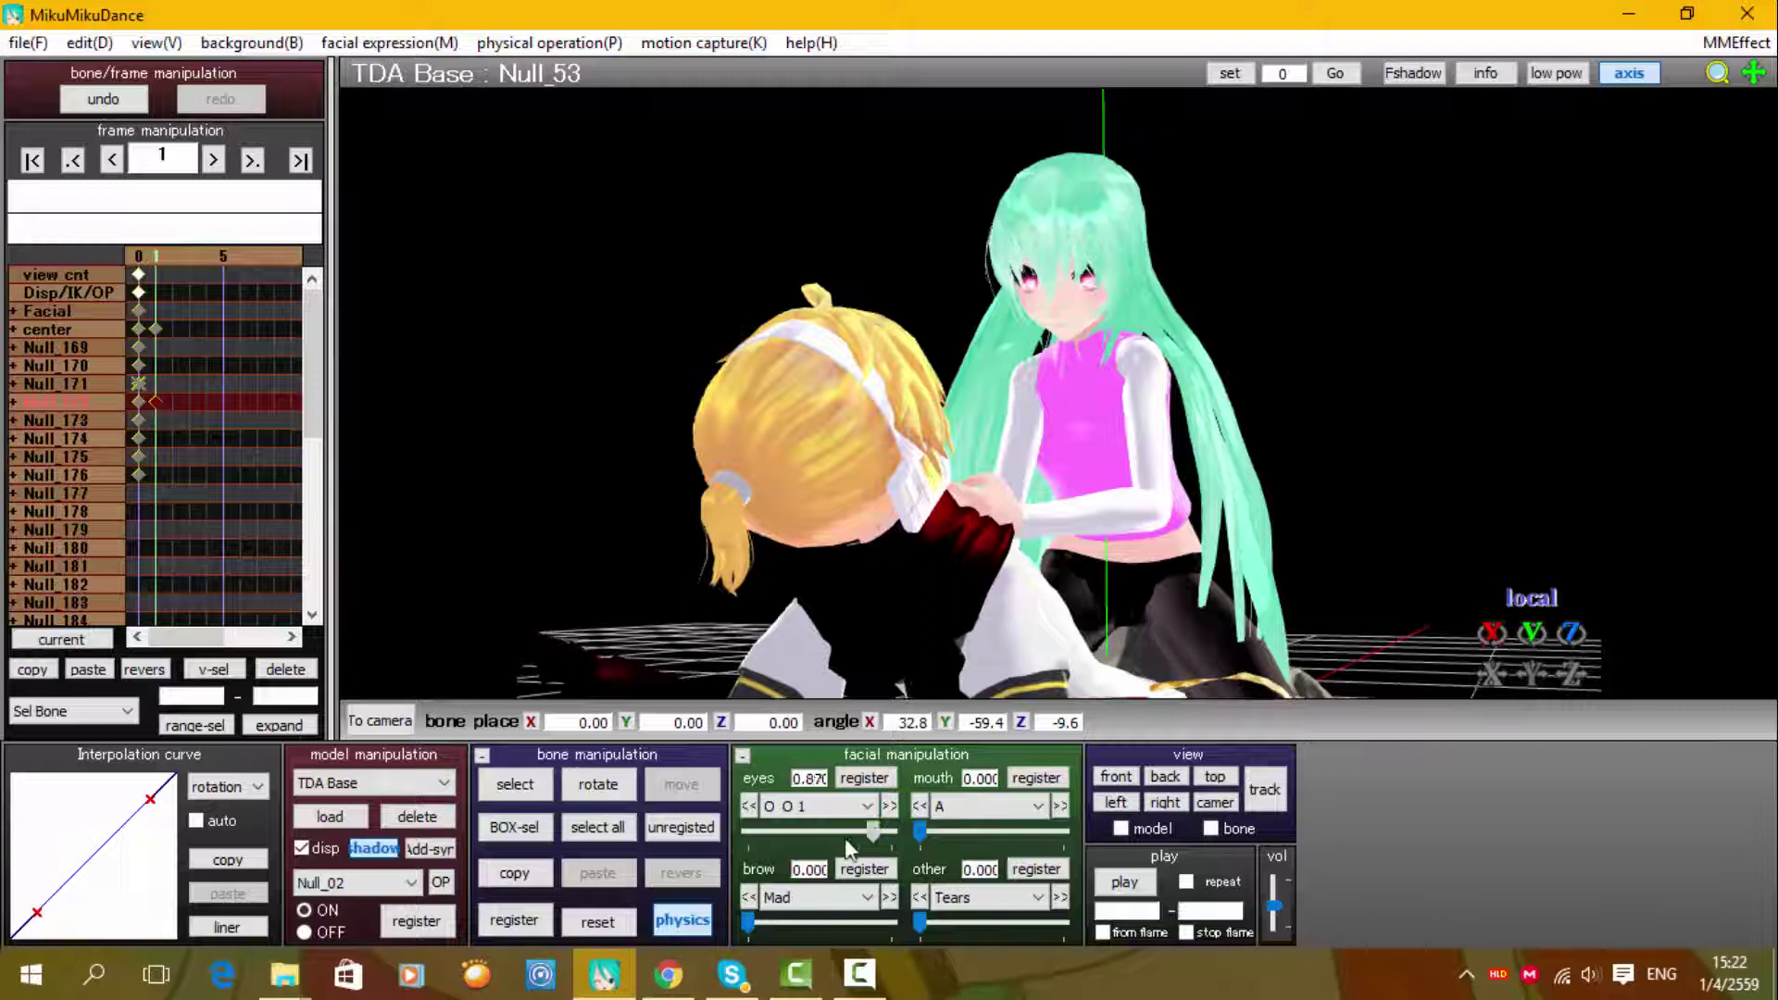
{"action": "left_click", "coordinate": [890, 806]}
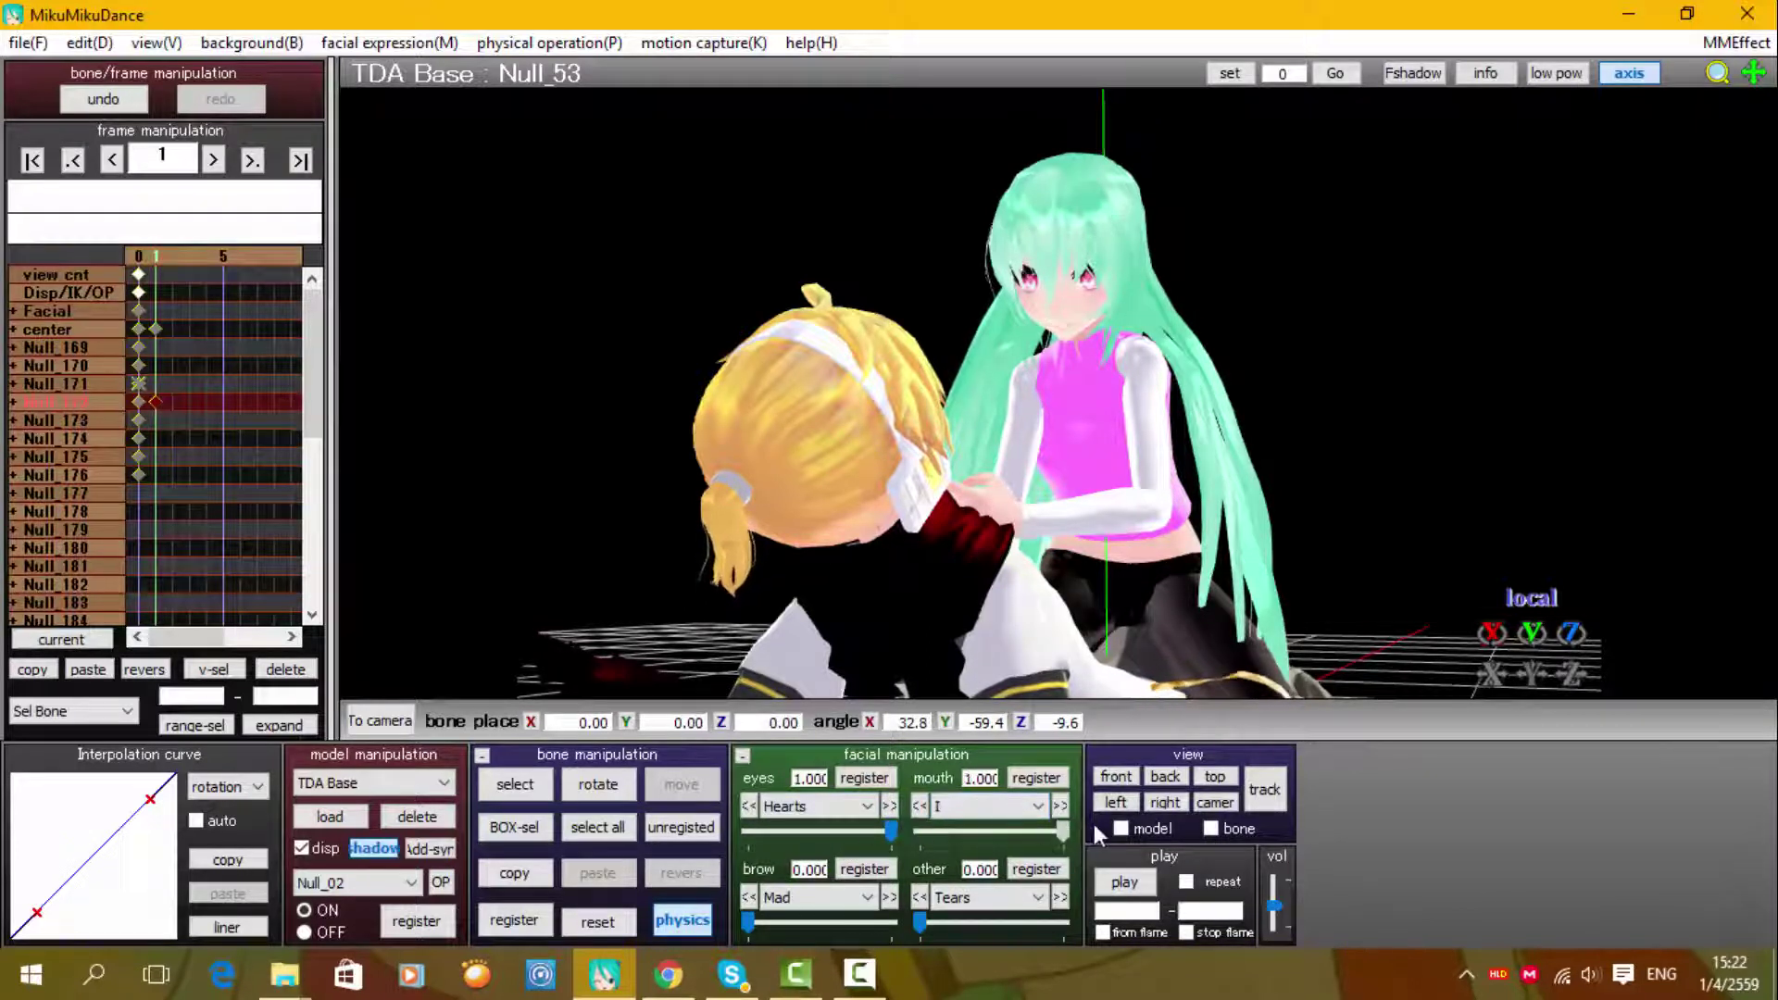
Try TDA Base's I, TriO and Kitty mouth morphs
{"action": "left_click_drag", "start_coordinate": [1063, 831], "coordinate": [954, 831]}
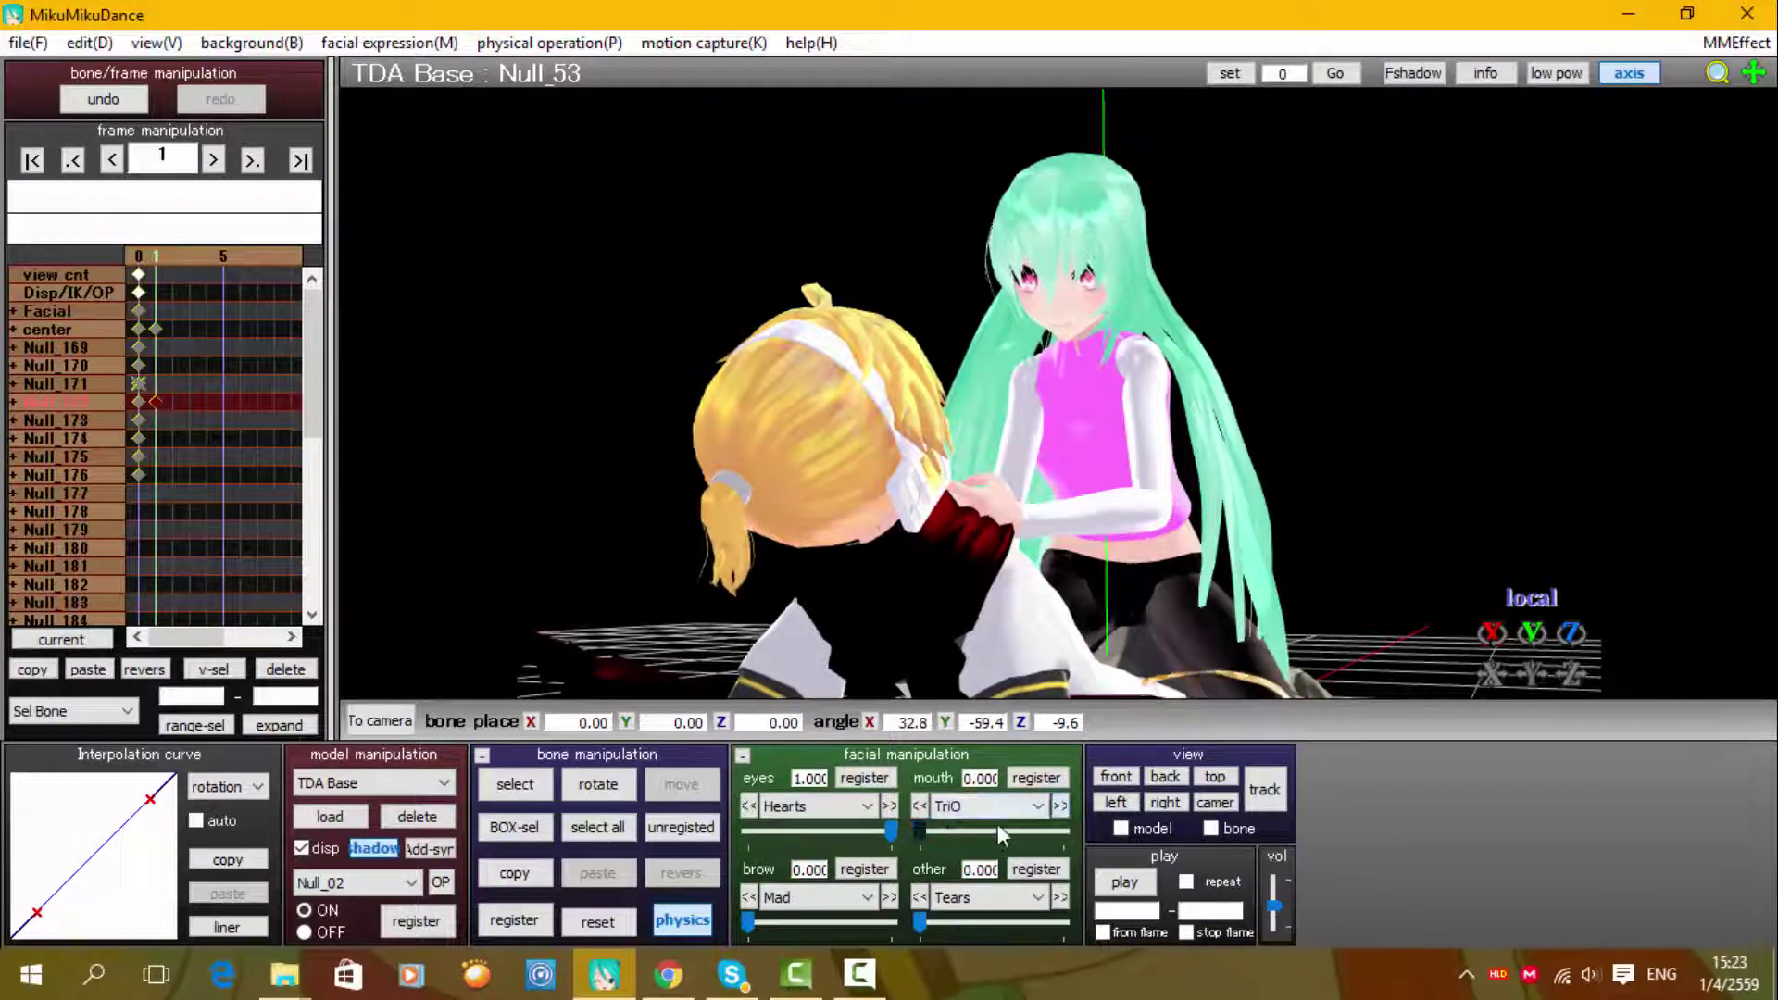
{"action": "left_click", "coordinate": [1059, 807]}
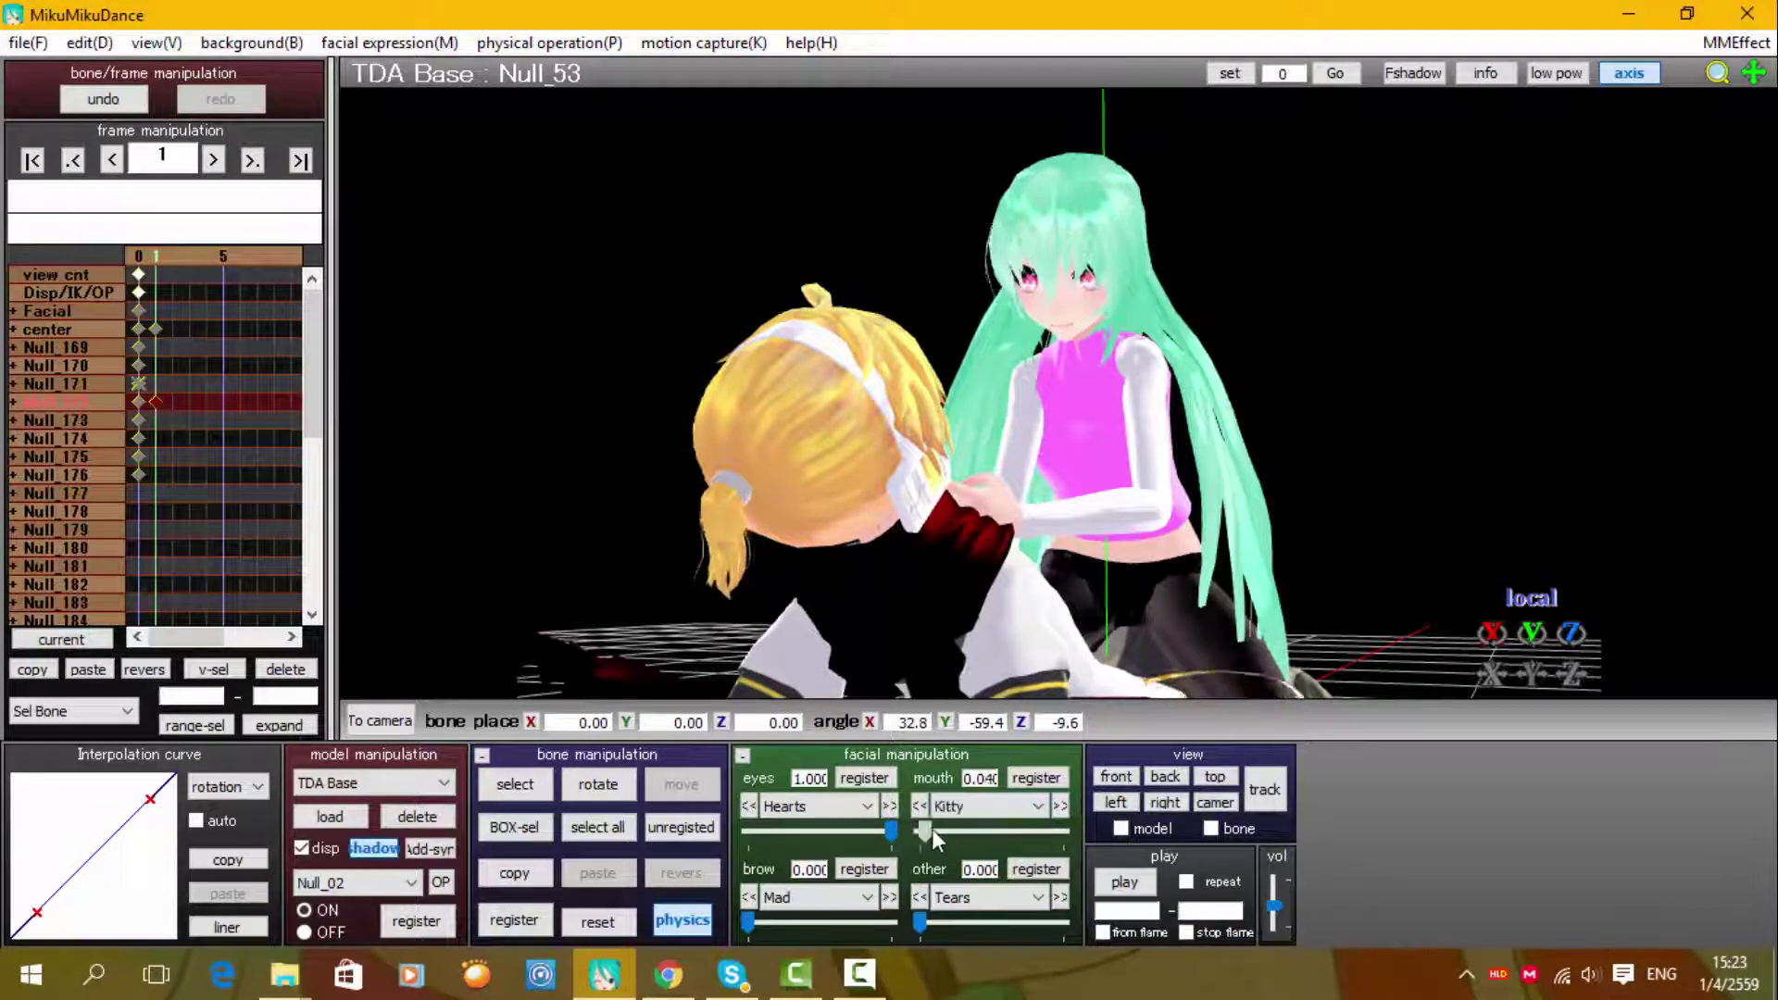
{"action": "left_click", "coordinate": [1060, 806]}
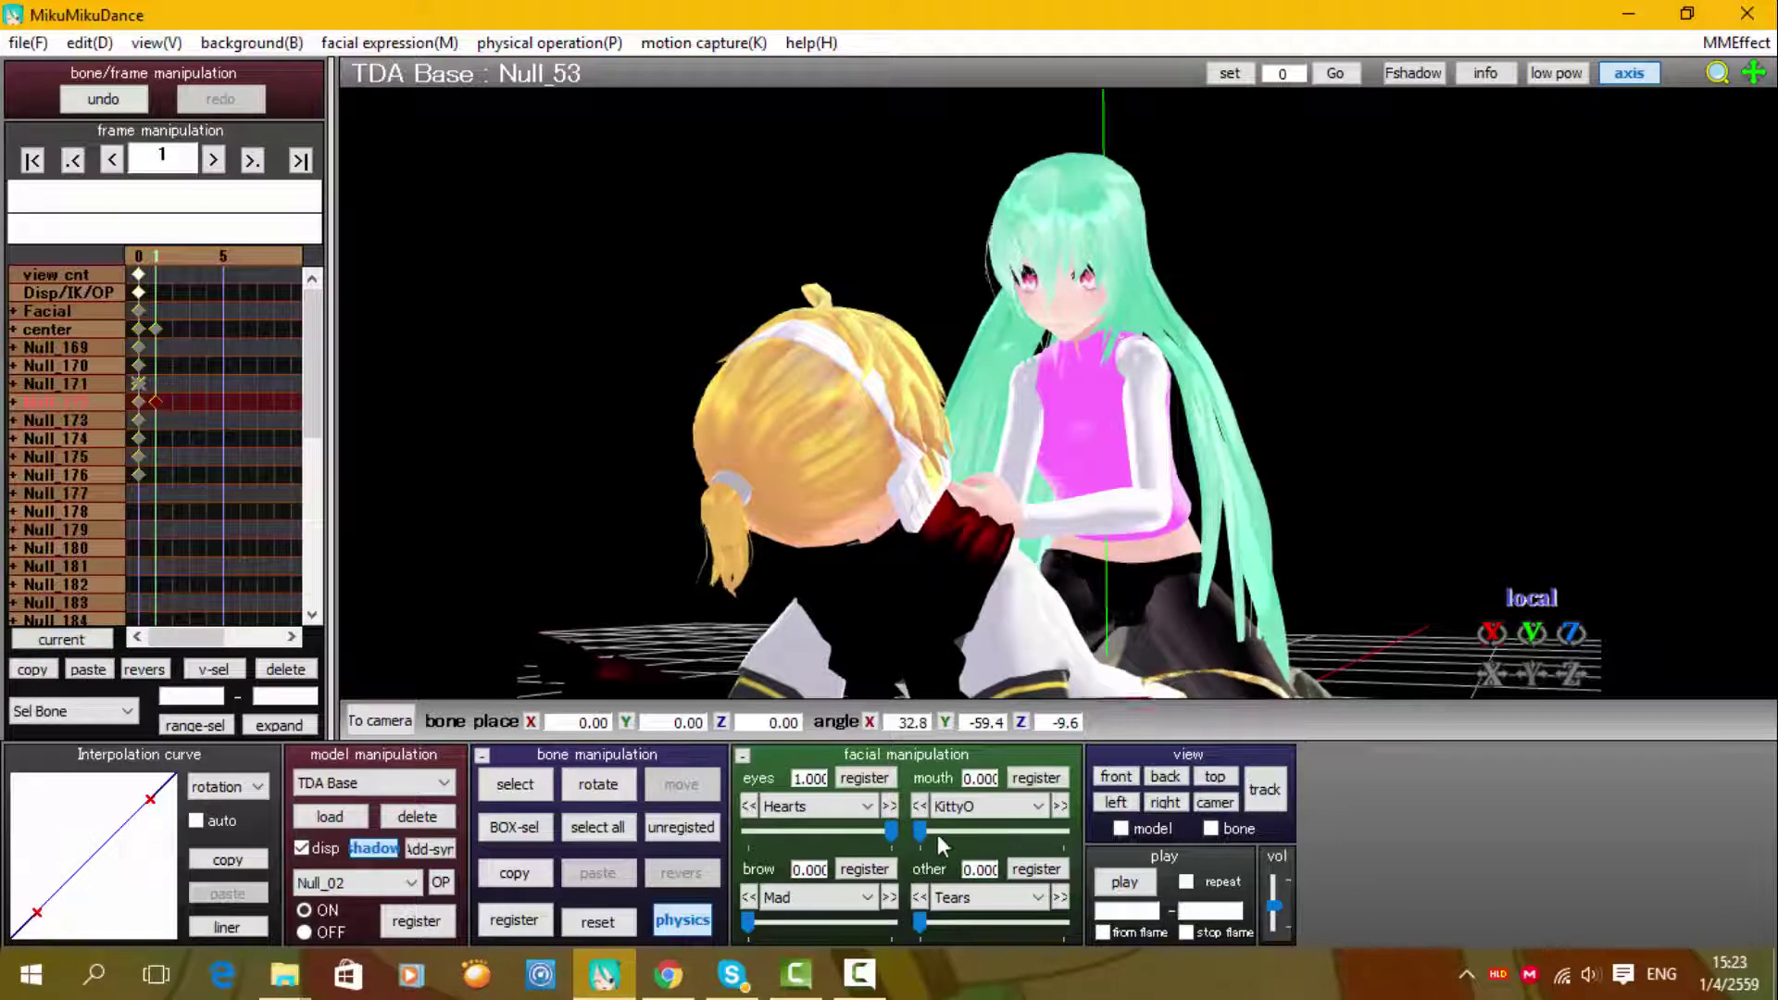
Reset the KittyO mouth morph to zero and set TDA Base's Tongue mouth morph to 1.000
{"action": "right_click_drag", "start_coordinate": [1192, 563], "coordinate": [1246, 537]}
{"action": "left_click_drag", "start_coordinate": [1716, 78], "coordinate": [1110, 699]}
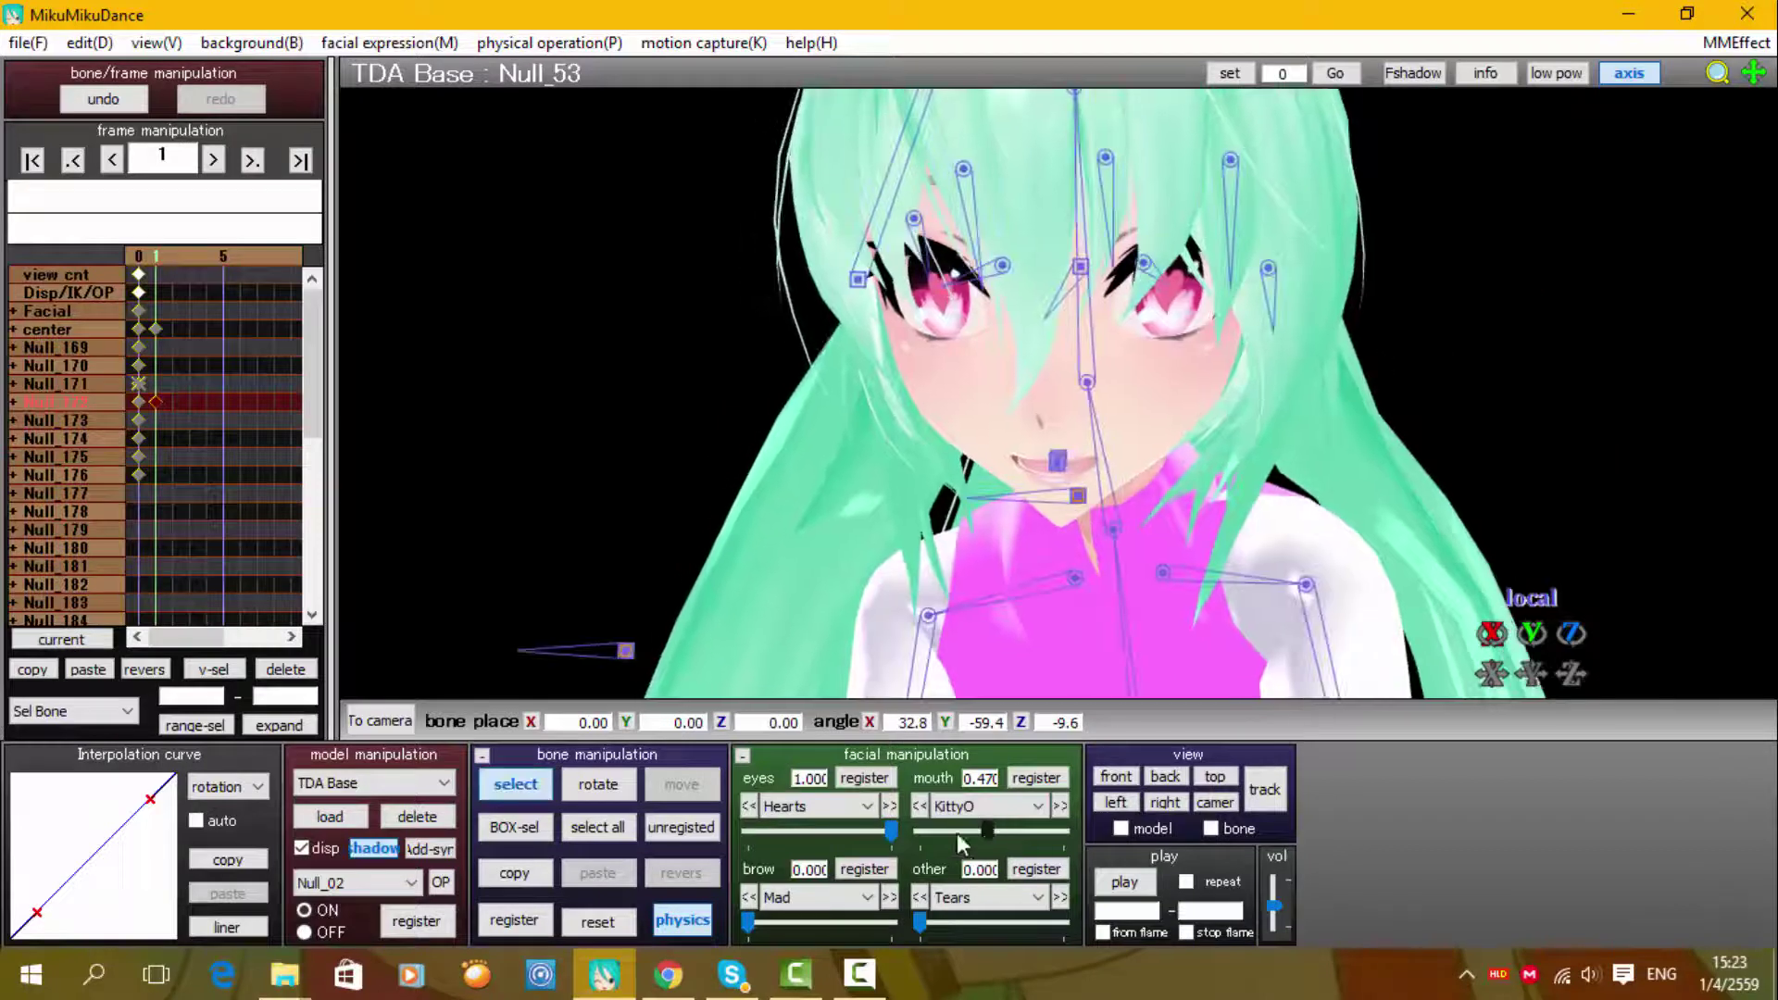
{"action": "left_click_drag", "start_coordinate": [984, 830], "coordinate": [862, 831]}
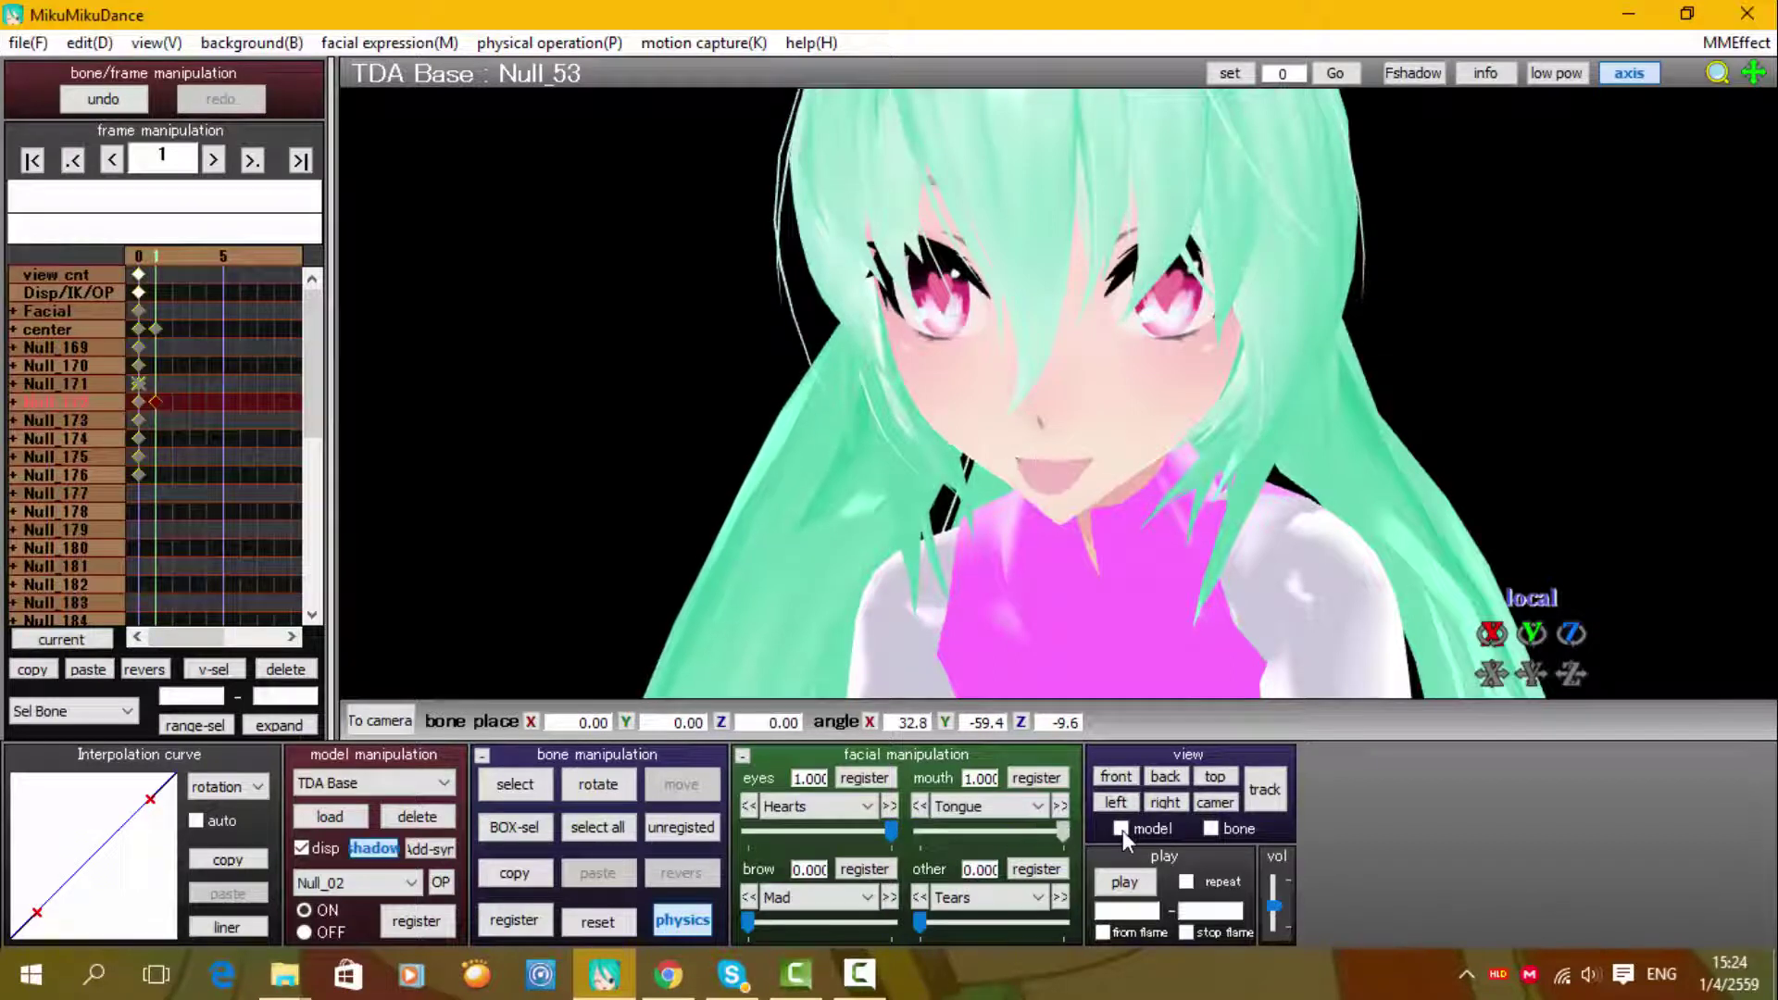
{"action": "right_click_drag", "start_coordinate": [1282, 546], "coordinate": [1349, 535]}
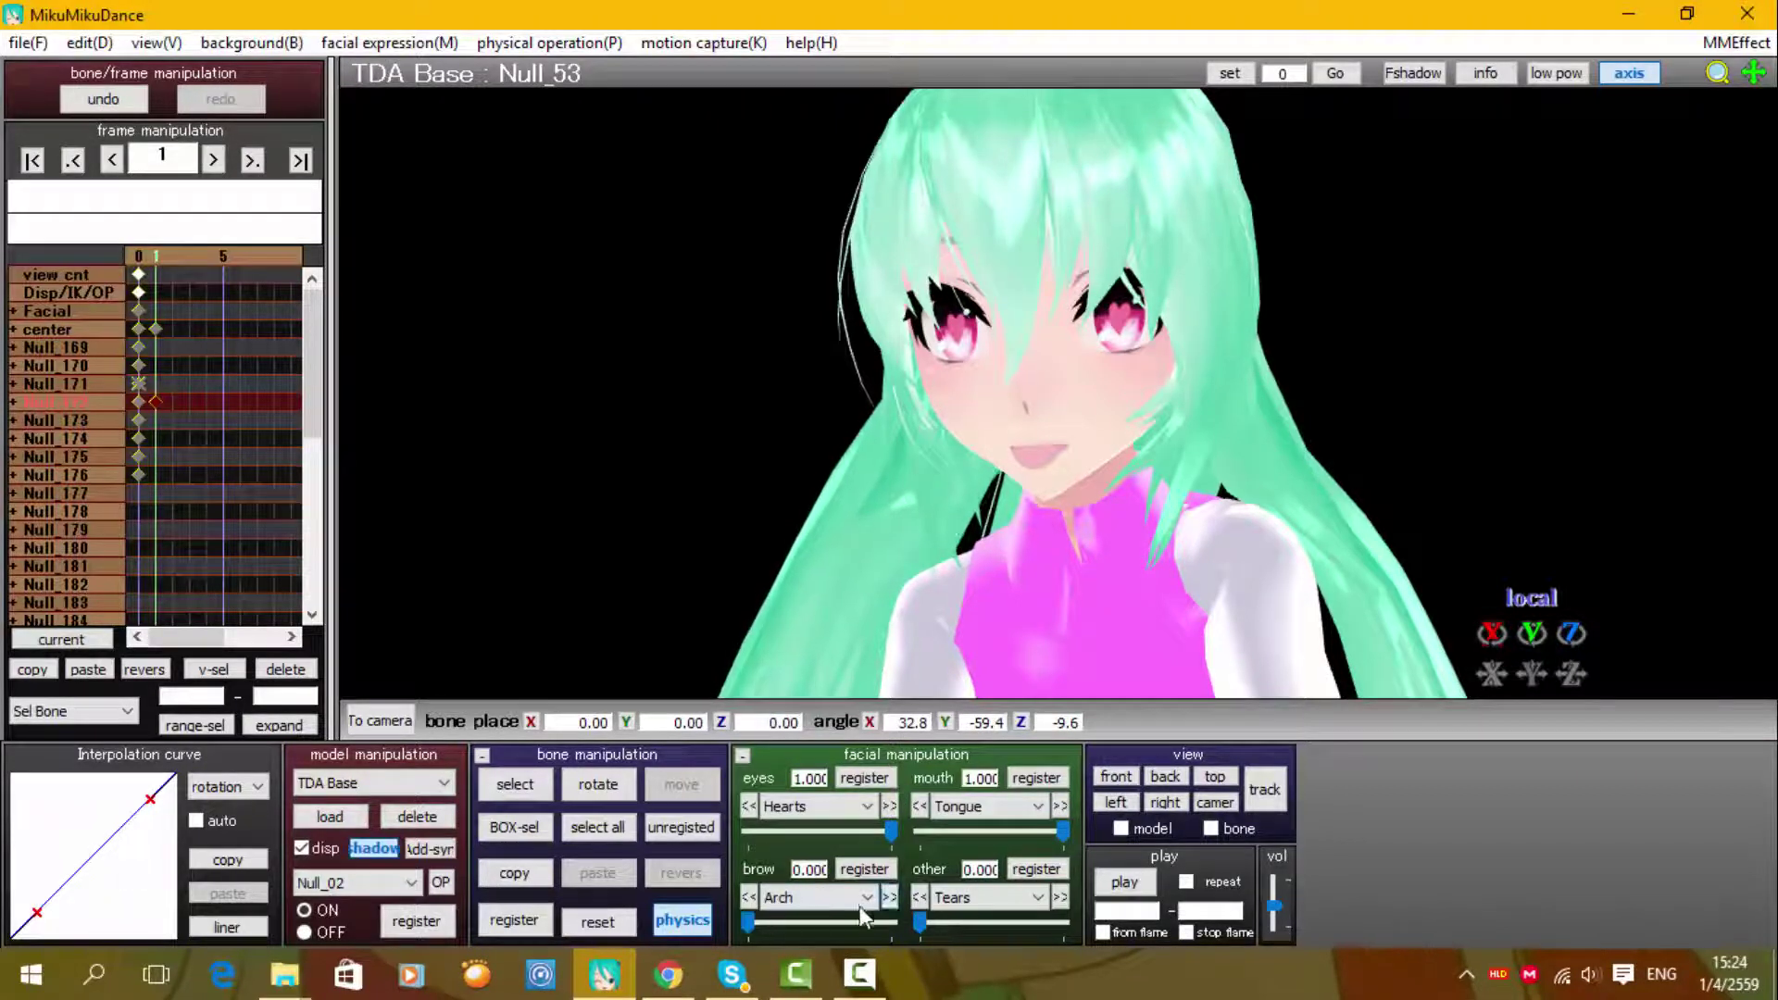
Try TDA Base's brow morphs, including Arch and Sad
{"action": "left_click_drag", "start_coordinate": [978, 912], "coordinate": [738, 915]}
{"action": "left_click", "coordinate": [891, 899]}
{"action": "left_click", "coordinate": [893, 900]}
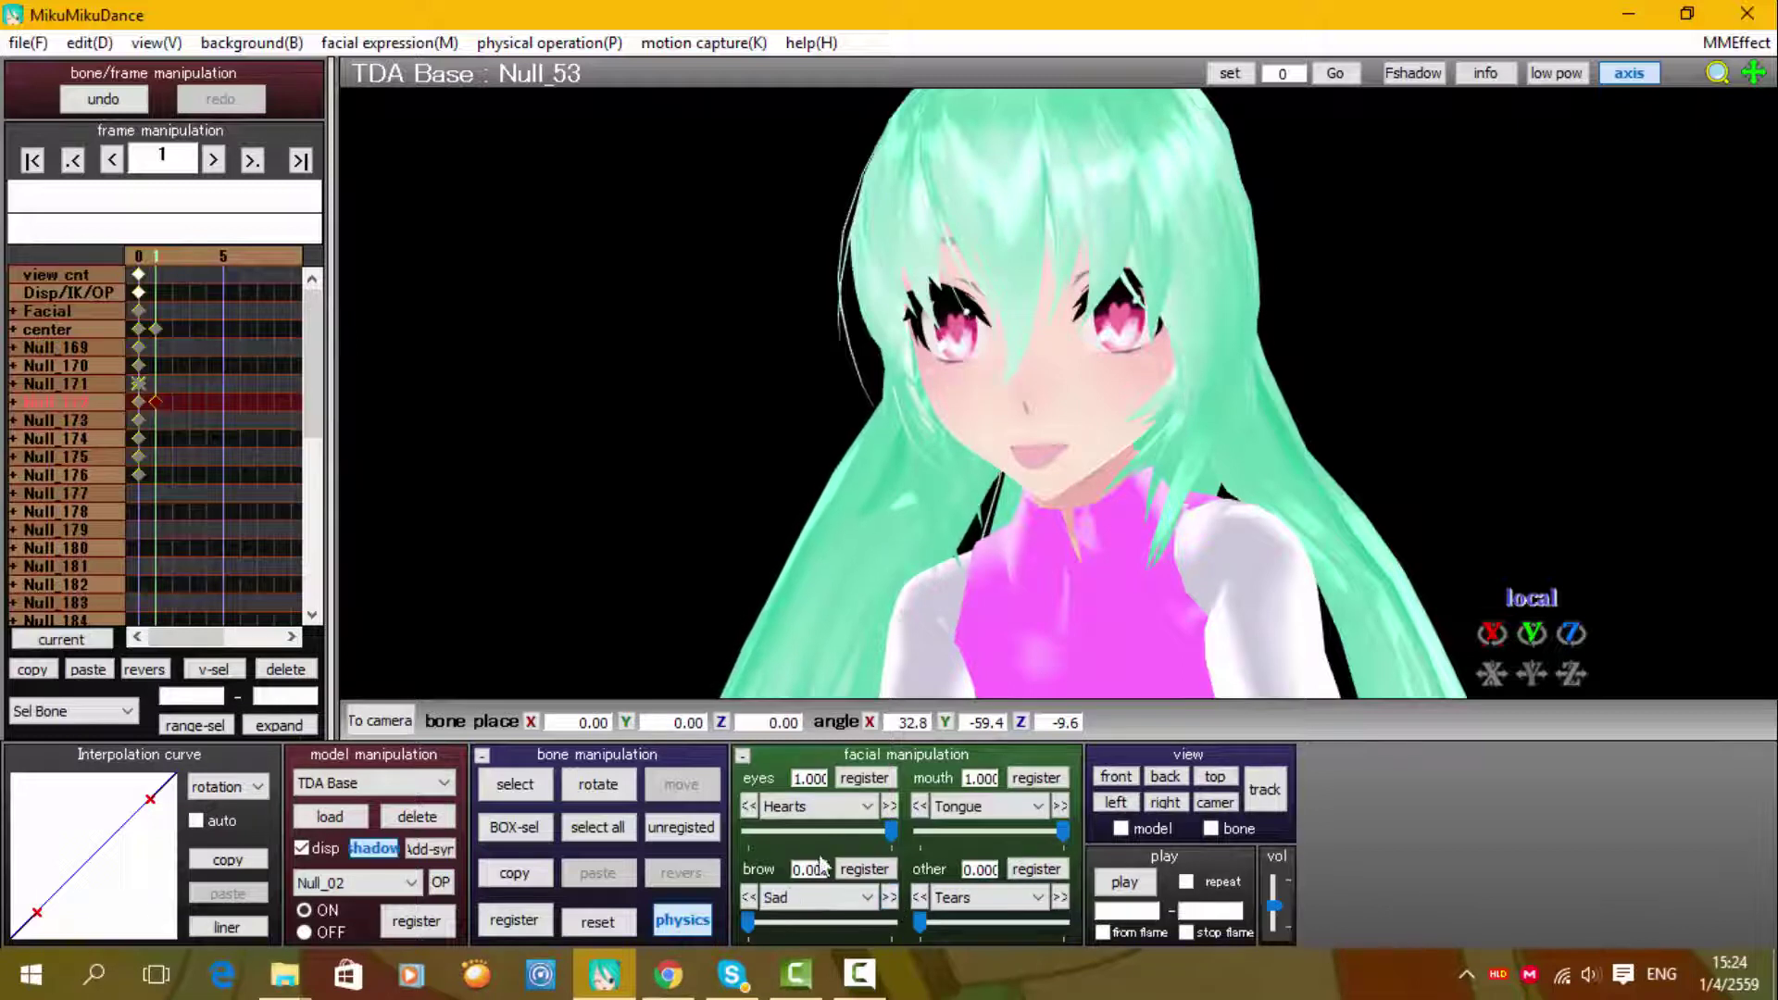
Set TDA Base's Smile eye morph to 0.150 and register it at frame 1
{"action": "left_click", "coordinate": [890, 807]}
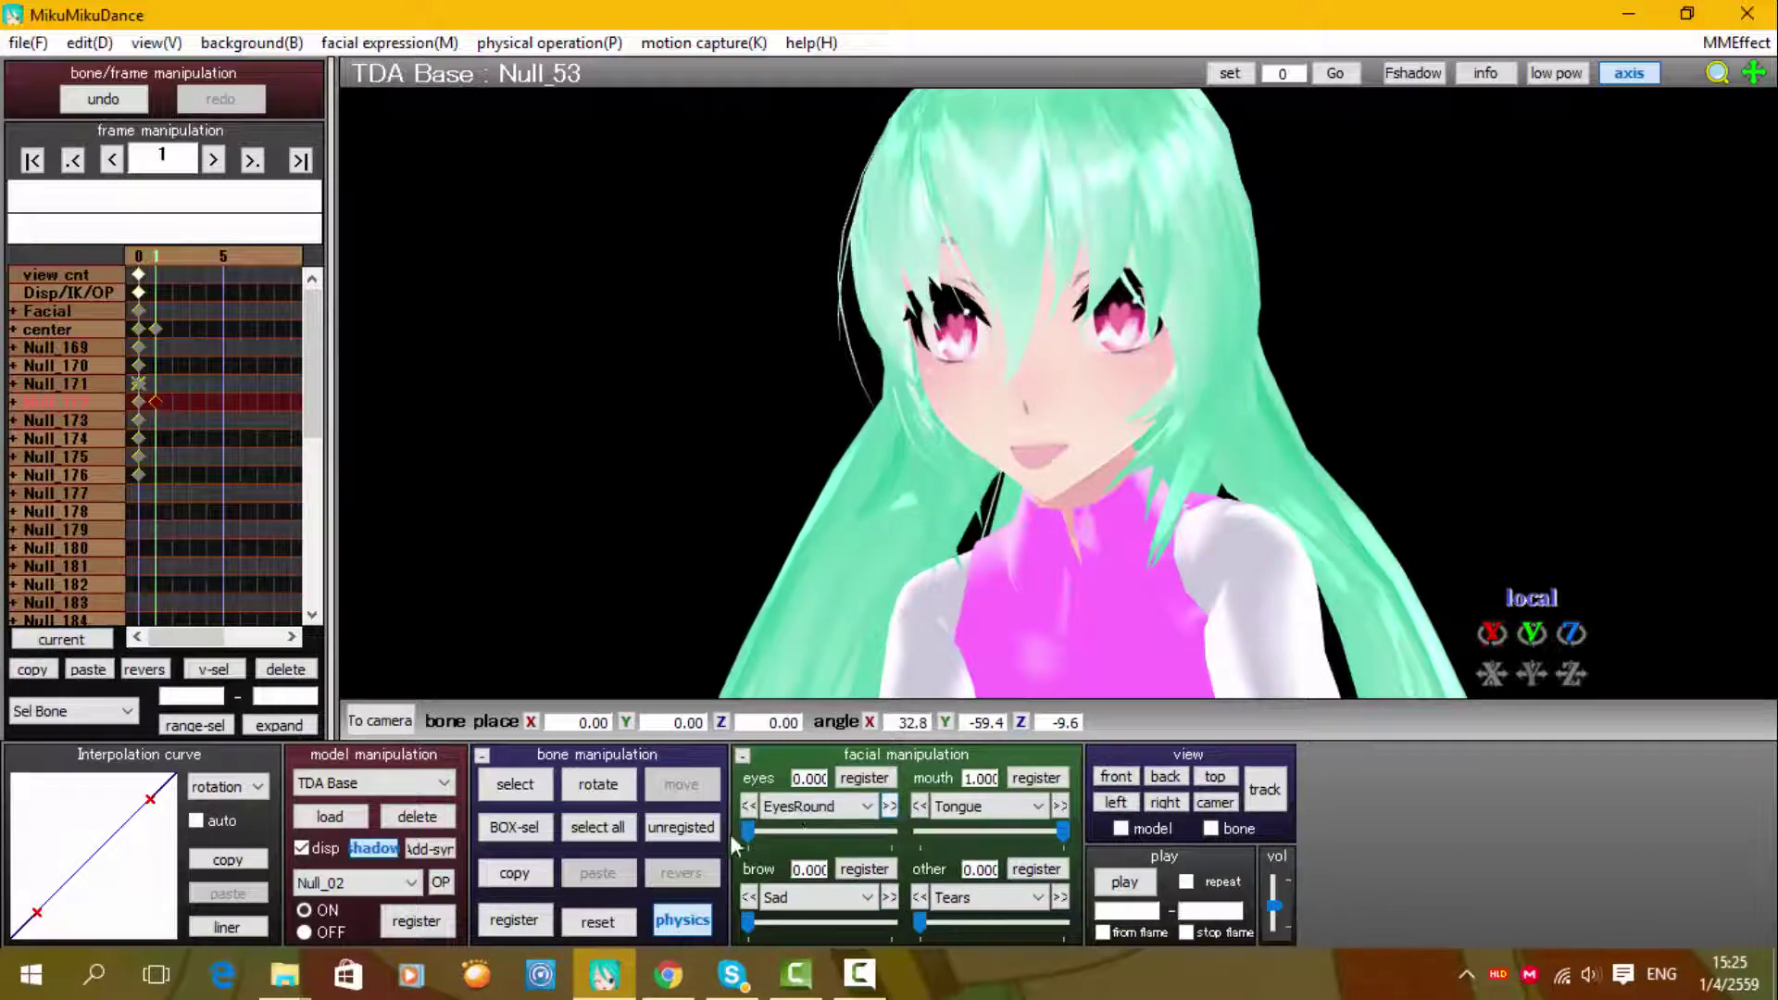
{"action": "left_click_drag", "start_coordinate": [748, 834], "coordinate": [658, 842]}
{"action": "left_click_drag", "start_coordinate": [898, 836], "coordinate": [769, 827]}
{"action": "left_click", "coordinate": [890, 807]}
{"action": "left_click", "coordinate": [890, 807]}
{"action": "left_click", "coordinate": [890, 810]}
{"action": "left_click", "coordinate": [892, 813]}
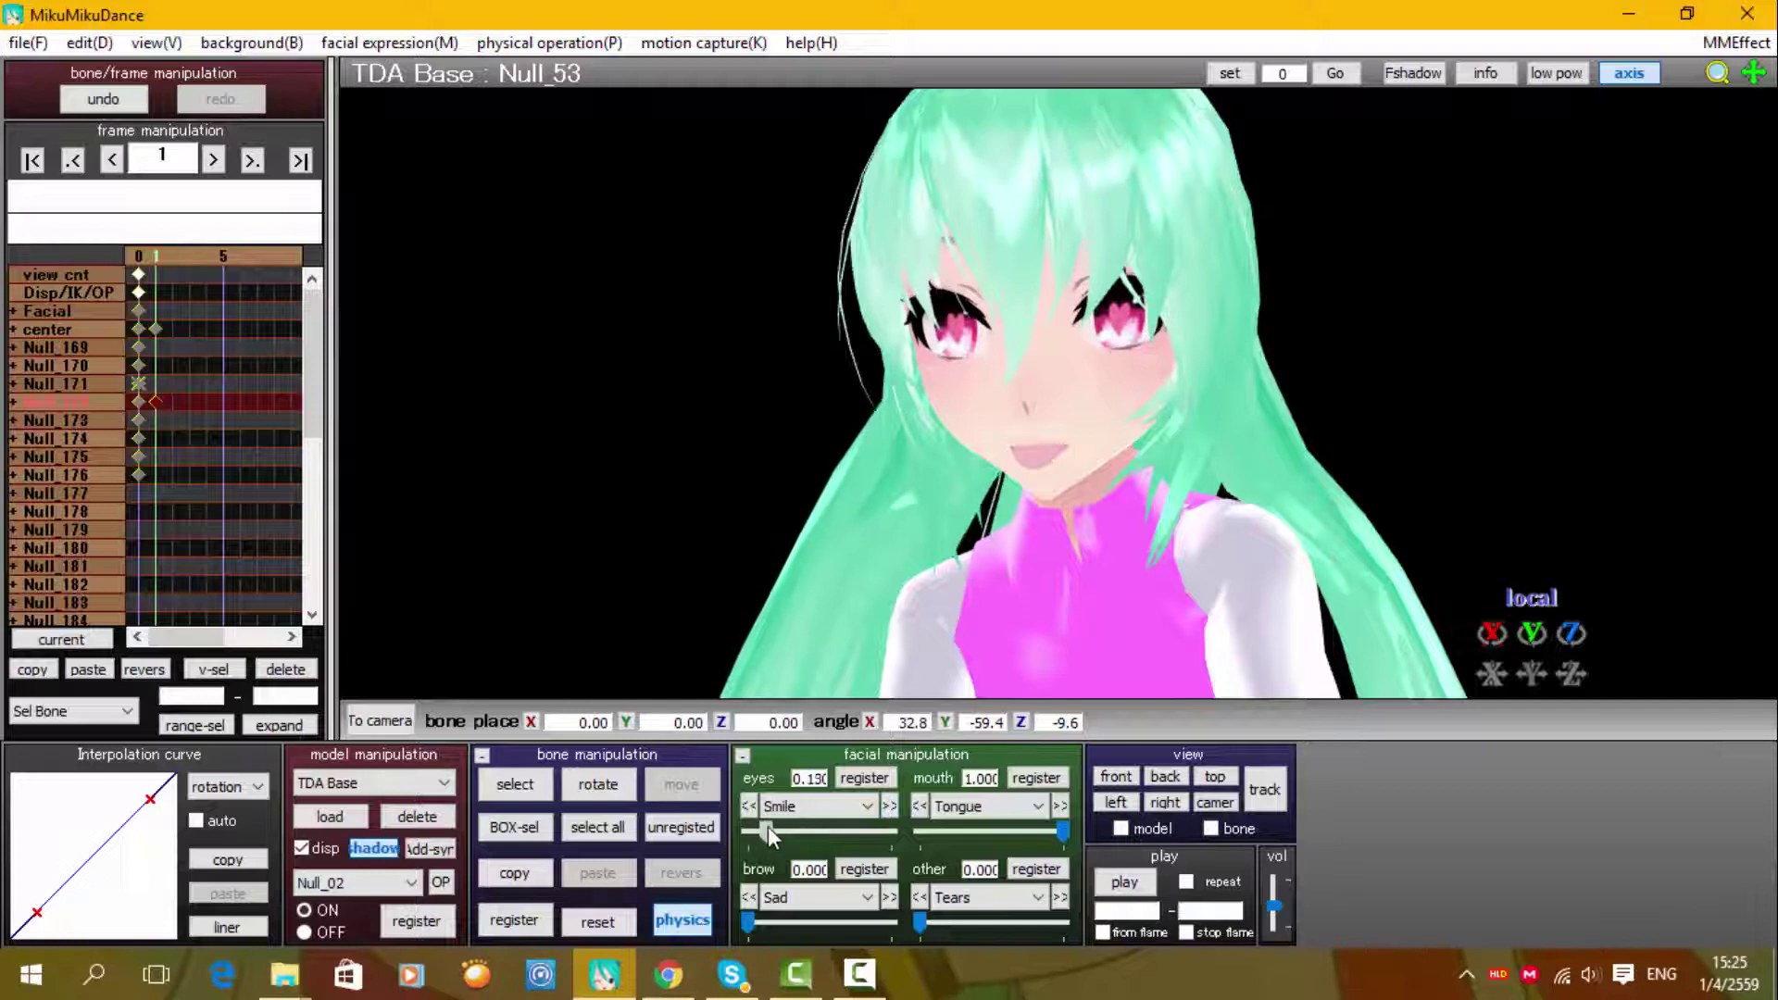
{"action": "left_click", "coordinate": [865, 780]}
Switch to camera editing, hide the coordinate axis and turn off the ground shadow display
{"action": "right_click_drag", "start_coordinate": [891, 616], "coordinate": [790, 634]}
{"action": "left_click", "coordinate": [380, 721]}
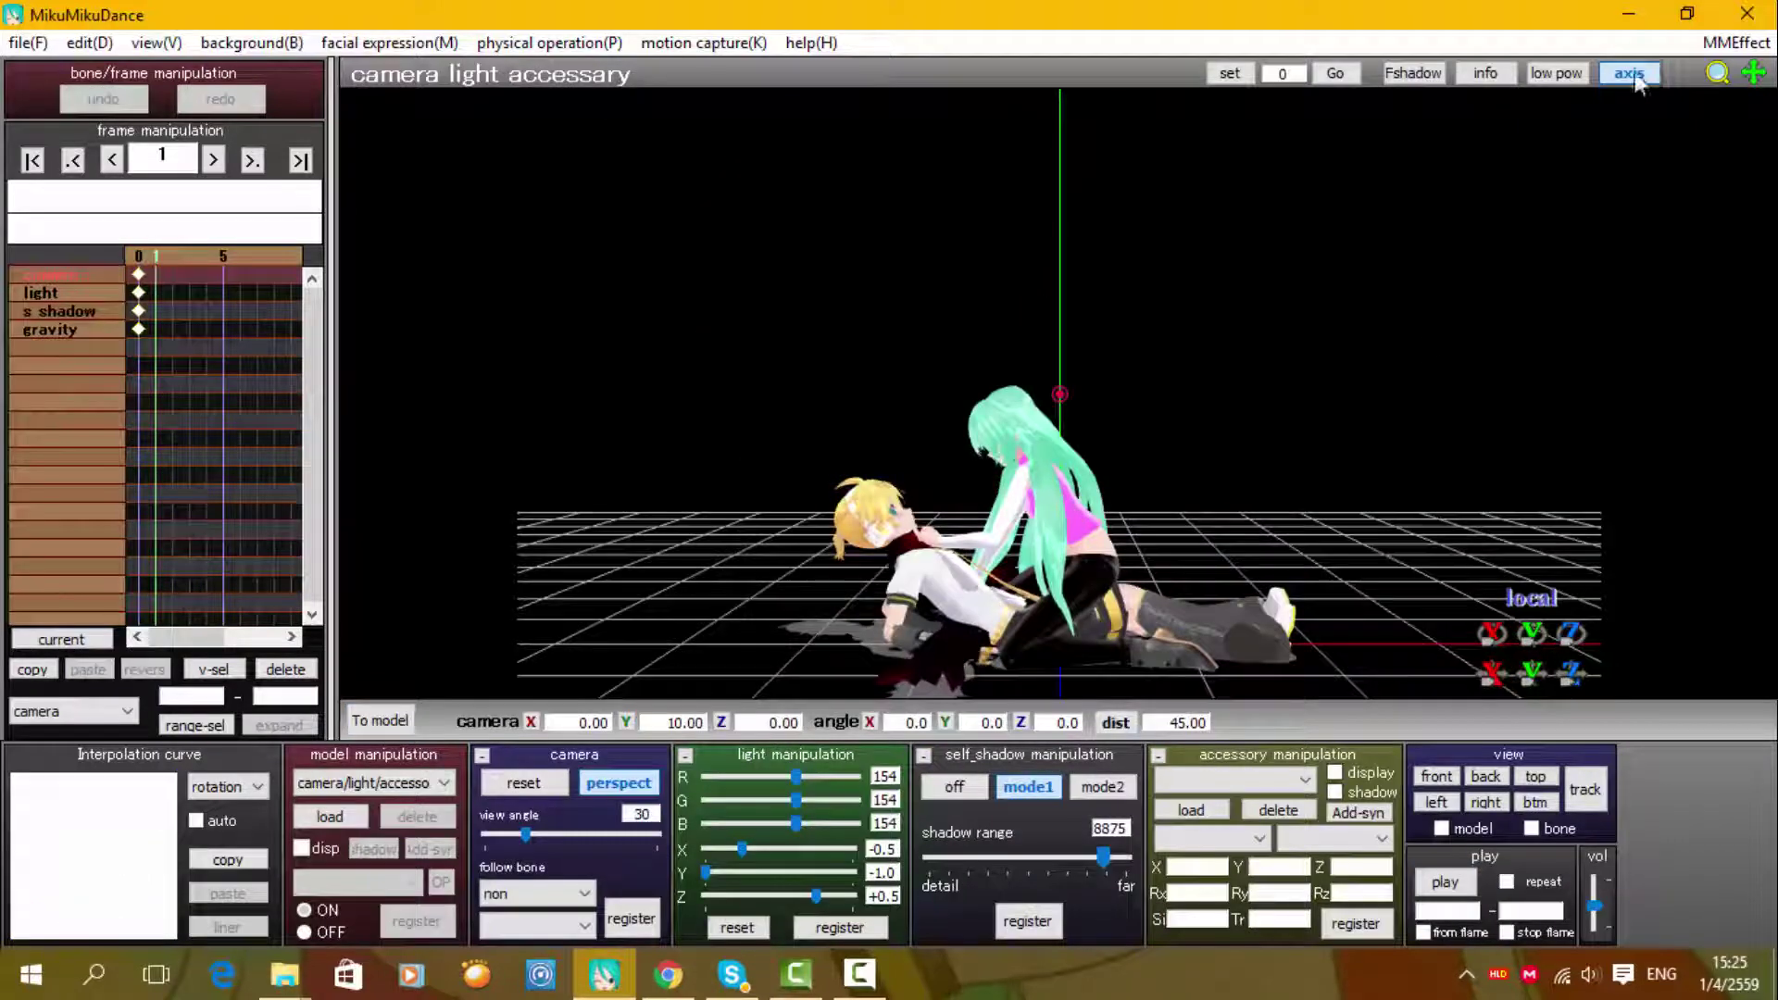
{"action": "left_click", "coordinate": [255, 42]}
{"action": "mouse_move", "coordinate": [148, 43]}
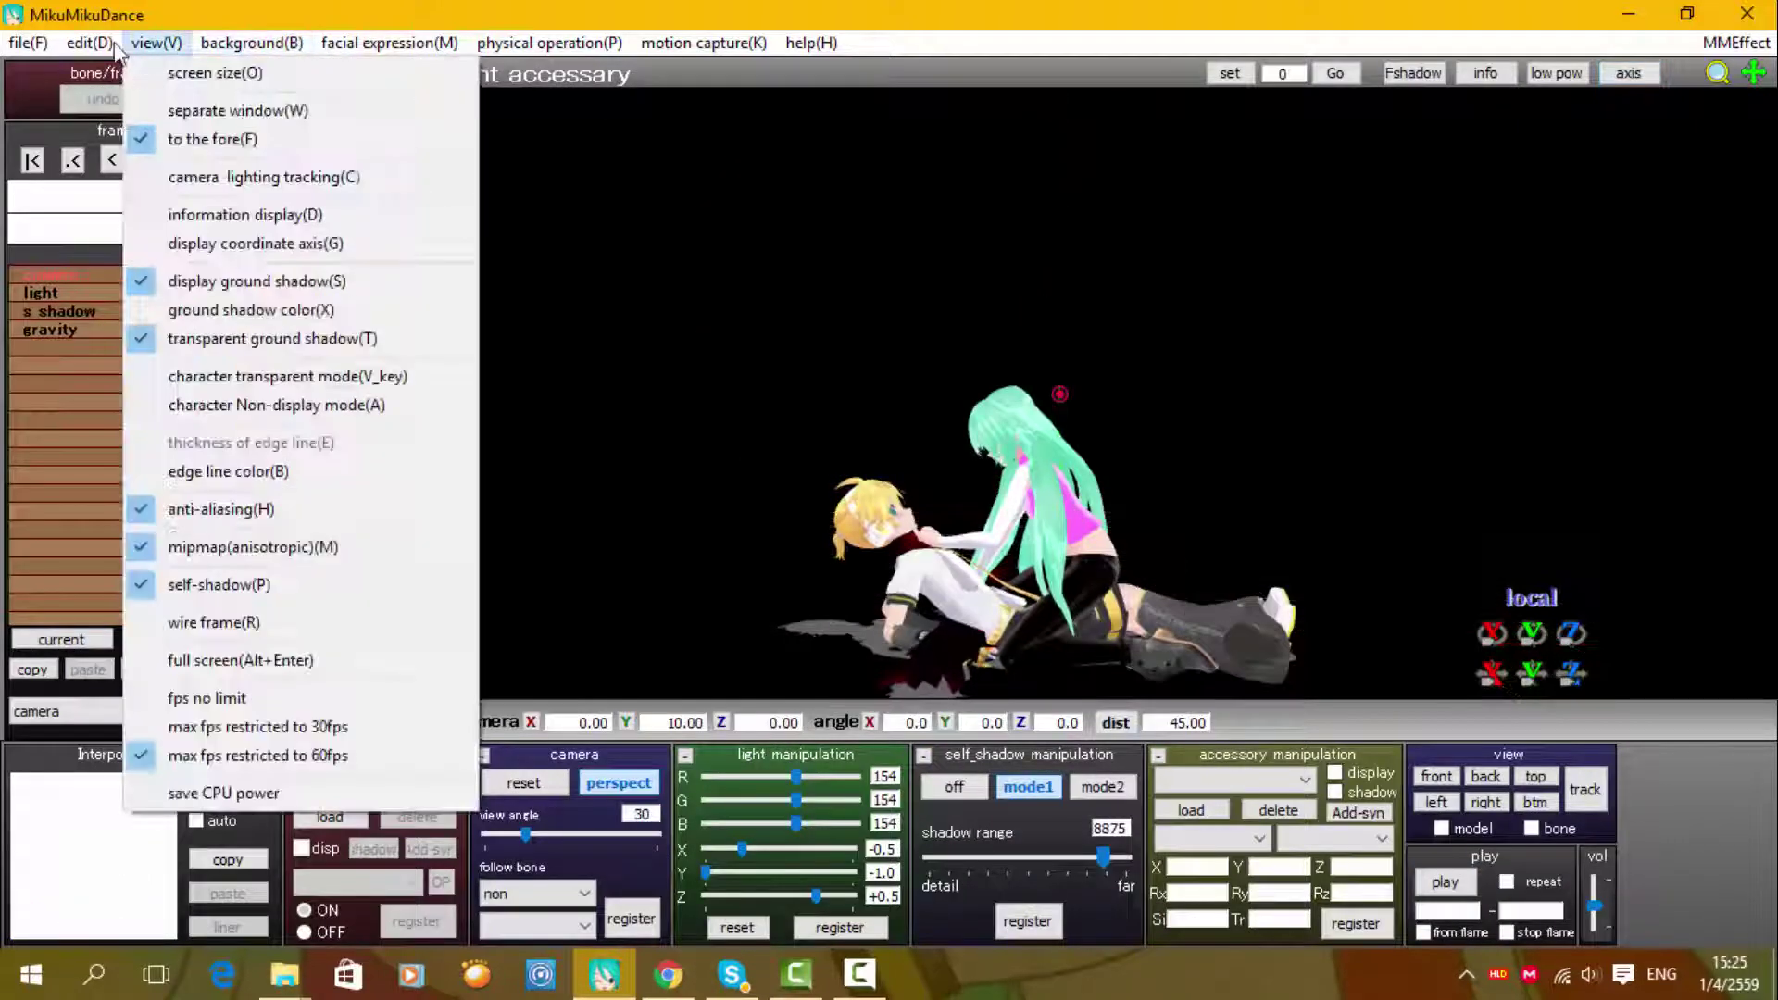
{"action": "left_click", "coordinate": [263, 283]}
Try framing both models in a closer, angled camera shot
{"action": "right_click_drag", "start_coordinate": [1058, 344], "coordinate": [872, 365]}
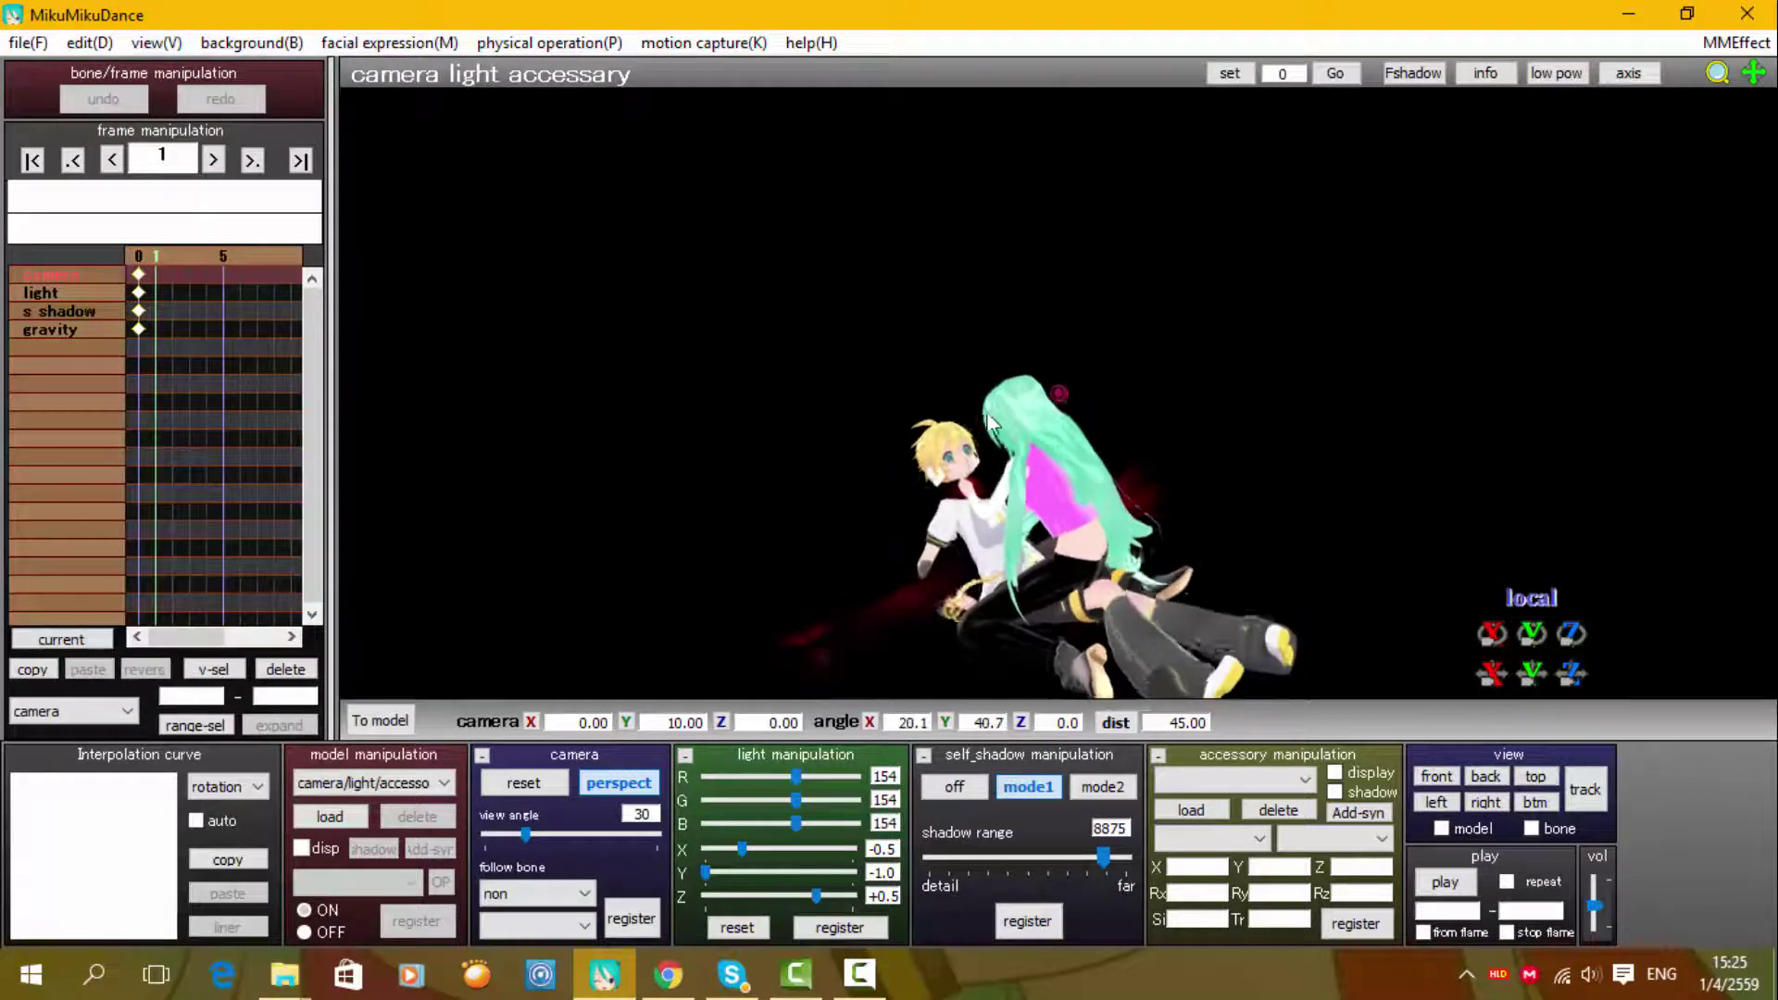
{"action": "left_click_drag", "start_coordinate": [1753, 74], "coordinate": [1758, 129]}
{"action": "right_click_drag", "start_coordinate": [1113, 391], "coordinate": [1531, 202]}
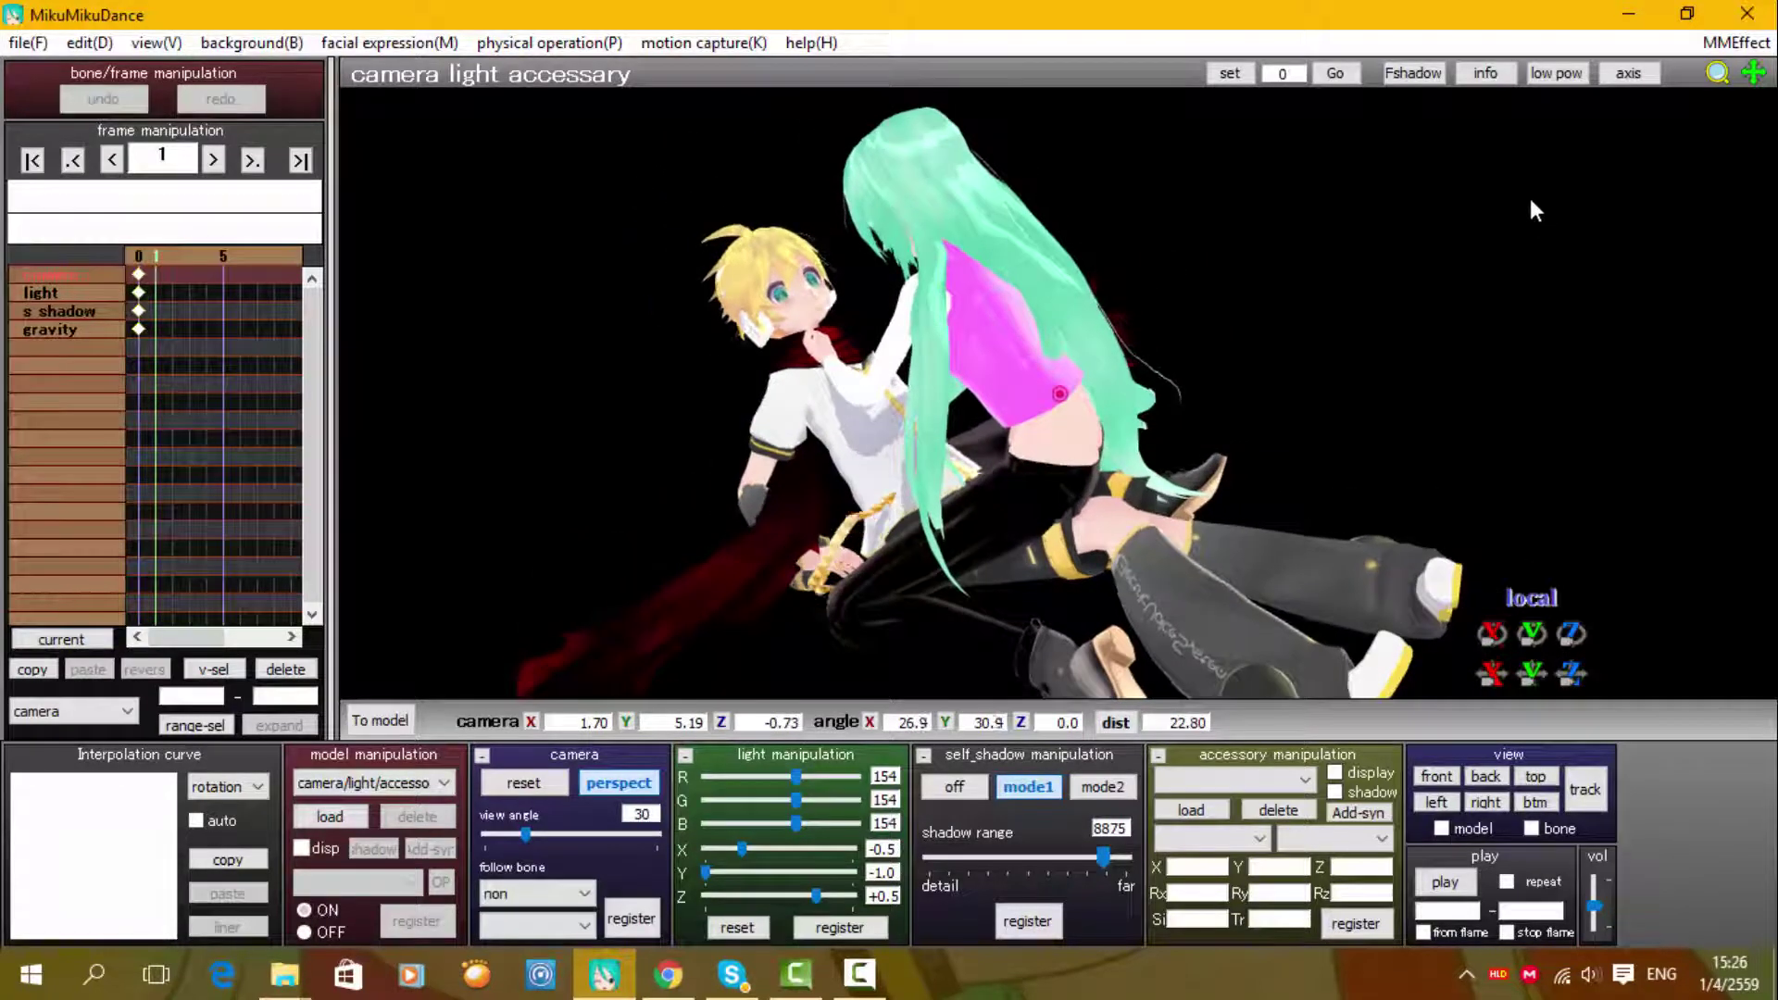
{"action": "scroll", "coordinate": [1307, 316], "scroll_direction": "down", "scroll_amount": 2}
{"action": "right_click_drag", "start_coordinate": [1309, 324], "coordinate": [1221, 404]}
{"action": "middle_click_drag", "start_coordinate": [1217, 393], "coordinate": [1220, 393]}
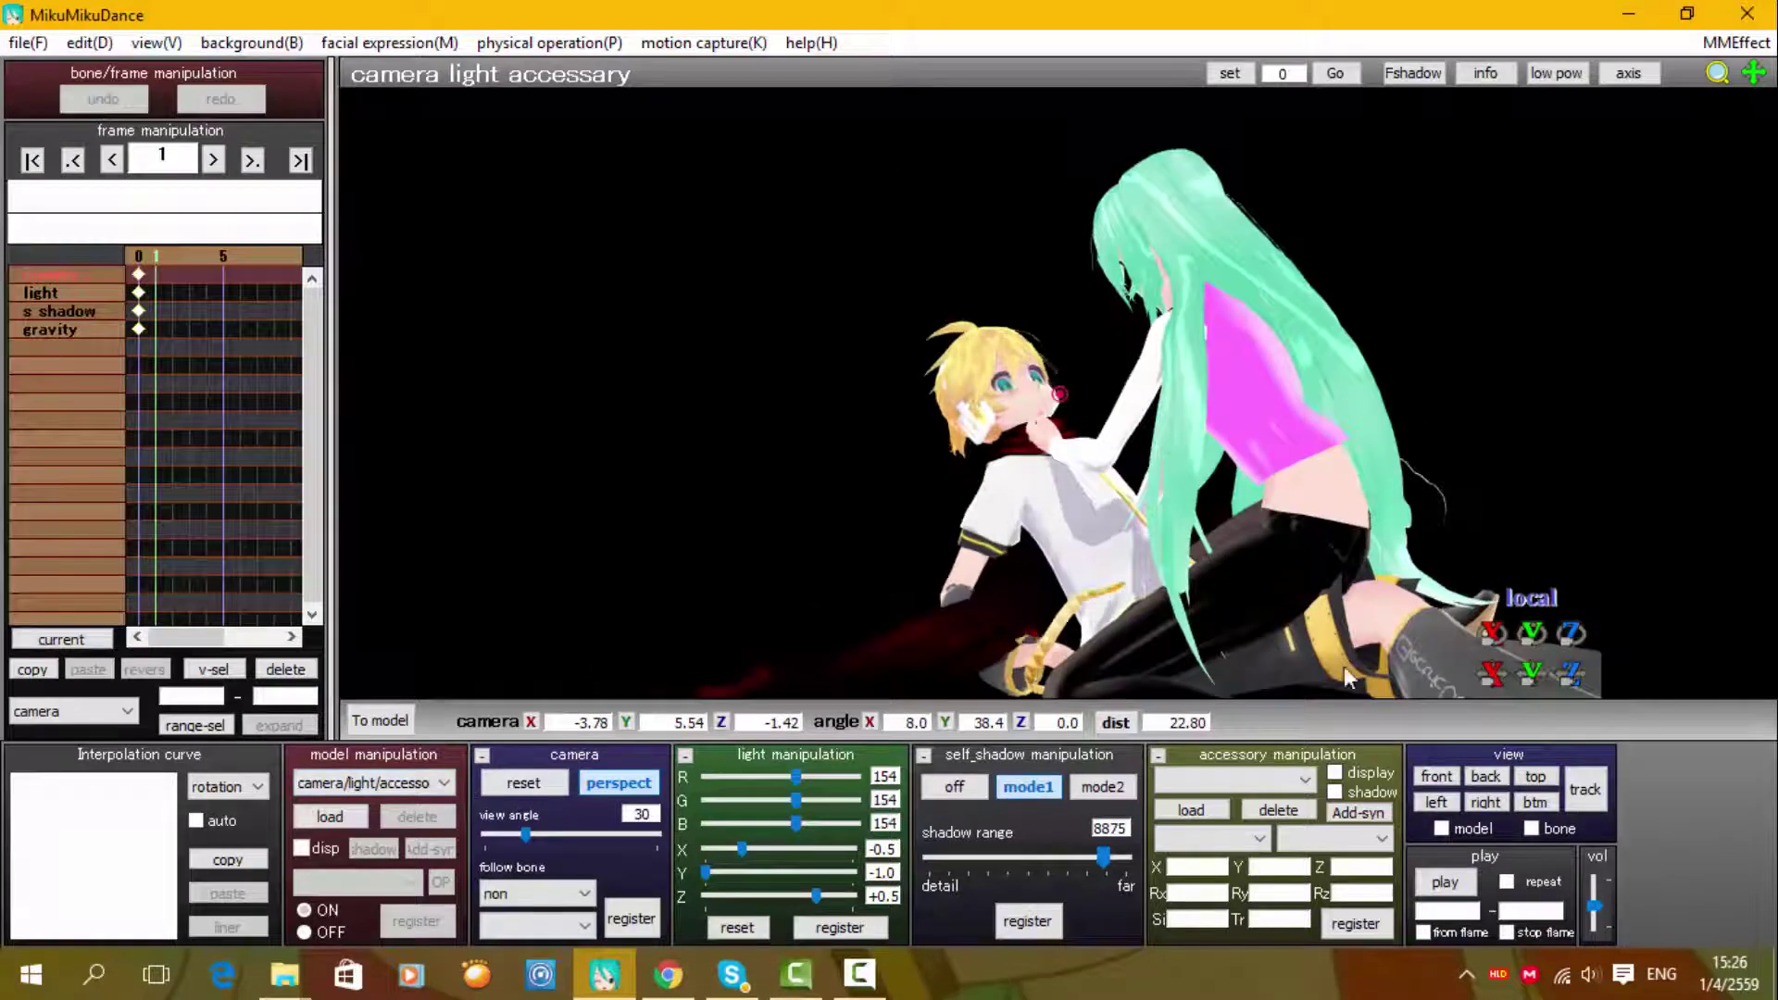
Reset the camera and frame both models at about X 1.06, Y 5.96, Z -2.36, angle X 16.6, Y 20.1, distance 19.10
{"action": "left_click", "coordinate": [523, 782]}
{"action": "middle_click_drag", "start_coordinate": [1138, 522], "coordinate": [1098, 453]}
{"action": "left_click_drag", "start_coordinate": [1716, 81], "coordinate": [1713, 269]}
{"action": "middle_click_drag", "start_coordinate": [1215, 519], "coordinate": [1240, 484]}
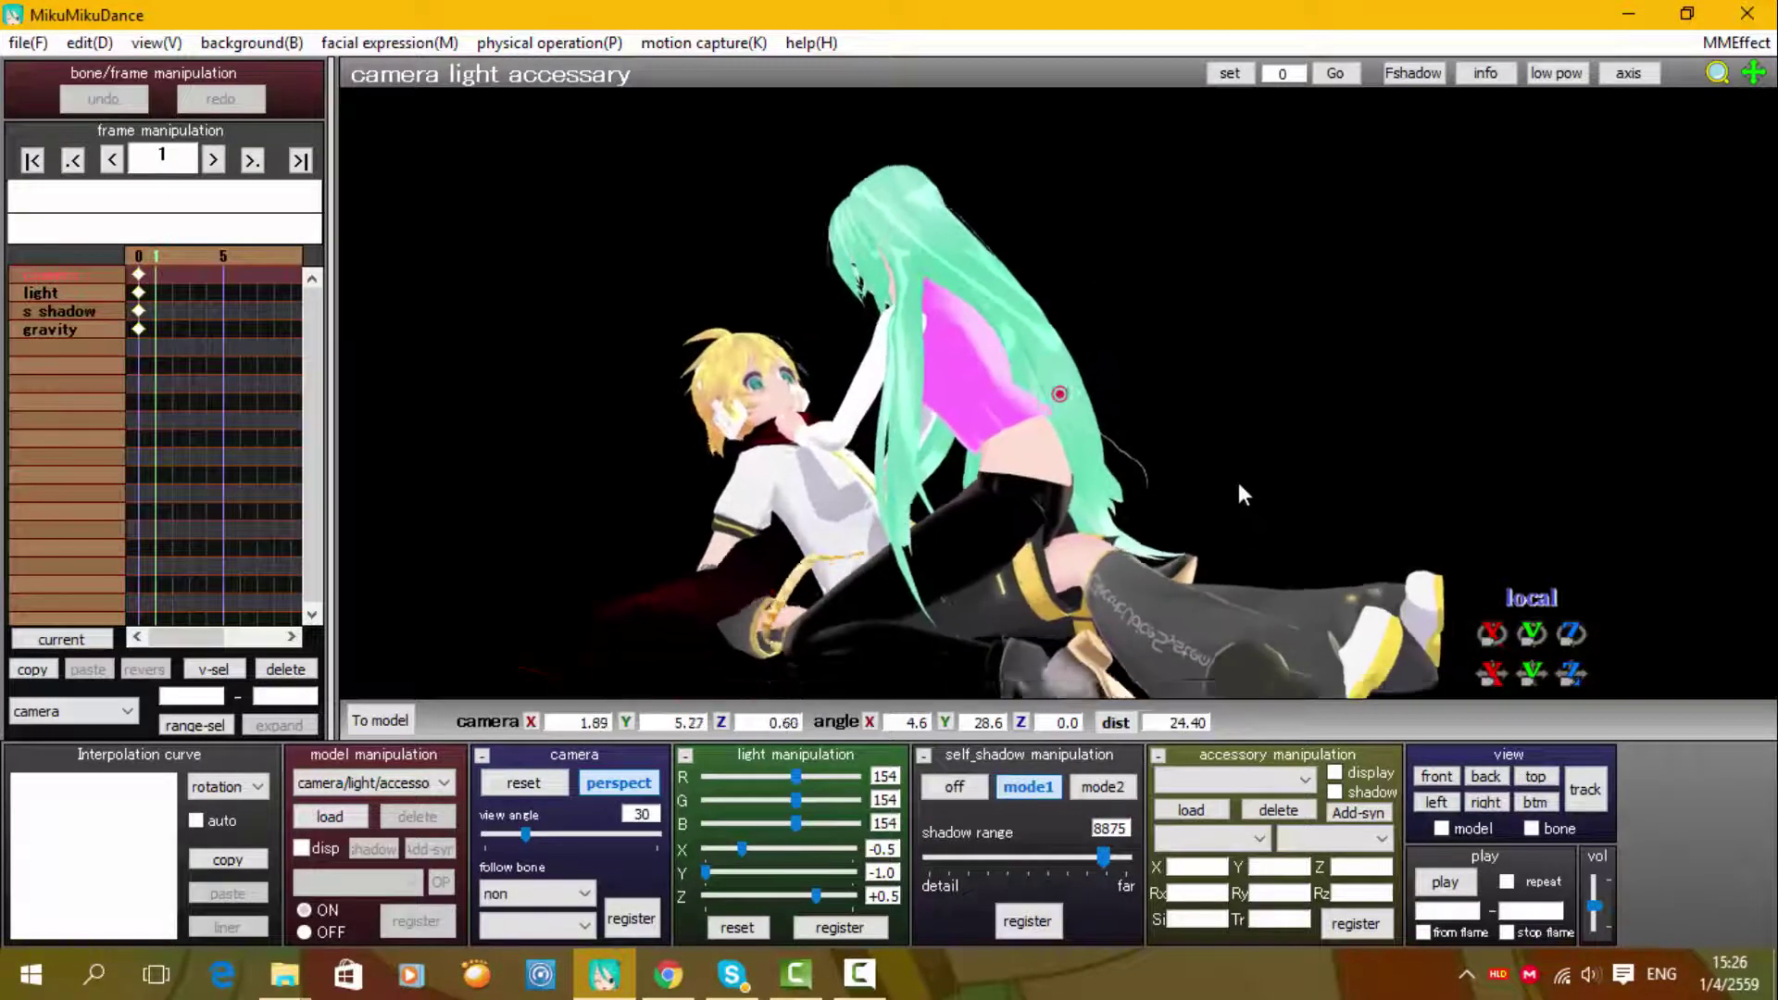
{"action": "right_click_drag", "start_coordinate": [1243, 495], "coordinate": [1096, 488]}
{"action": "middle_click_drag", "start_coordinate": [1095, 489], "coordinate": [1202, 584]}
{"action": "left_click_drag", "start_coordinate": [1712, 82], "coordinate": [1710, 130]}
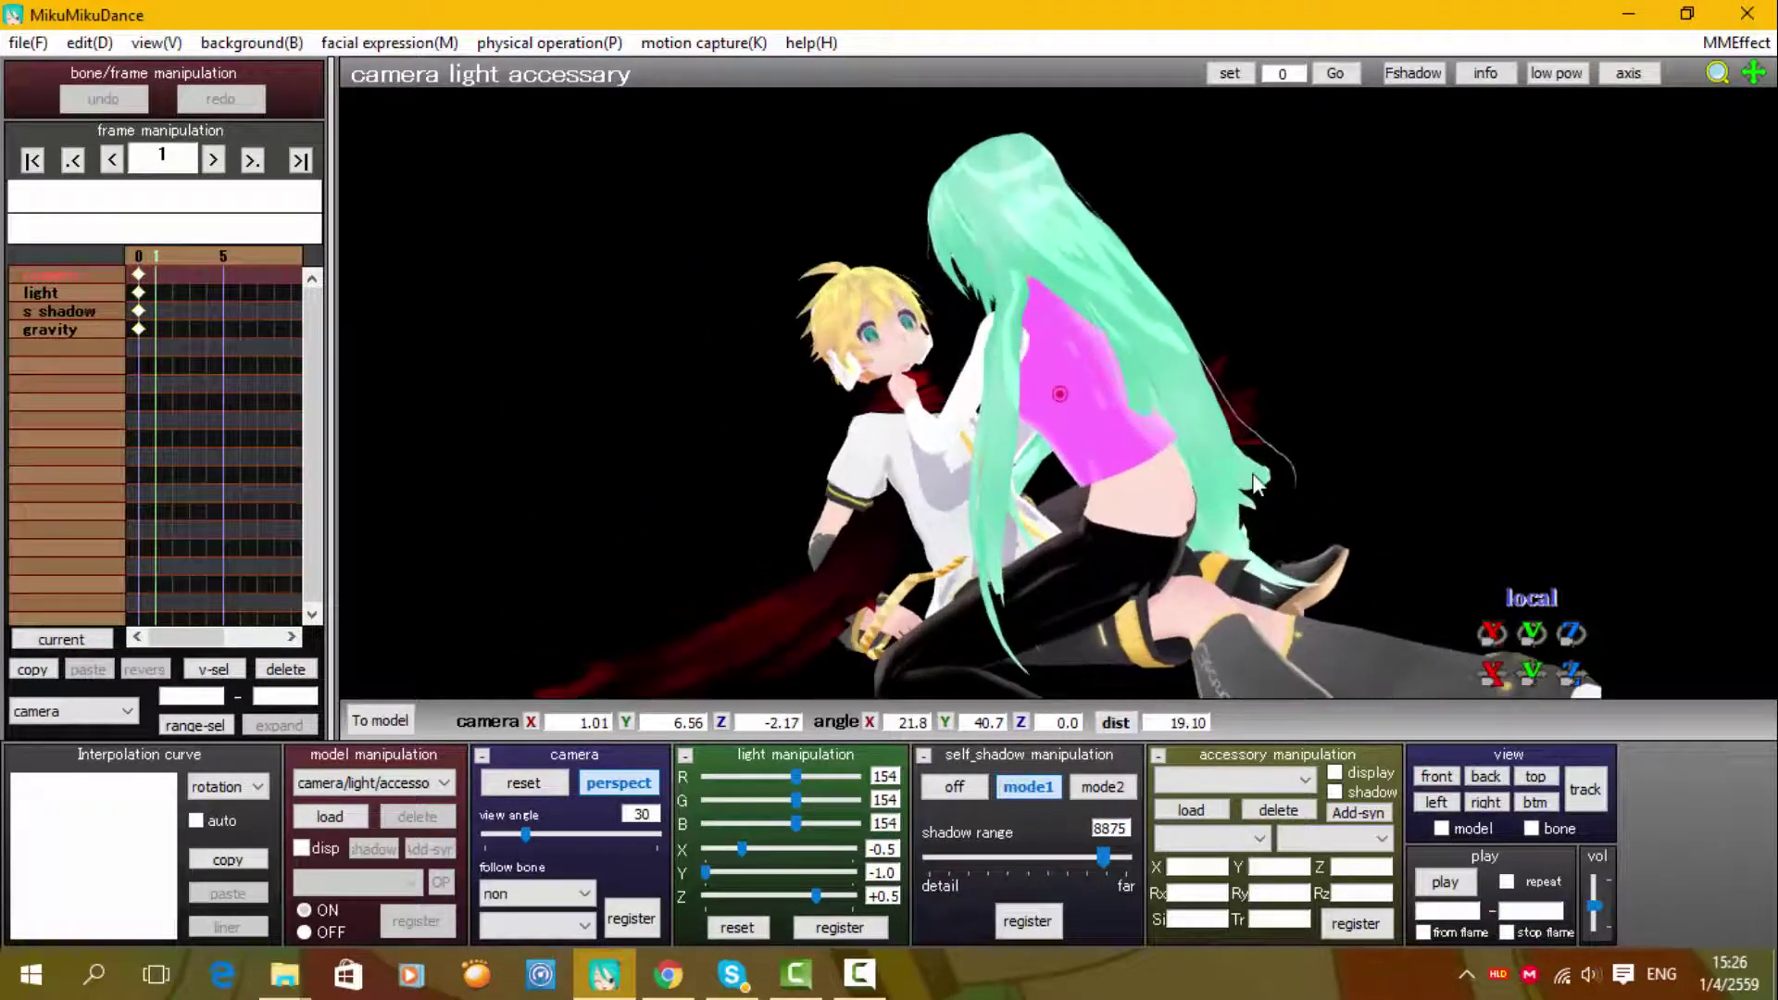
{"action": "right_click_drag", "start_coordinate": [1195, 389], "coordinate": [1243, 365]}
{"action": "right_click_drag", "start_coordinate": [1132, 457], "coordinate": [1061, 482]}
{"action": "mouse_move", "coordinate": [1061, 481]}
{"action": "middle_mouse_down"}
{"action": "mouse_move", "coordinate": [1075, 436]}
{"action": "mouse_move", "coordinate": [1063, 448]}
{"action": "middle_mouse_up"}
{"action": "right_click_drag", "start_coordinate": [985, 500], "coordinate": [1010, 522]}
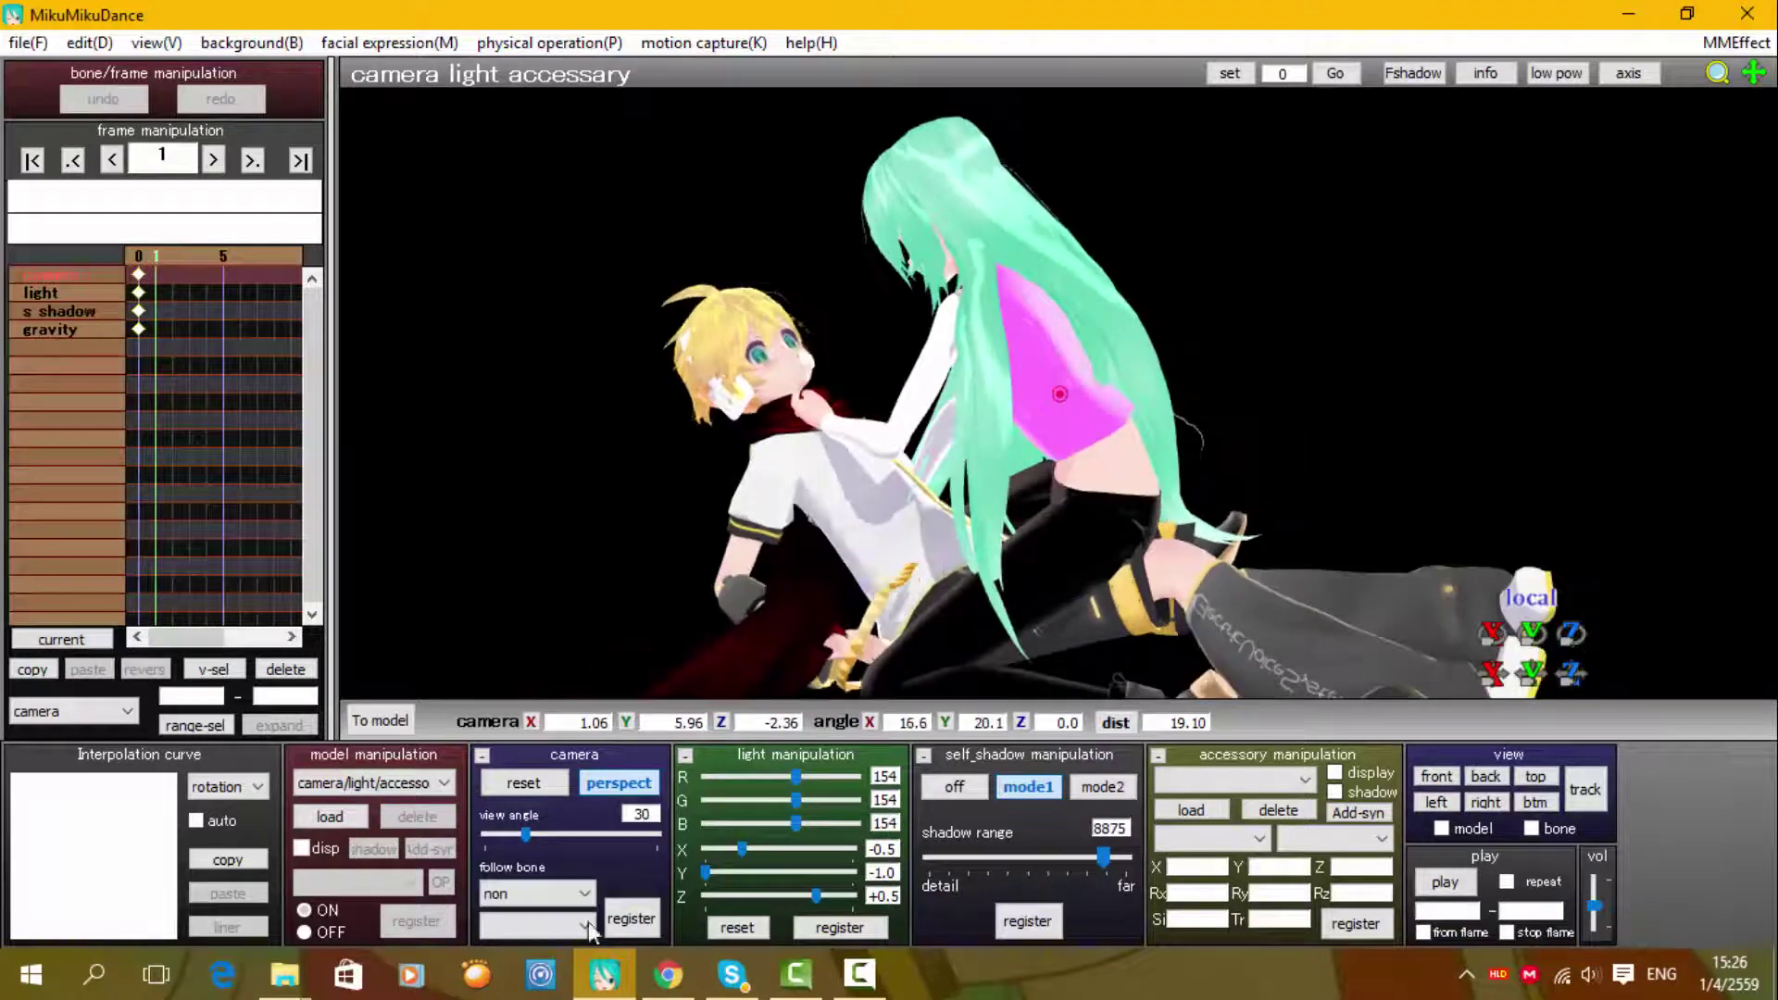
Return to editing TDA Base, check its pose at frame 0 and move to frame 2
{"action": "left_click", "coordinate": [333, 824]}
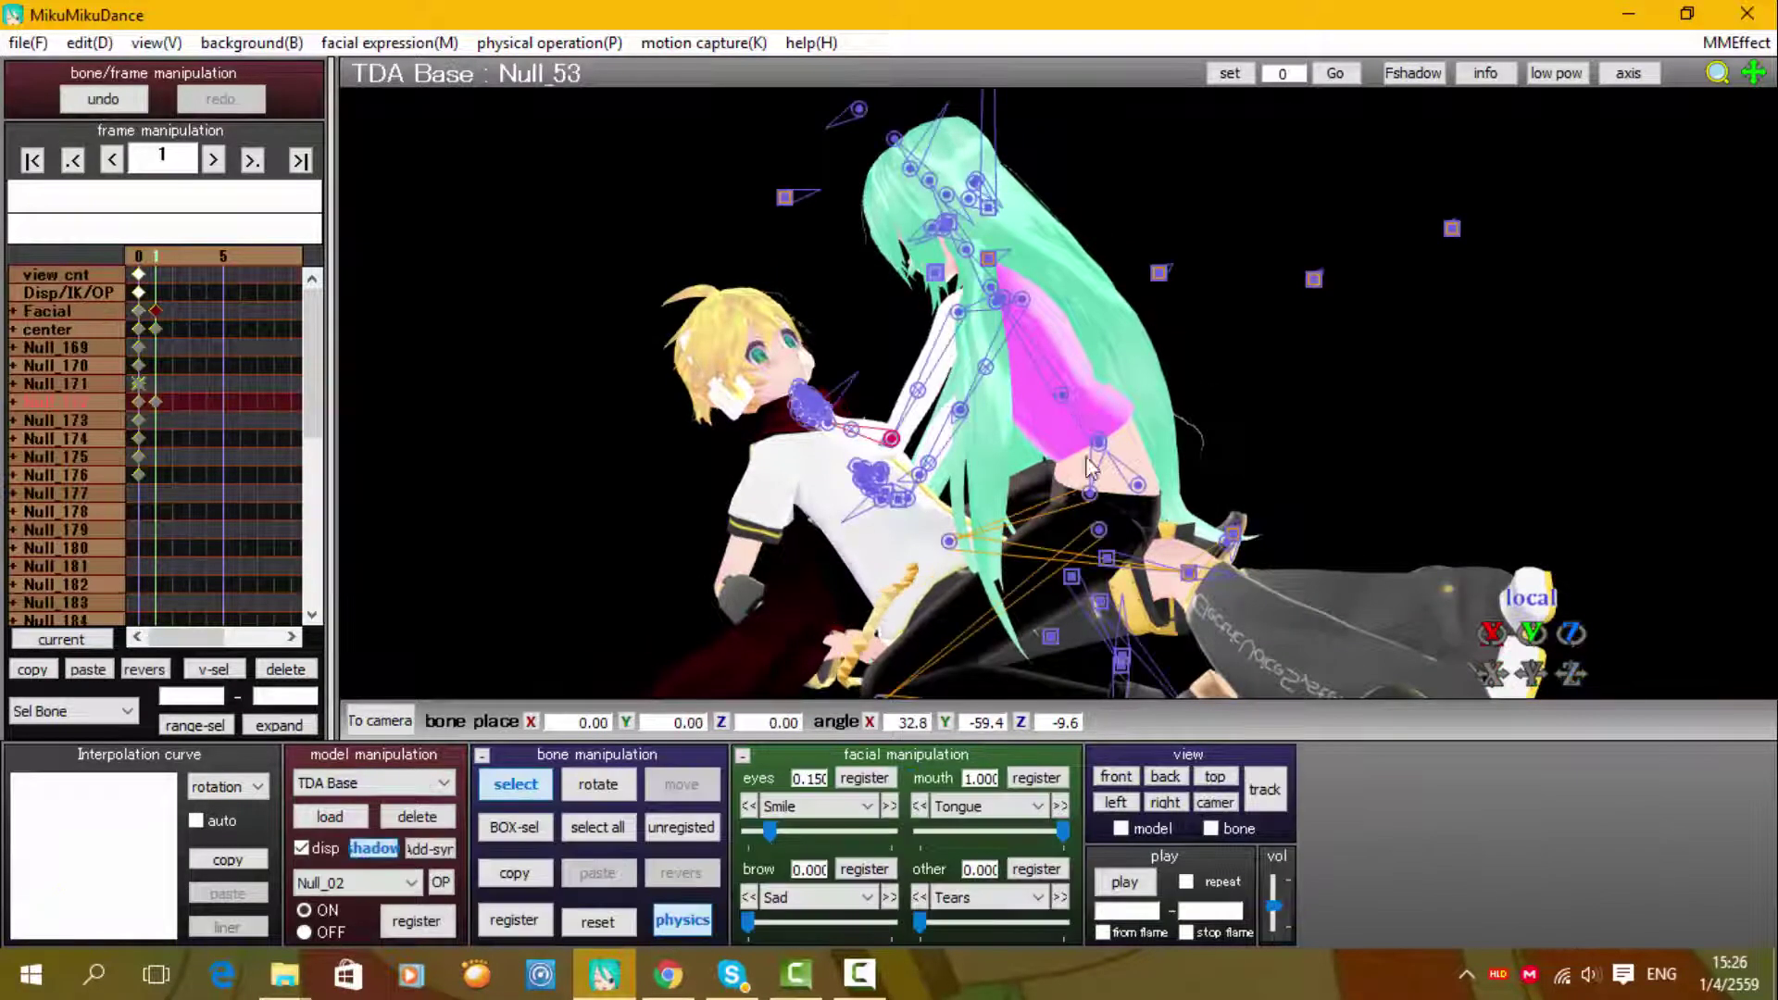
{"action": "key", "text": "Left"}
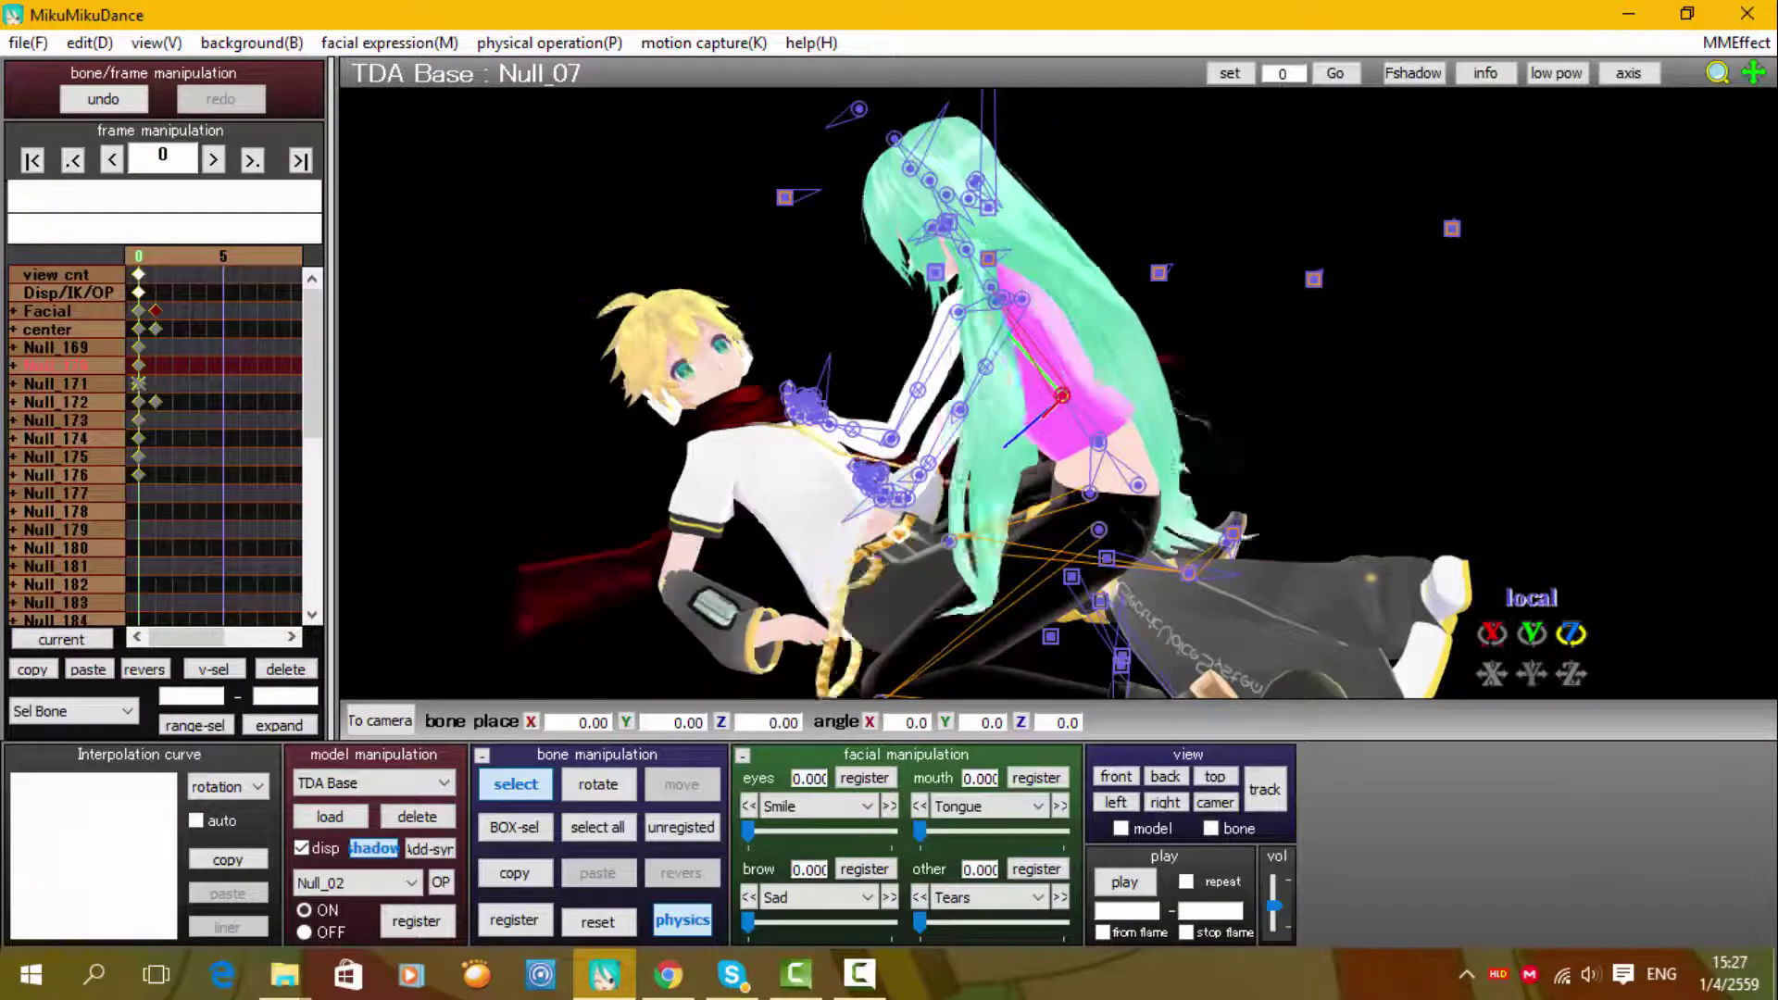
{"action": "key", "text": "Right"}
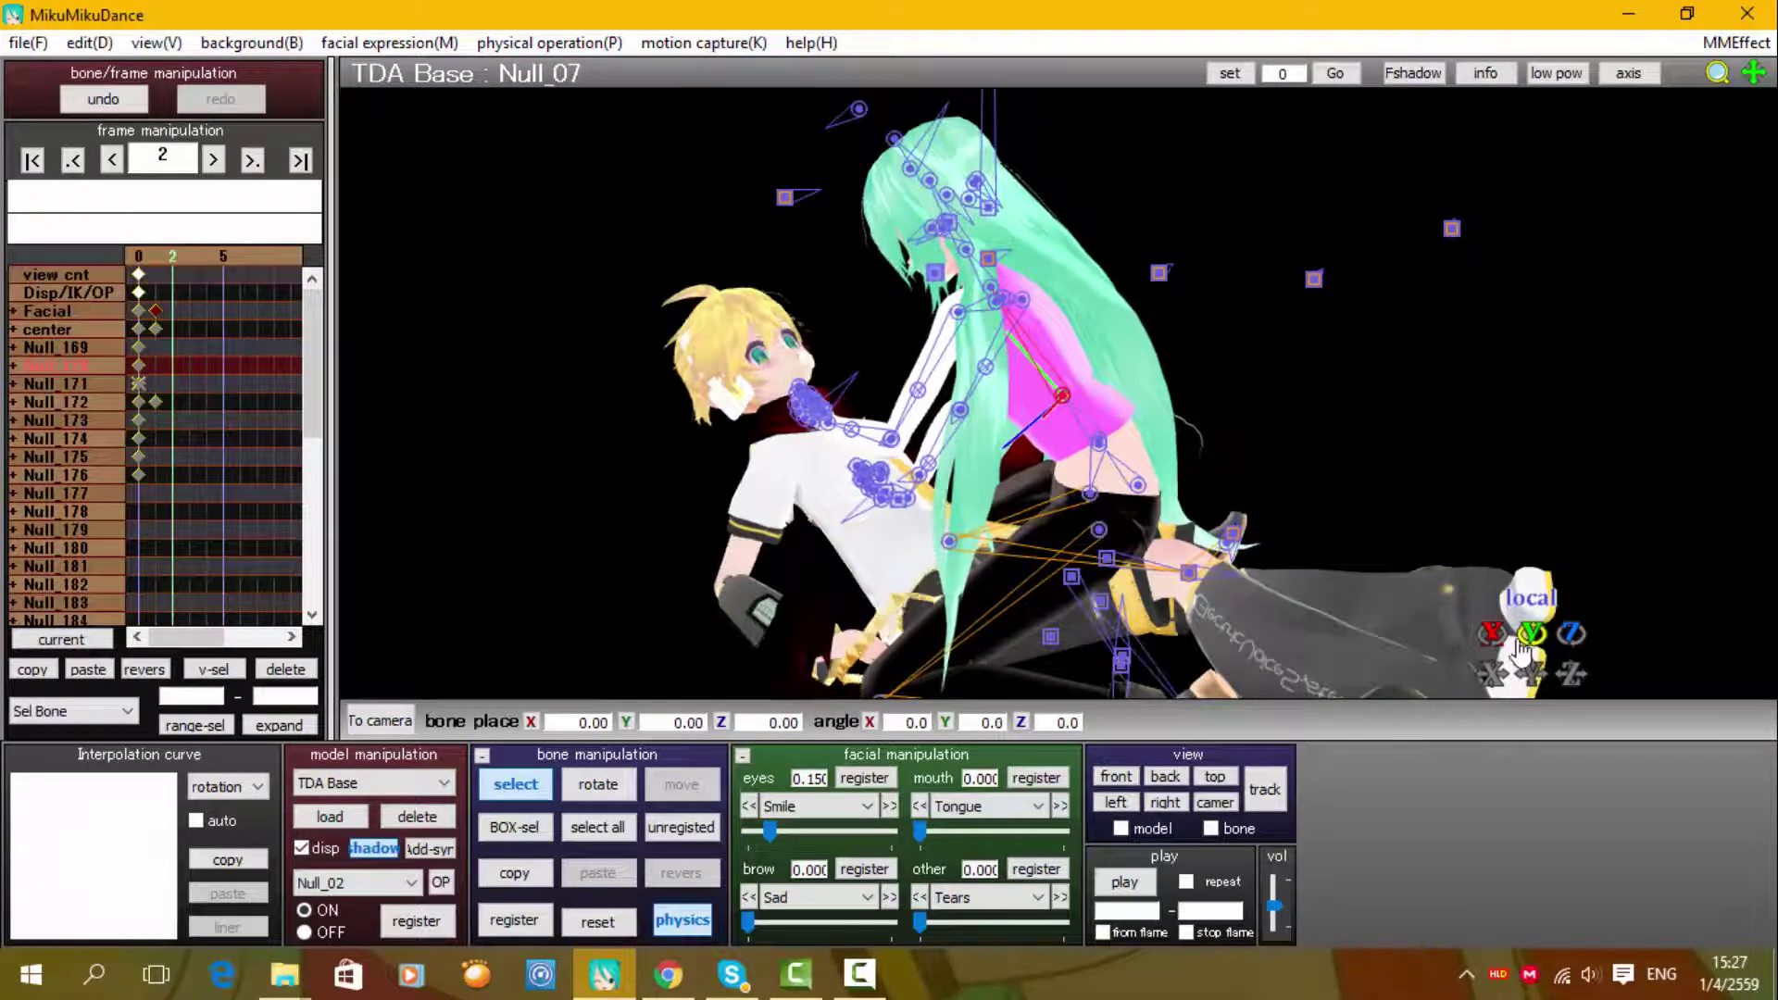
Rotate TDA Base's upper-arm bone Null_13 to about X 26.8, Y 50.7, Z 1.7 and register it at frame 2
{"action": "right_click_drag", "start_coordinate": [1473, 461], "coordinate": [1302, 642]}
{"action": "left_click", "coordinate": [1135, 457]}
{"action": "right_click_drag", "start_coordinate": [1138, 463], "coordinate": [1149, 510]}
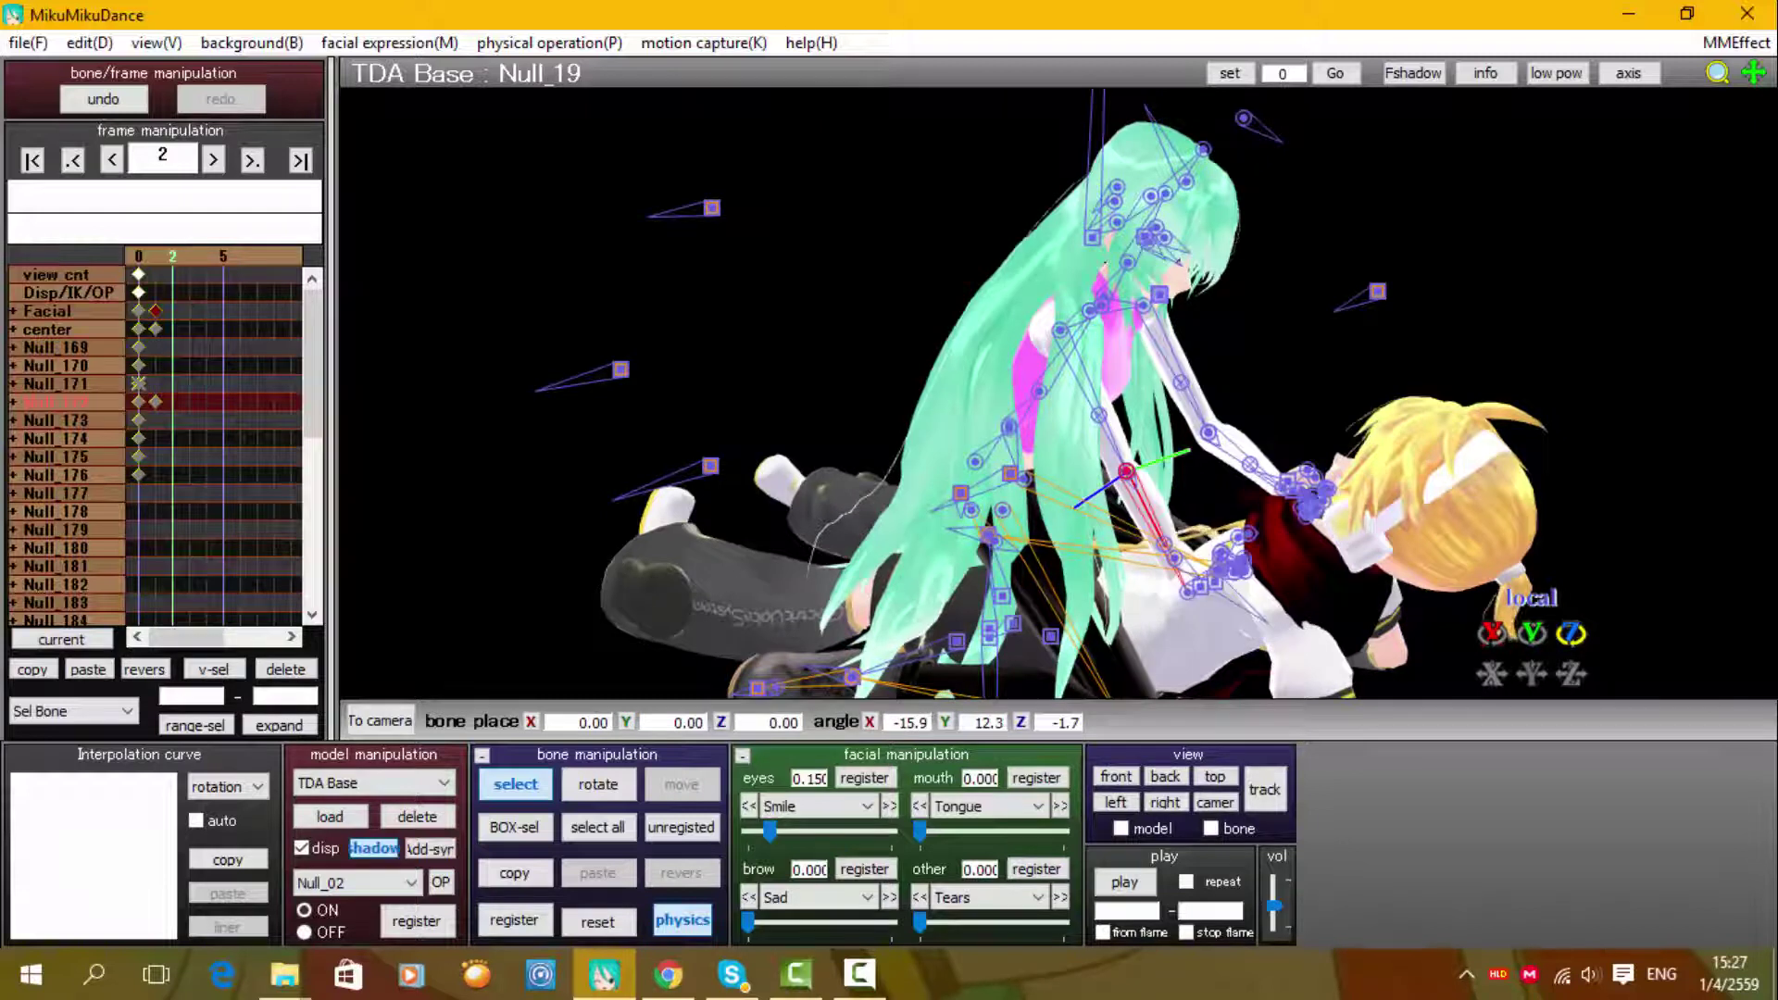
{"action": "right_click_drag", "start_coordinate": [1482, 389], "coordinate": [993, 370]}
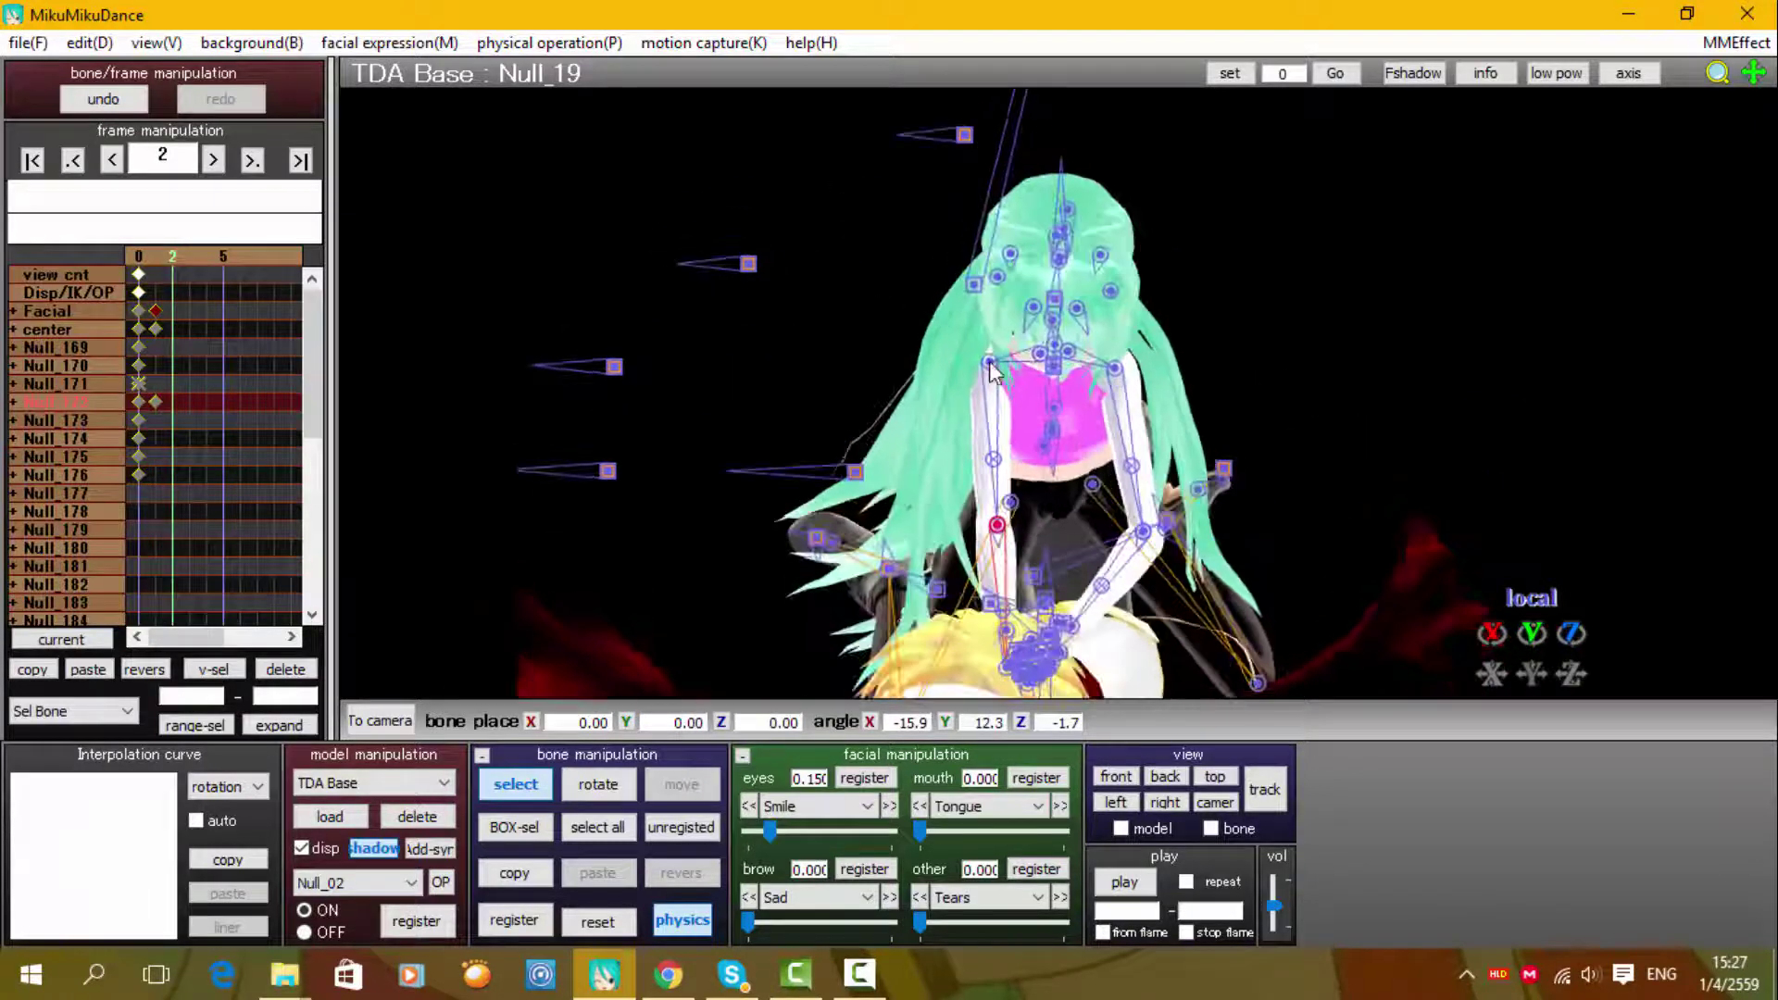
{"action": "right_click_drag", "start_coordinate": [1232, 521], "coordinate": [1534, 653]}
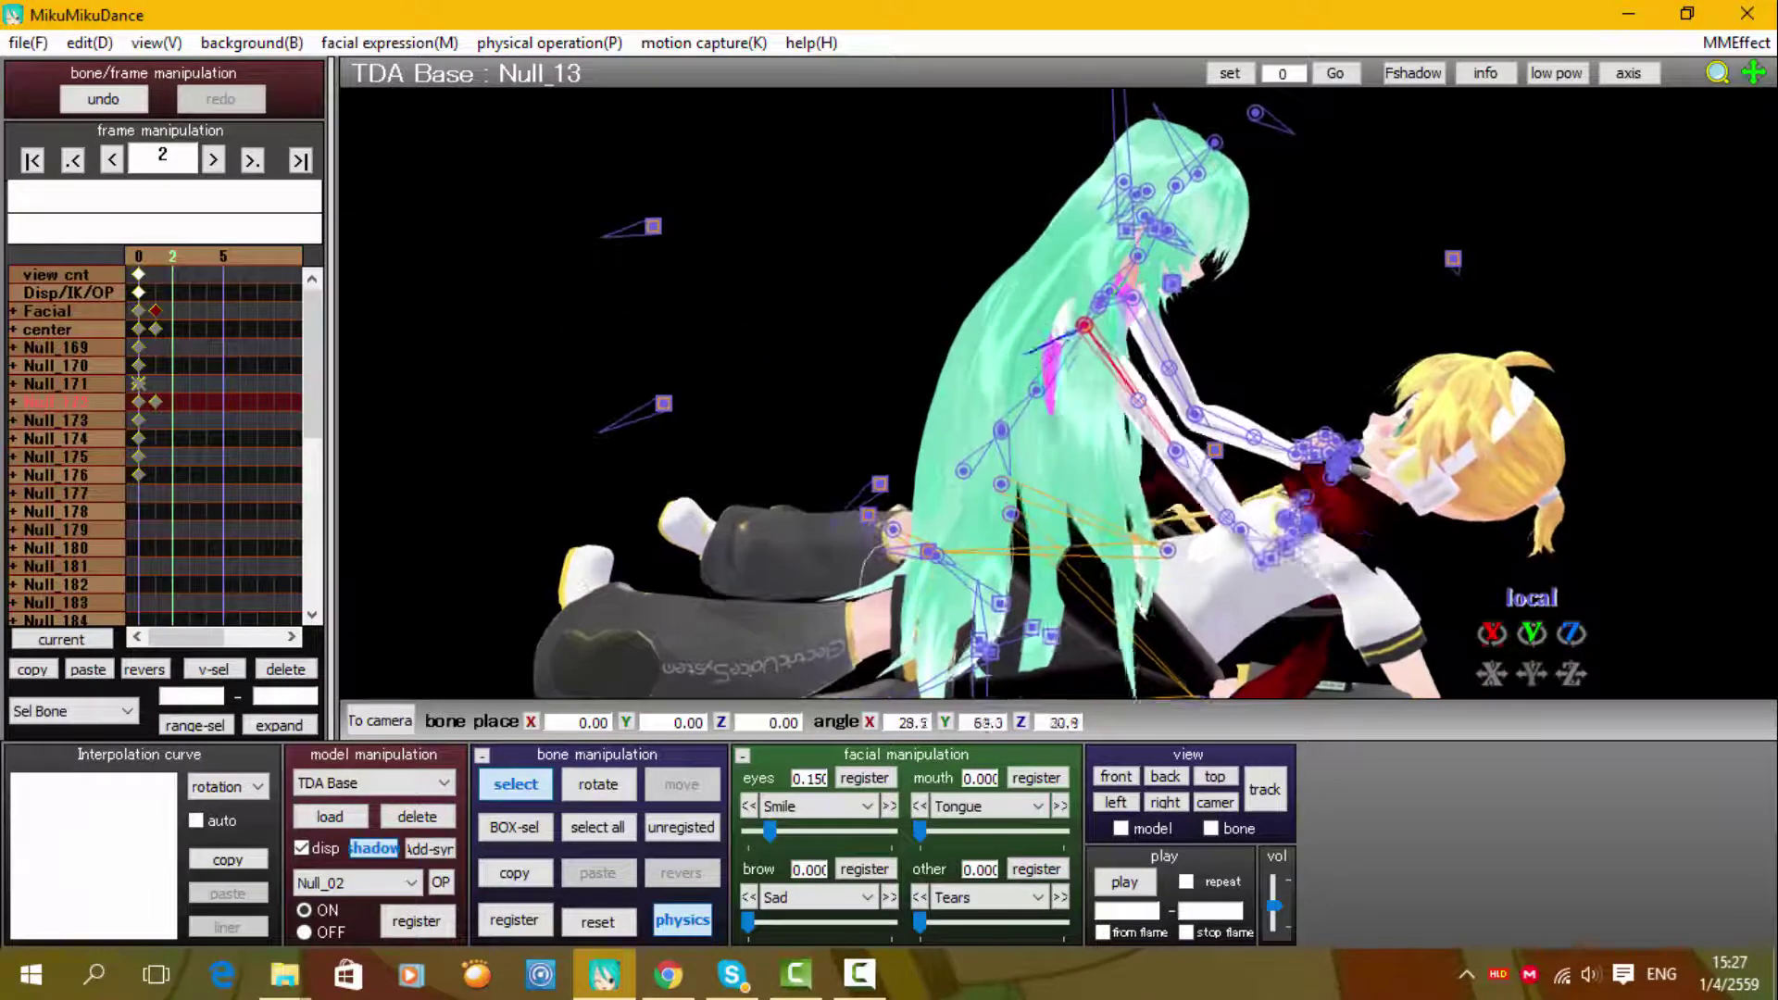
{"action": "left_click", "coordinate": [539, 787]}
{"action": "right_click_drag", "start_coordinate": [1324, 579], "coordinate": [1376, 610]}
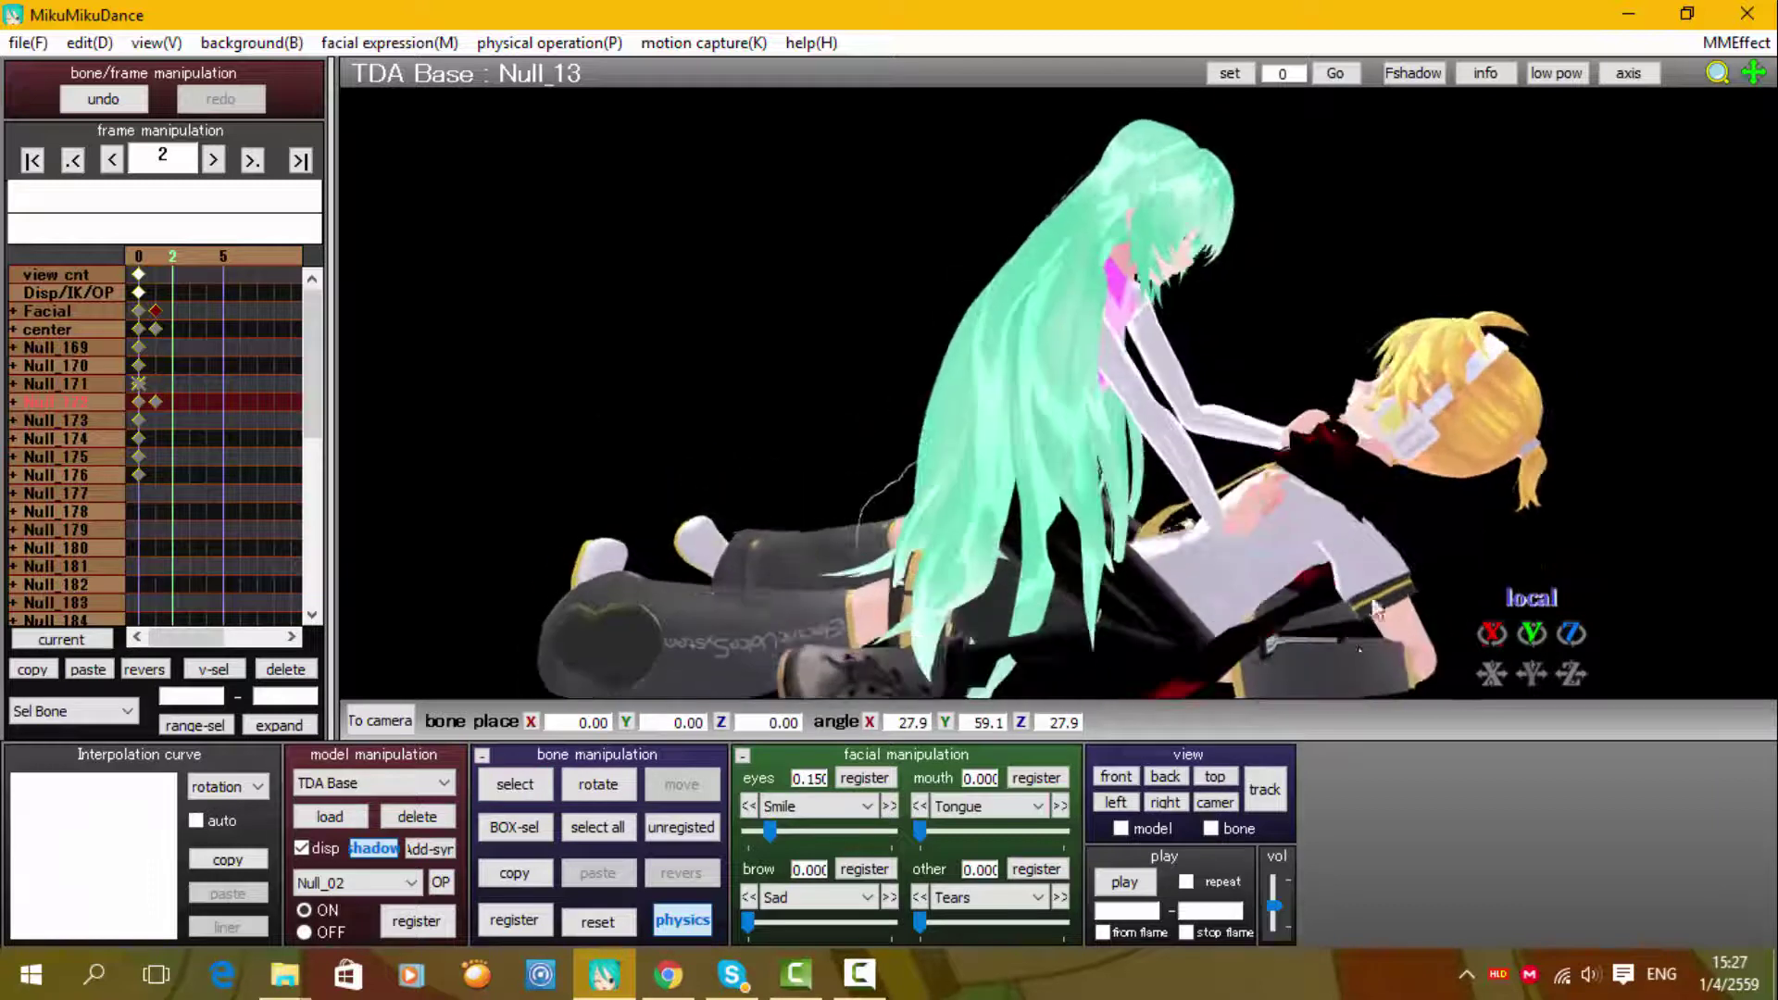
{"action": "left_click_drag", "start_coordinate": [1452, 555], "coordinate": [1519, 521]}
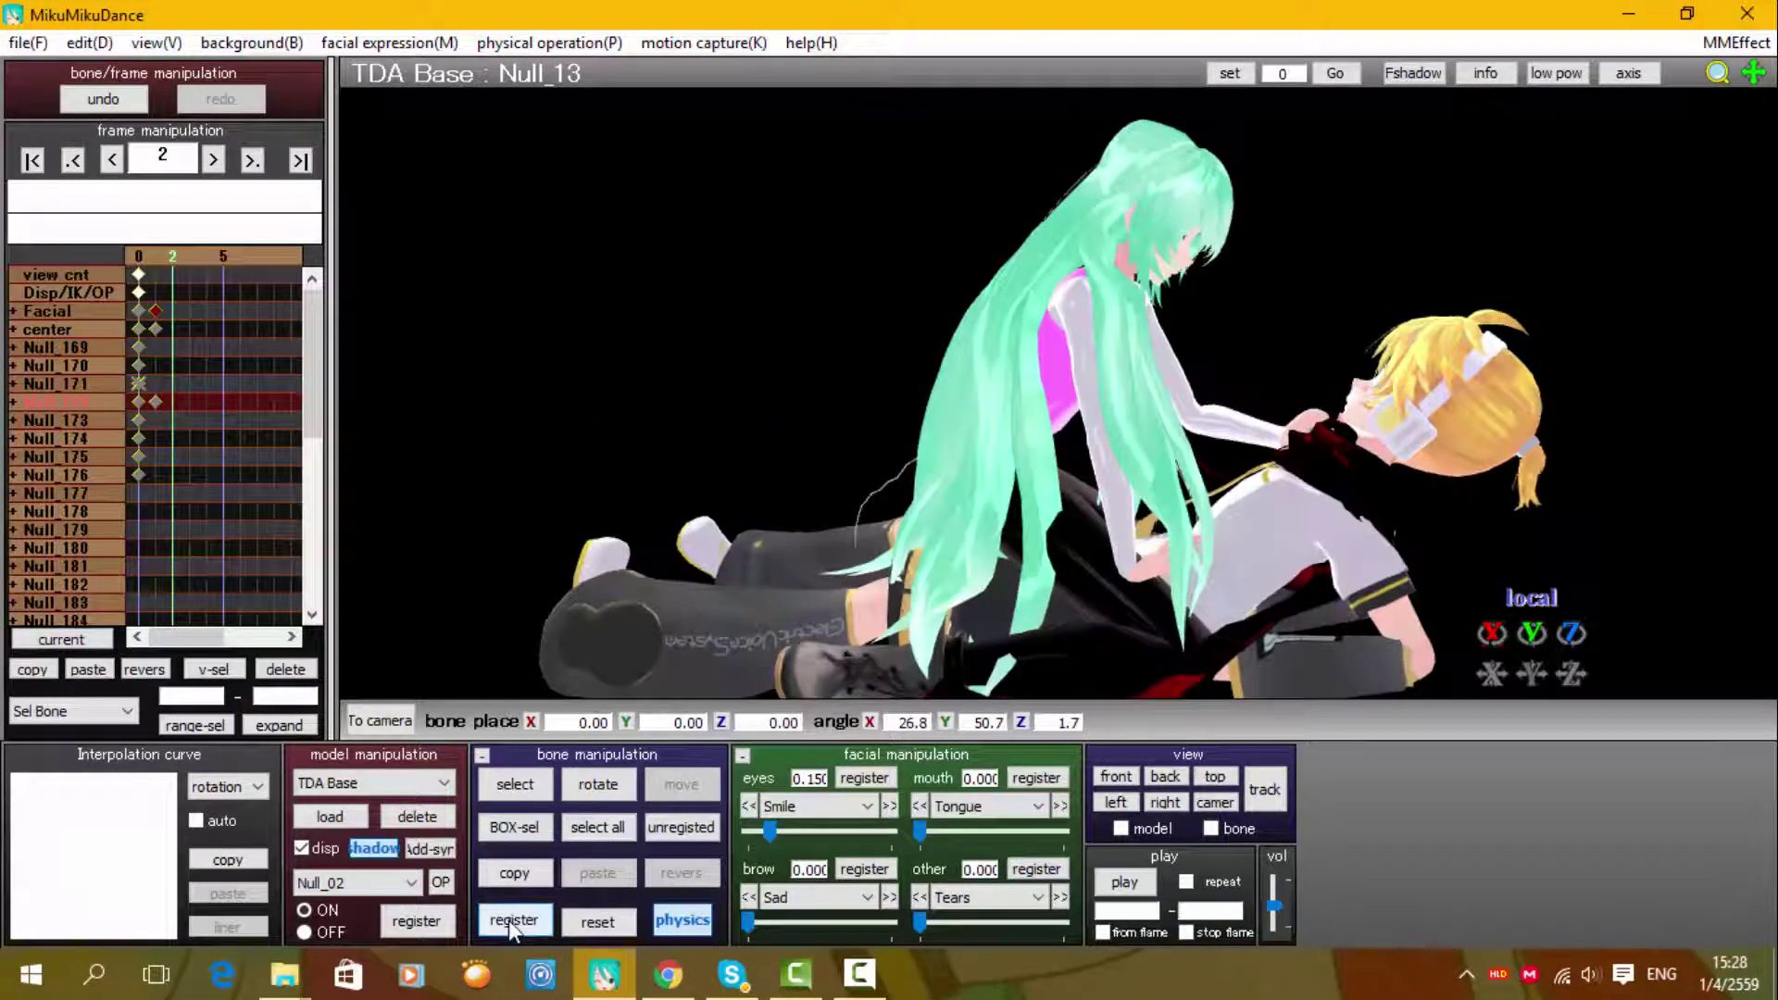
{"action": "left_click", "coordinate": [514, 920]}
Rotate TDA Base's elbow bone Null_19 to about X 2.8, Y 34.3, Z -4.3 and register it at frame 2 with Hearts and Tongue at 1.000
{"action": "left_click", "coordinate": [516, 786]}
{"action": "left_click", "coordinate": [1449, 611]}
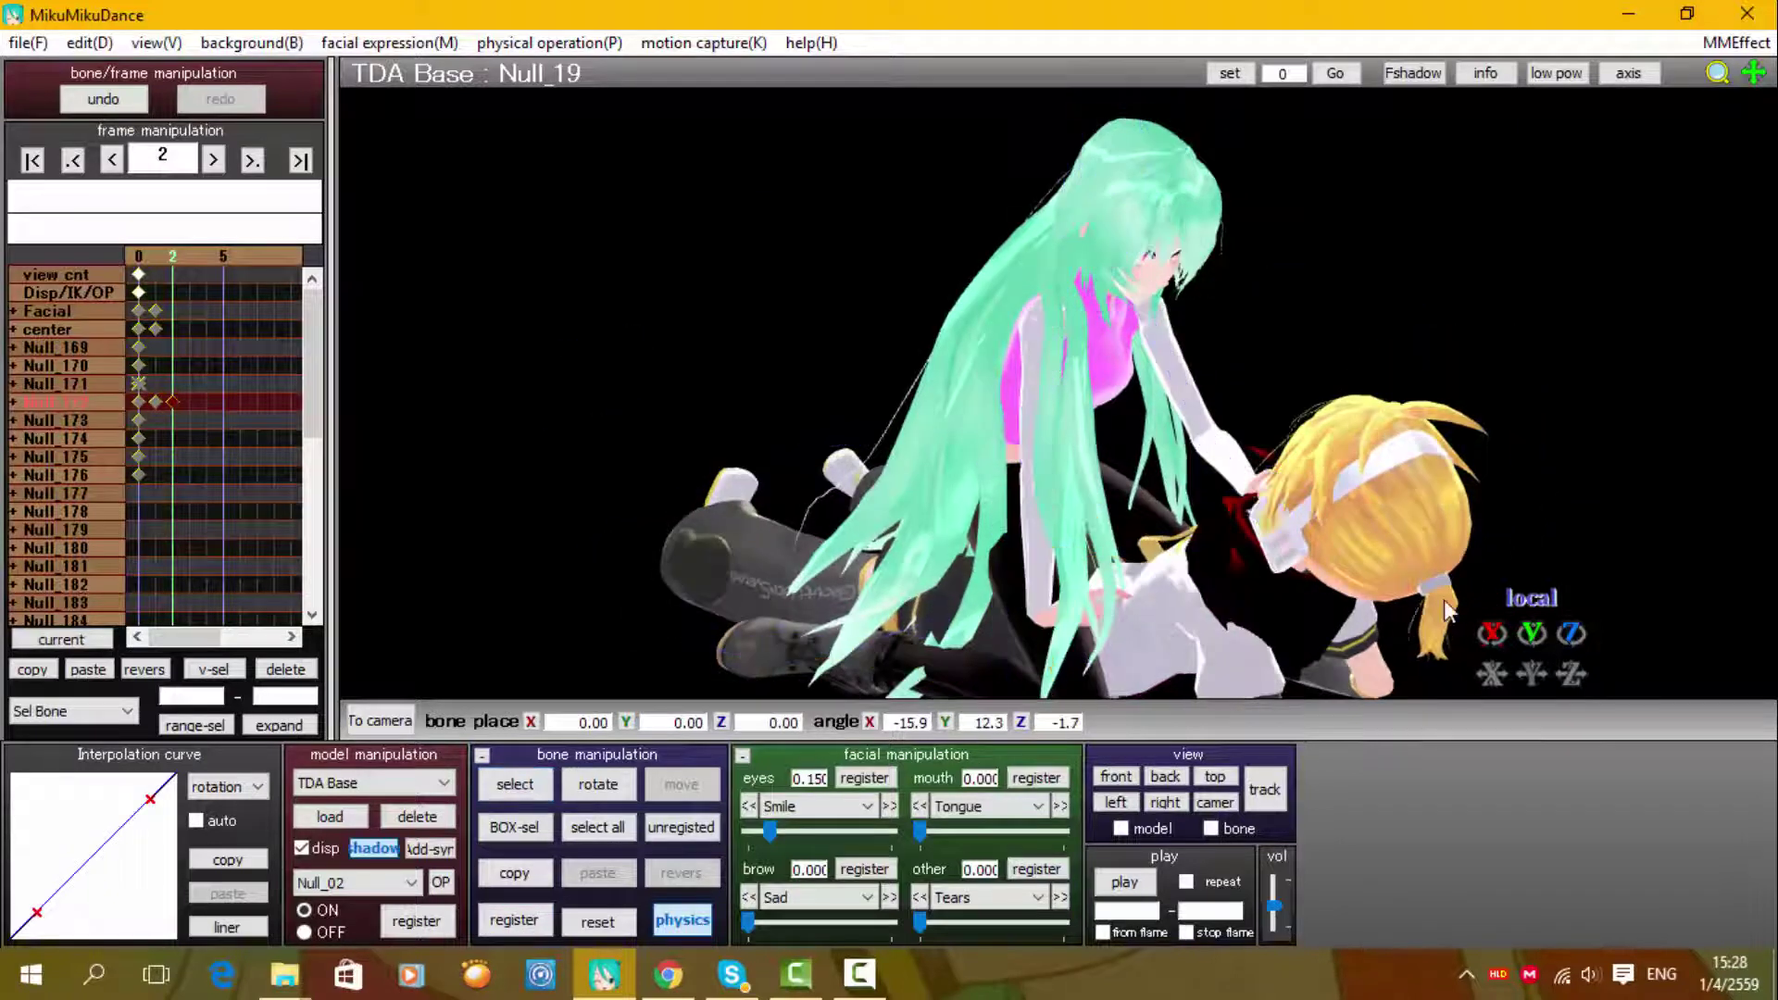
{"action": "mouse_move", "coordinate": [833, 445]}
{"action": "right_mouse_down"}
{"action": "mouse_move", "coordinate": [1115, 358]}
{"action": "mouse_move", "coordinate": [722, 404]}
{"action": "mouse_move", "coordinate": [1184, 544]}
{"action": "mouse_move", "coordinate": [943, 469]}
{"action": "mouse_move", "coordinate": [804, 463]}
{"action": "mouse_move", "coordinate": [944, 480]}
{"action": "right_mouse_up"}
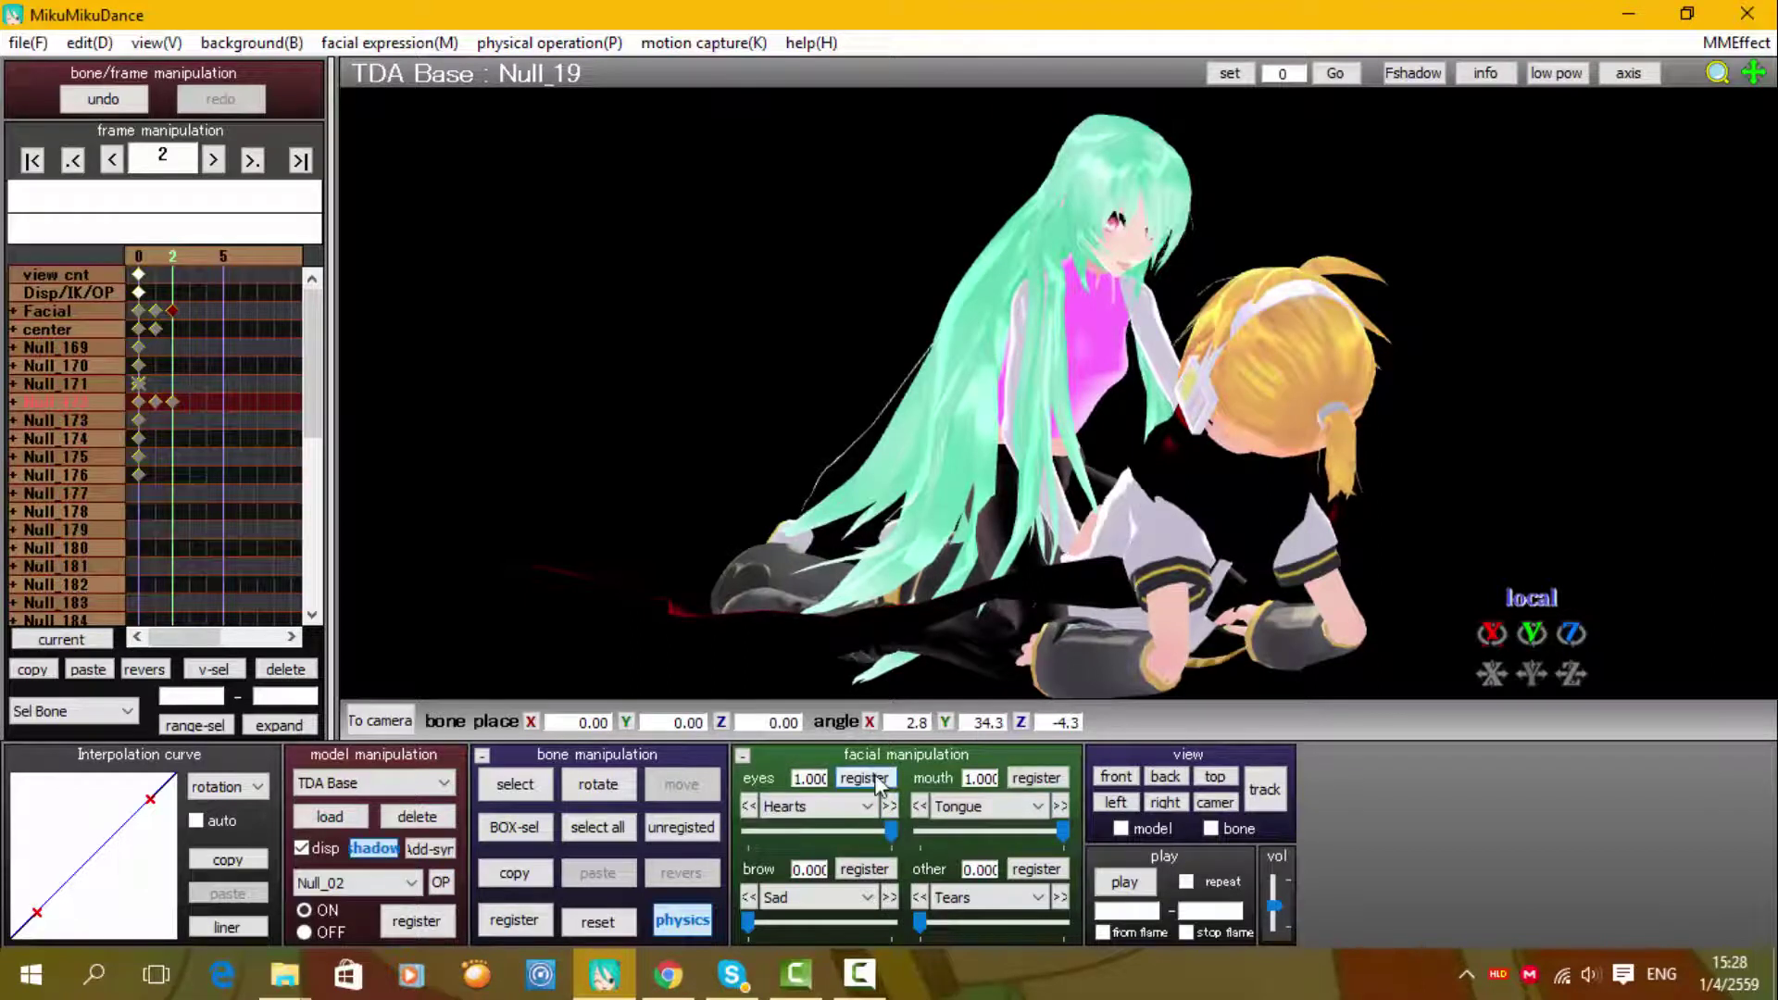
{"action": "right_click_drag", "start_coordinate": [1060, 585], "coordinate": [854, 604]}
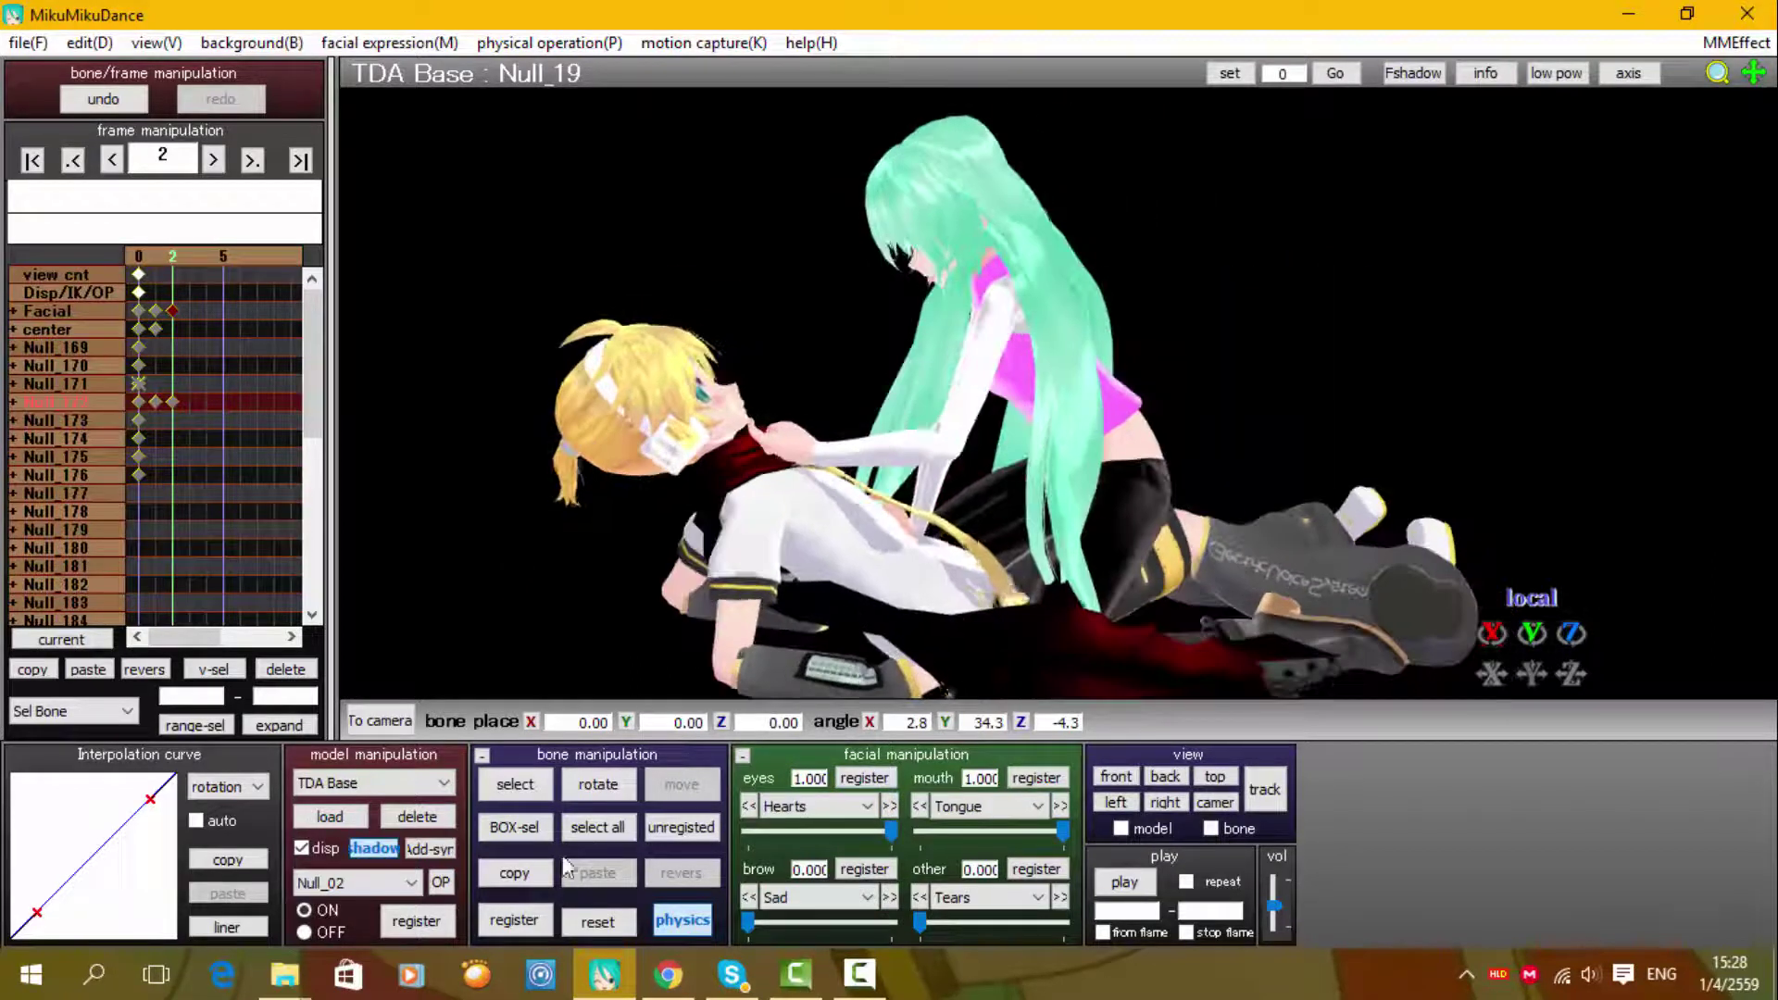
{"action": "left_click", "coordinate": [515, 920]}
Select TDA Base's waist bone and move to frame 3
{"action": "left_click", "coordinate": [515, 784]}
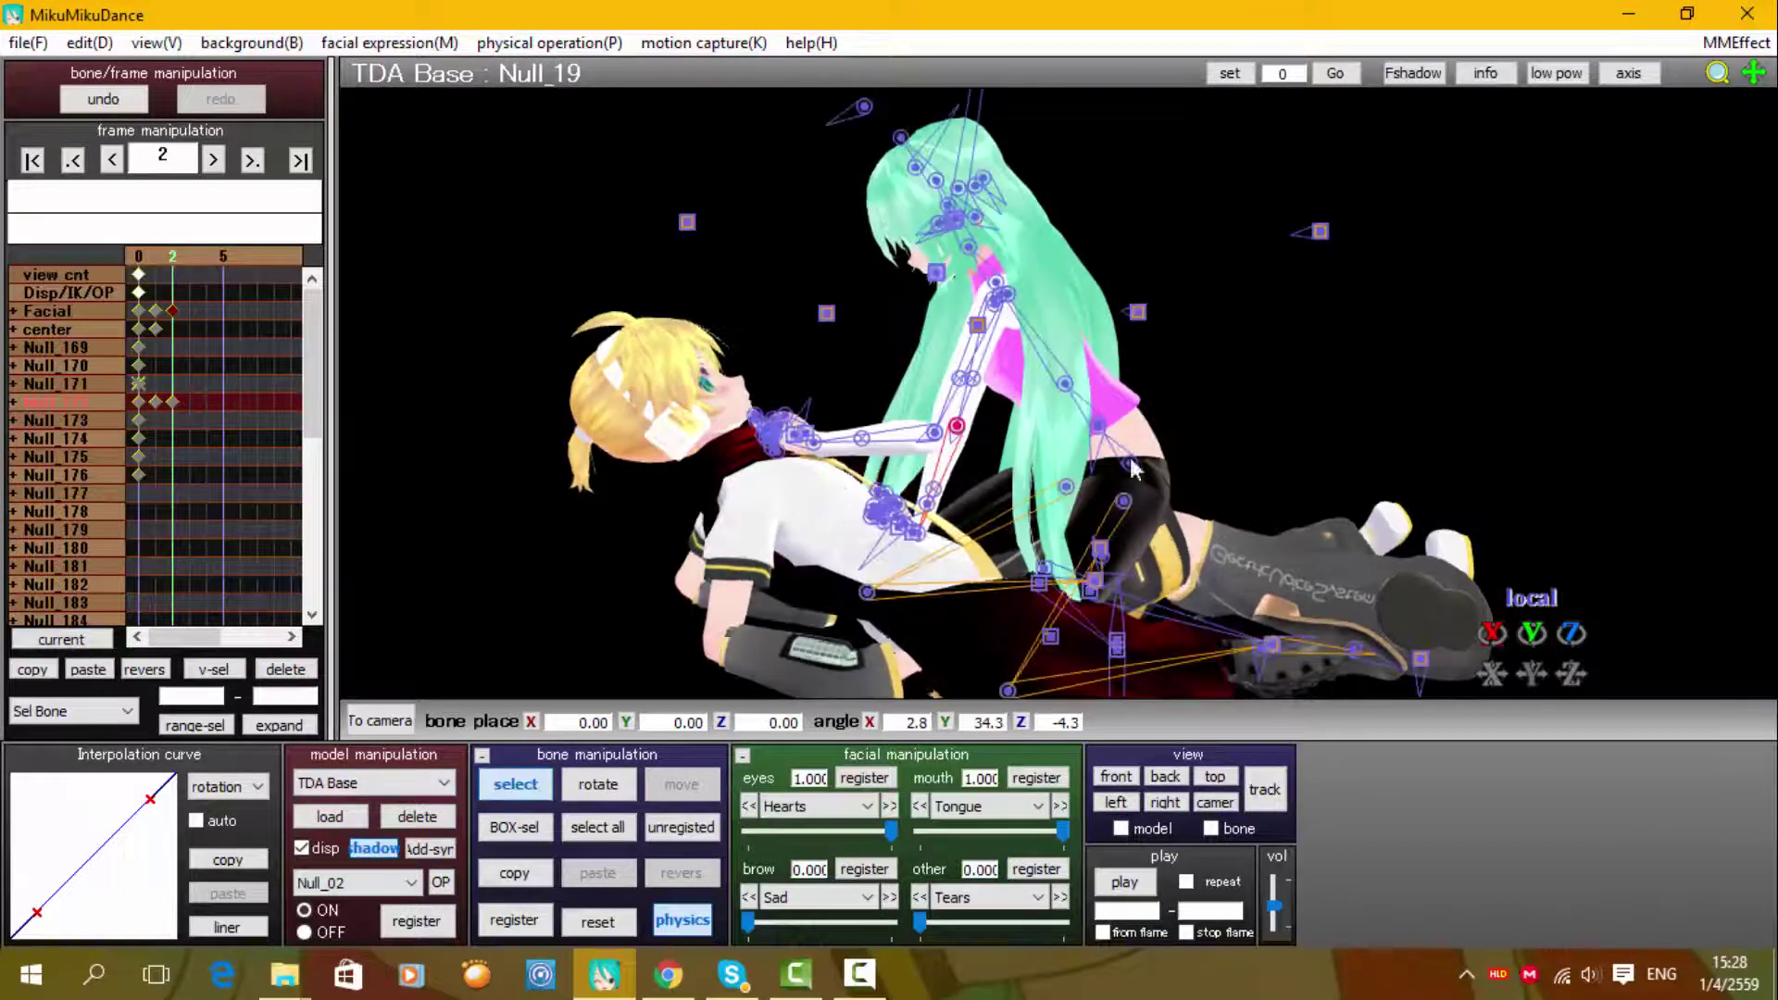
{"action": "left_click_drag", "start_coordinate": [1529, 645], "coordinate": [1532, 642]}
{"action": "key", "text": "Right"}
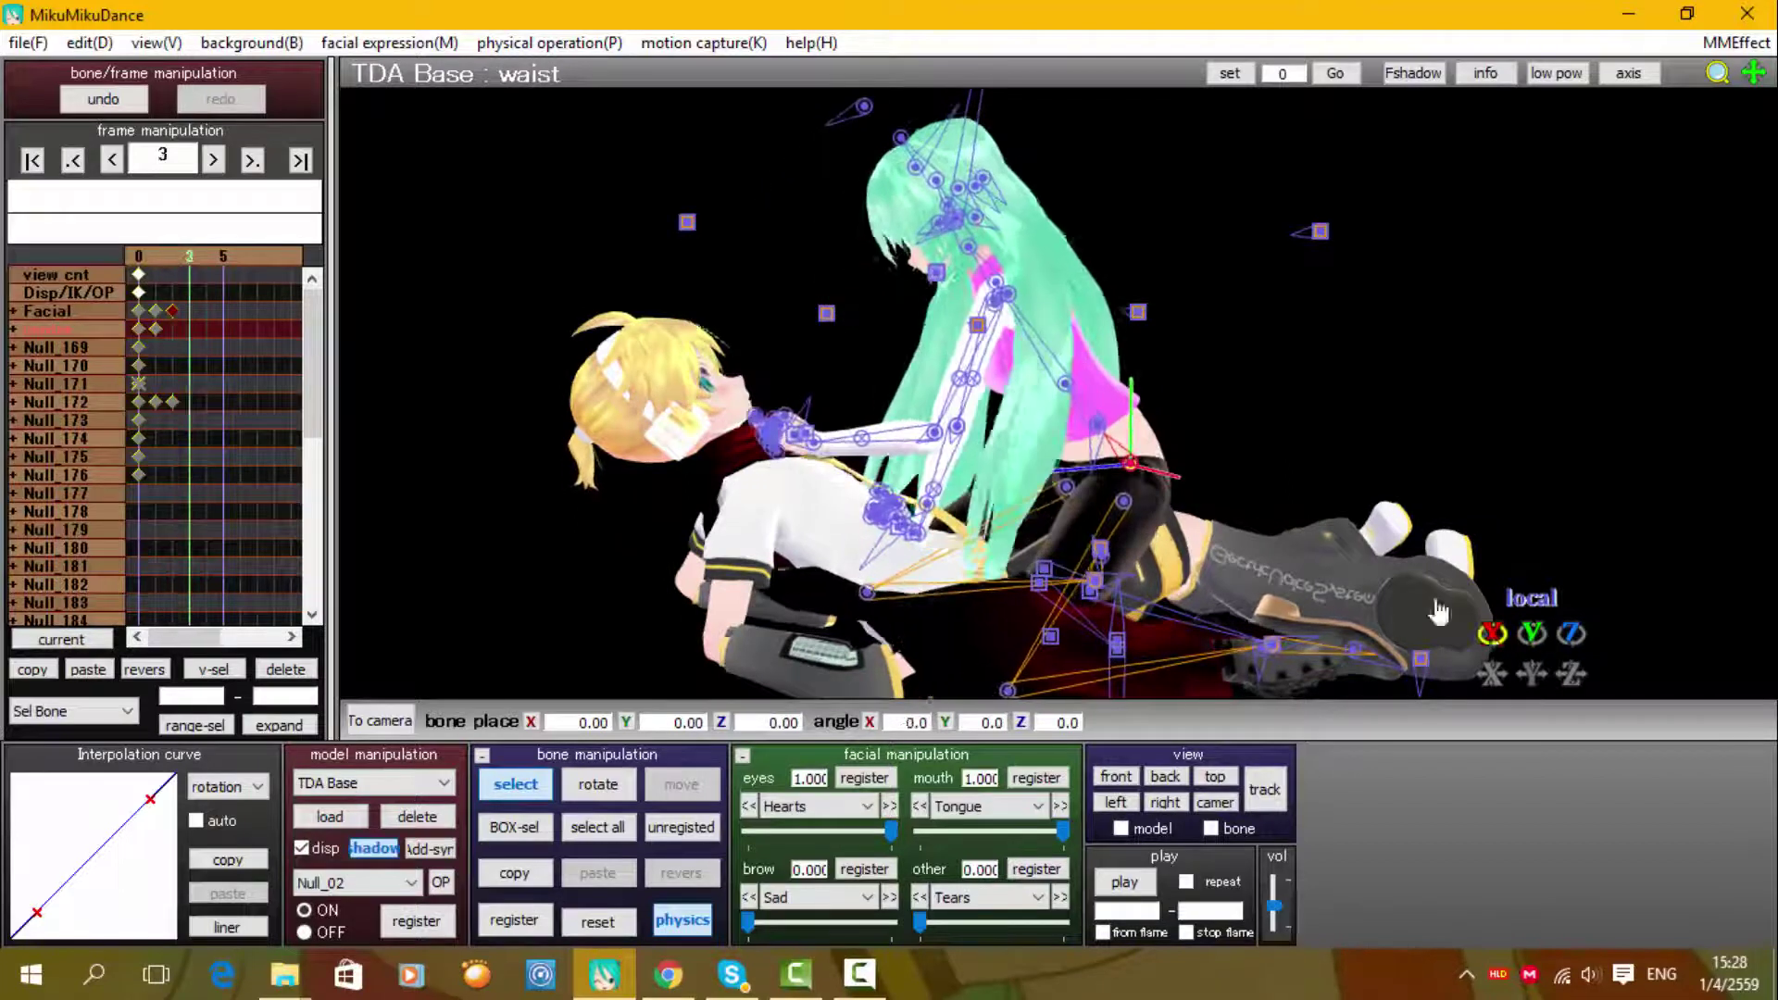
Frame both models with the camera at X 1.37, Y 5.26, Z -2.52, angle X 22.3, Y 28.1, distance 22.30, registered at frame 3
{"action": "right_click_drag", "start_coordinate": [1065, 370], "coordinate": [771, 474]}
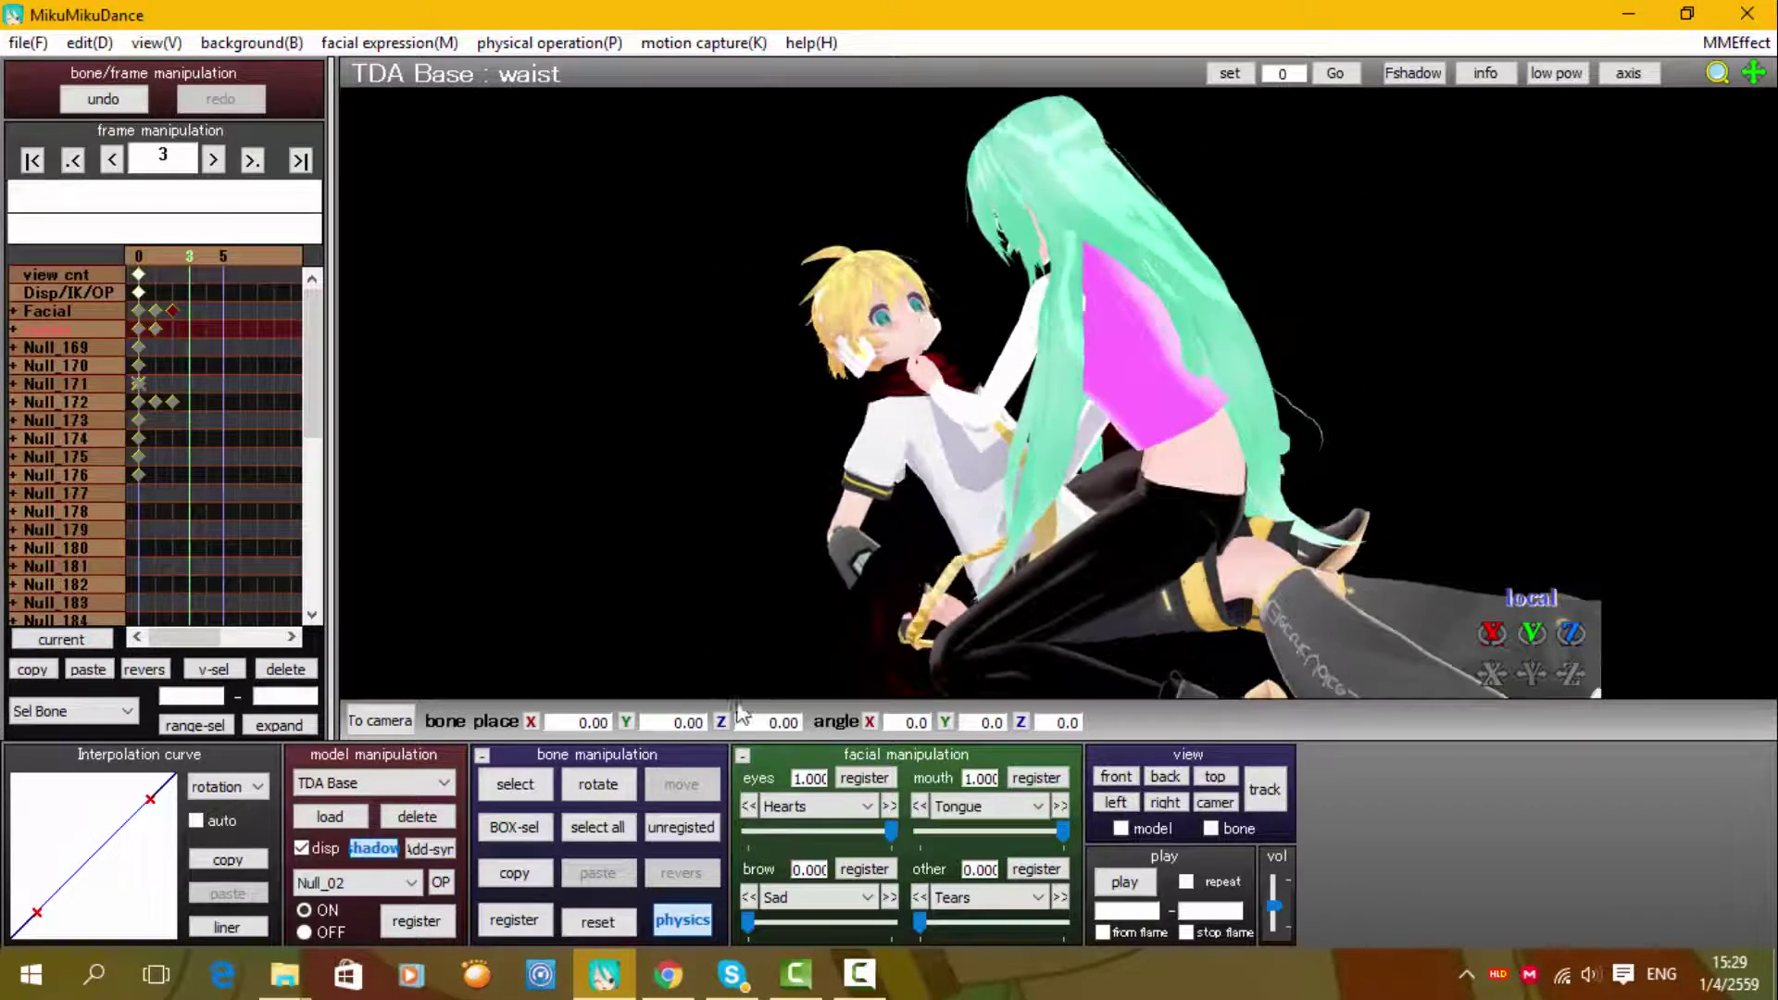
{"action": "right_click_drag", "start_coordinate": [741, 712], "coordinate": [1091, 341]}
{"action": "left_click", "coordinate": [381, 722]}
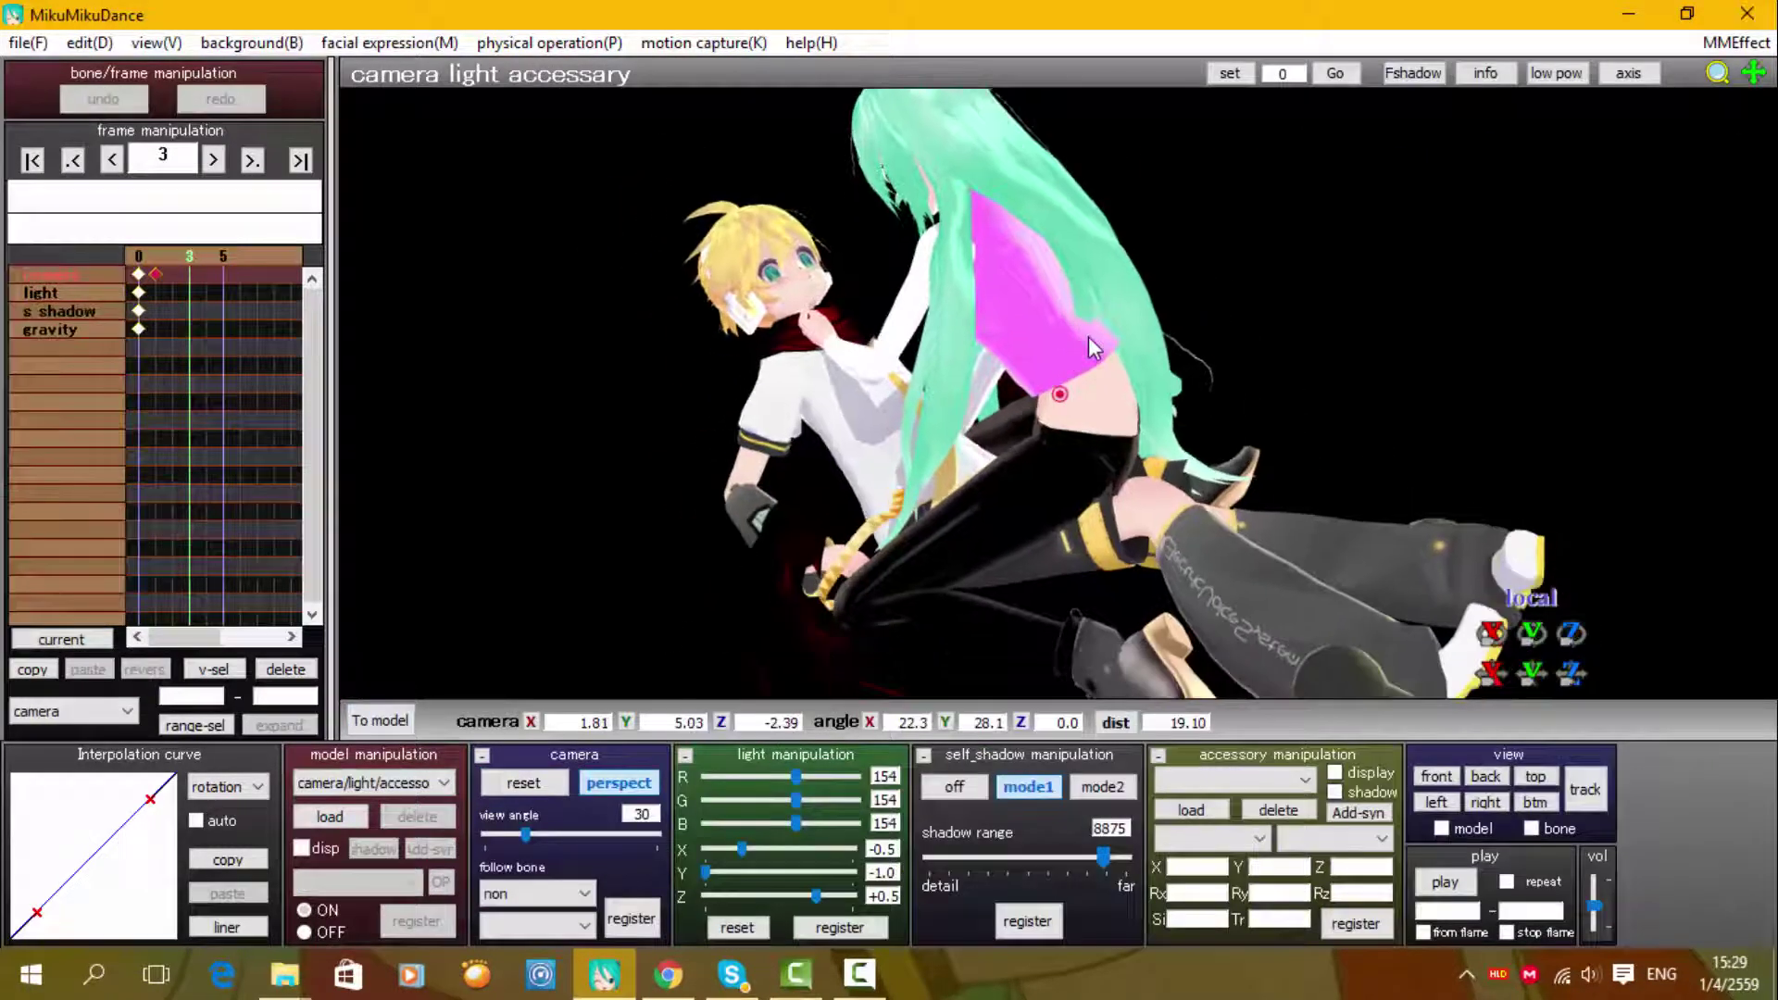
{"action": "middle_click_drag", "start_coordinate": [1090, 338], "coordinate": [1115, 353]}
{"action": "scroll", "coordinate": [1115, 354], "scroll_direction": "down", "scroll_amount": 2}
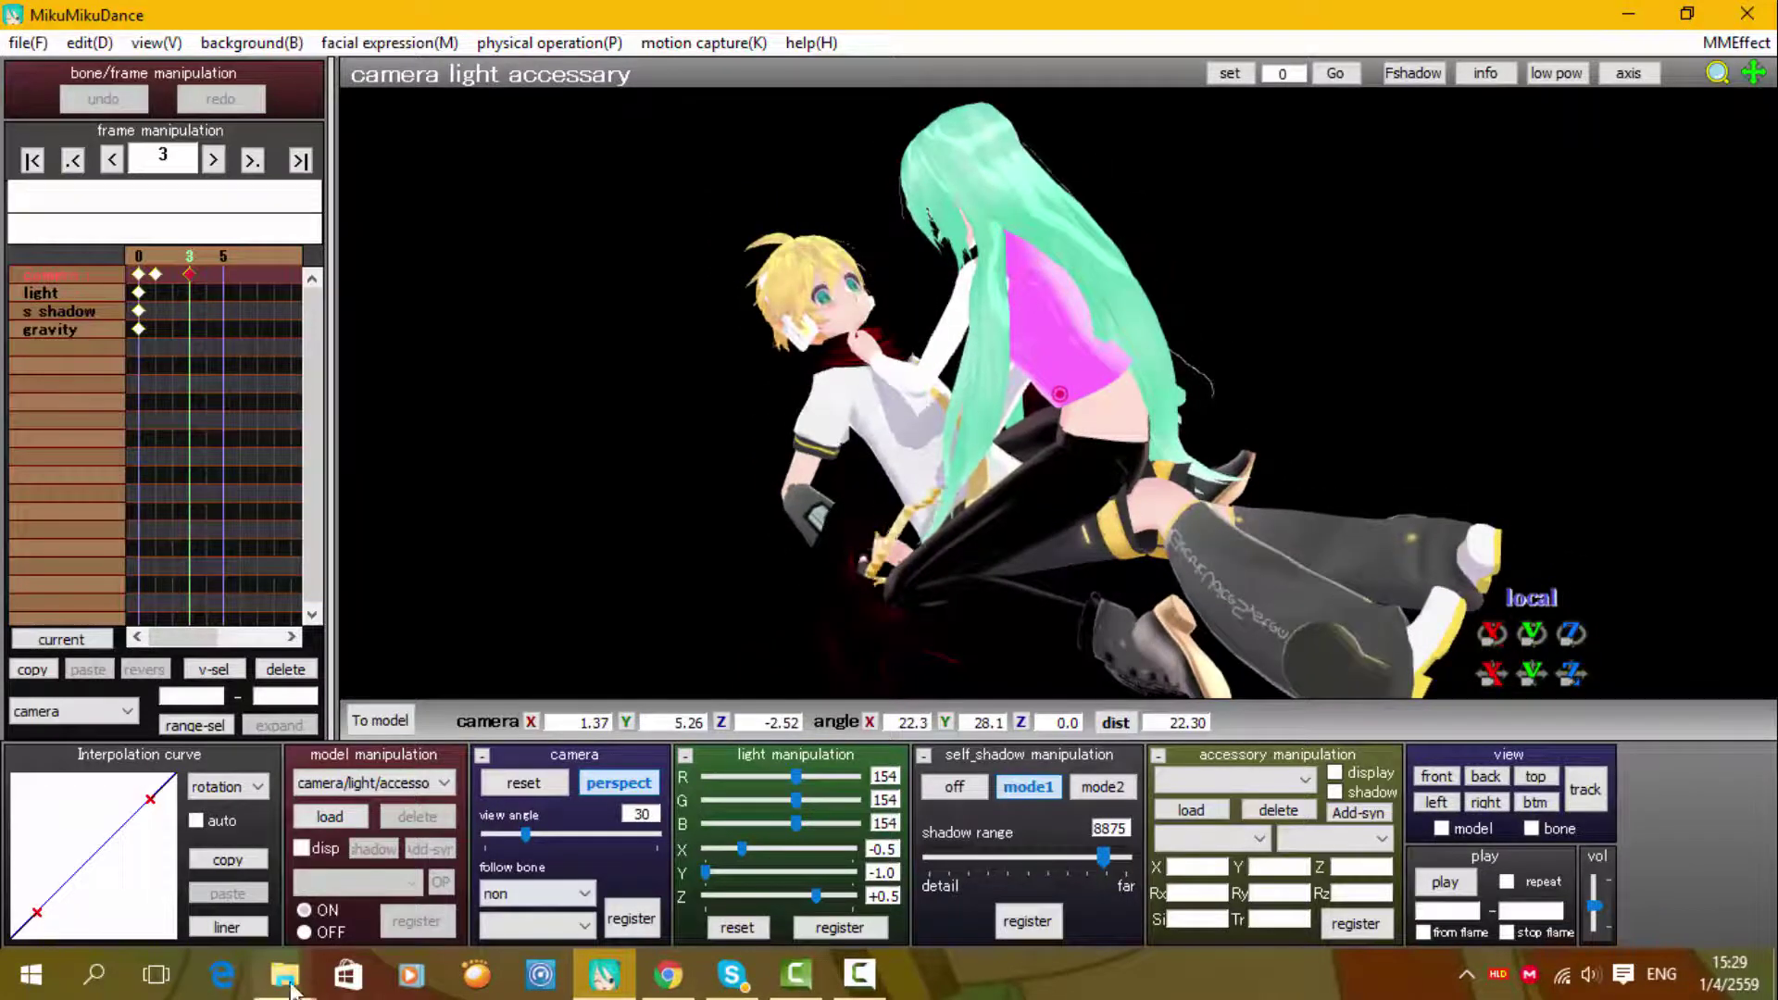
Switch to File Explorer and look through the pinned folders, including jeans pants, Talk Dirty and lambJ[V"2
{"action": "left_click", "coordinate": [33, 46]}
{"action": "left_click", "coordinate": [191, 332]}
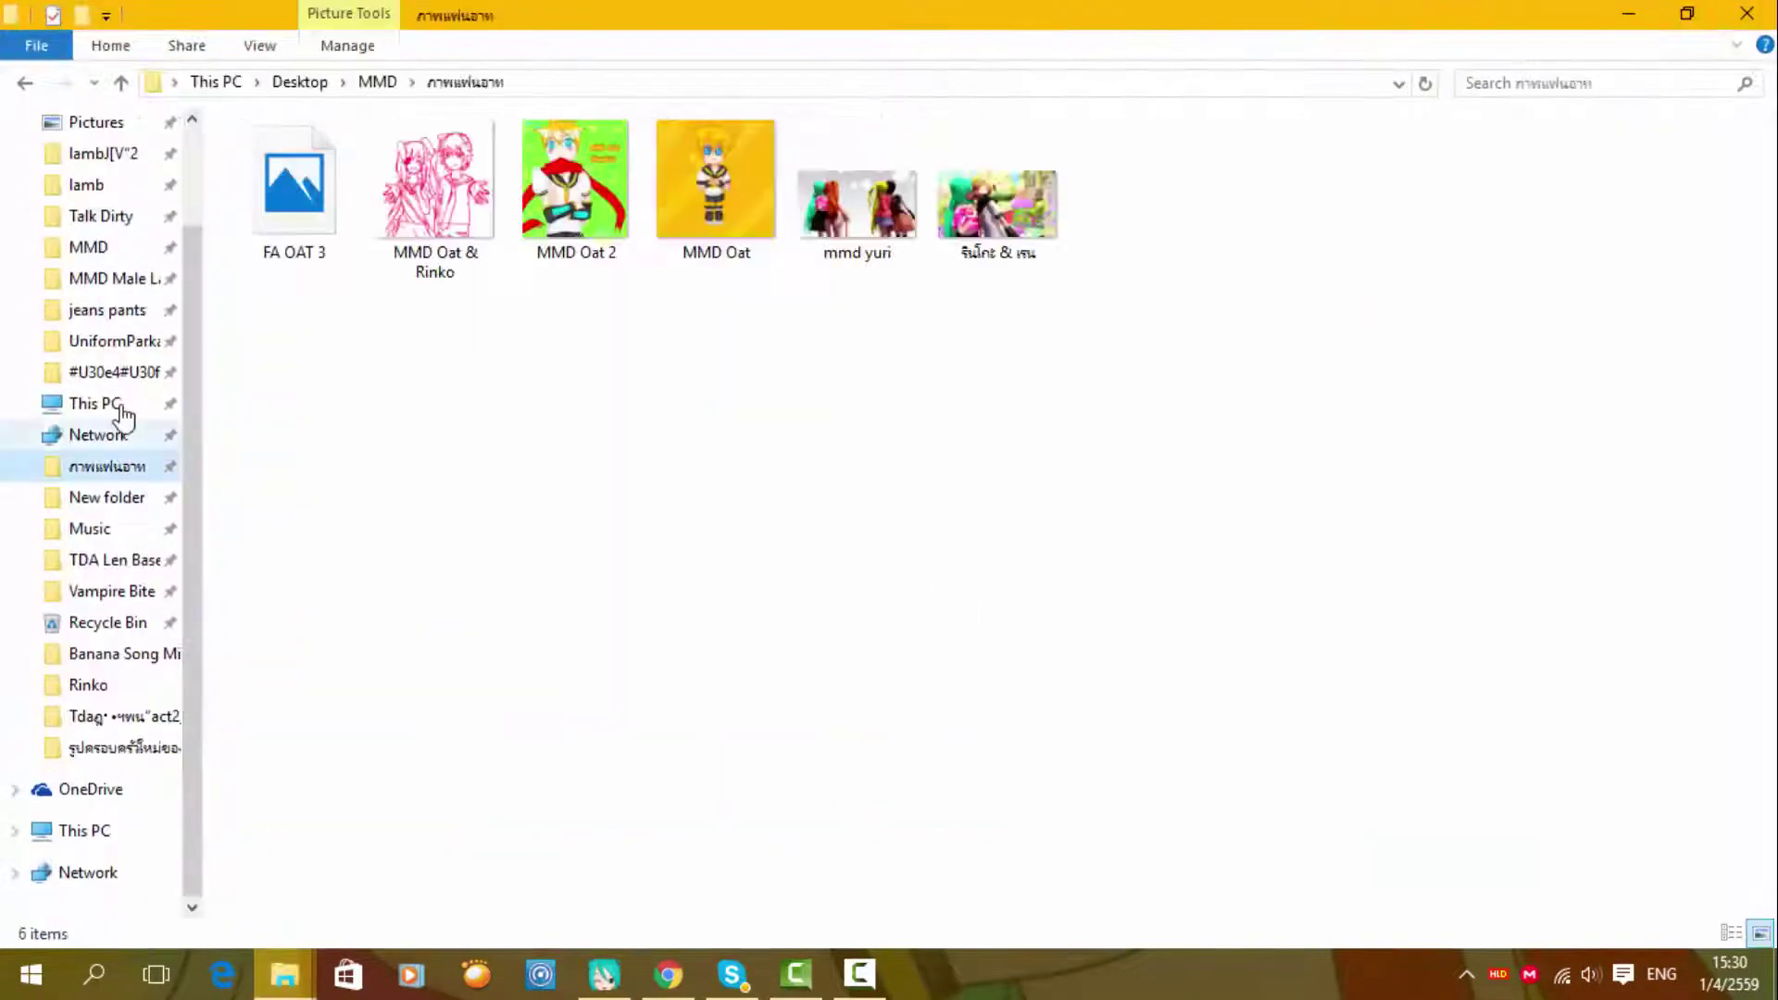
{"action": "left_click", "coordinate": [106, 310]}
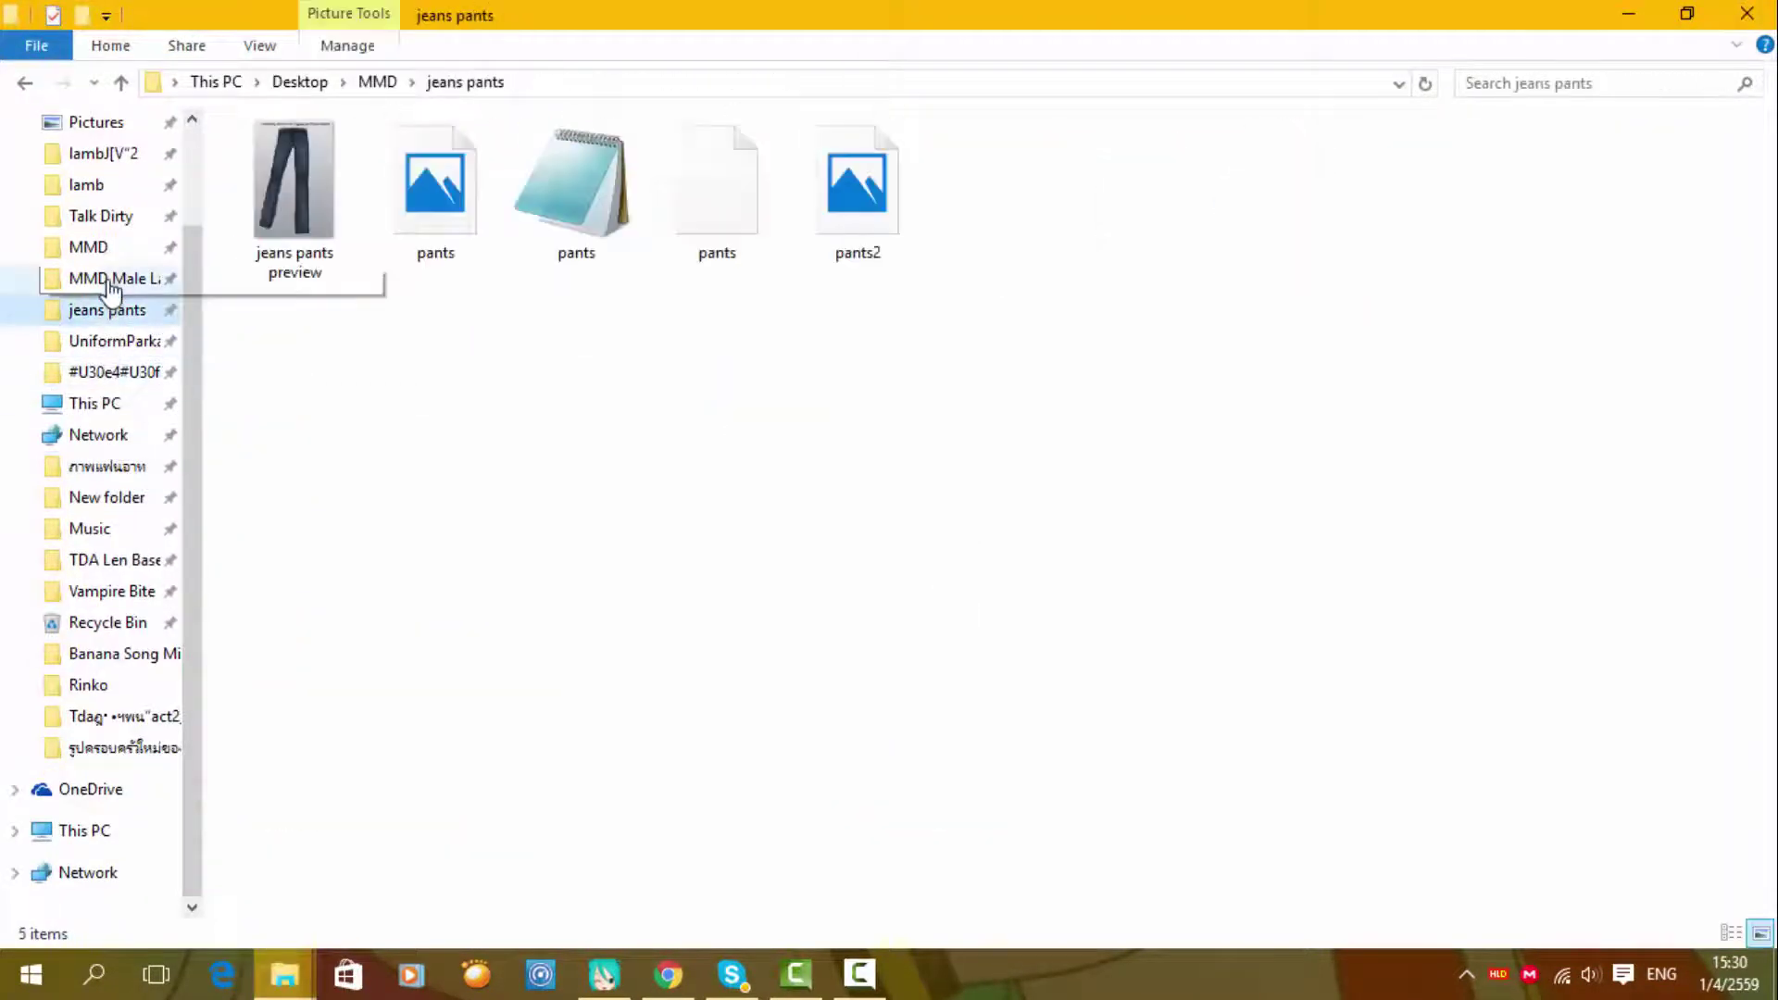
{"action": "left_click", "coordinate": [100, 216]}
{"action": "left_click", "coordinate": [102, 152]}
{"action": "left_click", "coordinate": [1179, 504]}
Look through Local Disk (D:) and its ของ MMD Oat Thailand folder, then minimize the open windows
{"action": "left_click", "coordinate": [84, 831]}
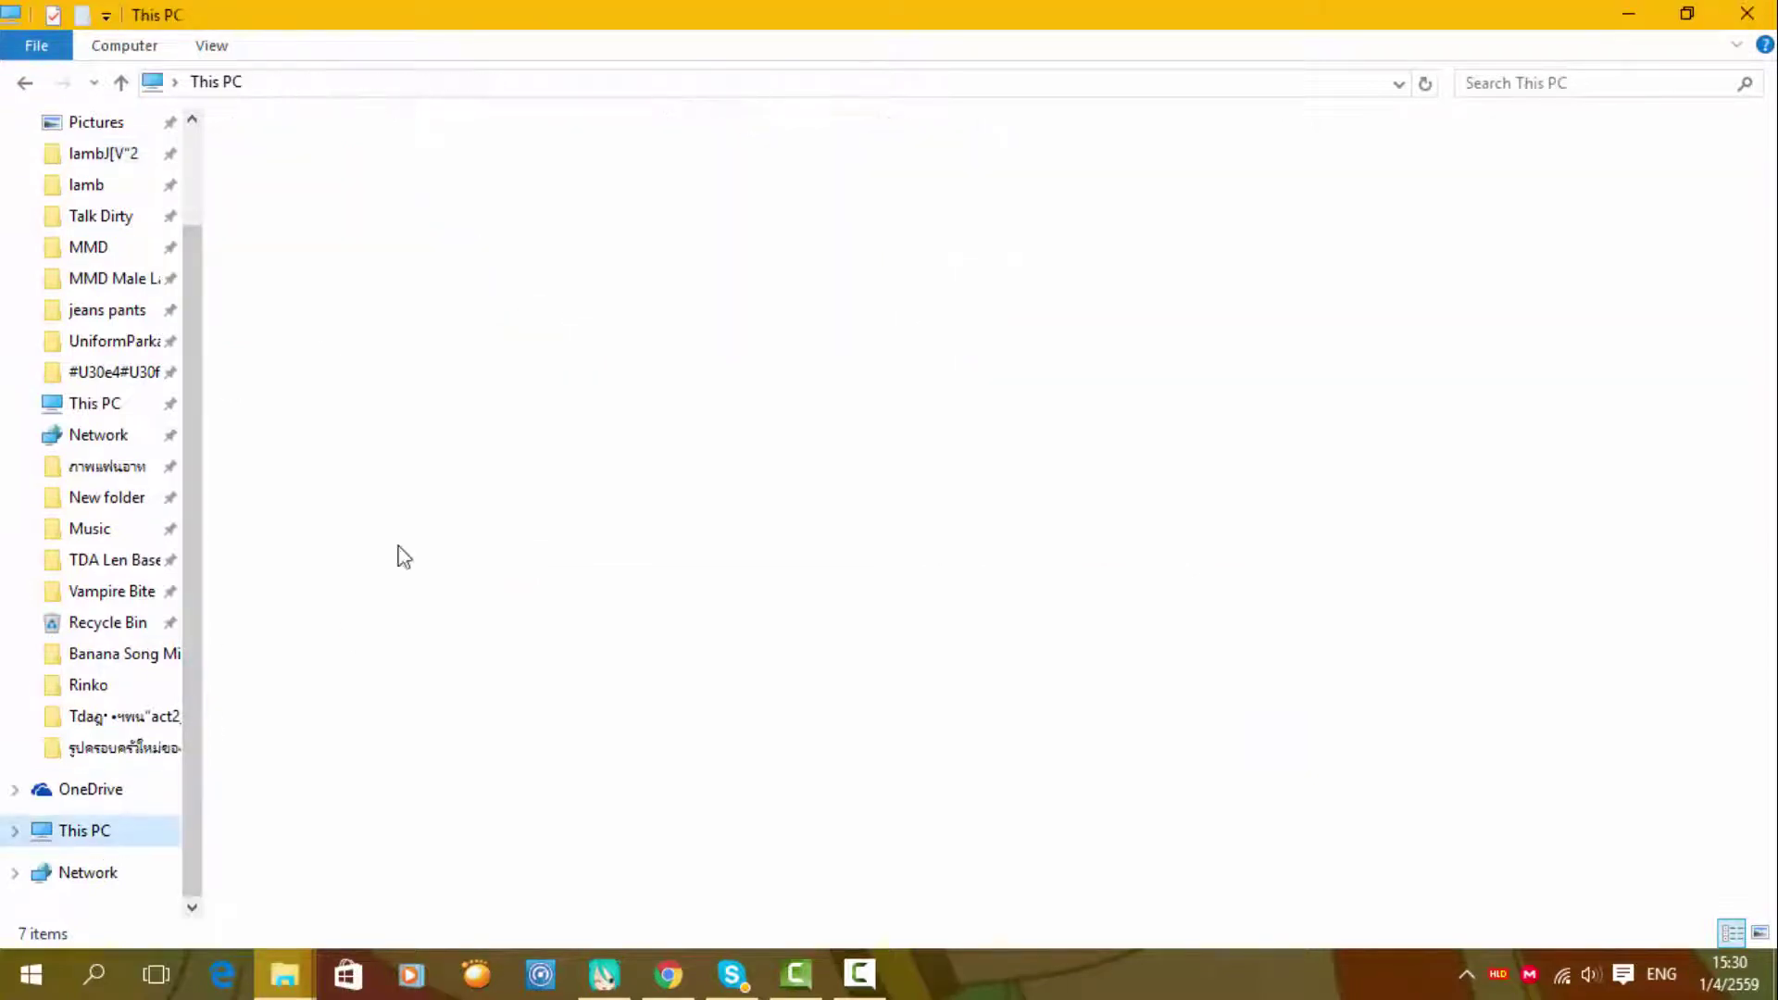
{"action": "double_click", "coordinate": [1120, 362]}
{"action": "left_click_drag", "start_coordinate": [1771, 389], "coordinate": [1771, 635]}
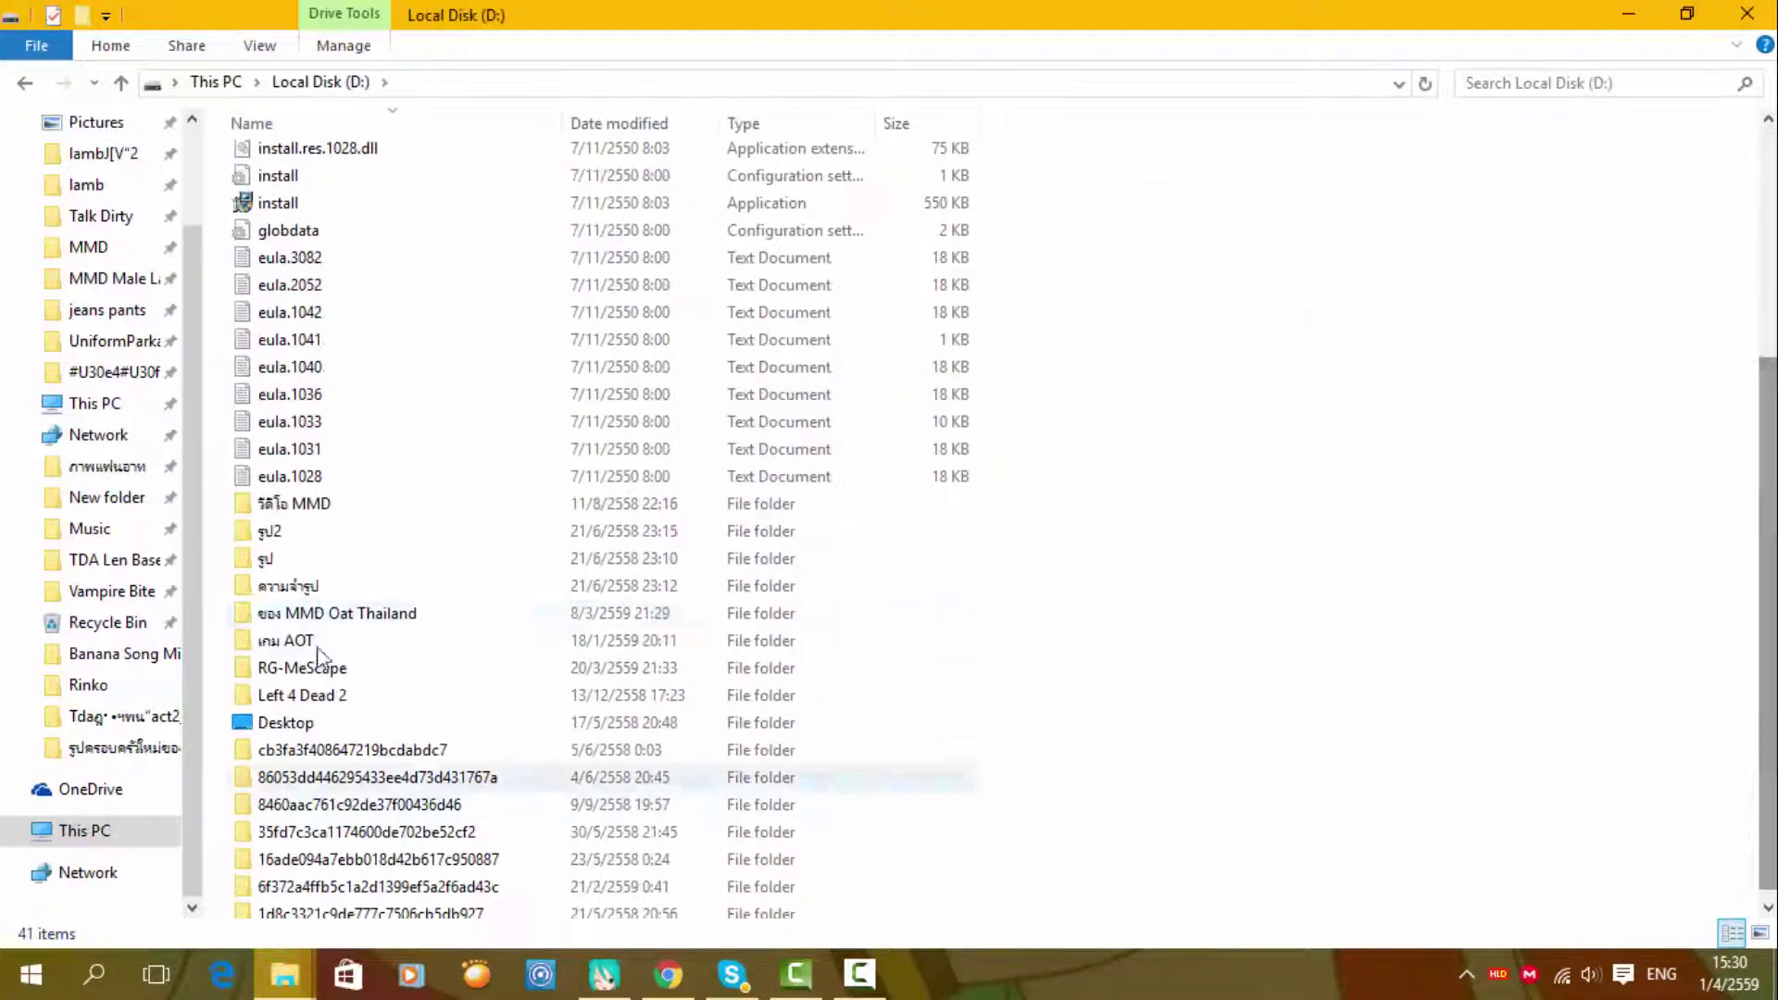
{"action": "double_click", "coordinate": [313, 615]}
{"action": "left_click_drag", "start_coordinate": [1771, 233], "coordinate": [1771, 237]}
{"action": "left_click", "coordinate": [1623, 16]}
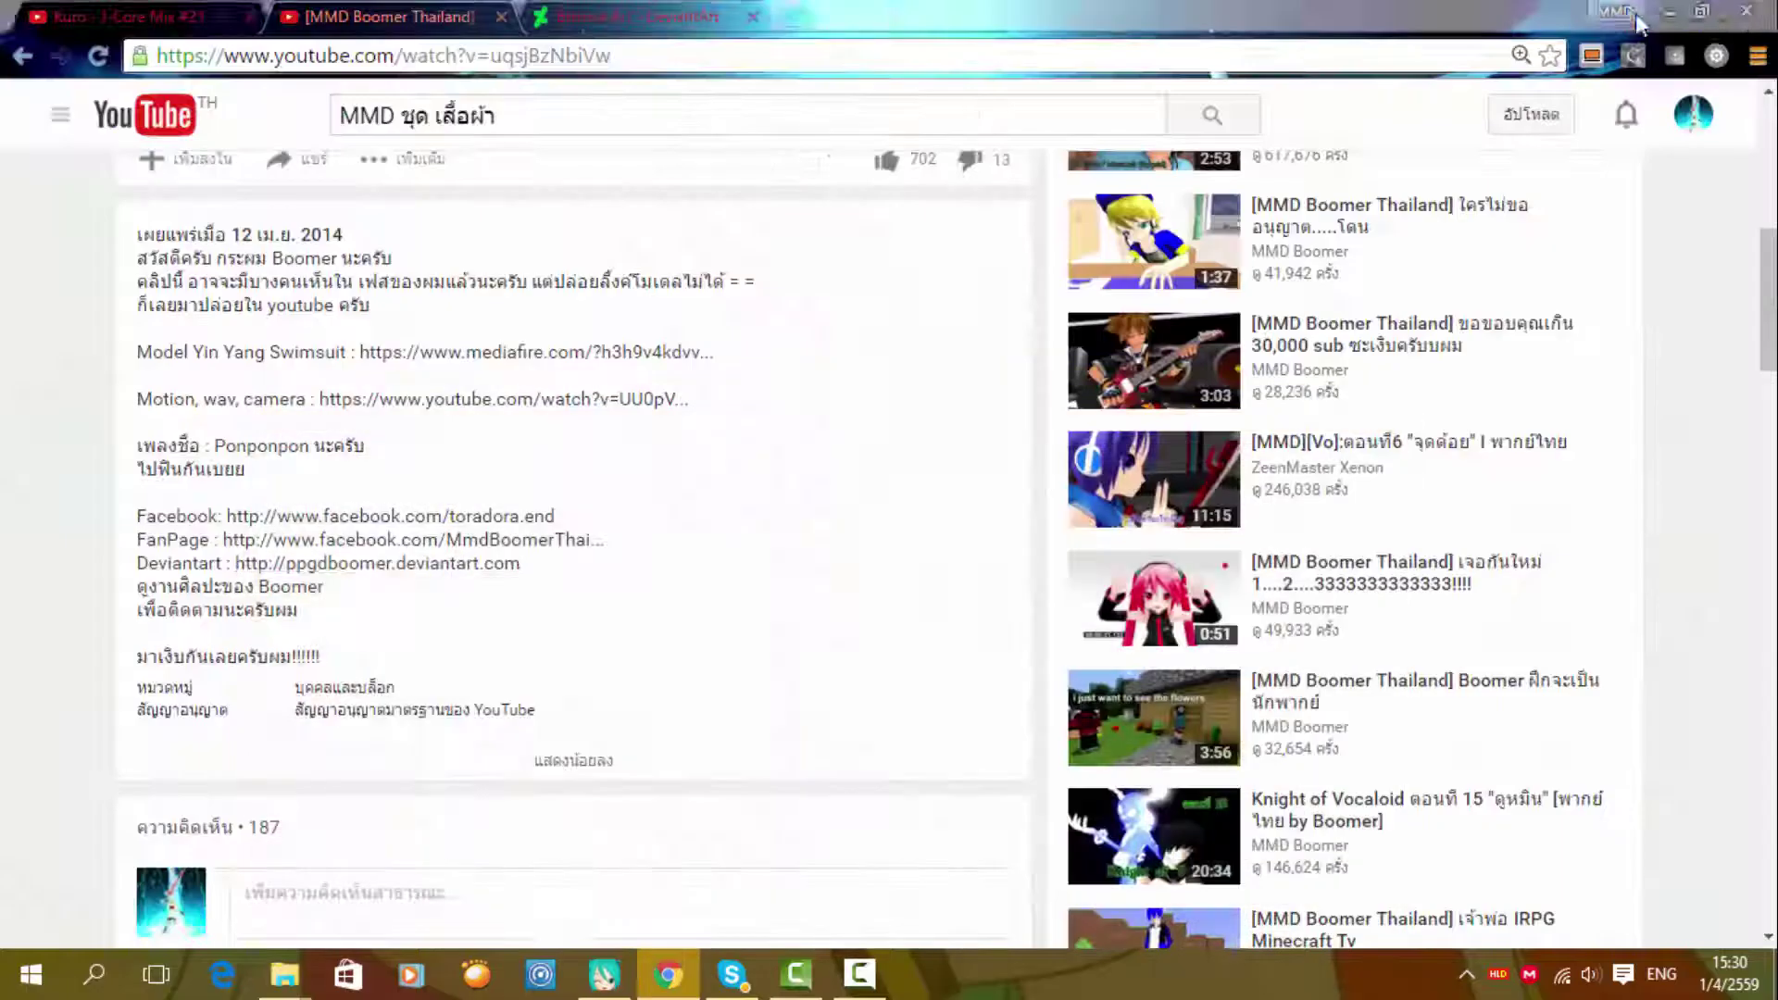
{"action": "left_click", "coordinate": [1663, 15]}
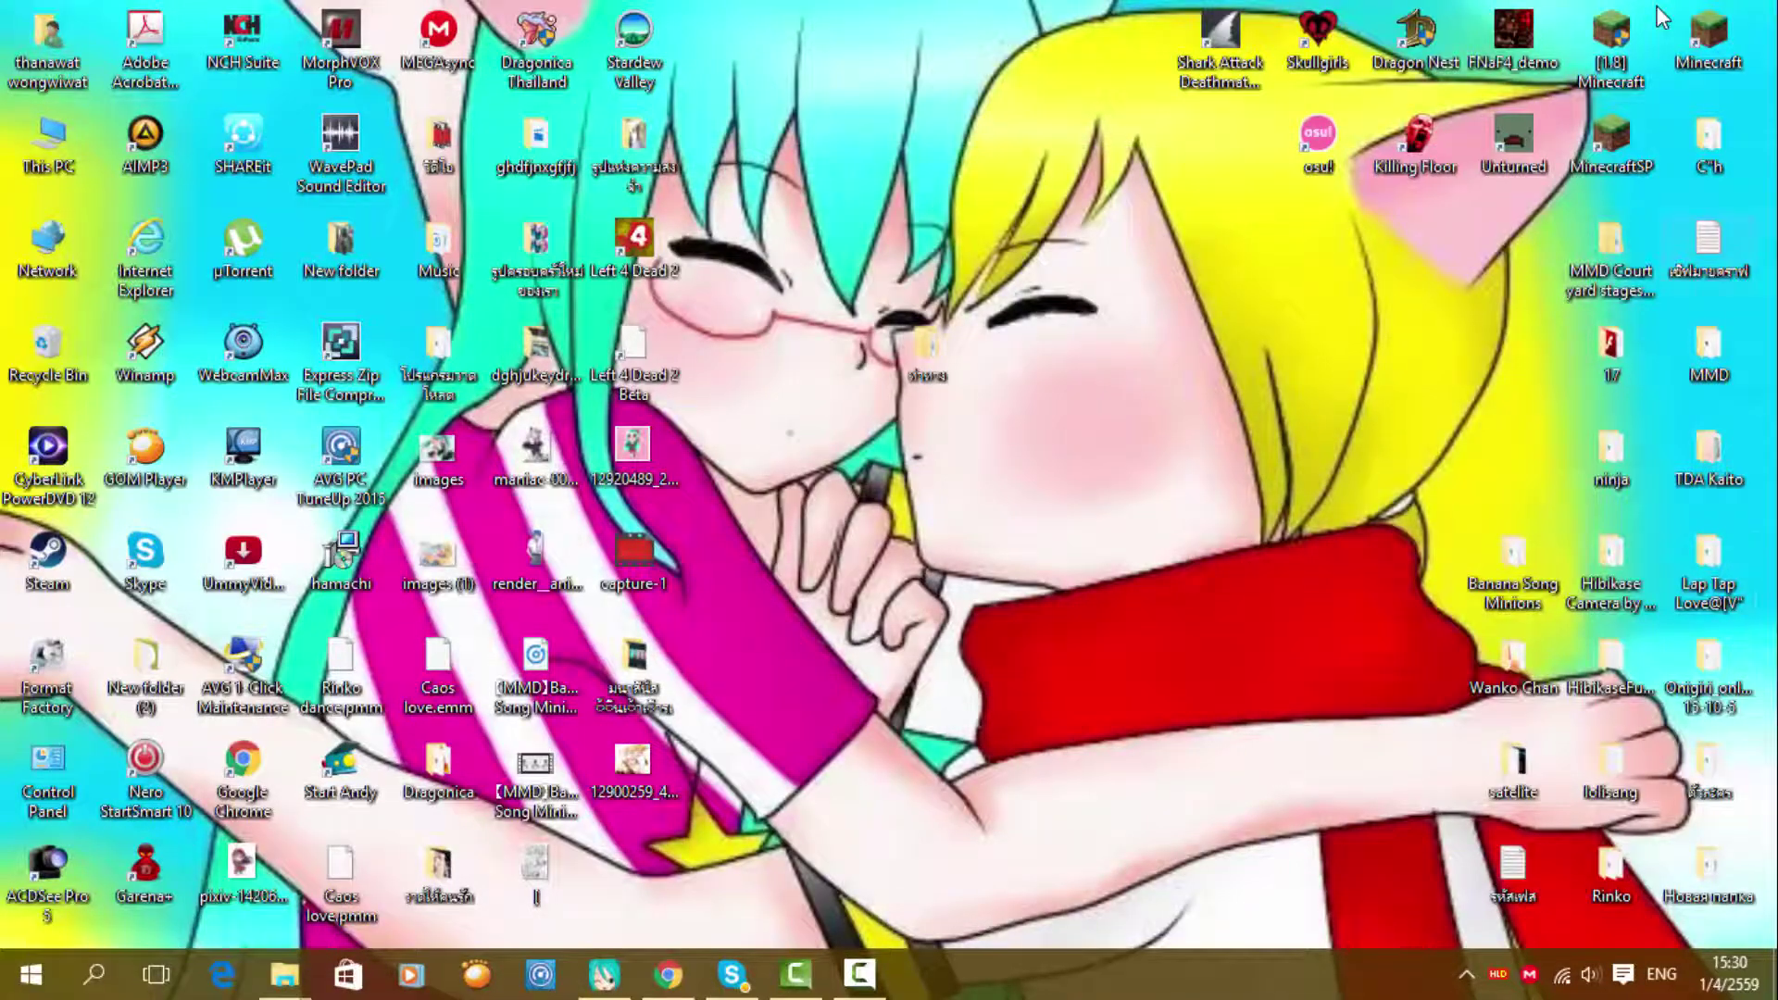
Return to File Explorer and examine the effect folders in MMD > UserFile > Effects
{"action": "left_click", "coordinate": [284, 975]}
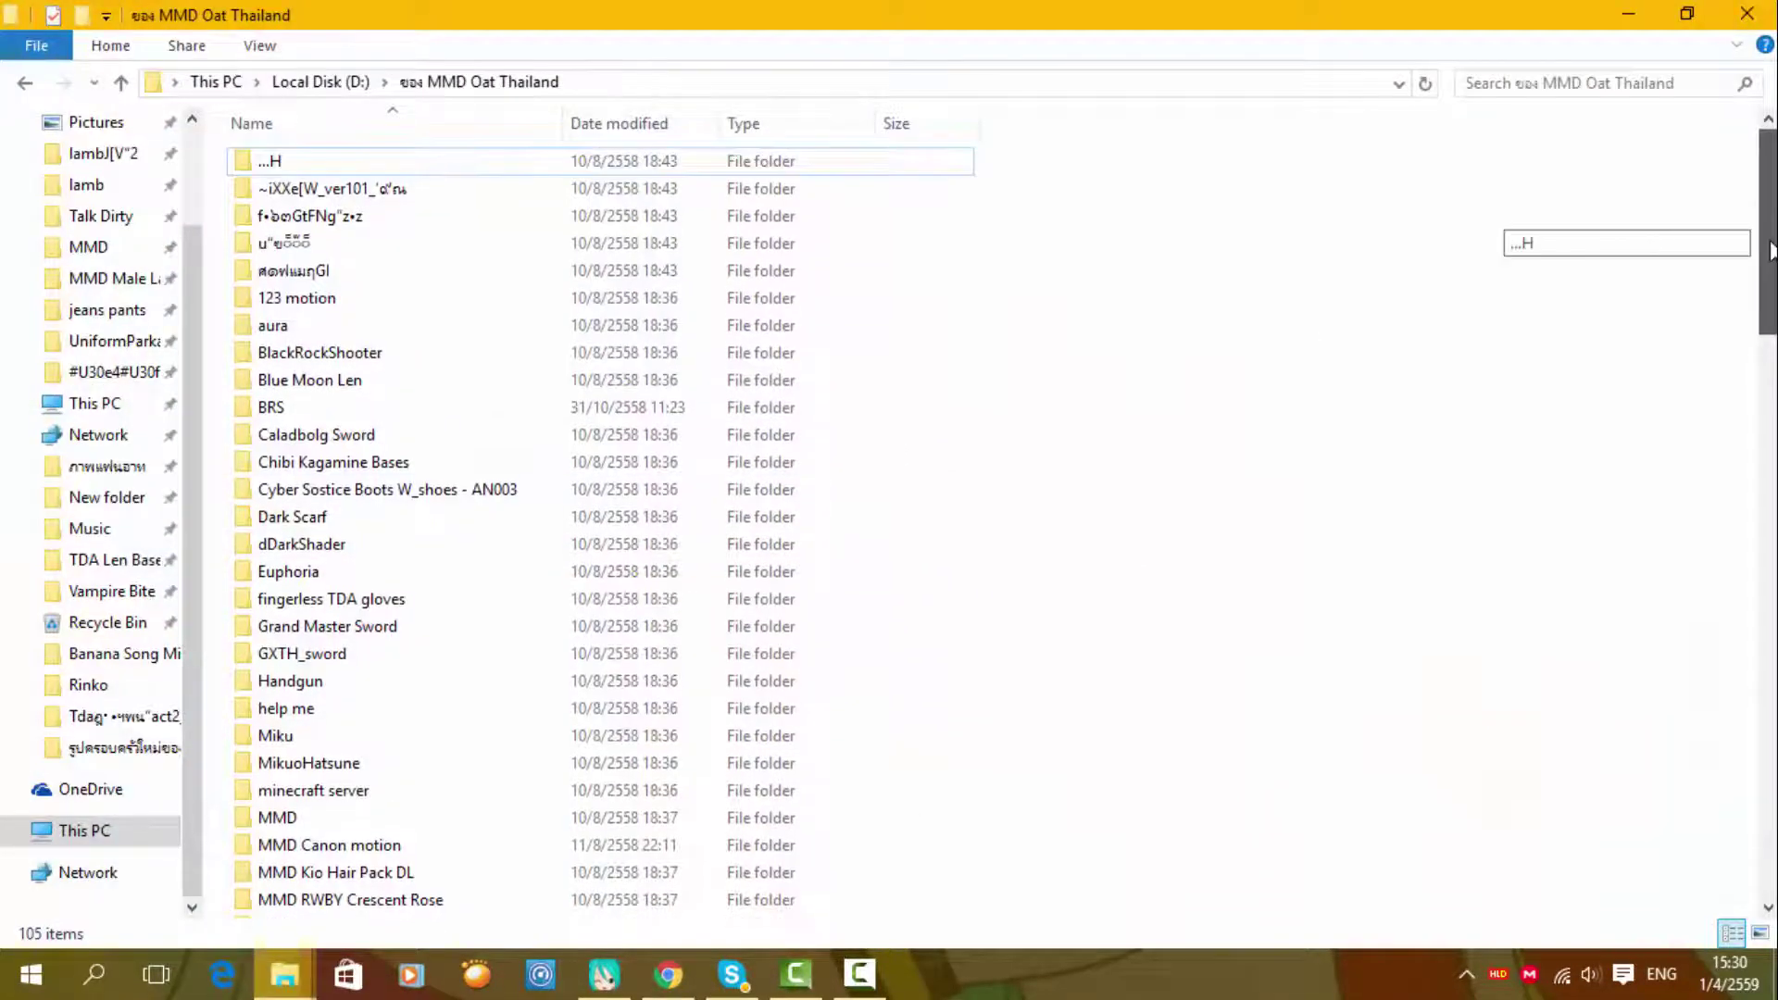
{"action": "left_click_drag", "start_coordinate": [1771, 248], "coordinate": [1648, 333]}
{"action": "double_click", "coordinate": [435, 454]}
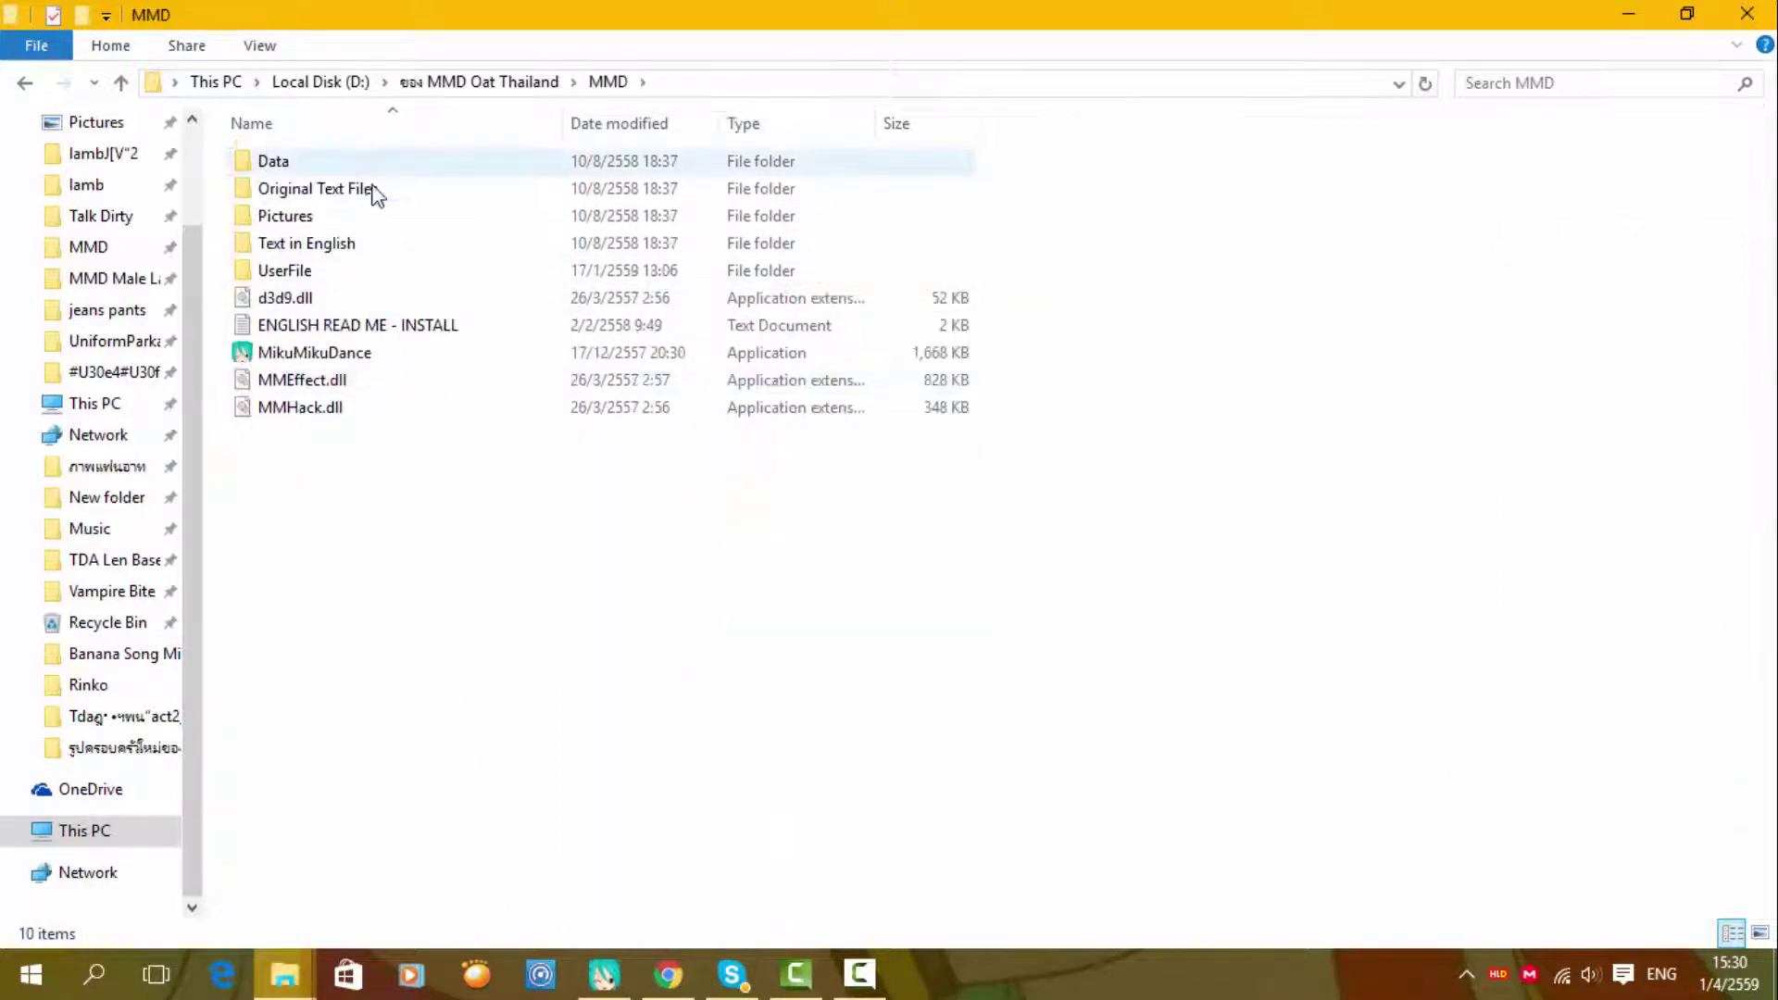
{"action": "double_click", "coordinate": [375, 270]}
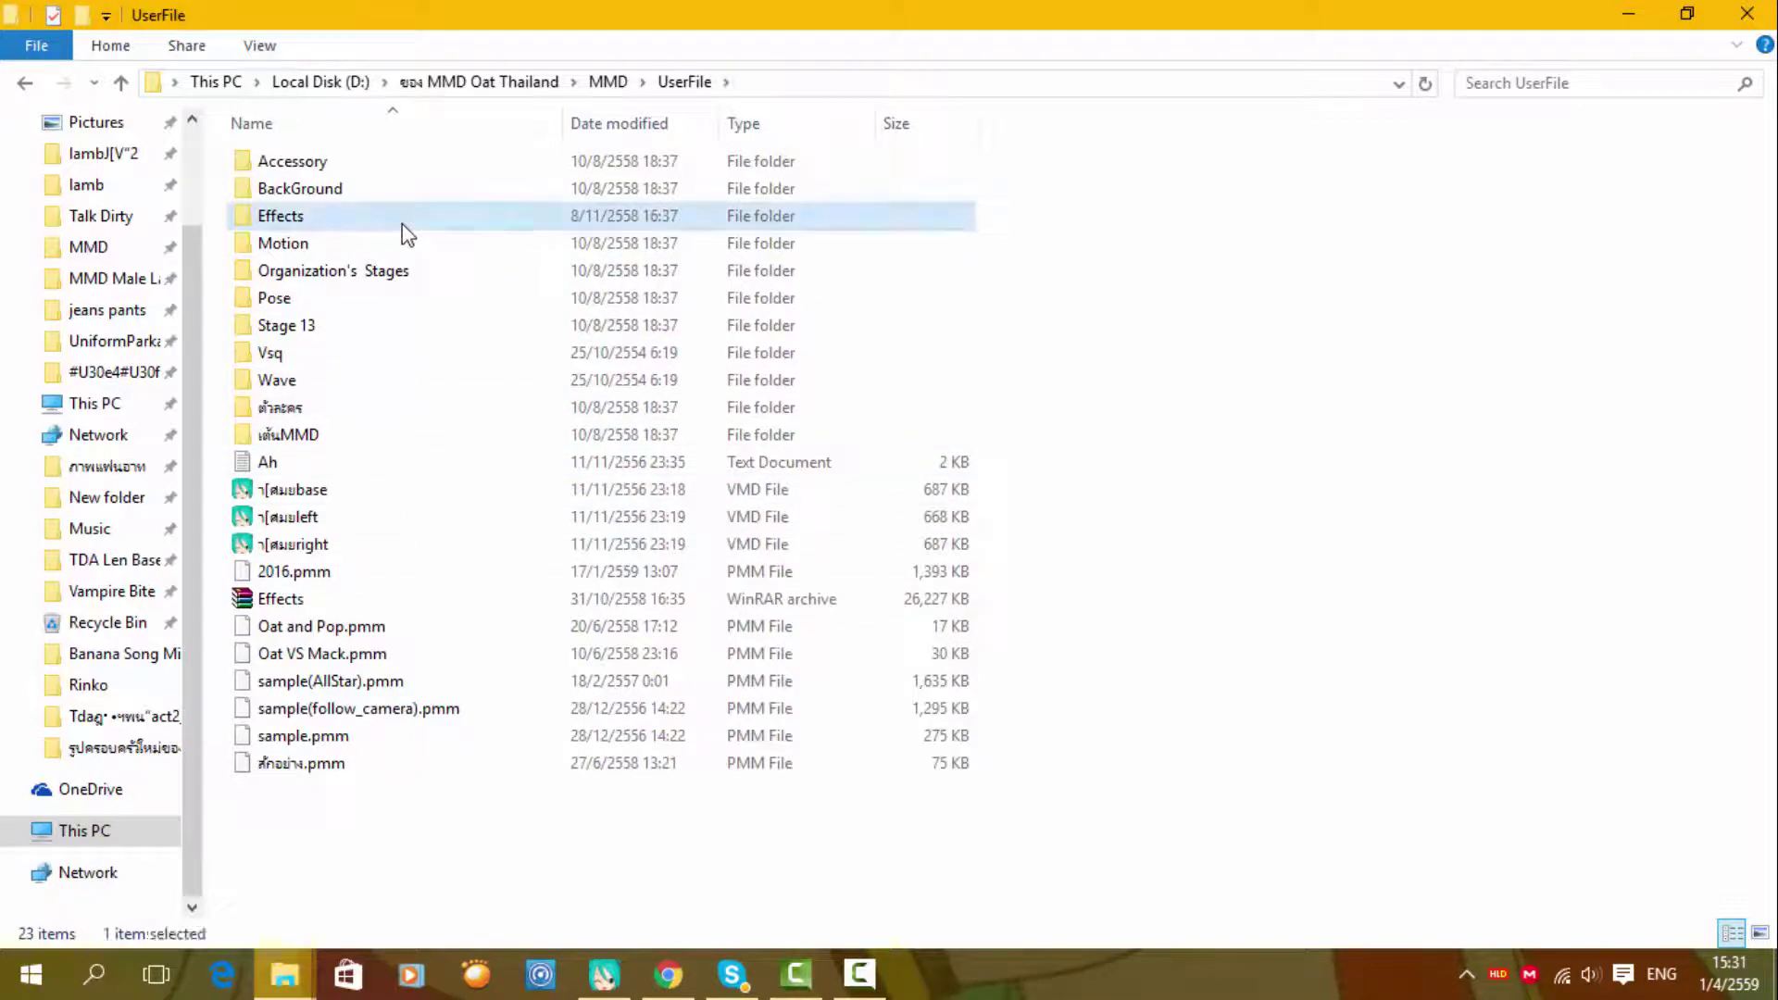
{"action": "double_click", "coordinate": [400, 220]}
{"action": "left_click_drag", "start_coordinate": [1766, 215], "coordinate": [1761, 696]}
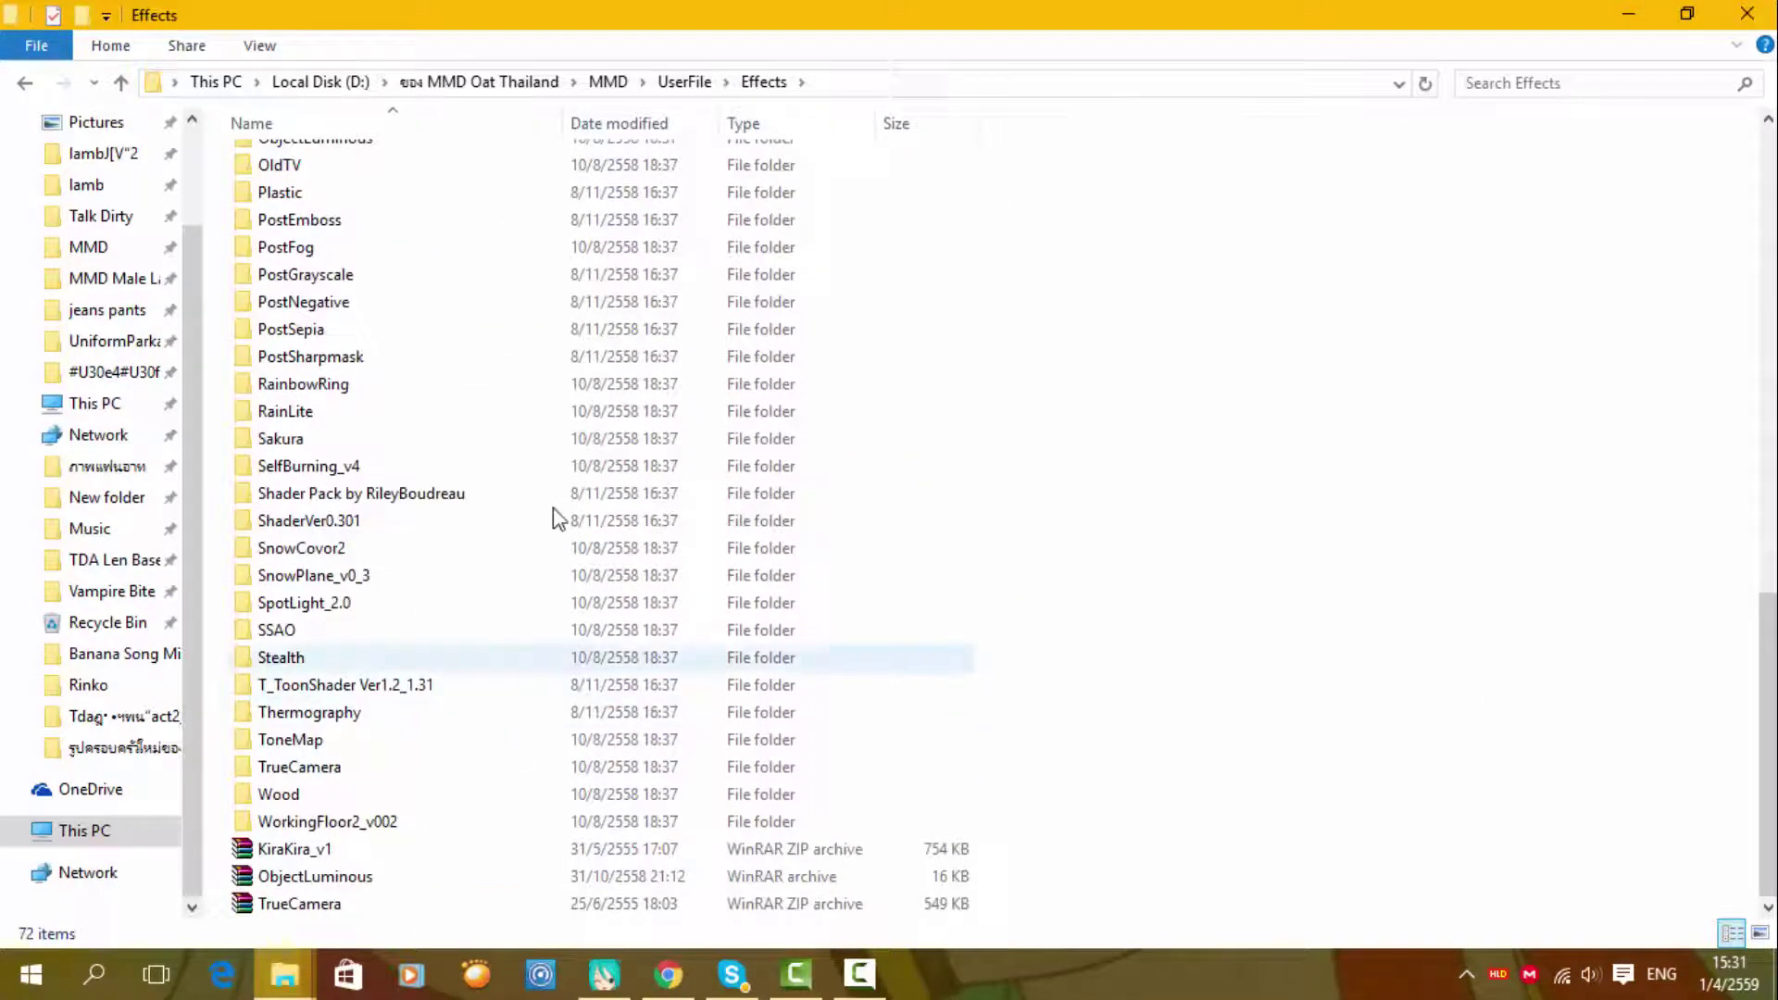
Search Windows for "แบ" and open the แบบการ์ตูน folder
{"action": "left_click", "coordinate": [100, 963]}
{"action": "key", "text": "alt+shift"}
{"action": "type", "text": "แ"}
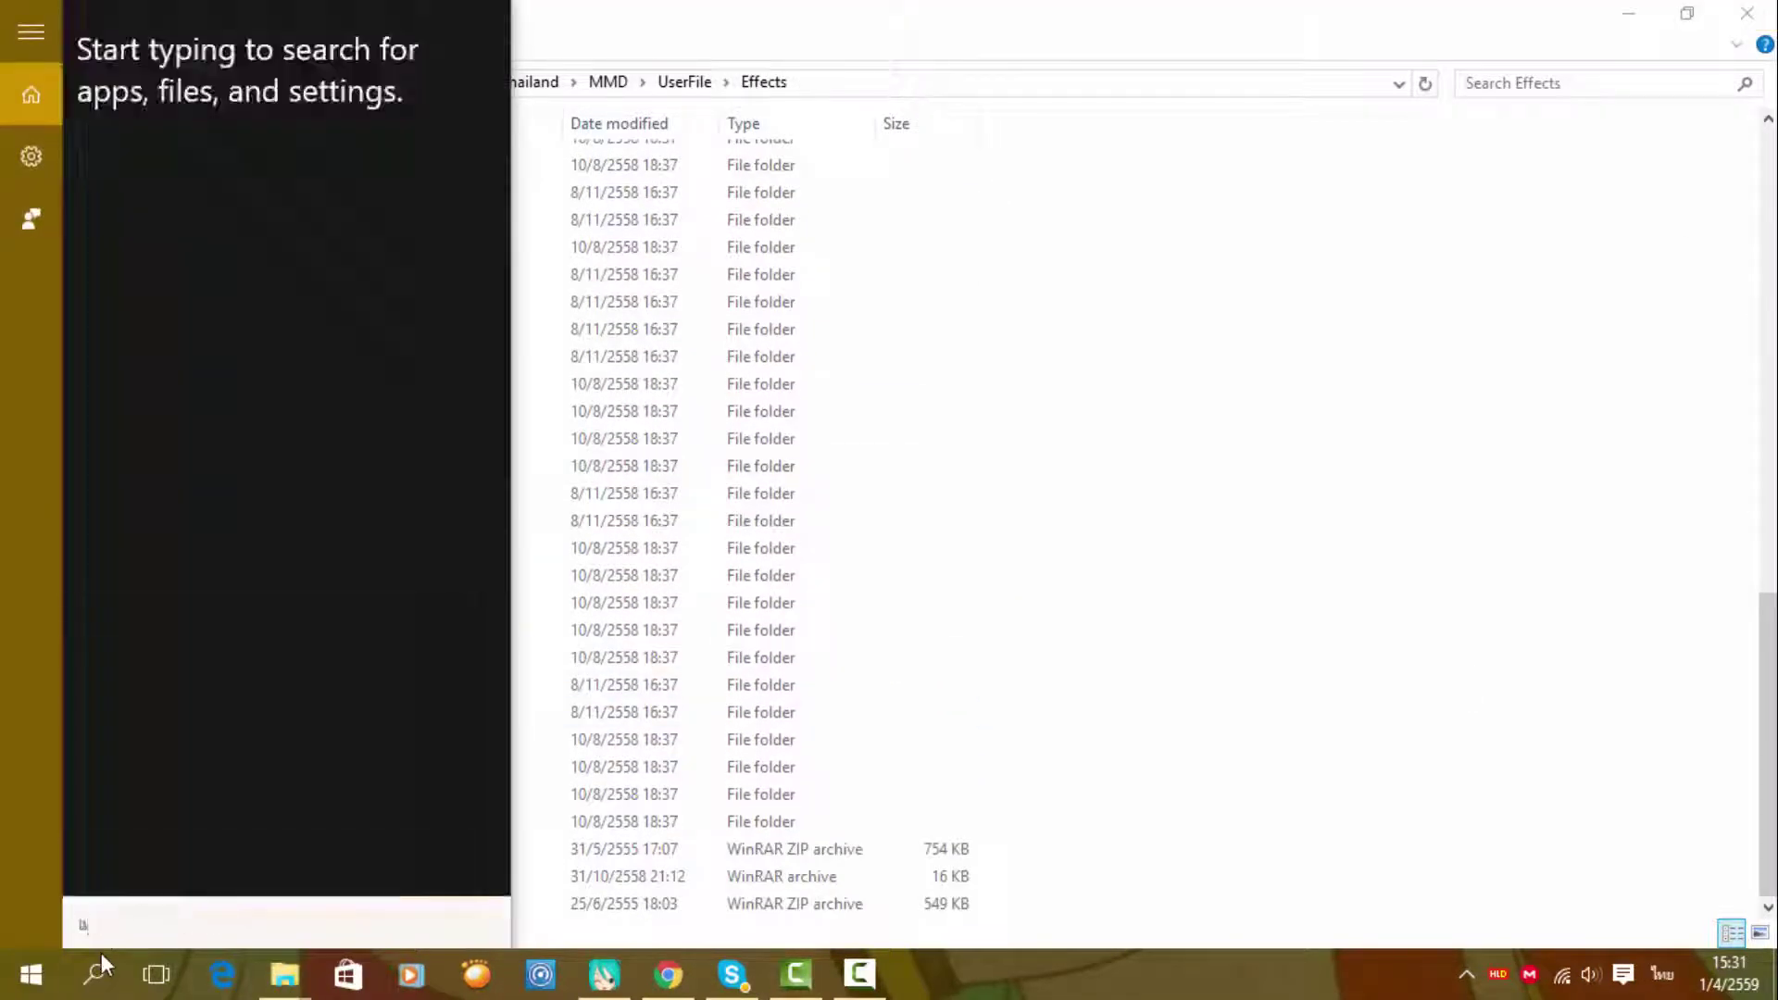
{"action": "type", "text": "บ"}
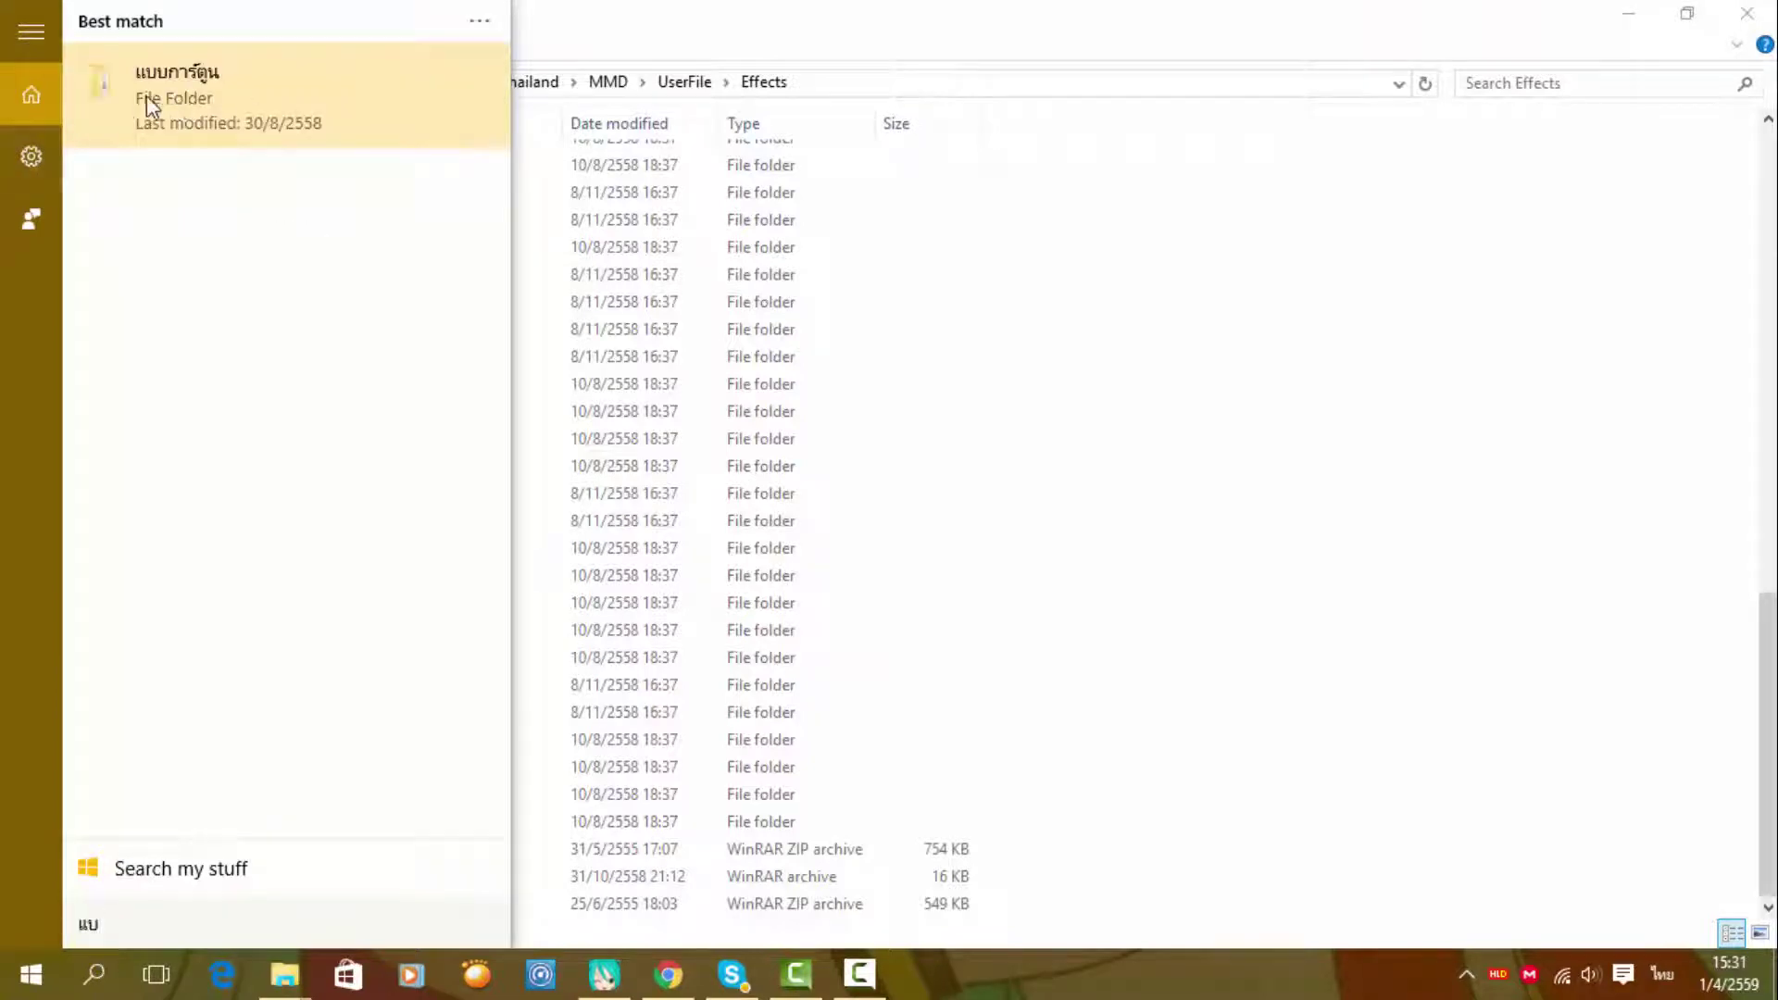
{"action": "left_click", "coordinate": [146, 99]}
{"action": "left_click", "coordinate": [1654, 20]}
{"action": "left_click", "coordinate": [1557, 161]}
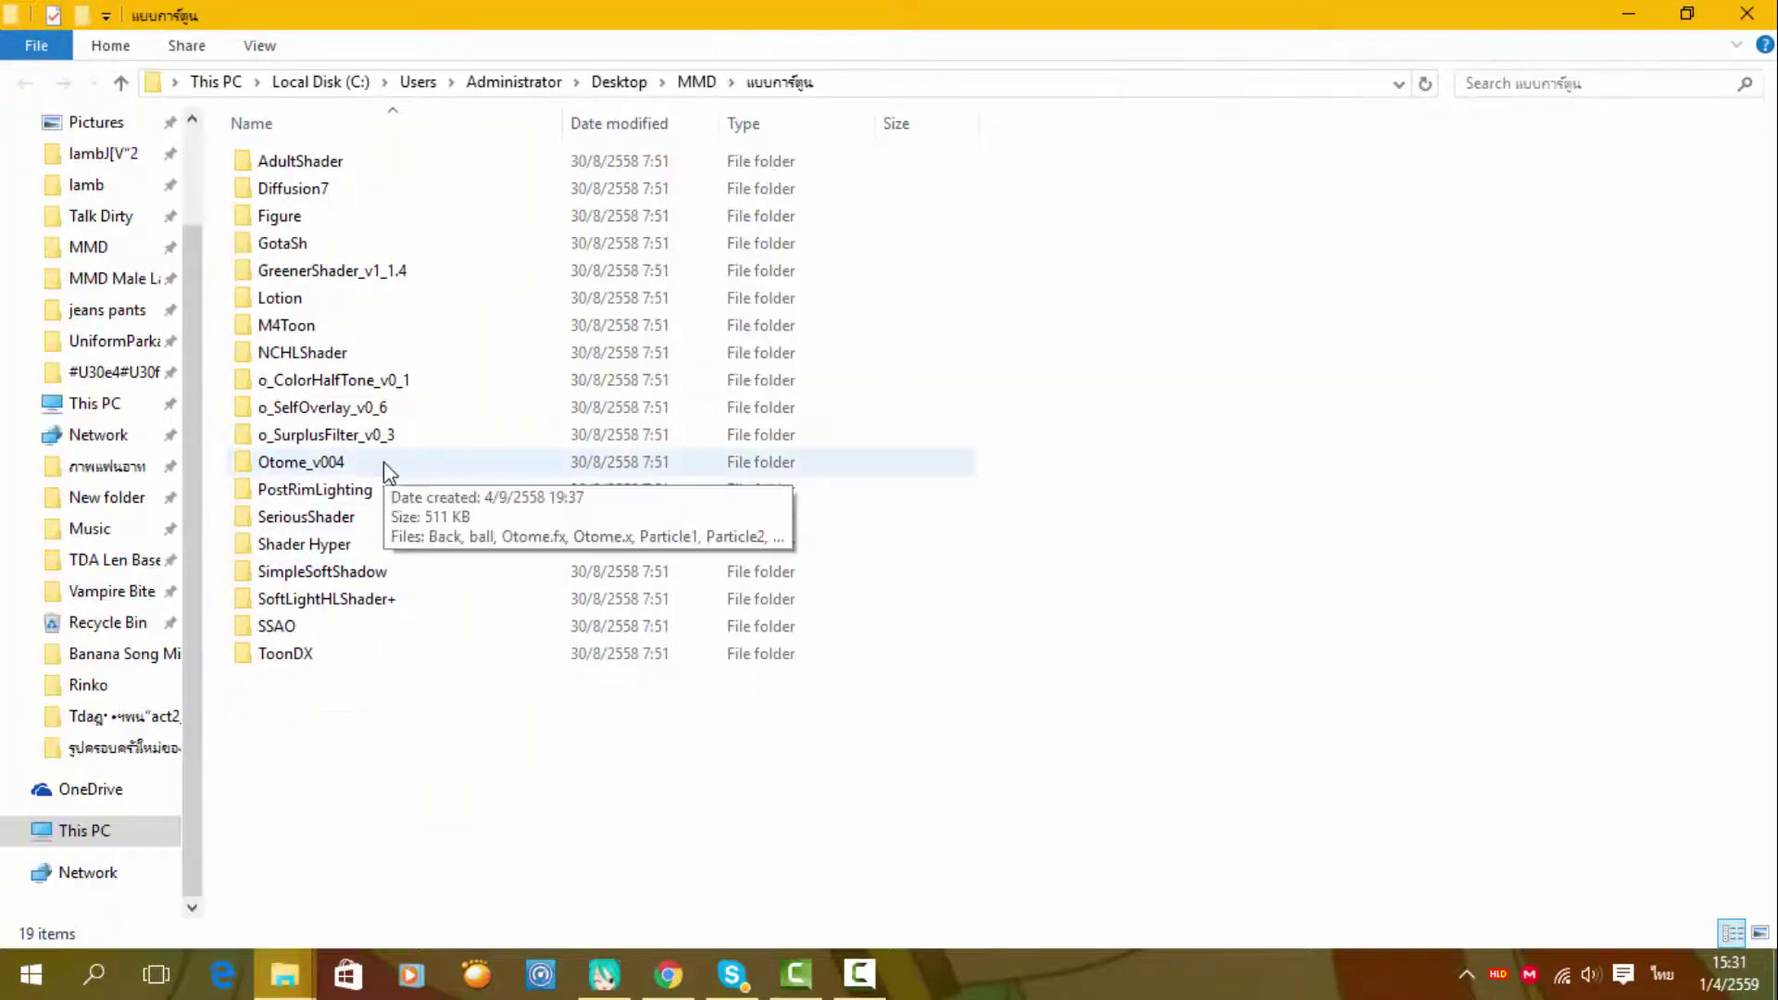
Open the Otome_v004 folder and preview its images, including Particle2, closing each preview
{"action": "double_click", "coordinate": [389, 463]}
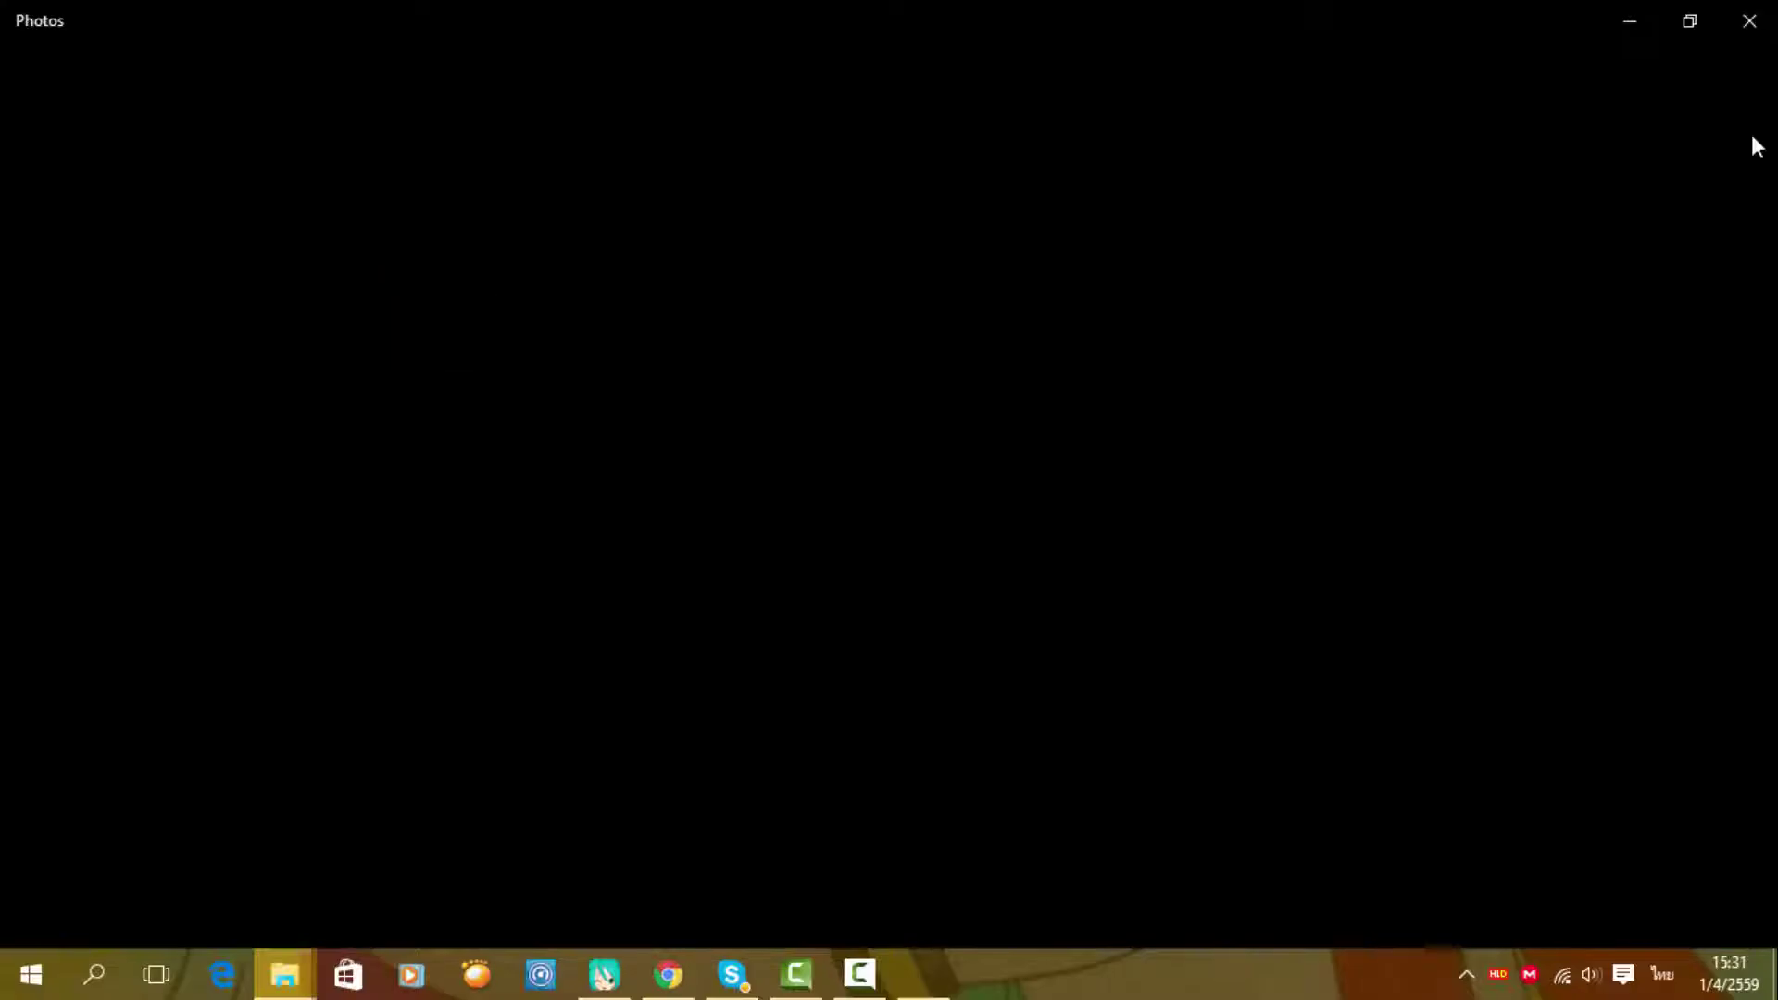
{"action": "left_click", "coordinate": [1757, 24]}
{"action": "double_click", "coordinate": [287, 293]}
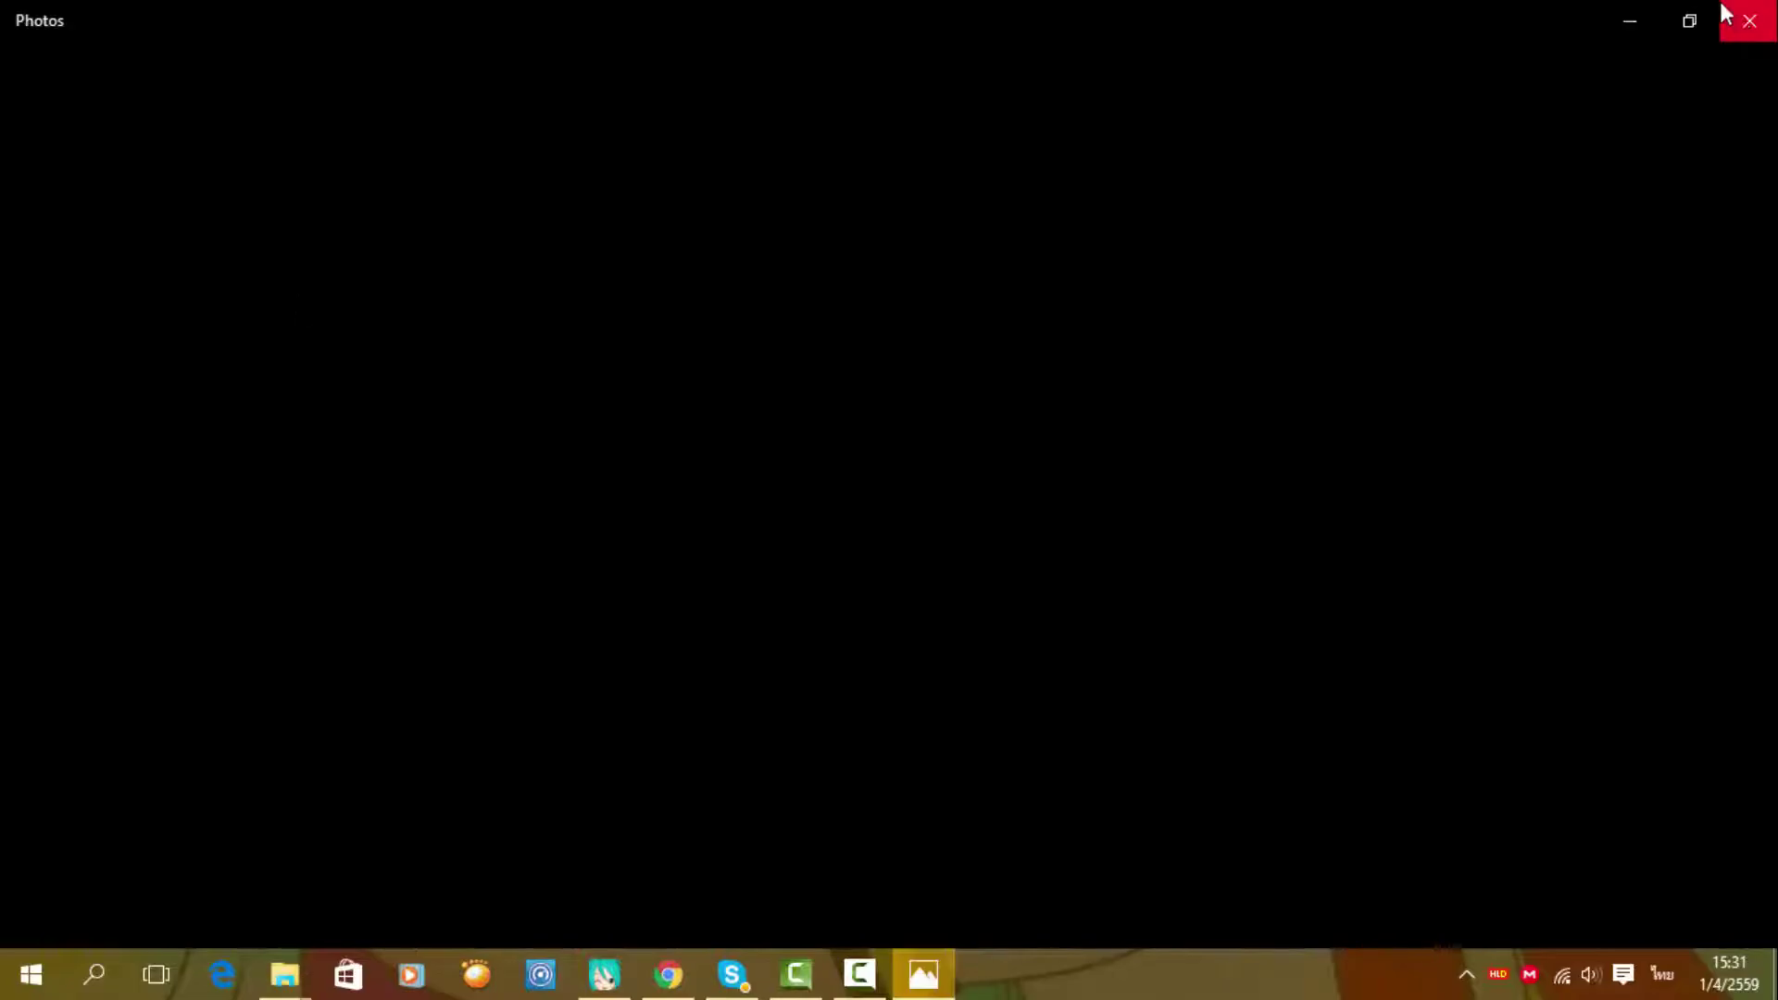
{"action": "left_click", "coordinate": [1747, 24]}
{"action": "left_click", "coordinate": [25, 83]}
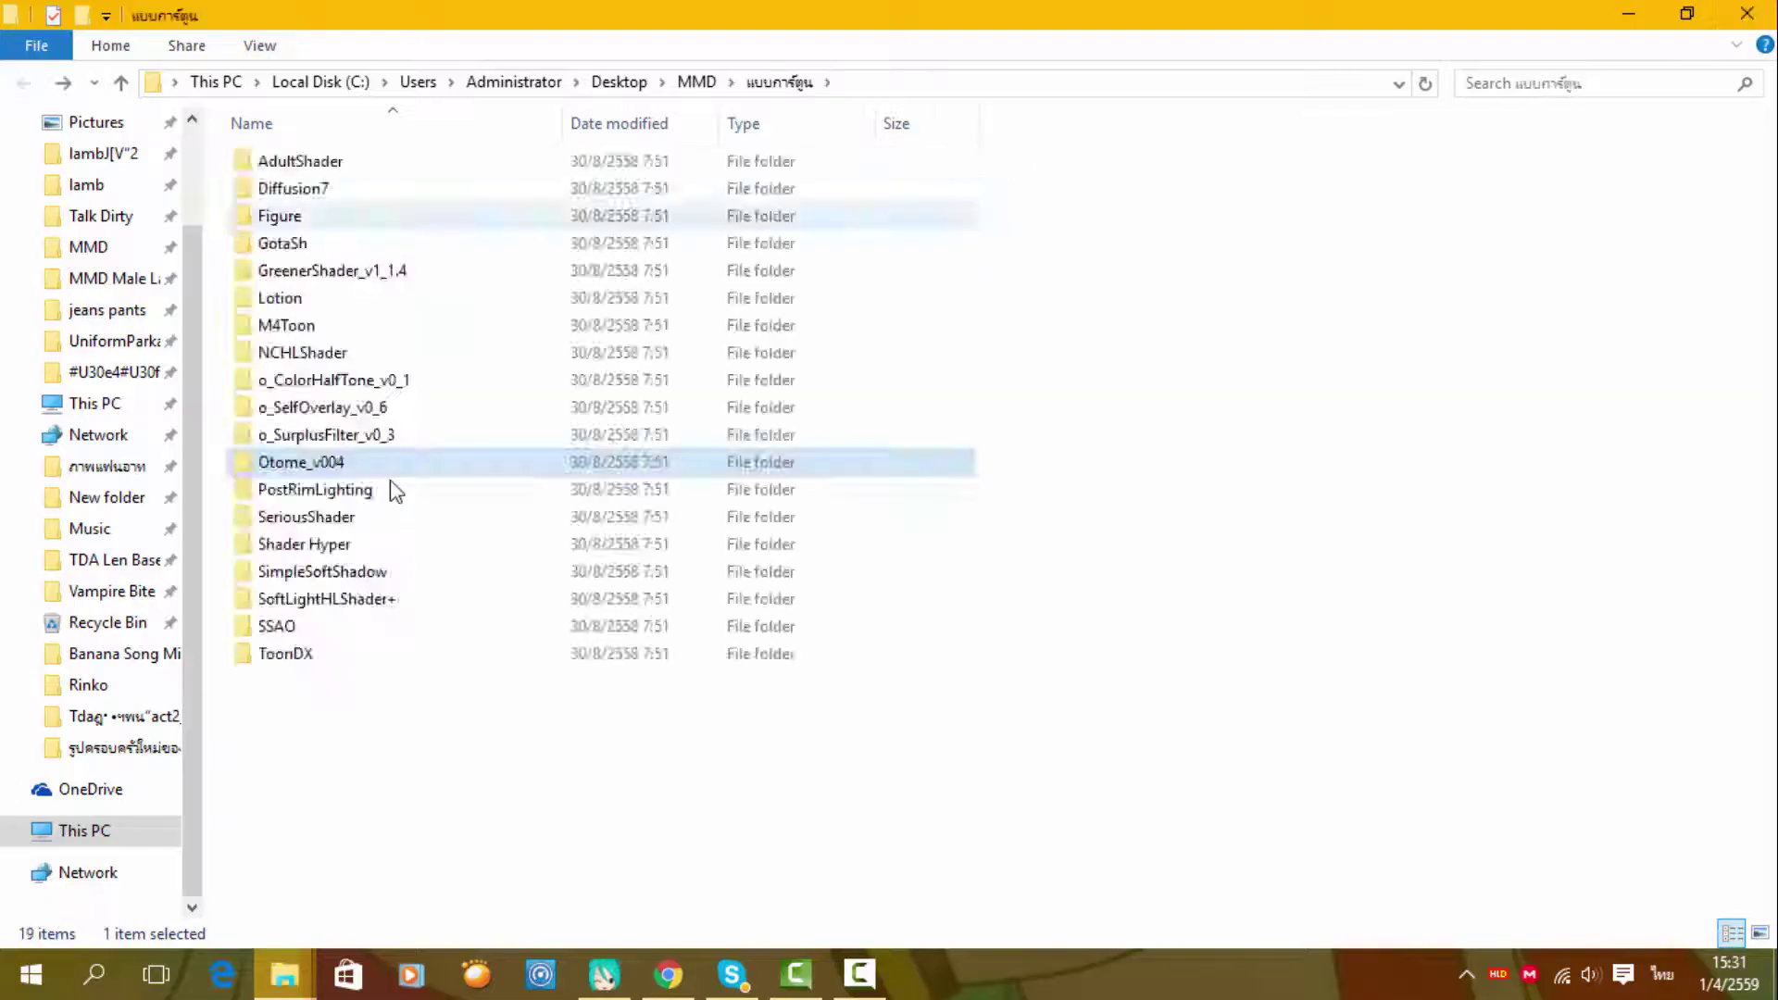
{"action": "double_click", "coordinate": [387, 469]}
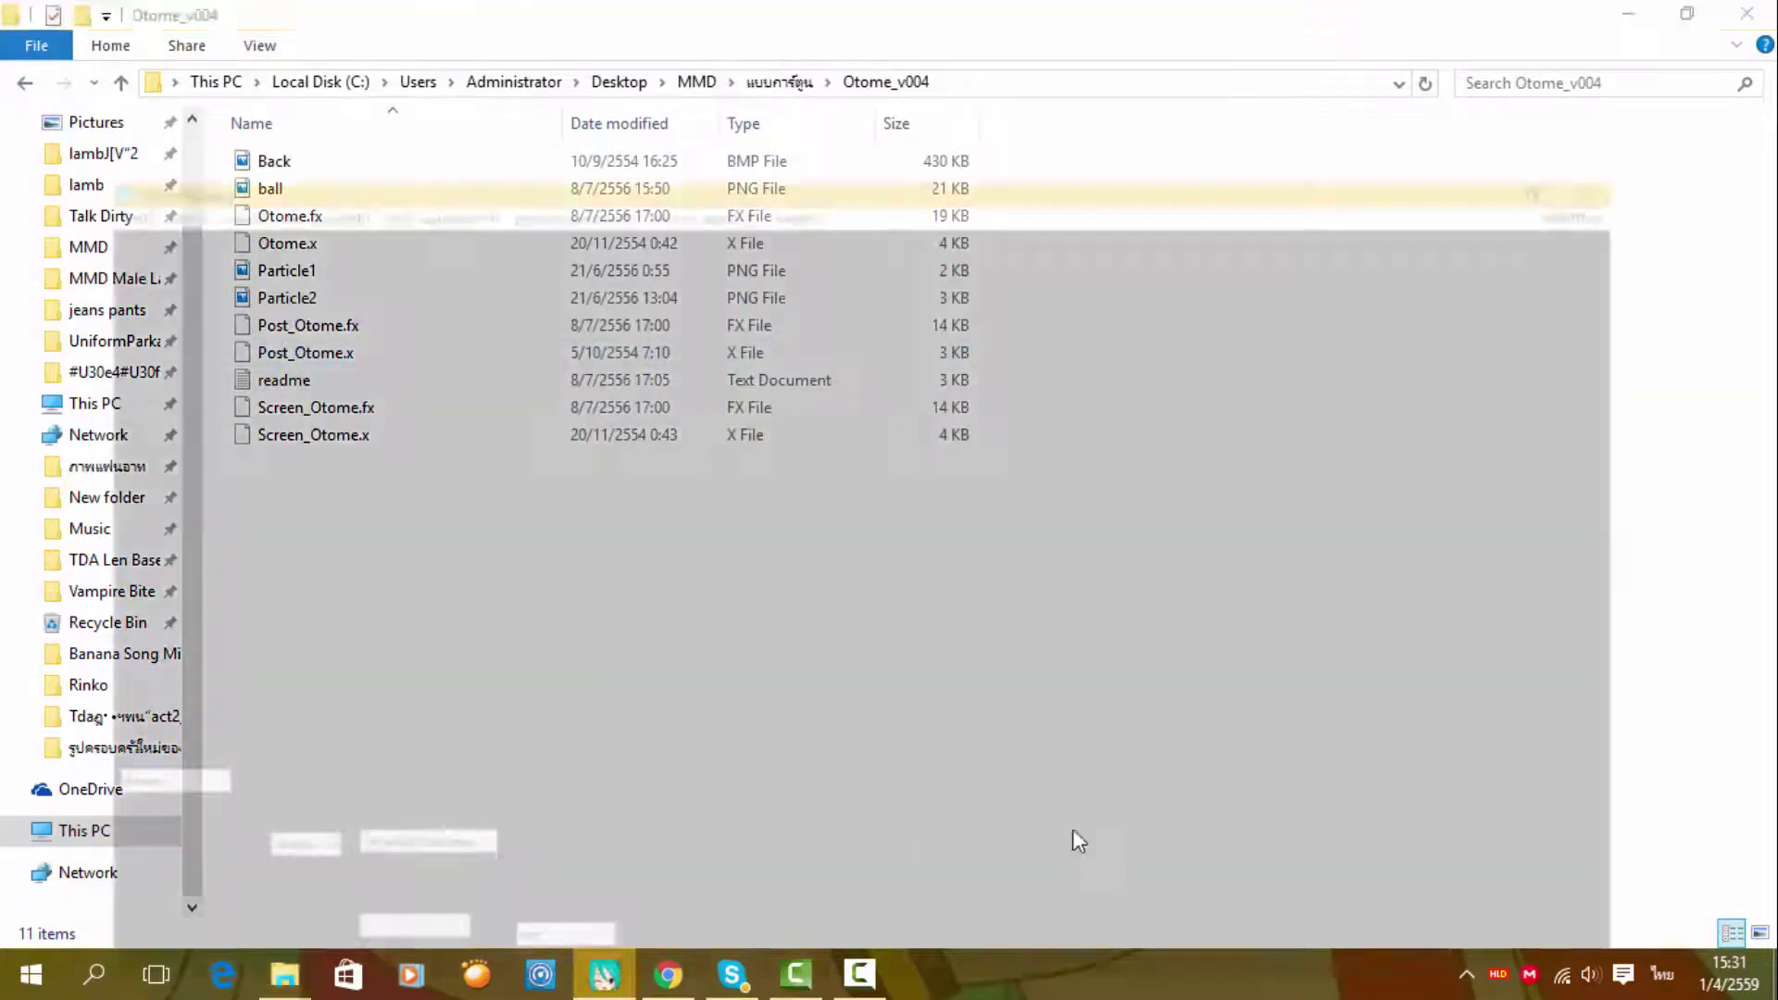
Switch to MikuMikuDance and try to load an accessory by entering the แบบการ์ตูน folder name
{"action": "left_click", "coordinate": [603, 975]}
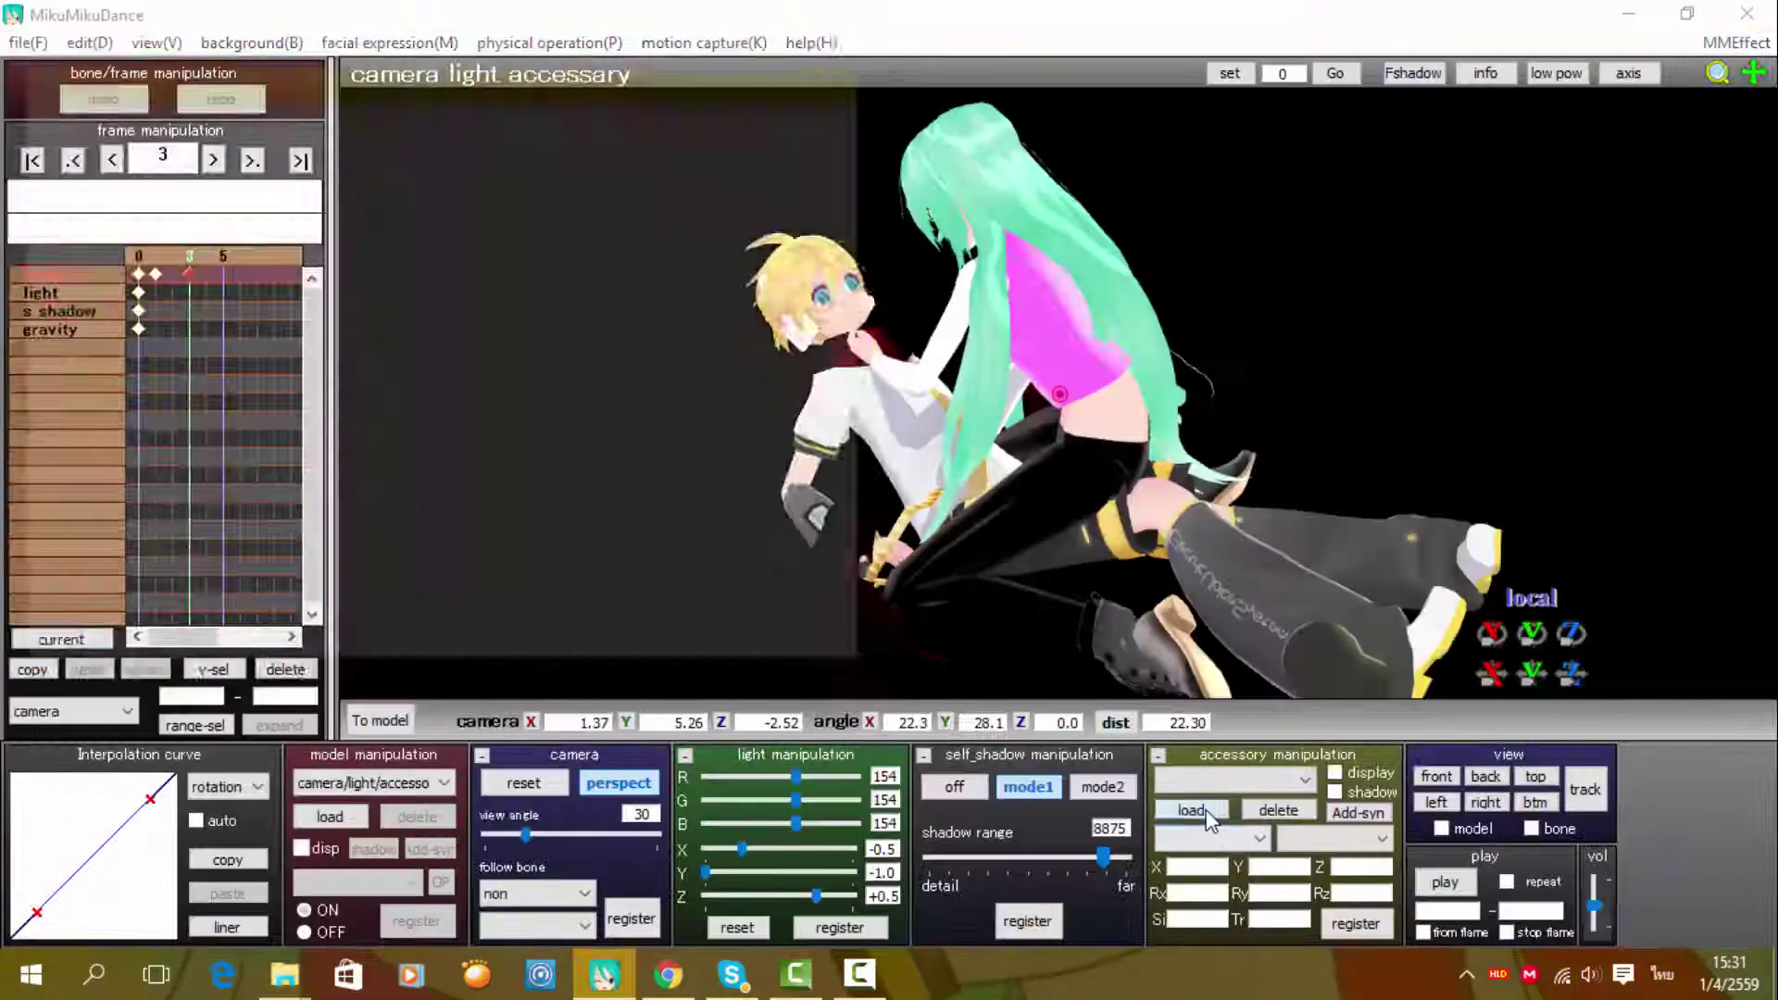
{"action": "left_click", "coordinate": [1191, 809]}
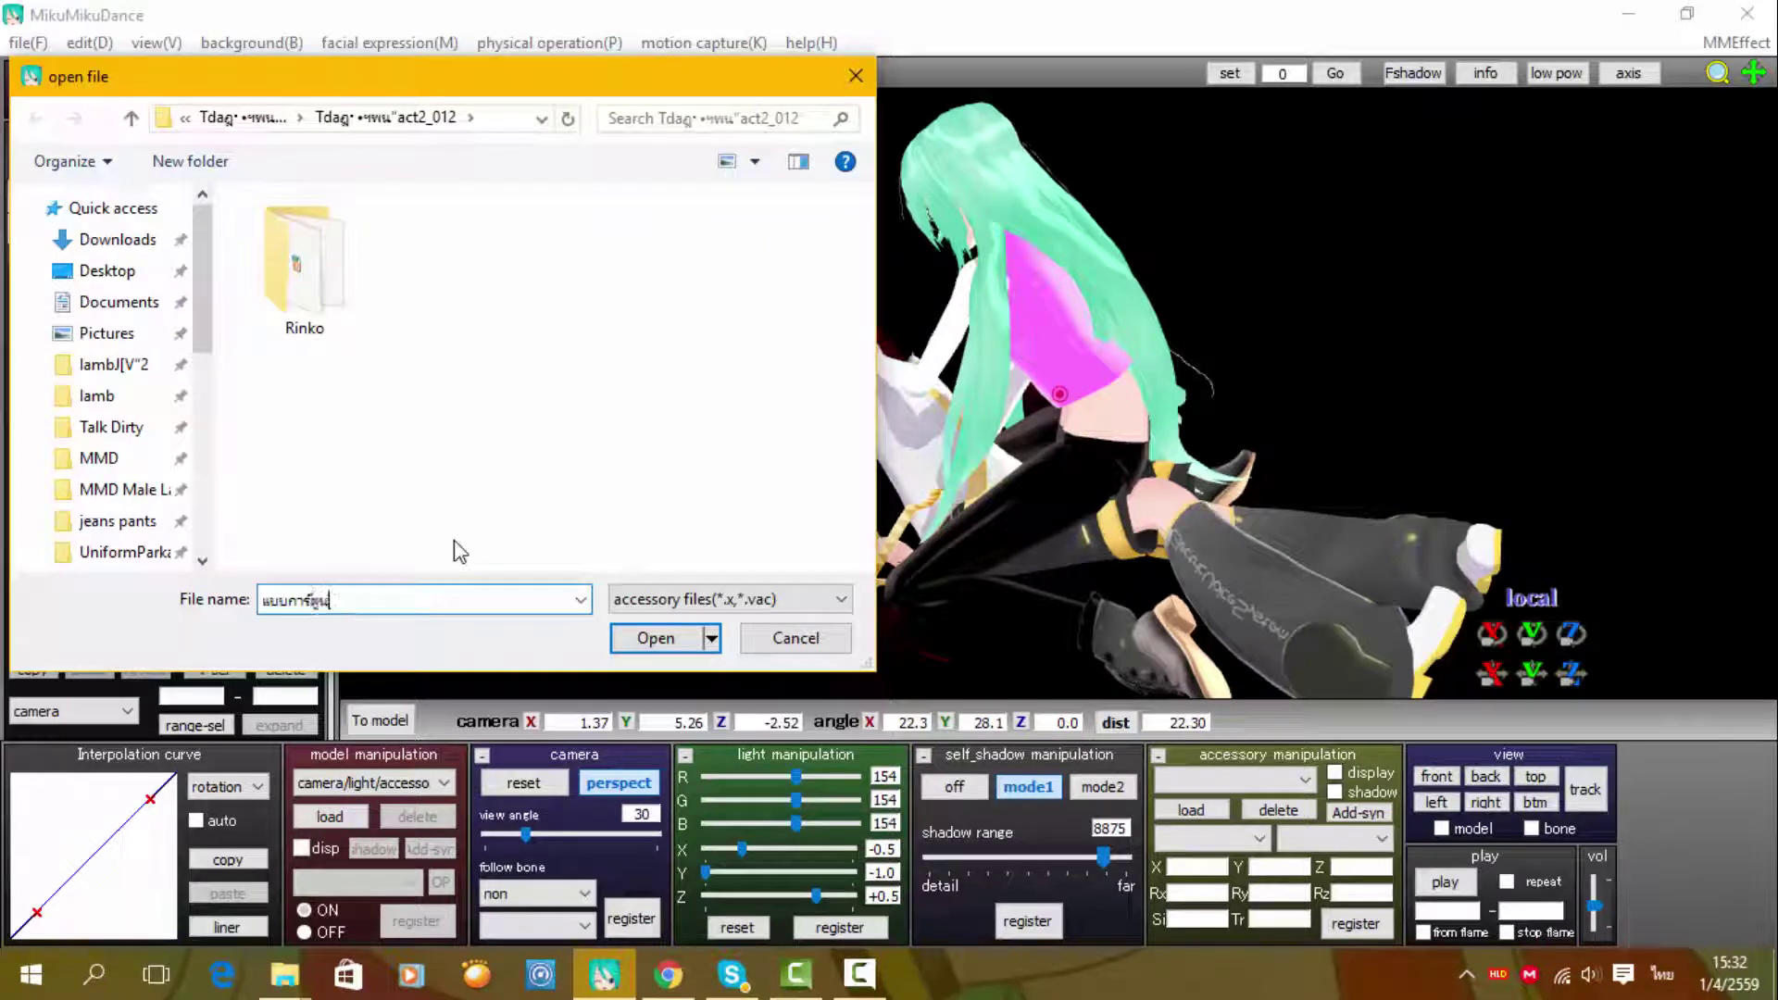
{"action": "left_click", "coordinate": [623, 634]}
{"action": "key", "text": "Return"}
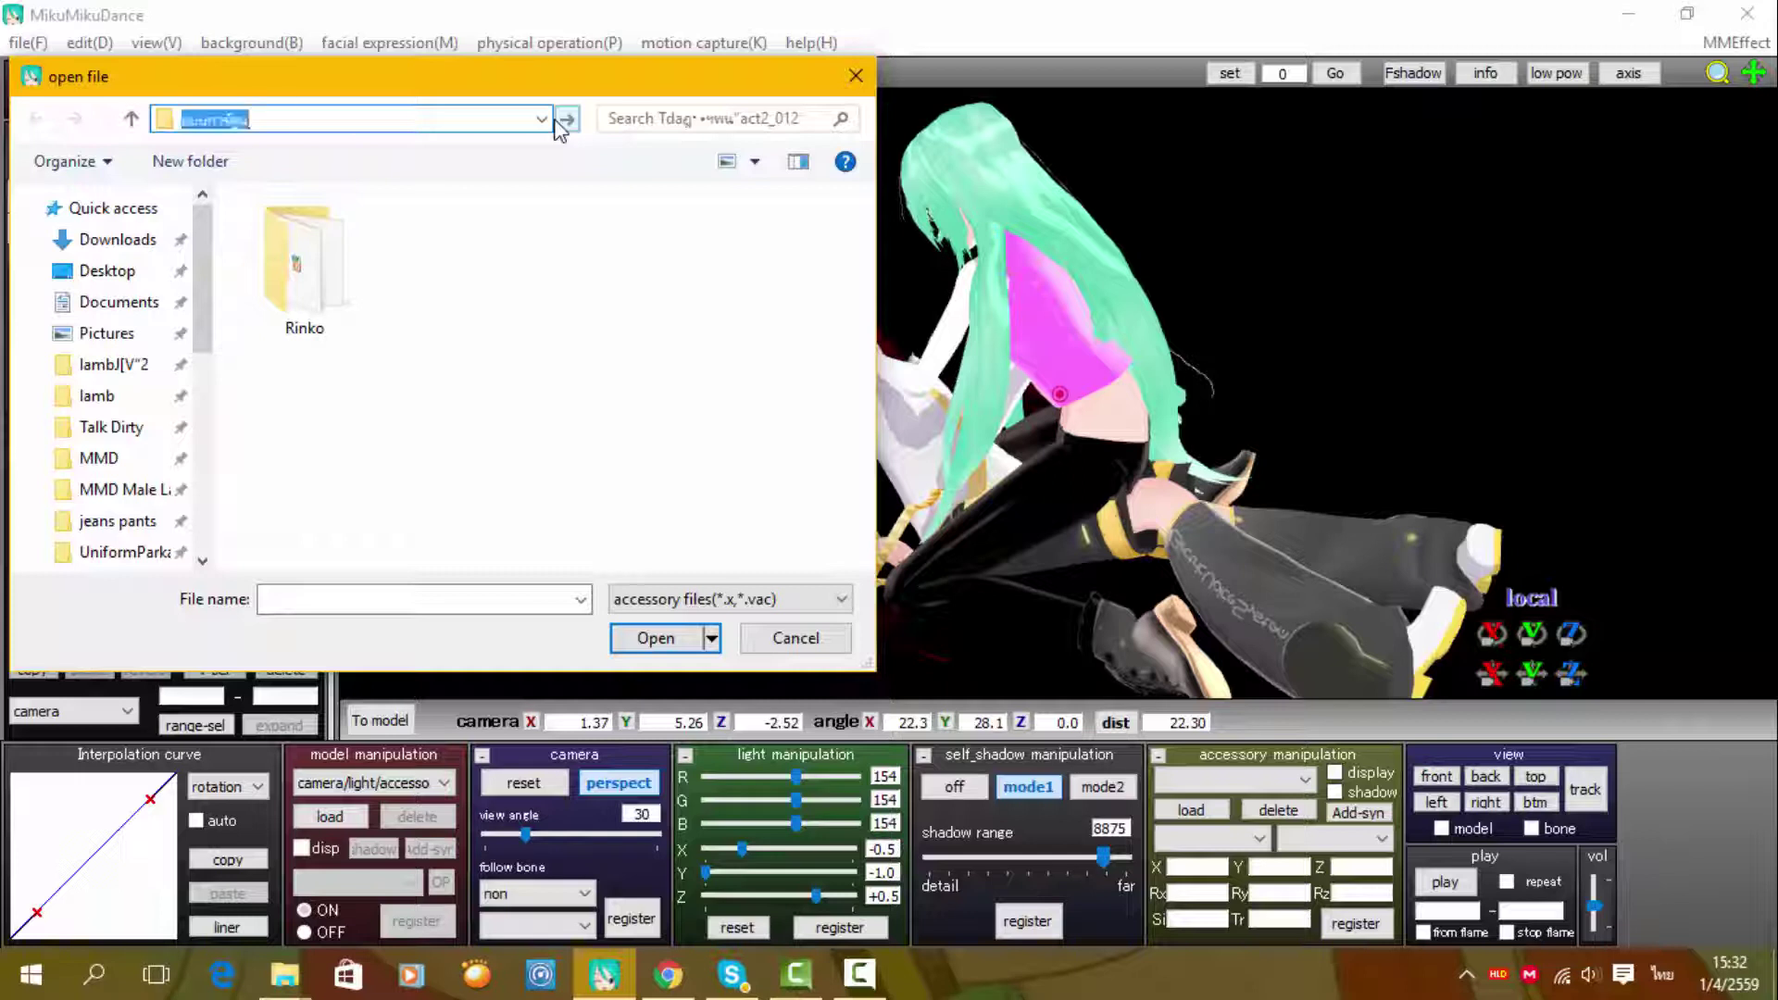
{"action": "scroll", "coordinate": [181, 524], "scroll_direction": "down", "scroll_amount": 4}
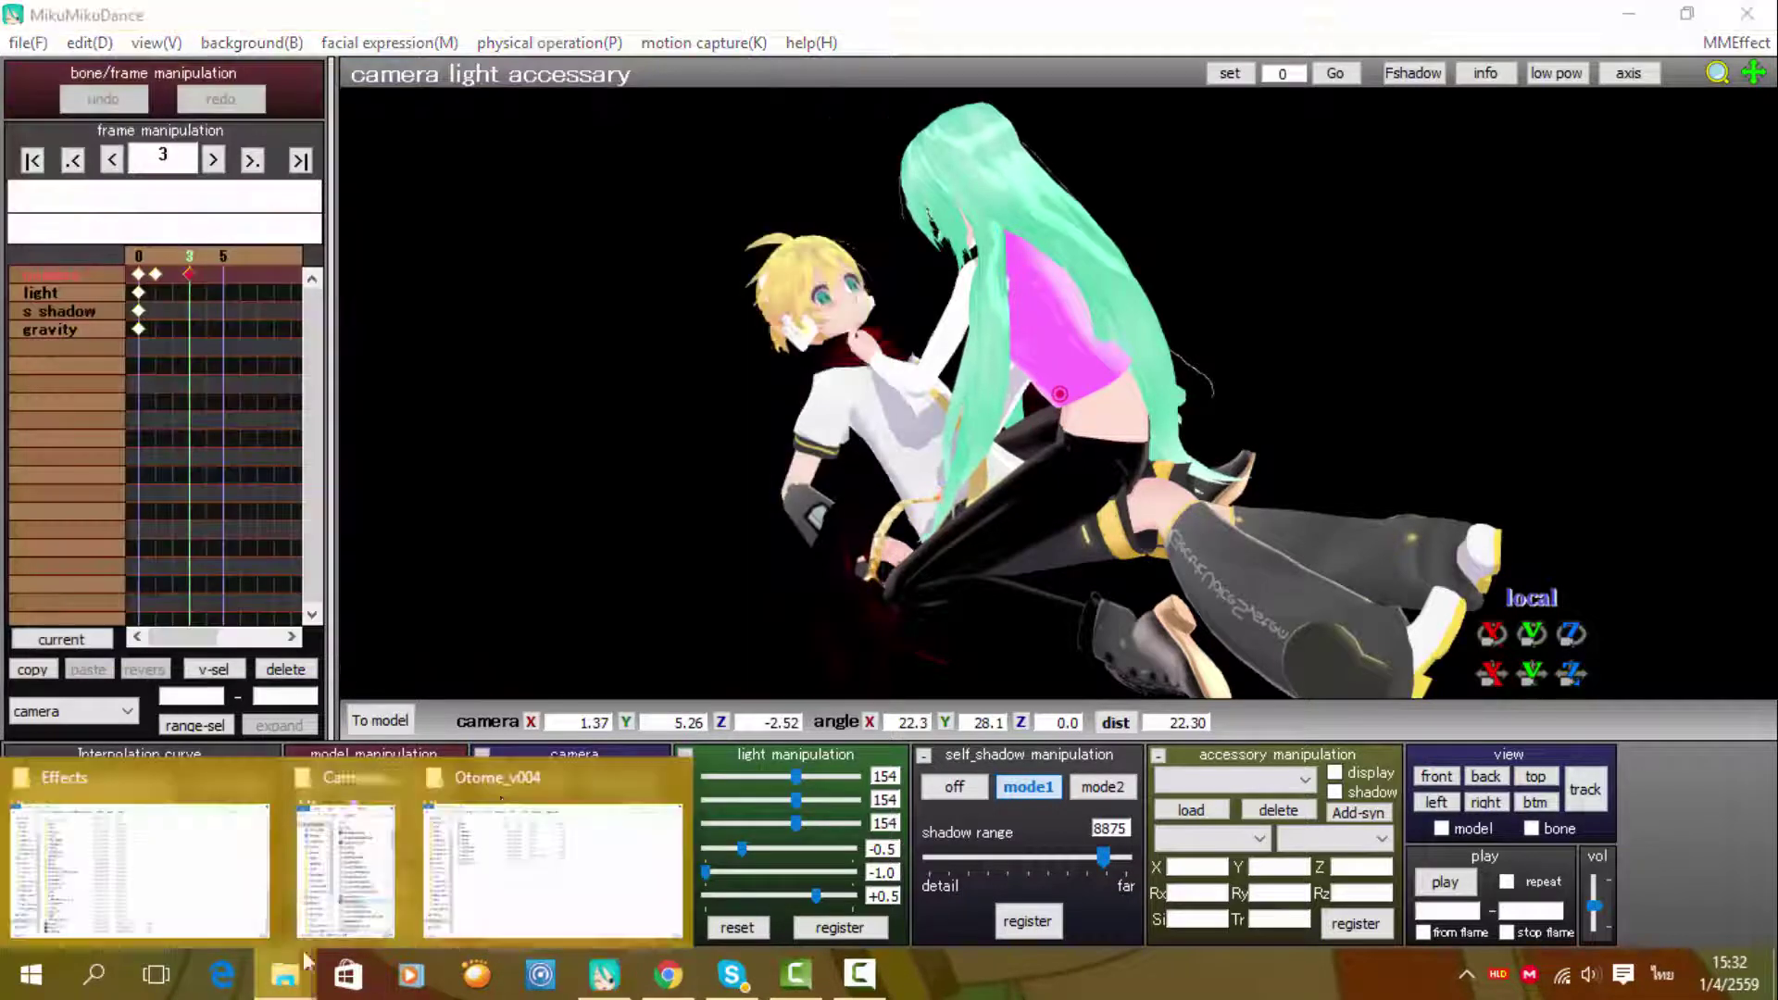
Bring the Otome_v004 folder over the MikuMikuDance scene in a smaller window and add Otome.x from it as an accessory
{"action": "left_click", "coordinate": [556, 862]}
{"action": "left_click", "coordinate": [1687, 13]}
{"action": "left_click_drag", "start_coordinate": [1477, 171], "coordinate": [529, 210]}
{"action": "left_click", "coordinate": [1640, 348]}
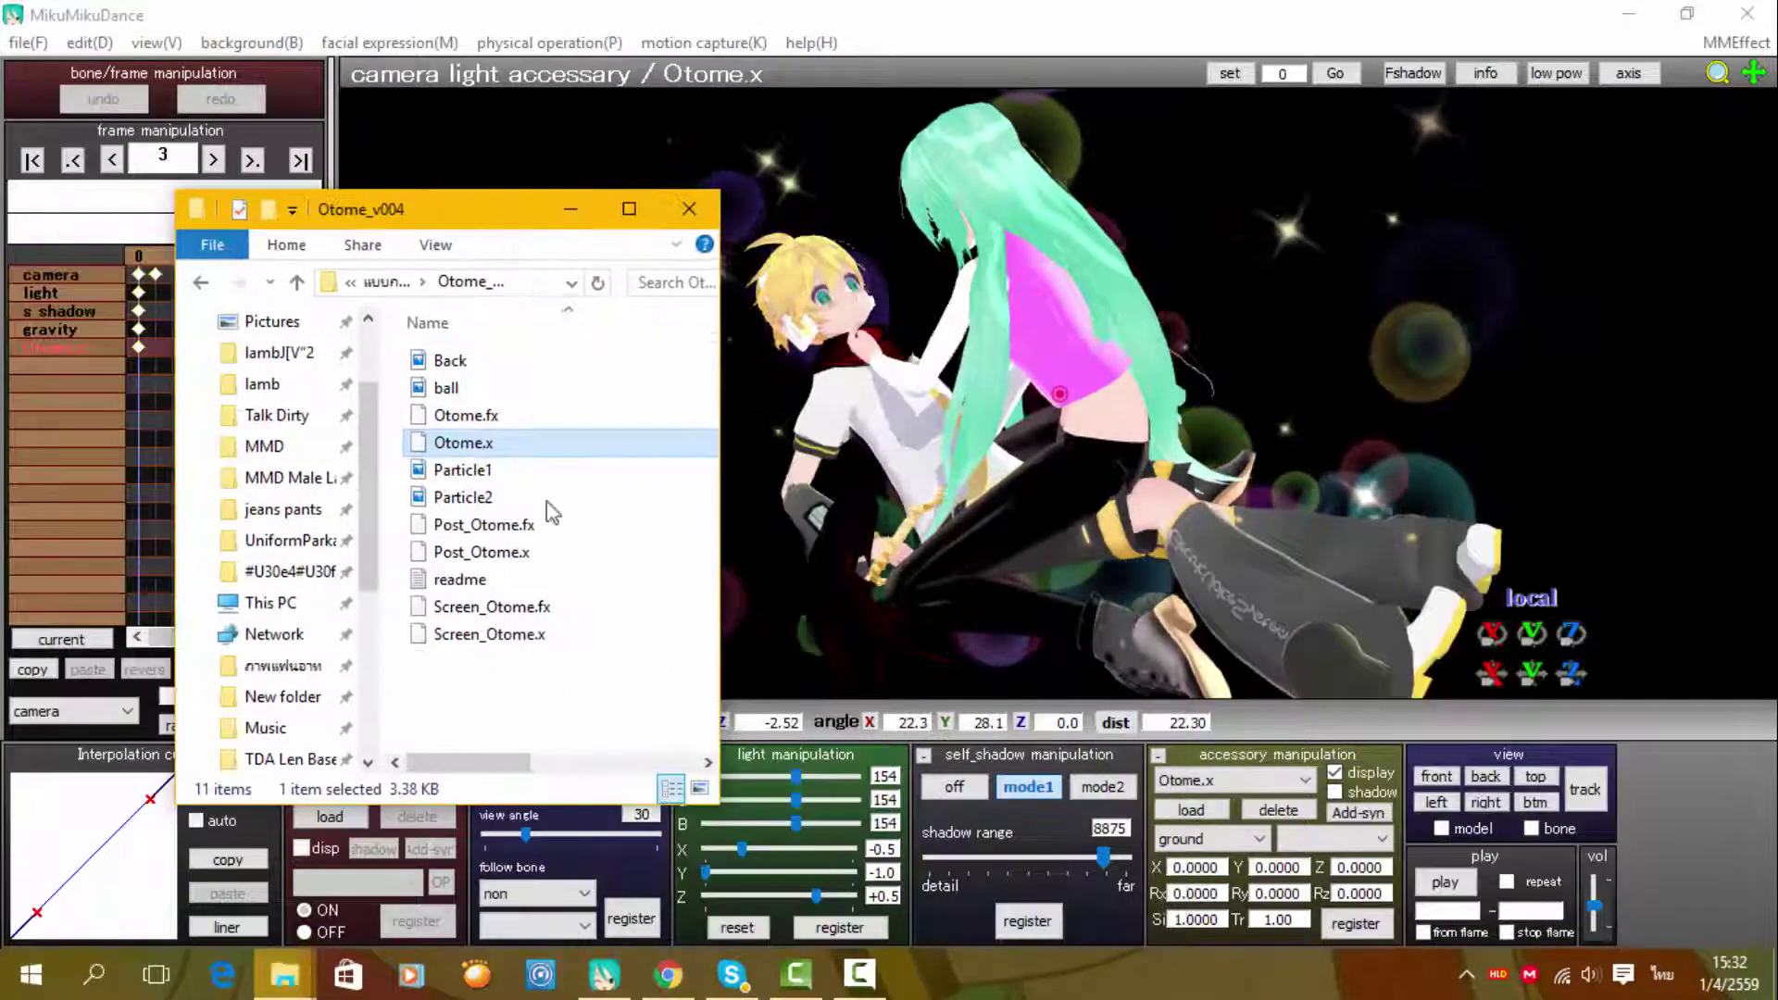
{"action": "left_click", "coordinate": [1117, 570]}
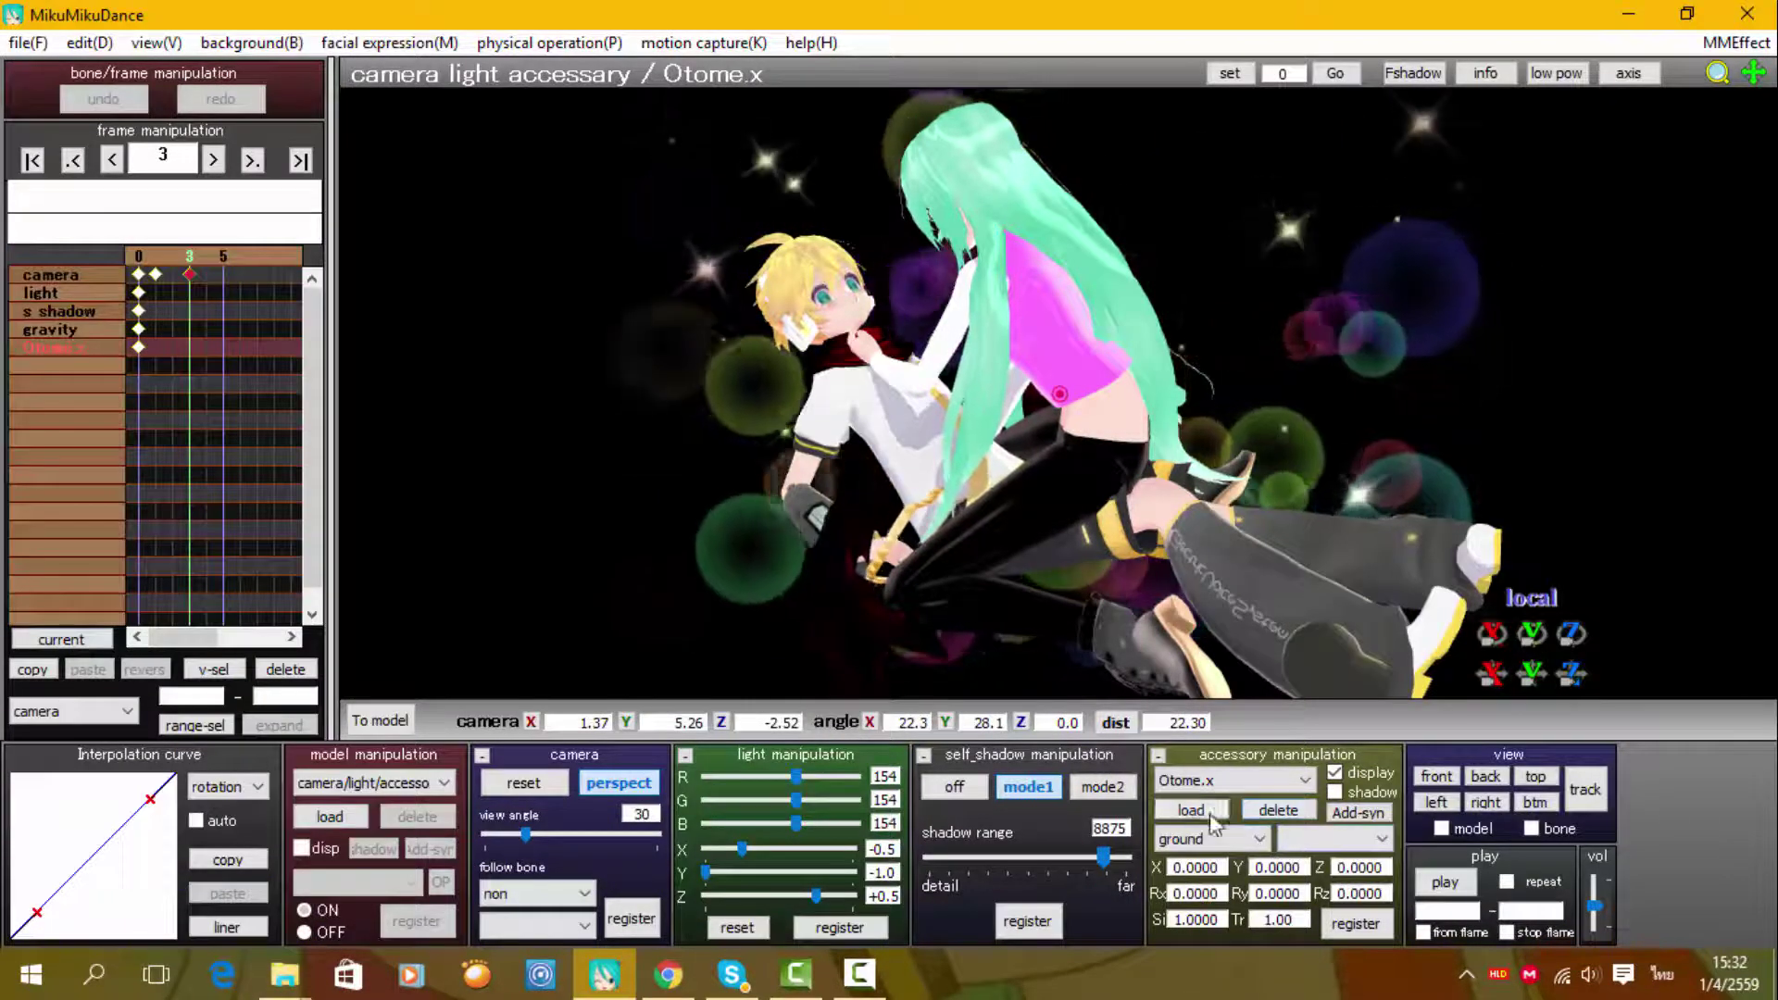
Set the Otome.x accessory's size to 1.3 after trying a size starting with 2
{"action": "left_click", "coordinate": [1183, 919]}
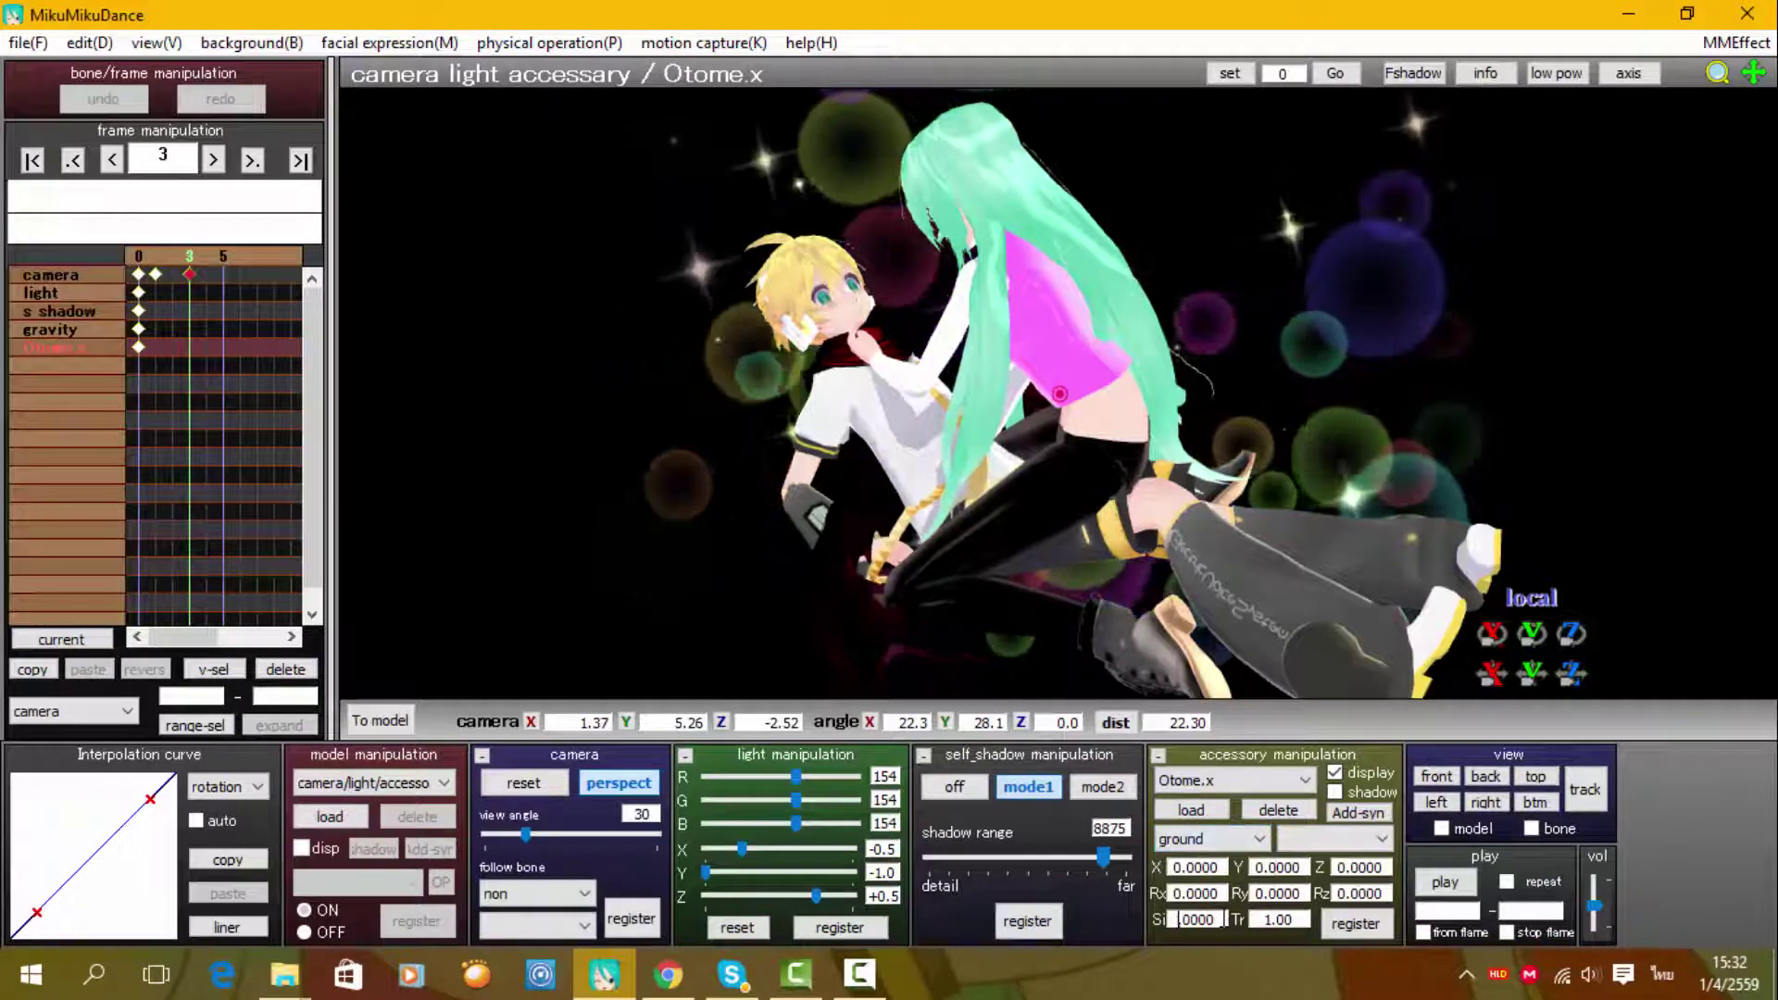
{"action": "key", "text": "BackSpace"}
{"action": "type", "text": "2"}
{"action": "double_click", "coordinate": [1185, 919]}
{"action": "type", "text": "1.3"}
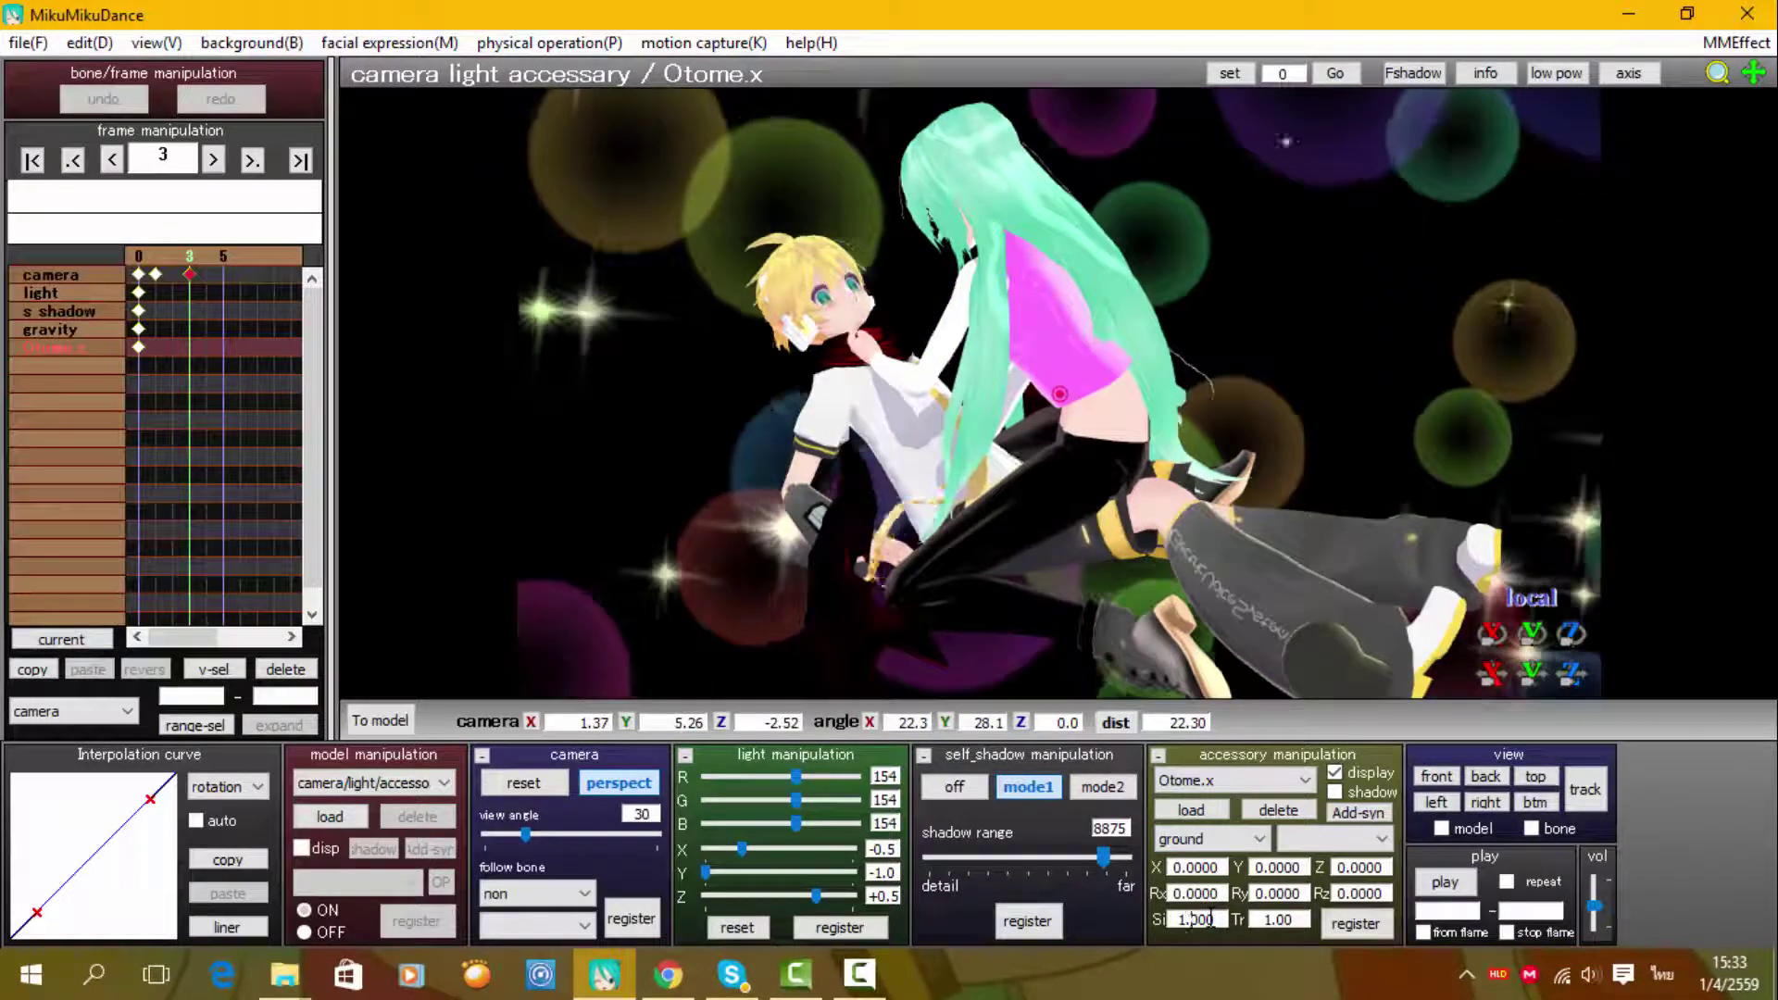
{"action": "key", "text": "Return"}
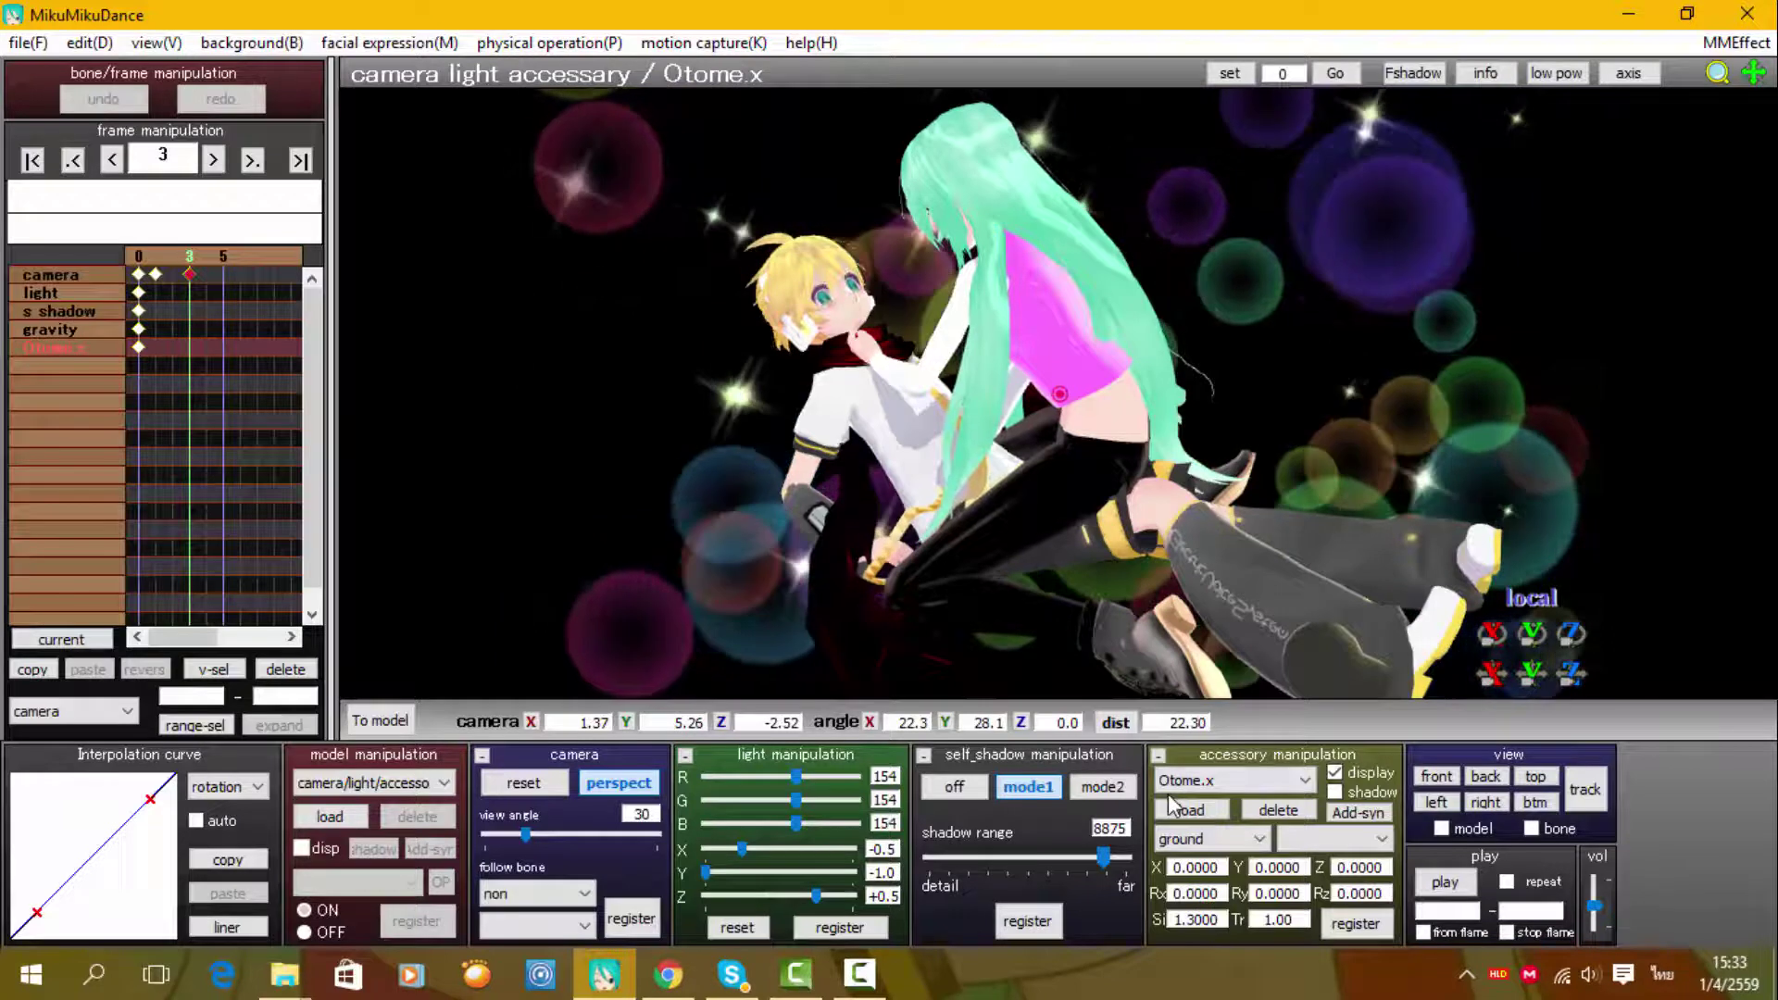
Switch to DeviantArt in Chrome and search for "MMD stage ;ove"
{"action": "left_click", "coordinate": [671, 988]}
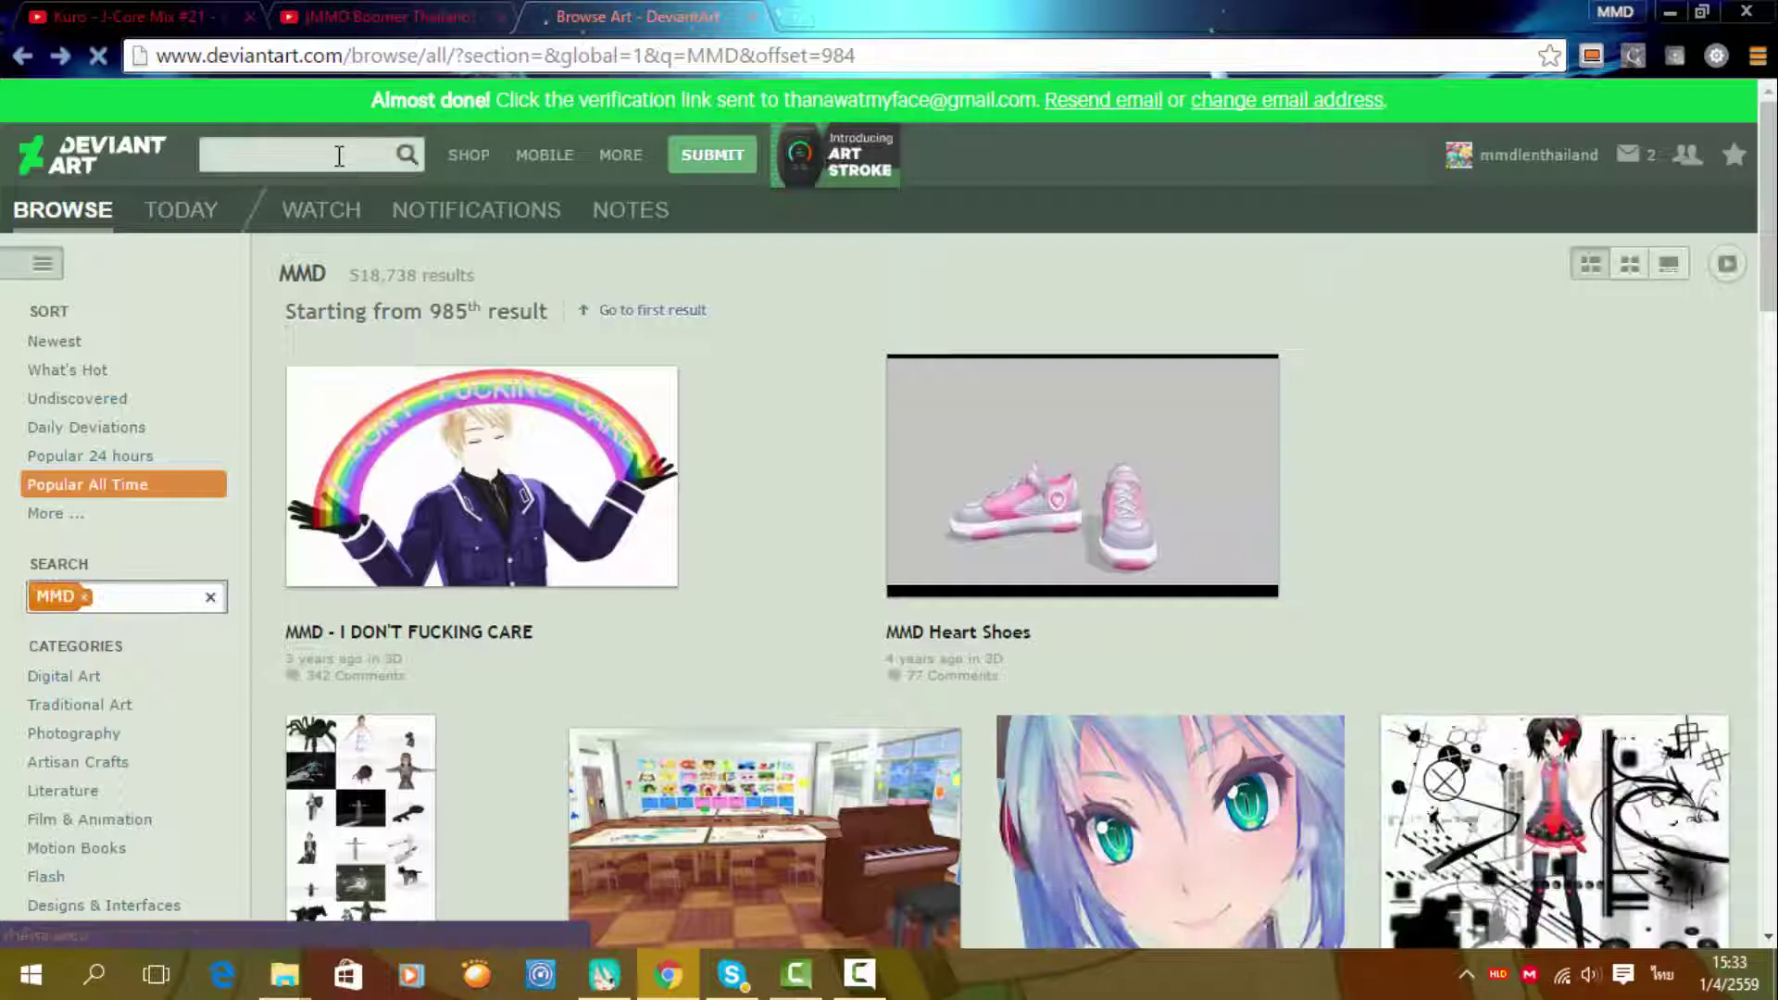
{"action": "left_click", "coordinate": [339, 156]}
{"action": "type", "text": "MMD"}
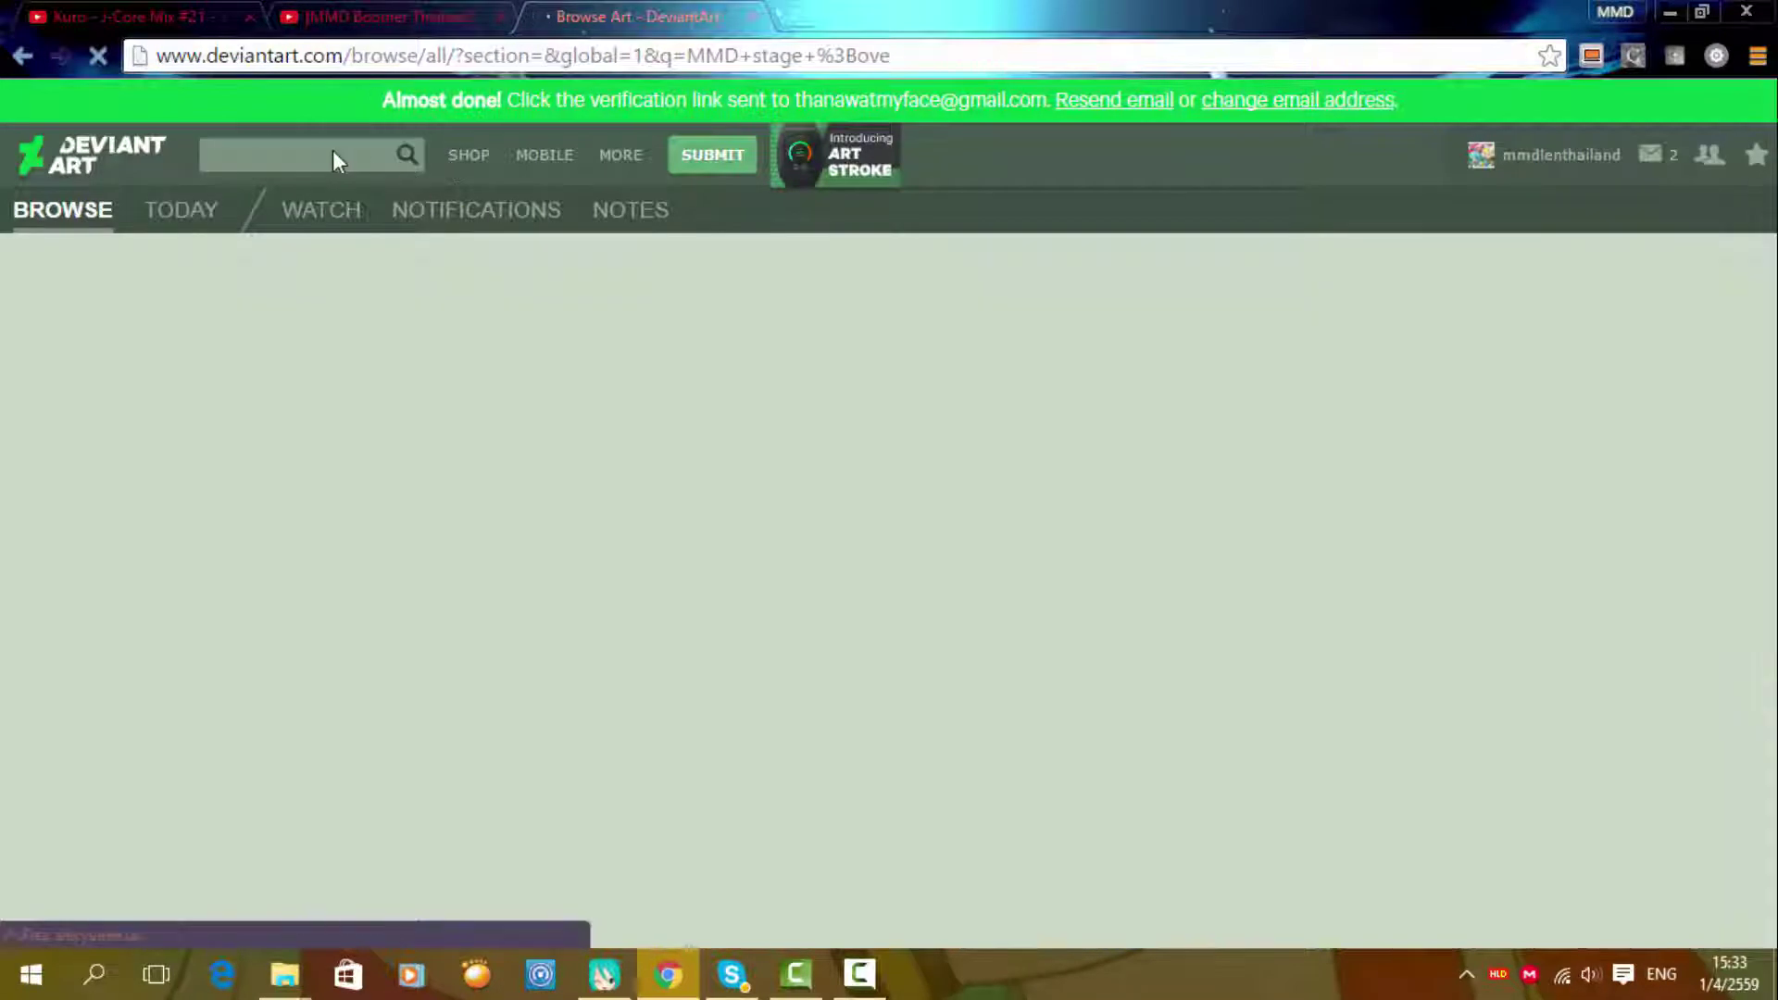
Correct the DeviantArt search term to "MMD stage love" and run the search
{"action": "left_click", "coordinate": [176, 599]}
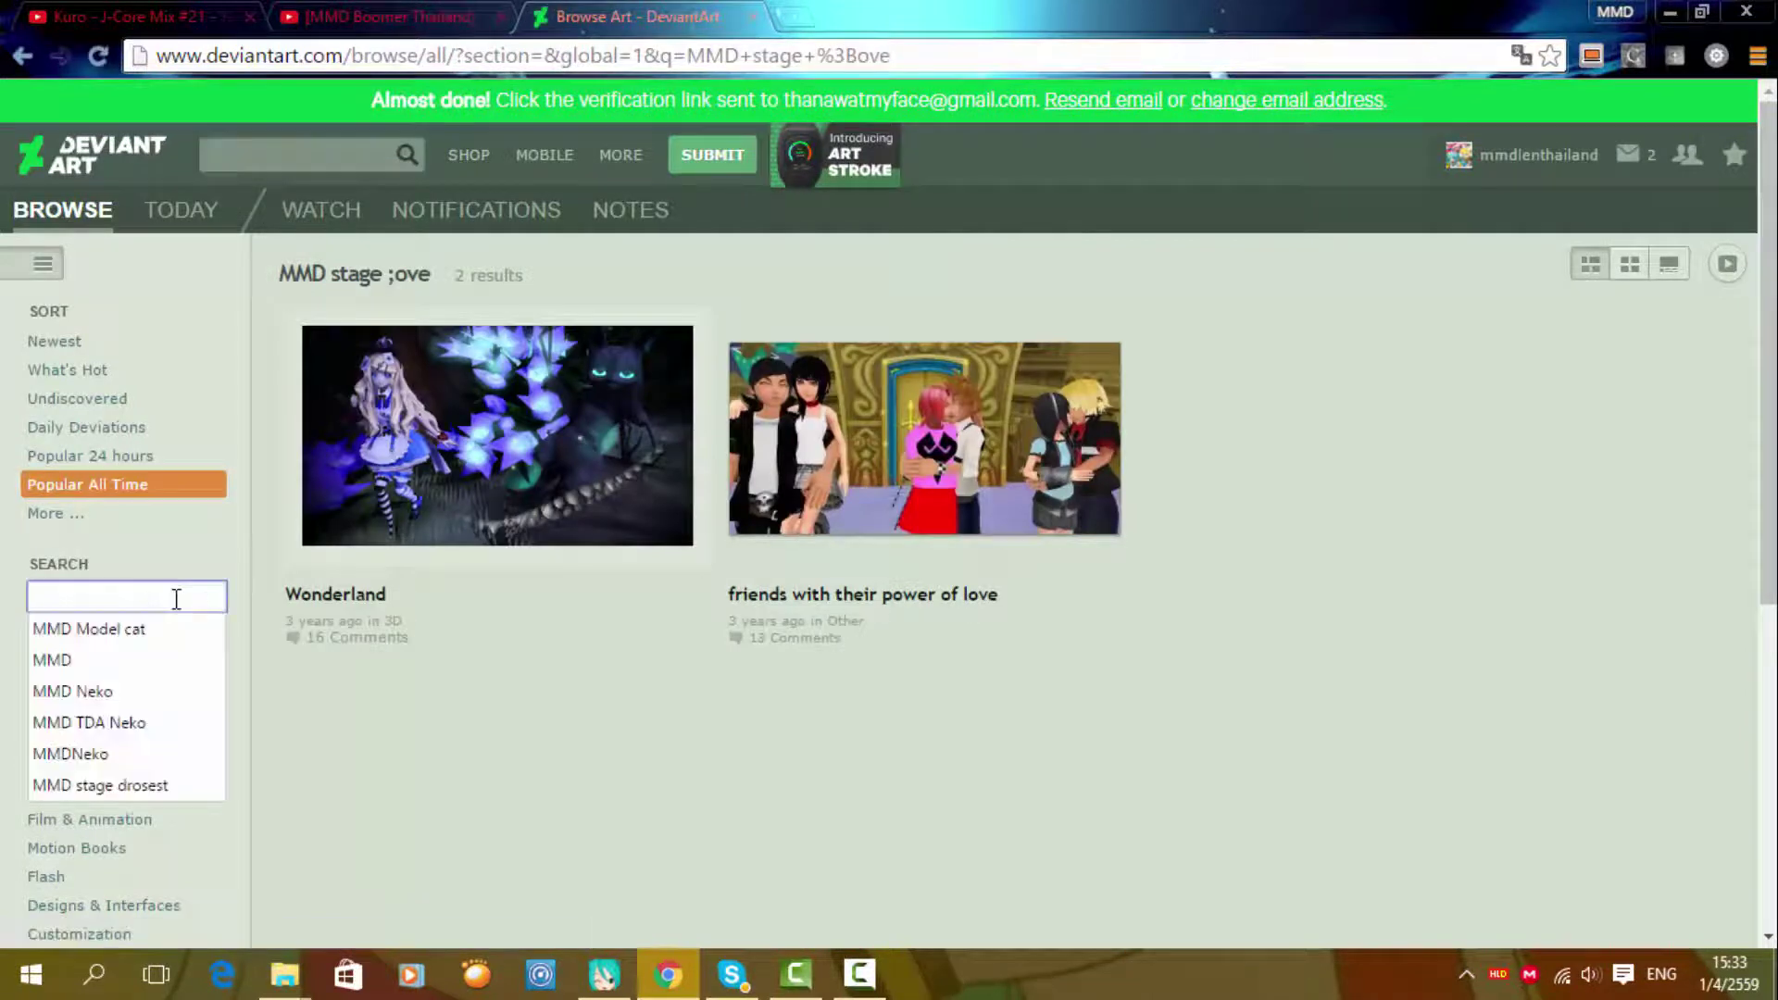
{"action": "type", "text": "MMD s"}
{"action": "key", "text": "Down"}
{"action": "key", "text": "Left"}
{"action": "key", "text": "Right"}
{"action": "key", "text": "Right"}
{"action": "key", "text": "Right"}
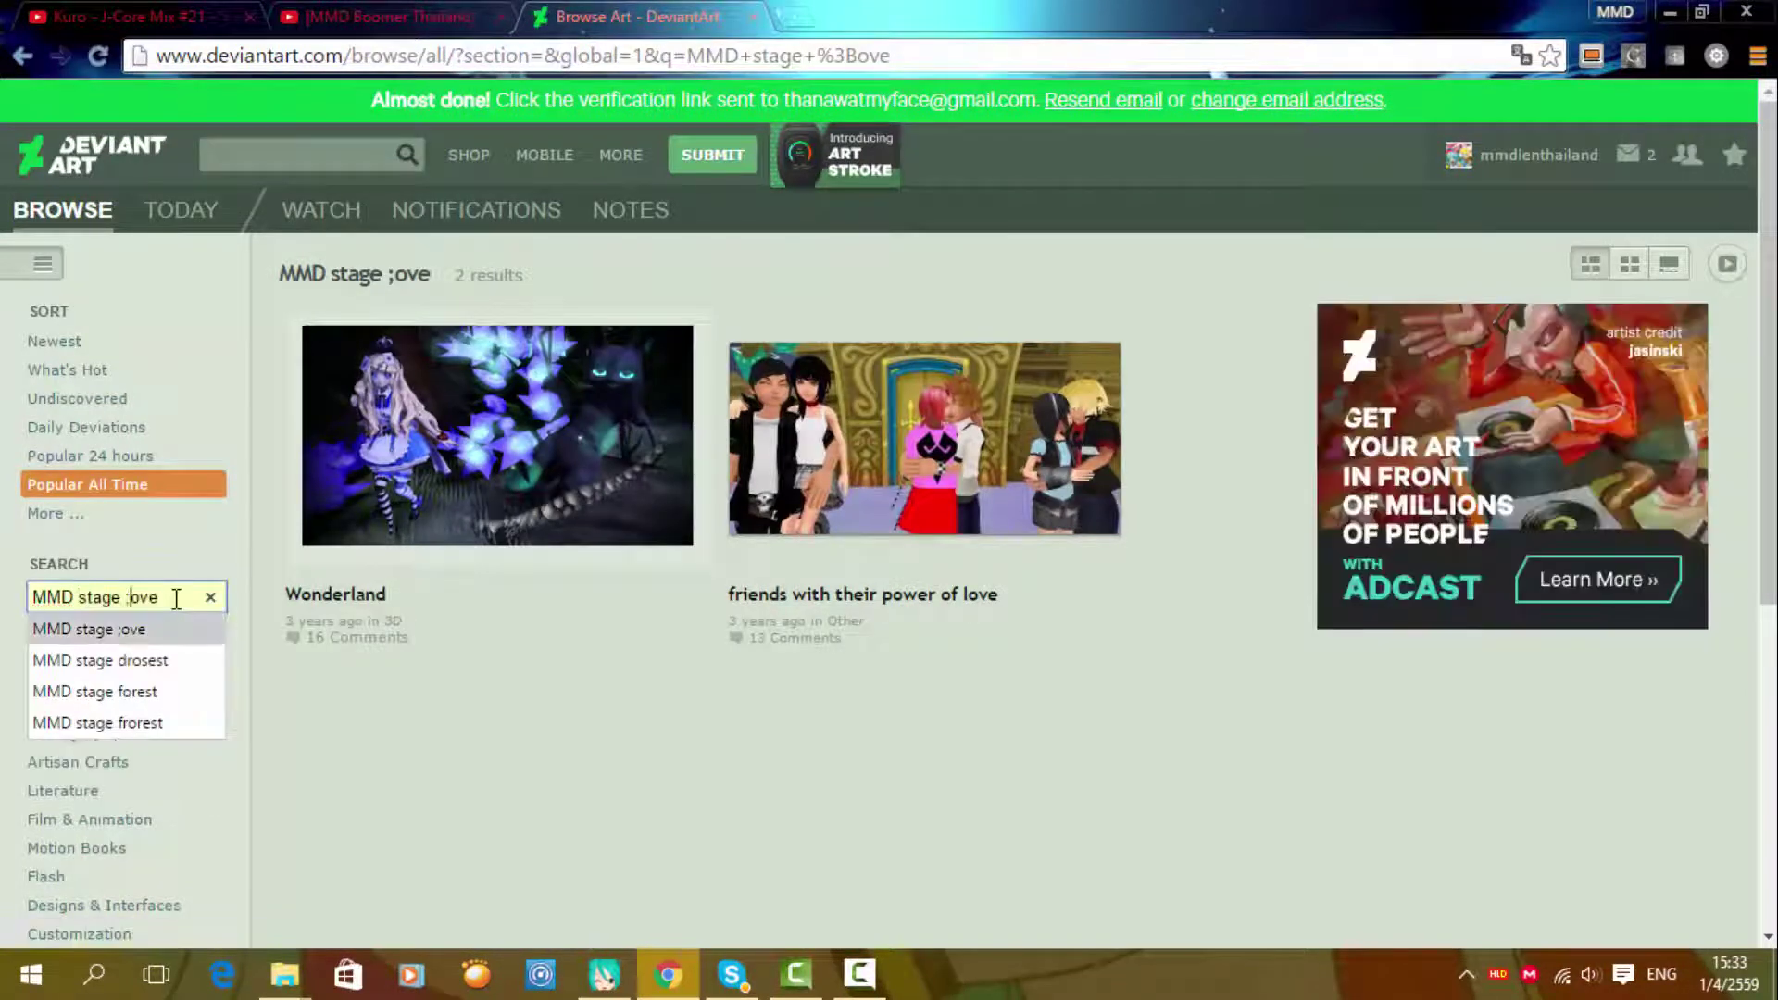
{"action": "key", "text": "Return"}
Look through the stage search results and open the PL2- Classroom Stage -DL page
{"action": "scroll", "coordinate": [1751, 389], "scroll_direction": "down", "scroll_amount": 1}
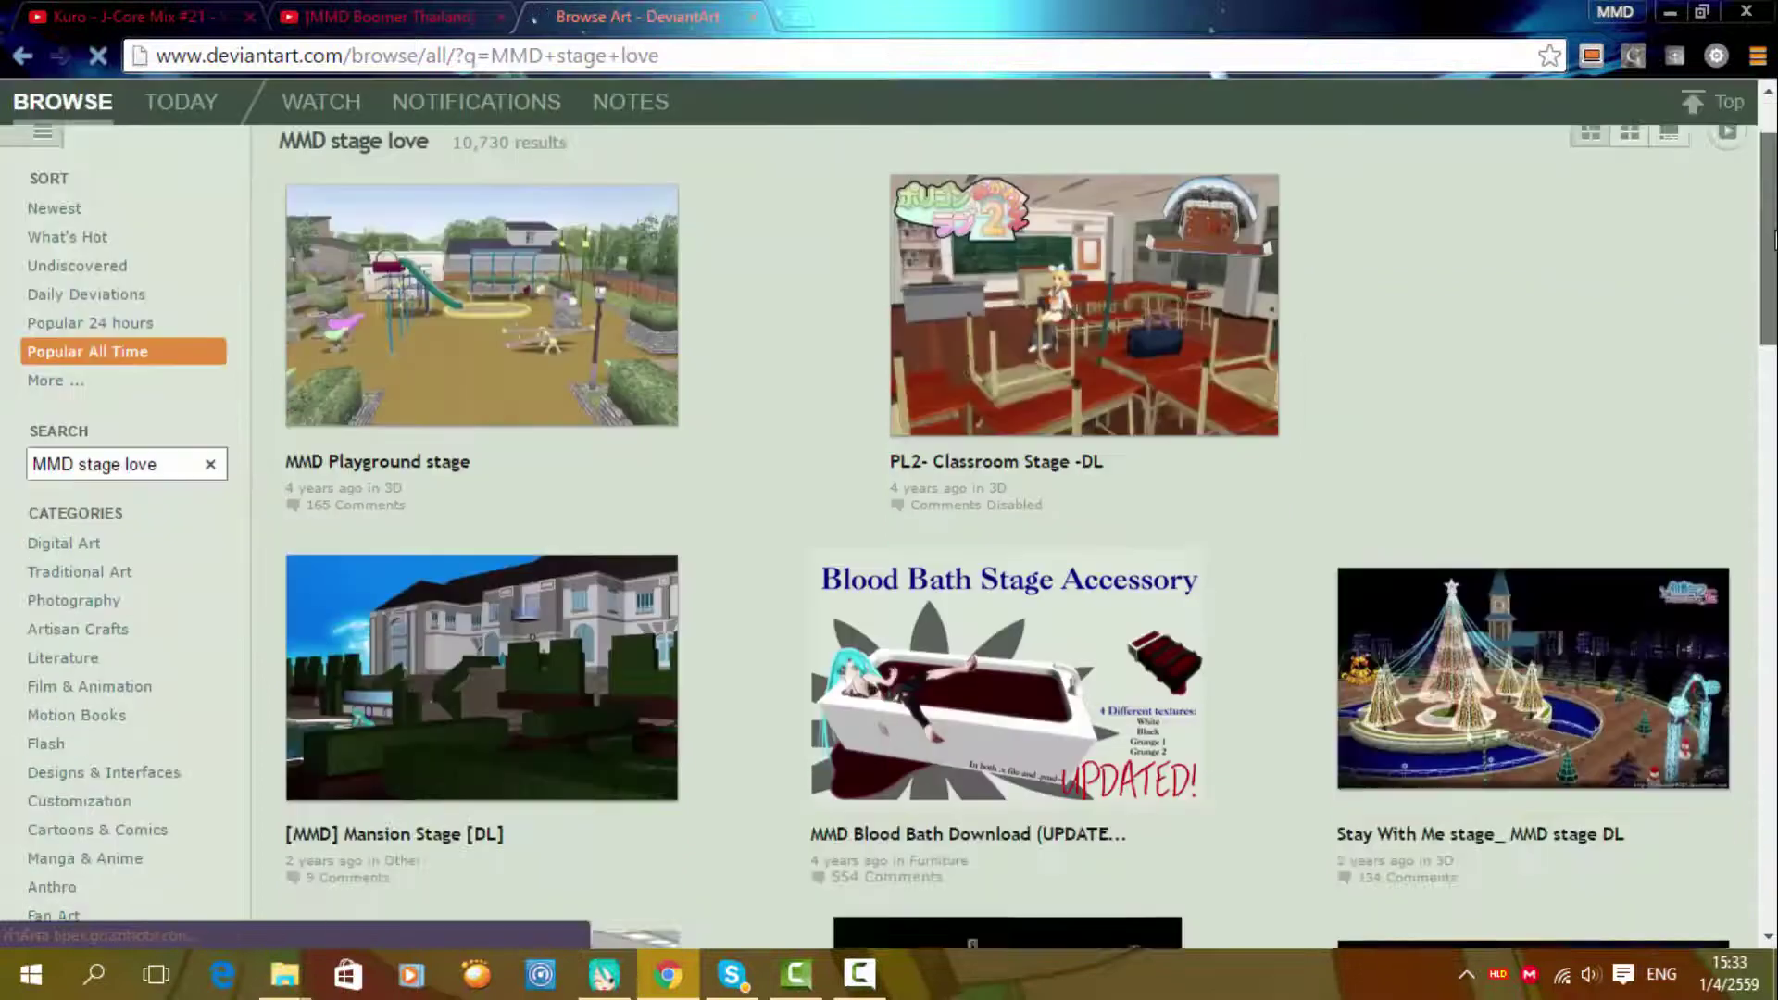
{"action": "scroll", "coordinate": [1751, 313], "scroll_direction": "down", "scroll_amount": 10}
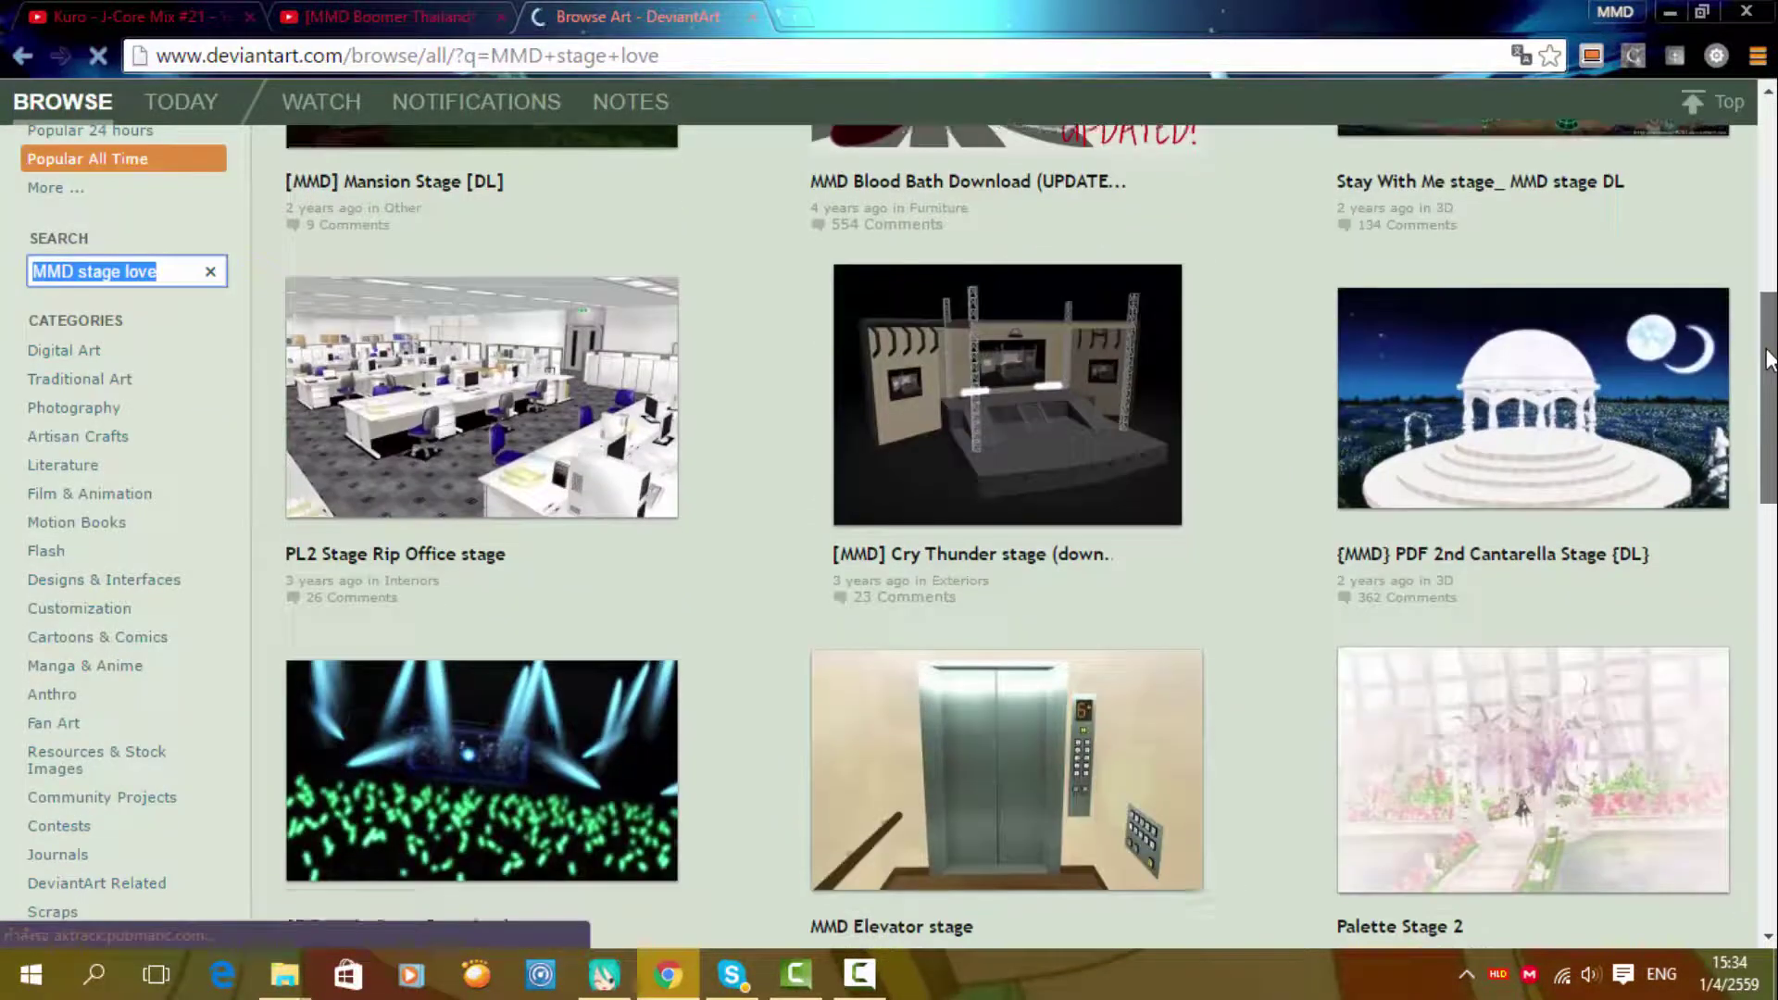
{"action": "scroll", "coordinate": [1757, 512], "scroll_direction": "down", "scroll_amount": 10}
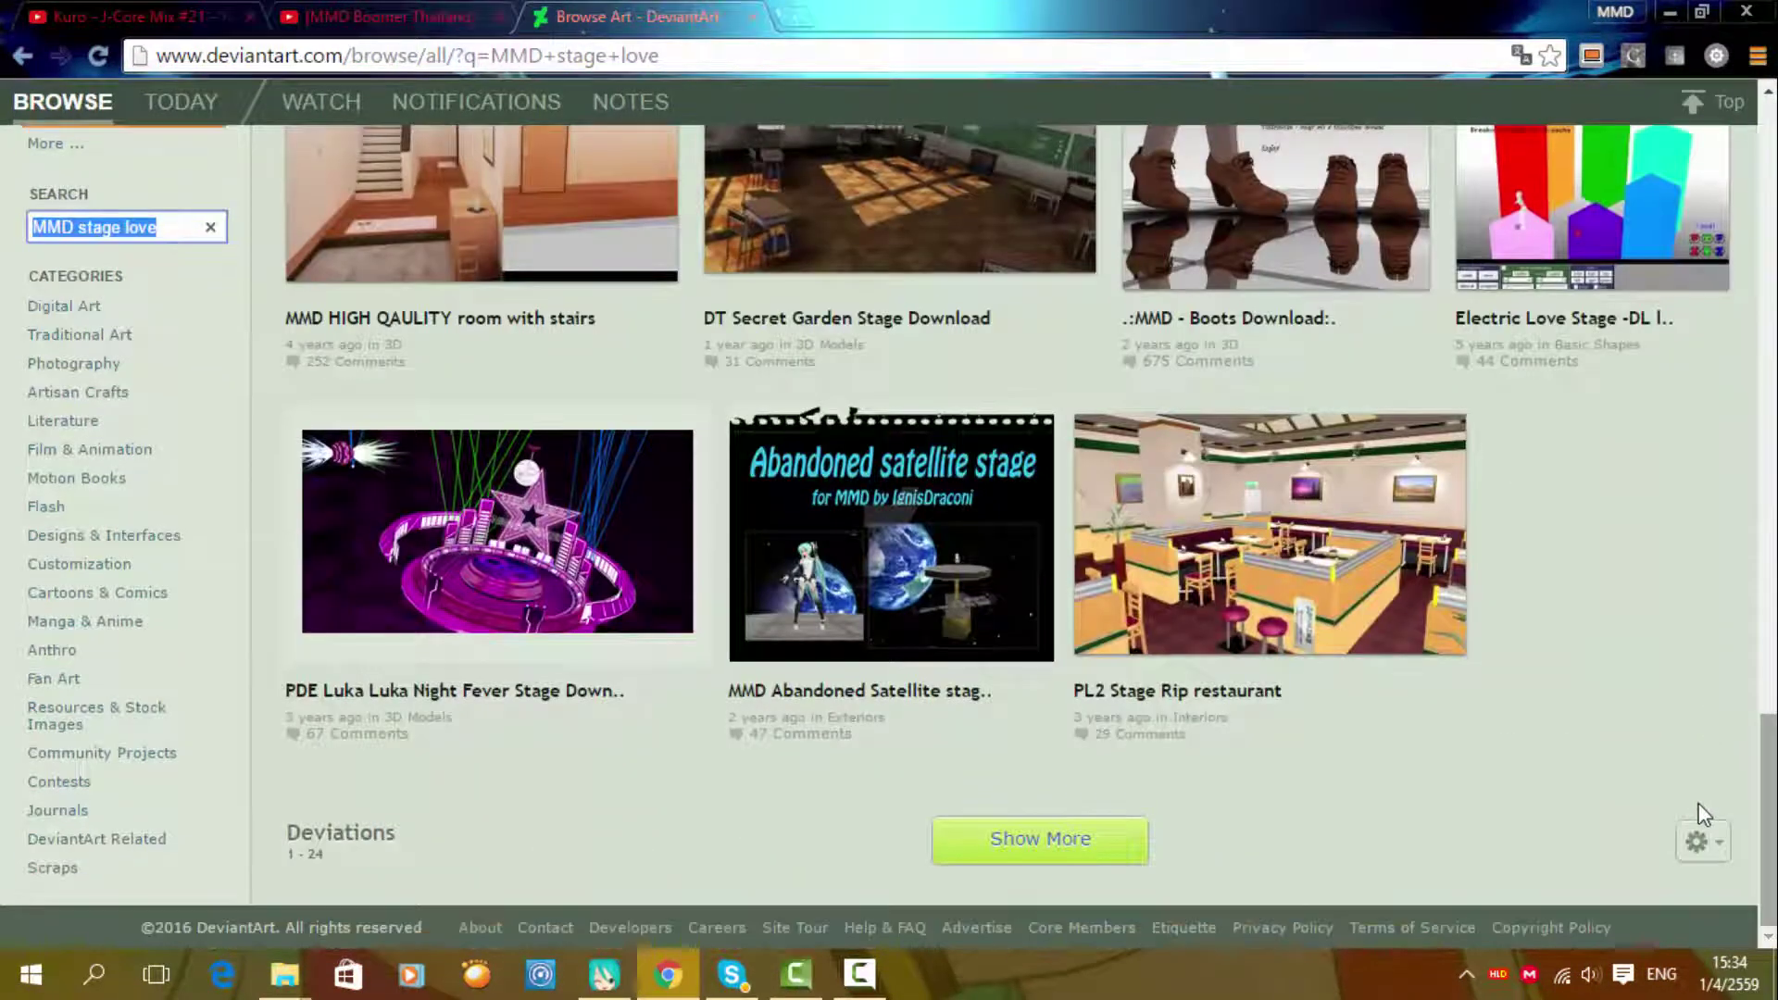
{"action": "scroll", "coordinate": [1764, 741], "scroll_direction": "up", "scroll_amount": 2}
{"action": "left_click_drag", "start_coordinate": [1775, 684], "coordinate": [1746, 130]}
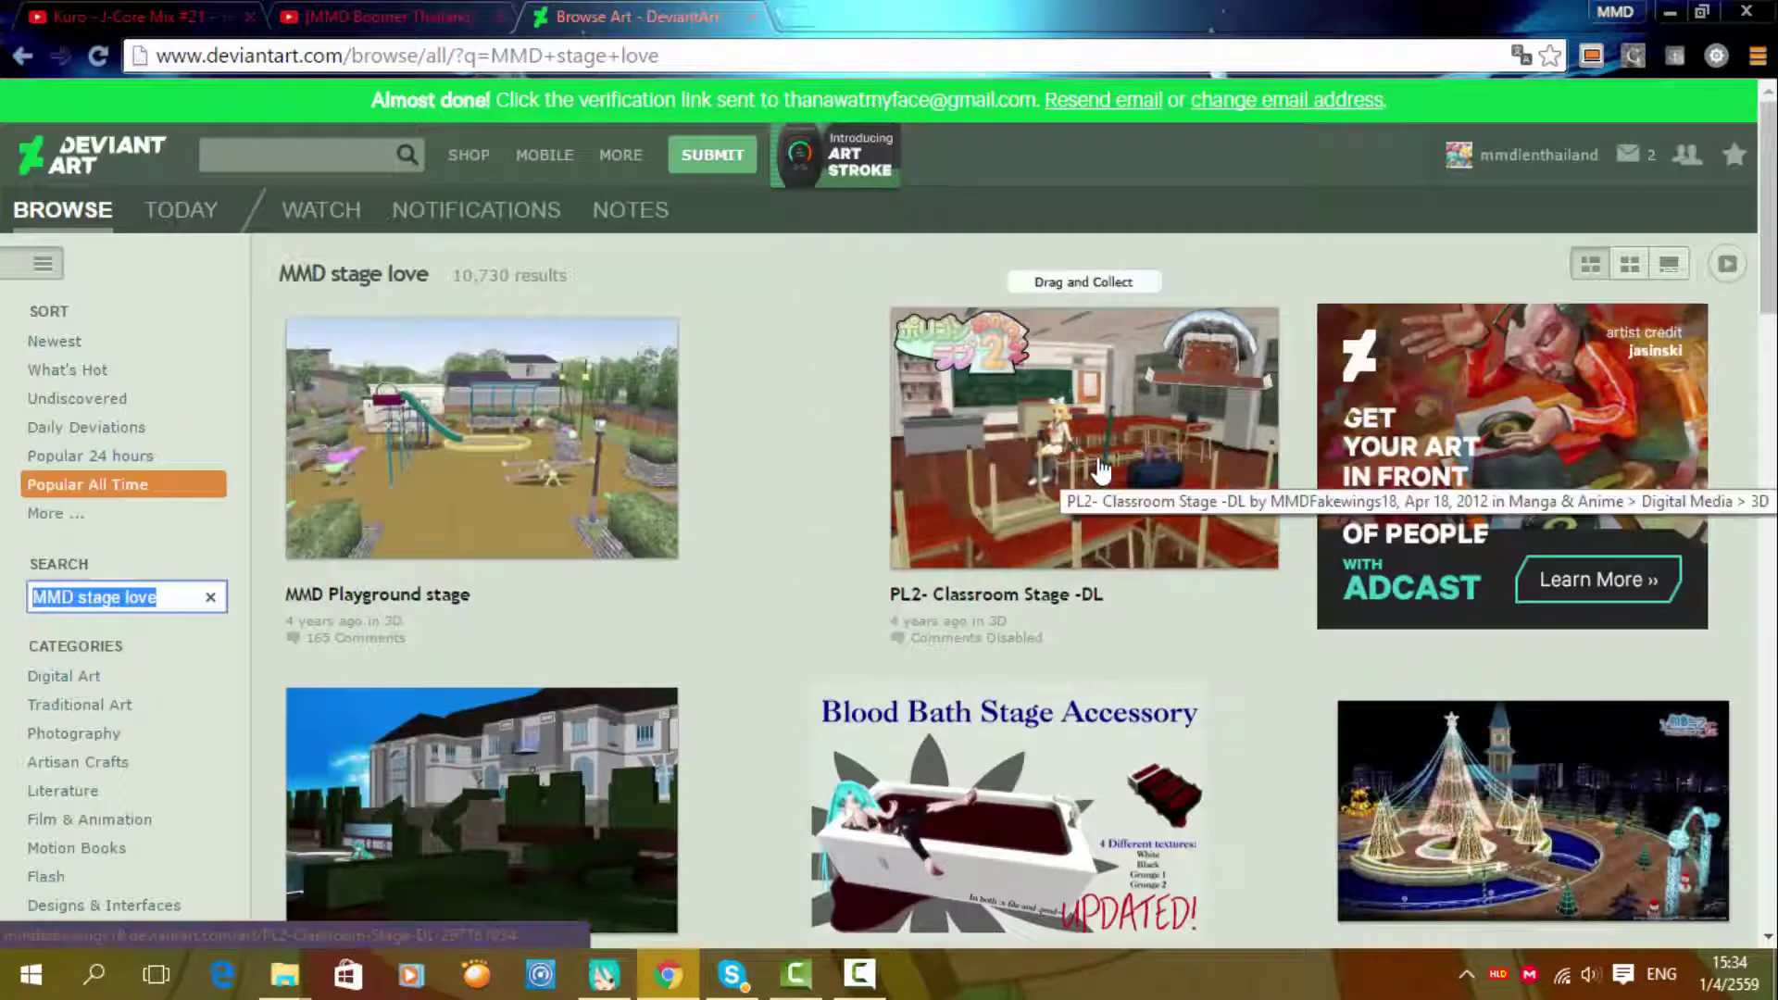
{"action": "left_click", "coordinate": [1101, 471]}
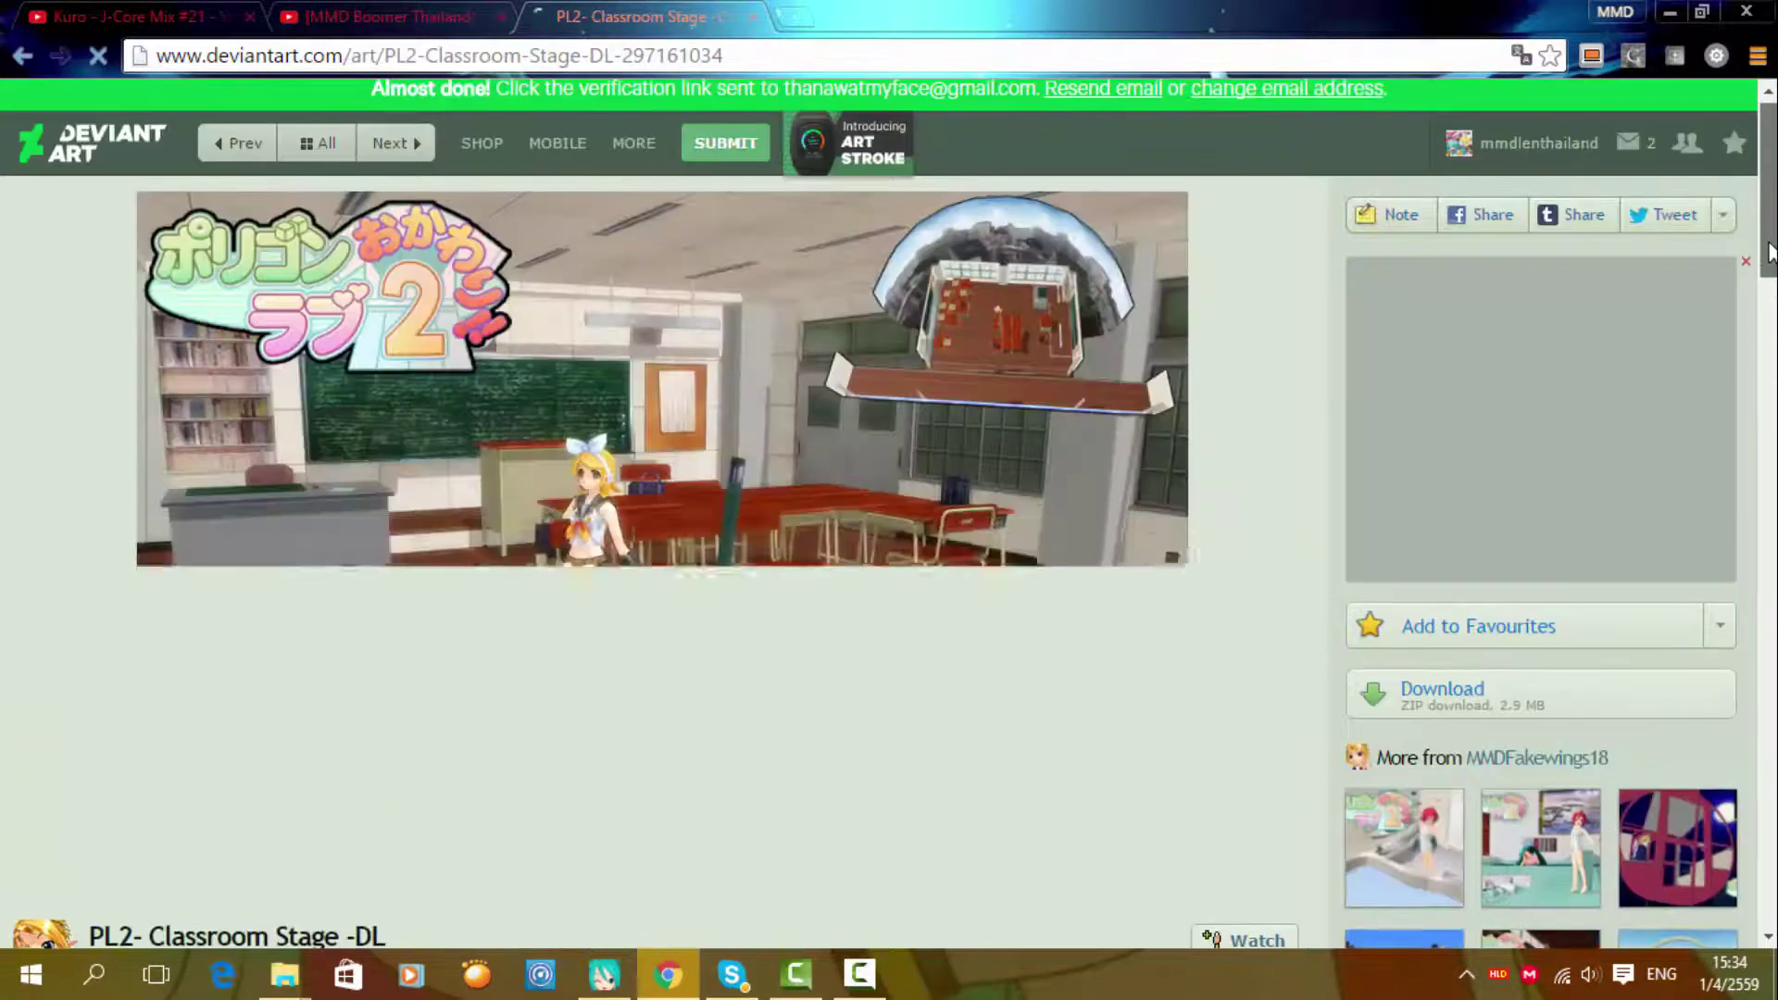
Download the PL2 classroom stage ZIP and open the MMD HQ Bedroom page from the related deviations
{"action": "scroll", "coordinate": [1769, 260], "scroll_direction": "down", "scroll_amount": 3}
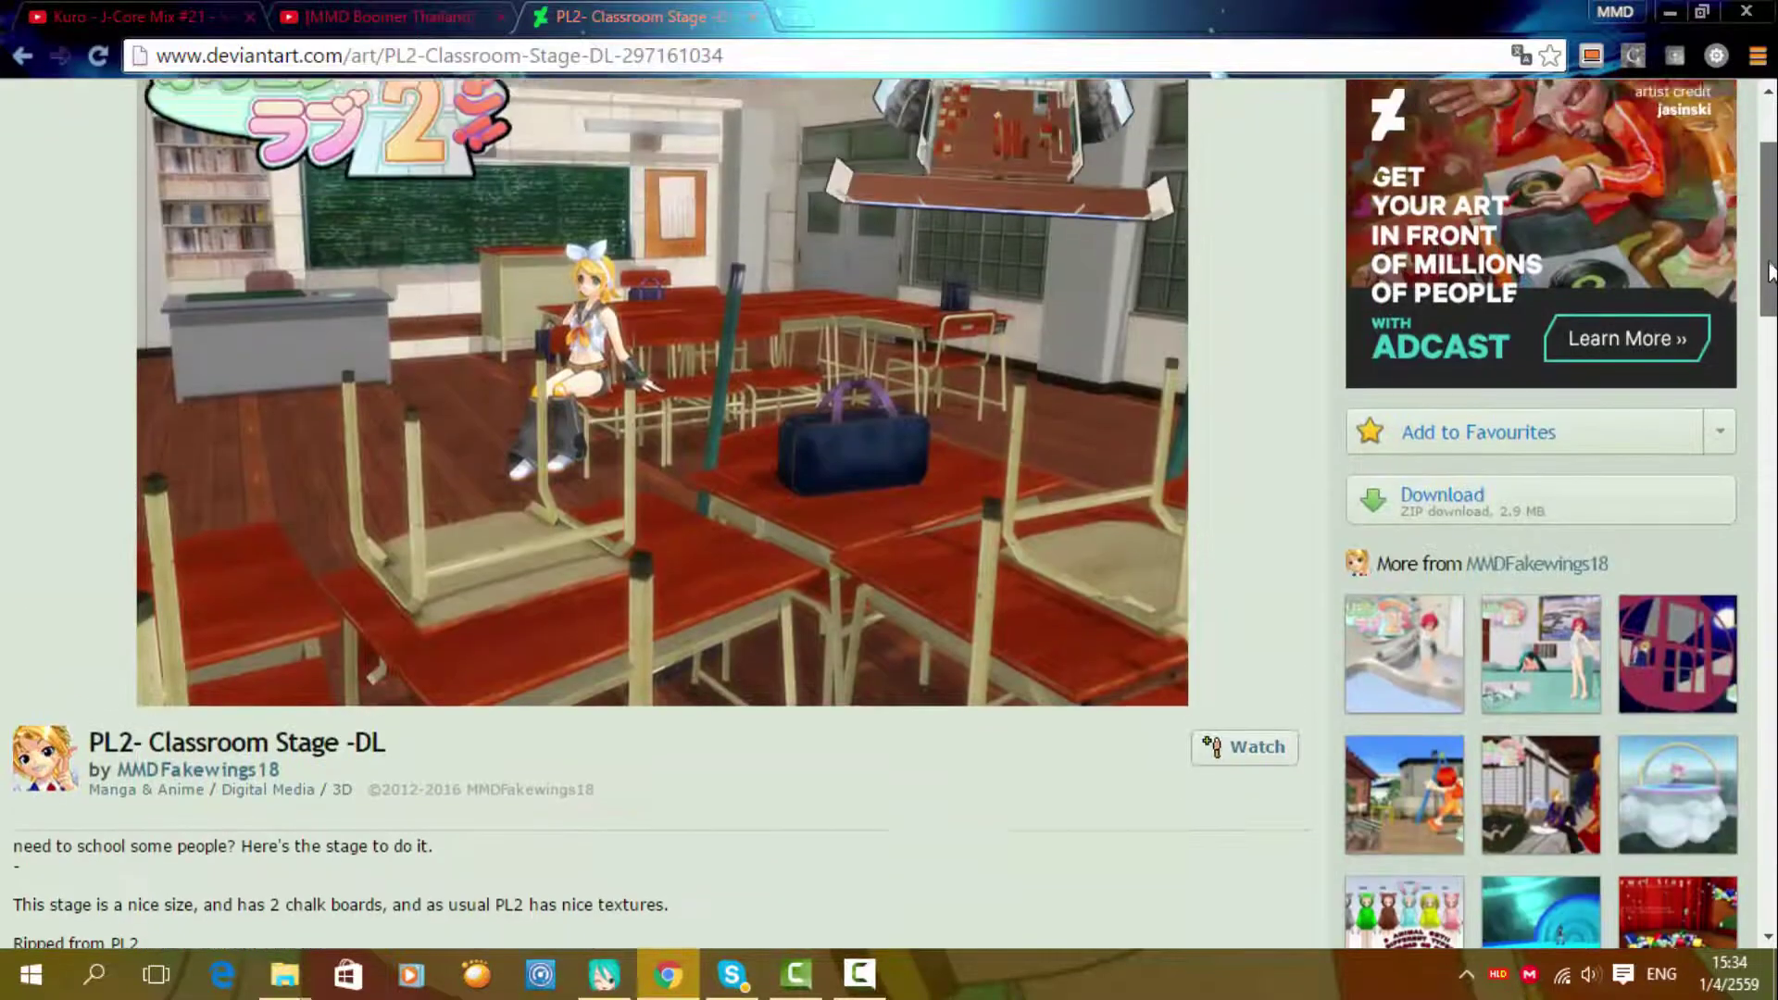
{"action": "left_click_drag", "start_coordinate": [1771, 272], "coordinate": [1743, 535]}
{"action": "scroll", "coordinate": [1742, 535], "scroll_direction": "up", "scroll_amount": 1}
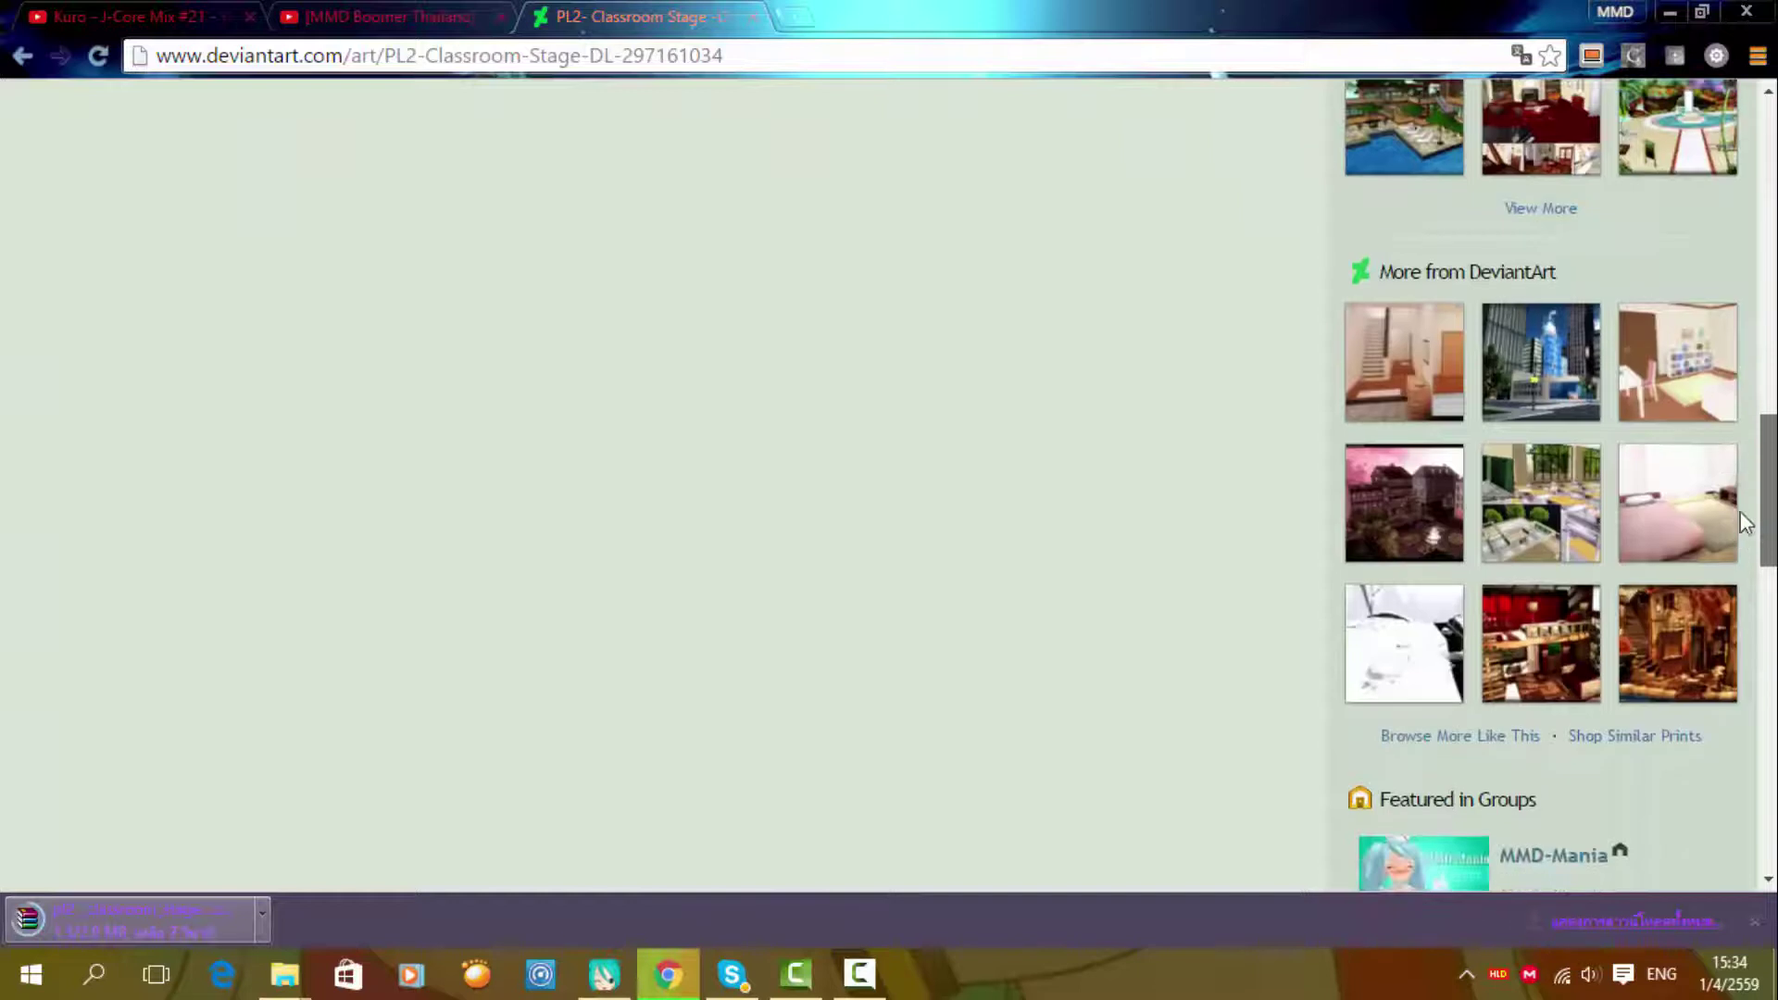
{"action": "left_click", "coordinate": [1704, 549]}
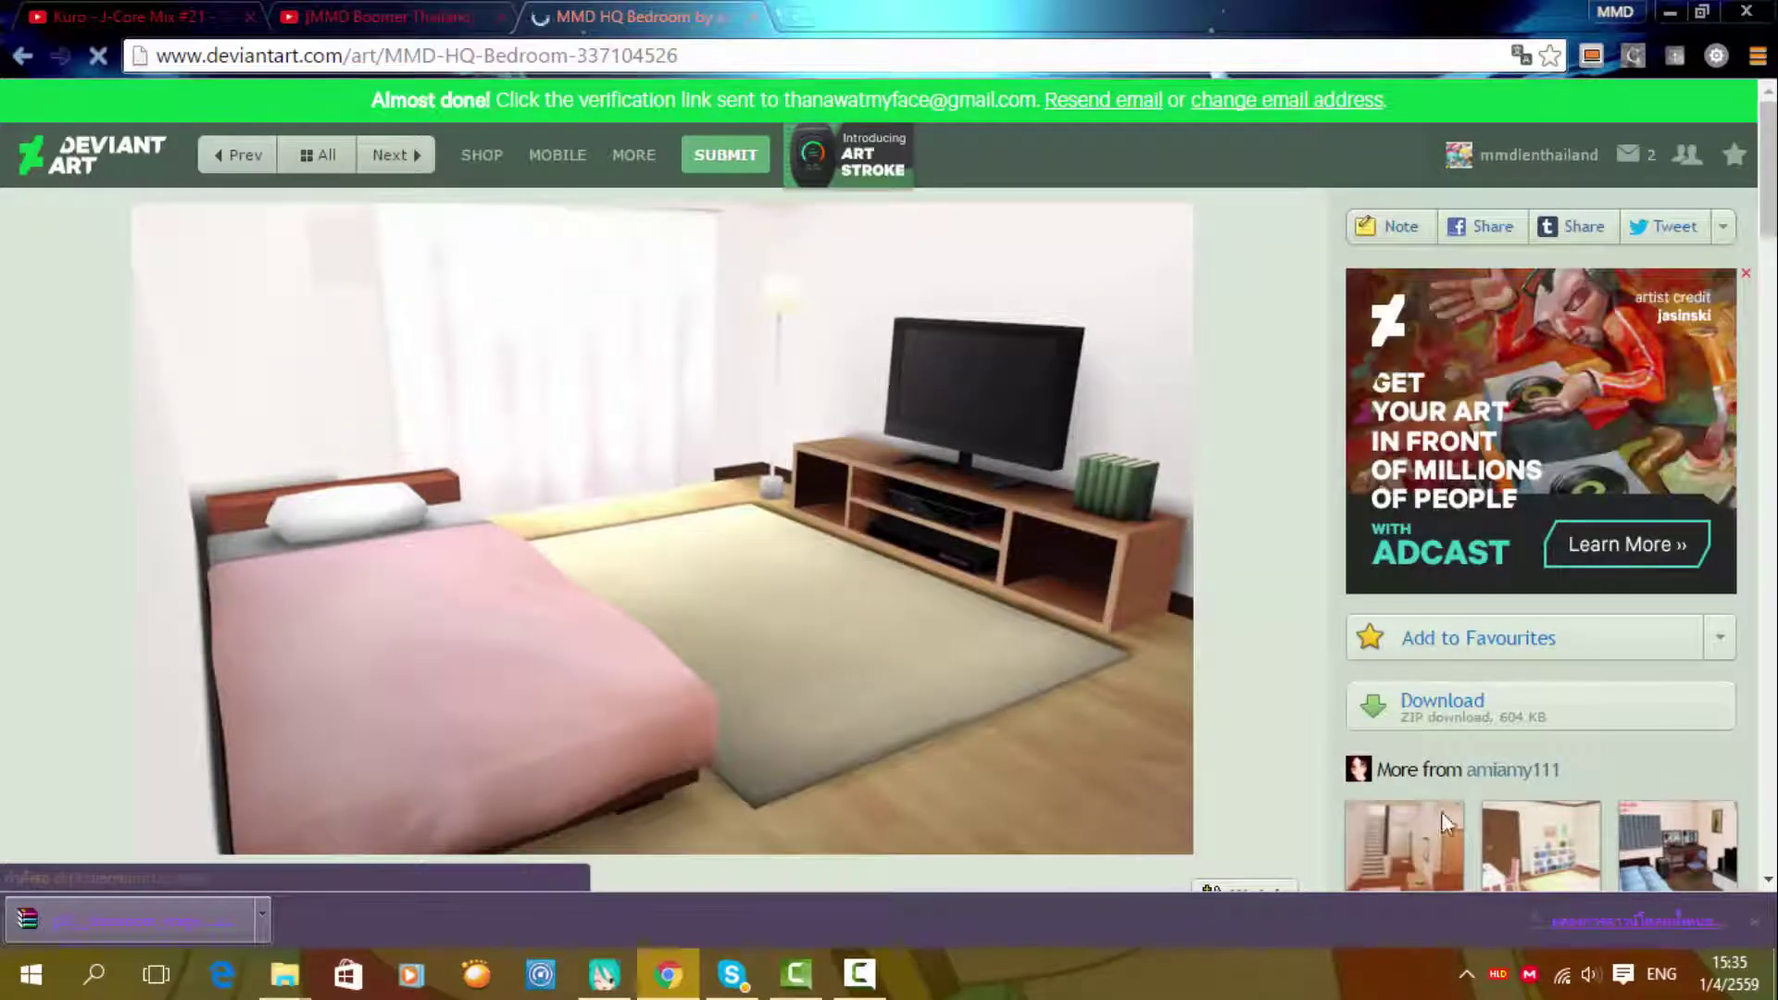
View the MMD CUTEST room BIG UPDATE page, return to the MMD HQ Bedroom page and download its ZIP
{"action": "left_click", "coordinate": [1541, 843]}
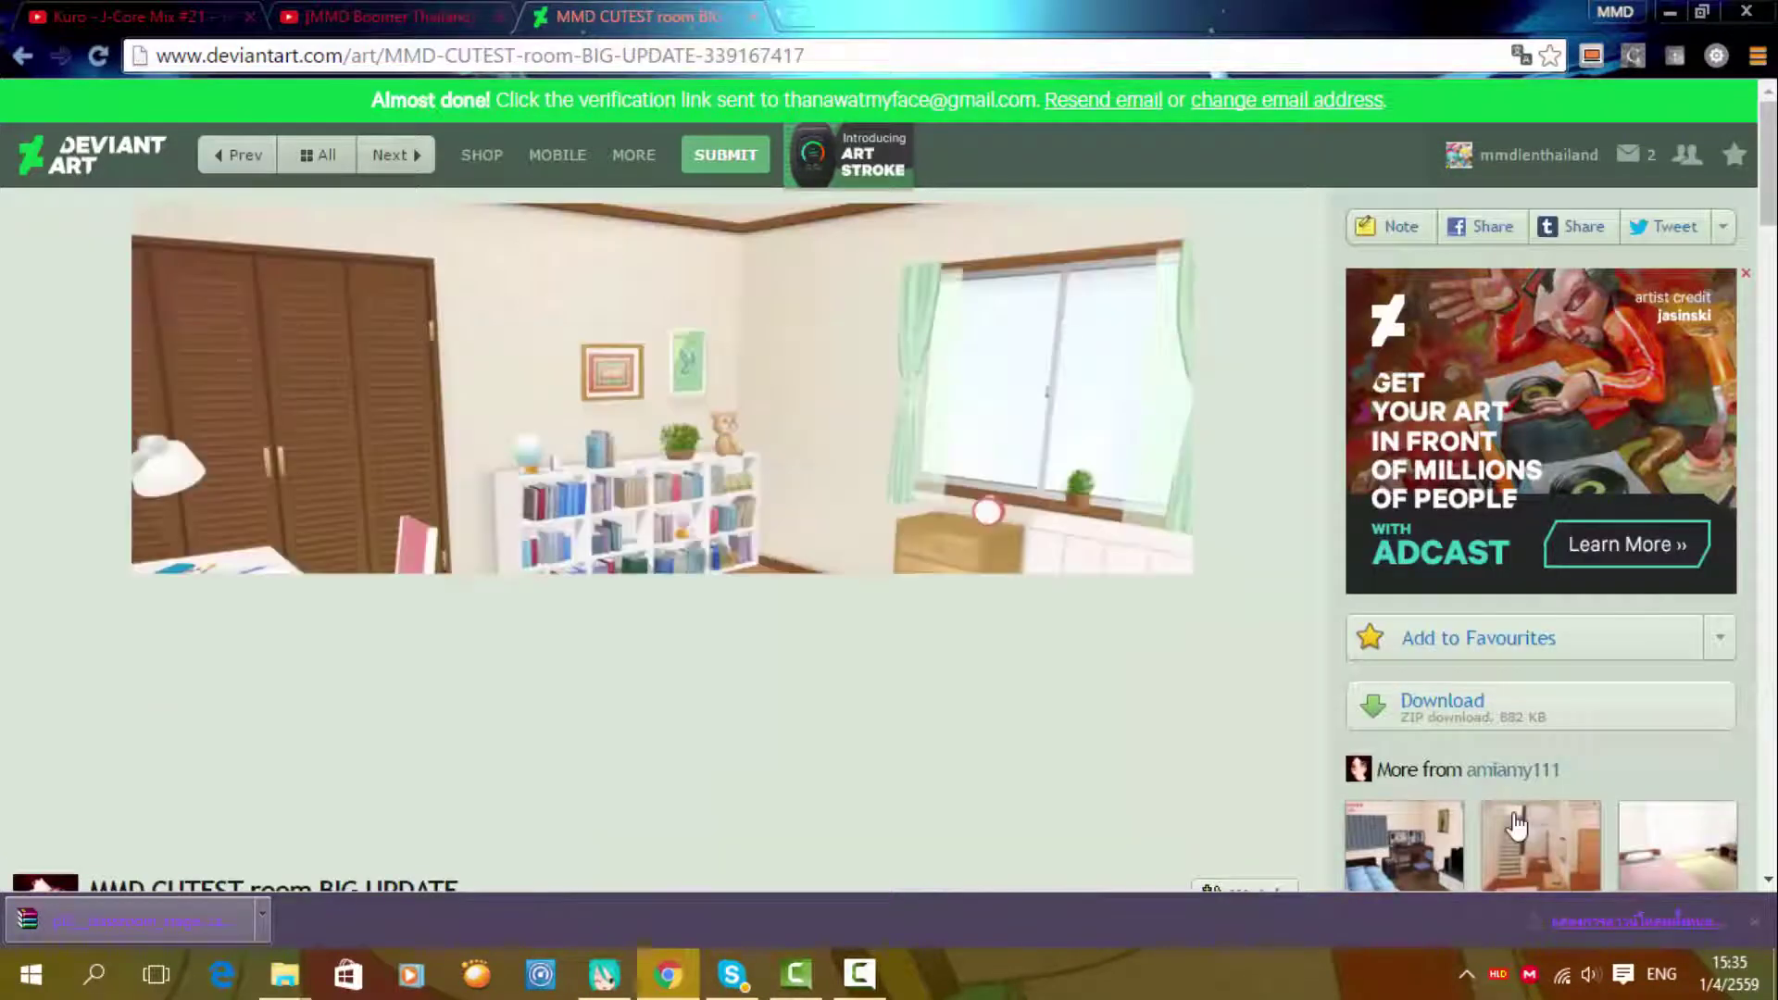
{"action": "scroll", "coordinate": [1341, 715], "scroll_direction": "down", "scroll_amount": 4}
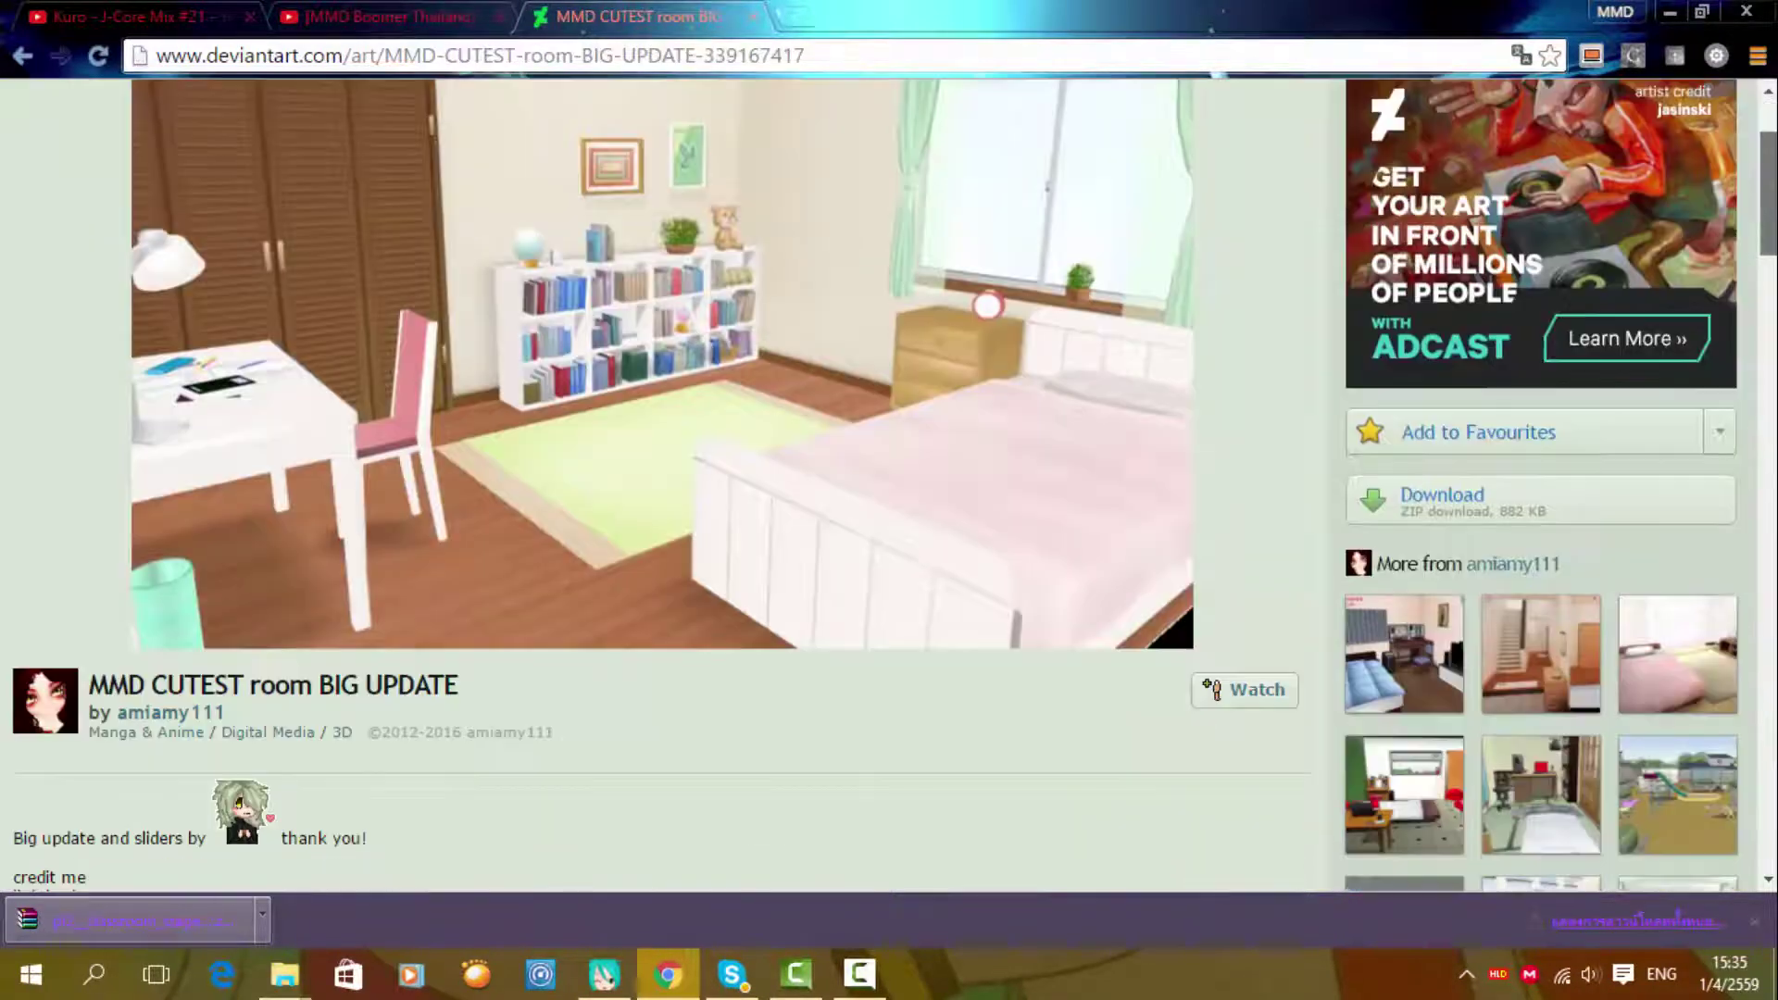
{"action": "scroll", "coordinate": [1701, 572], "scroll_direction": "up", "scroll_amount": 1}
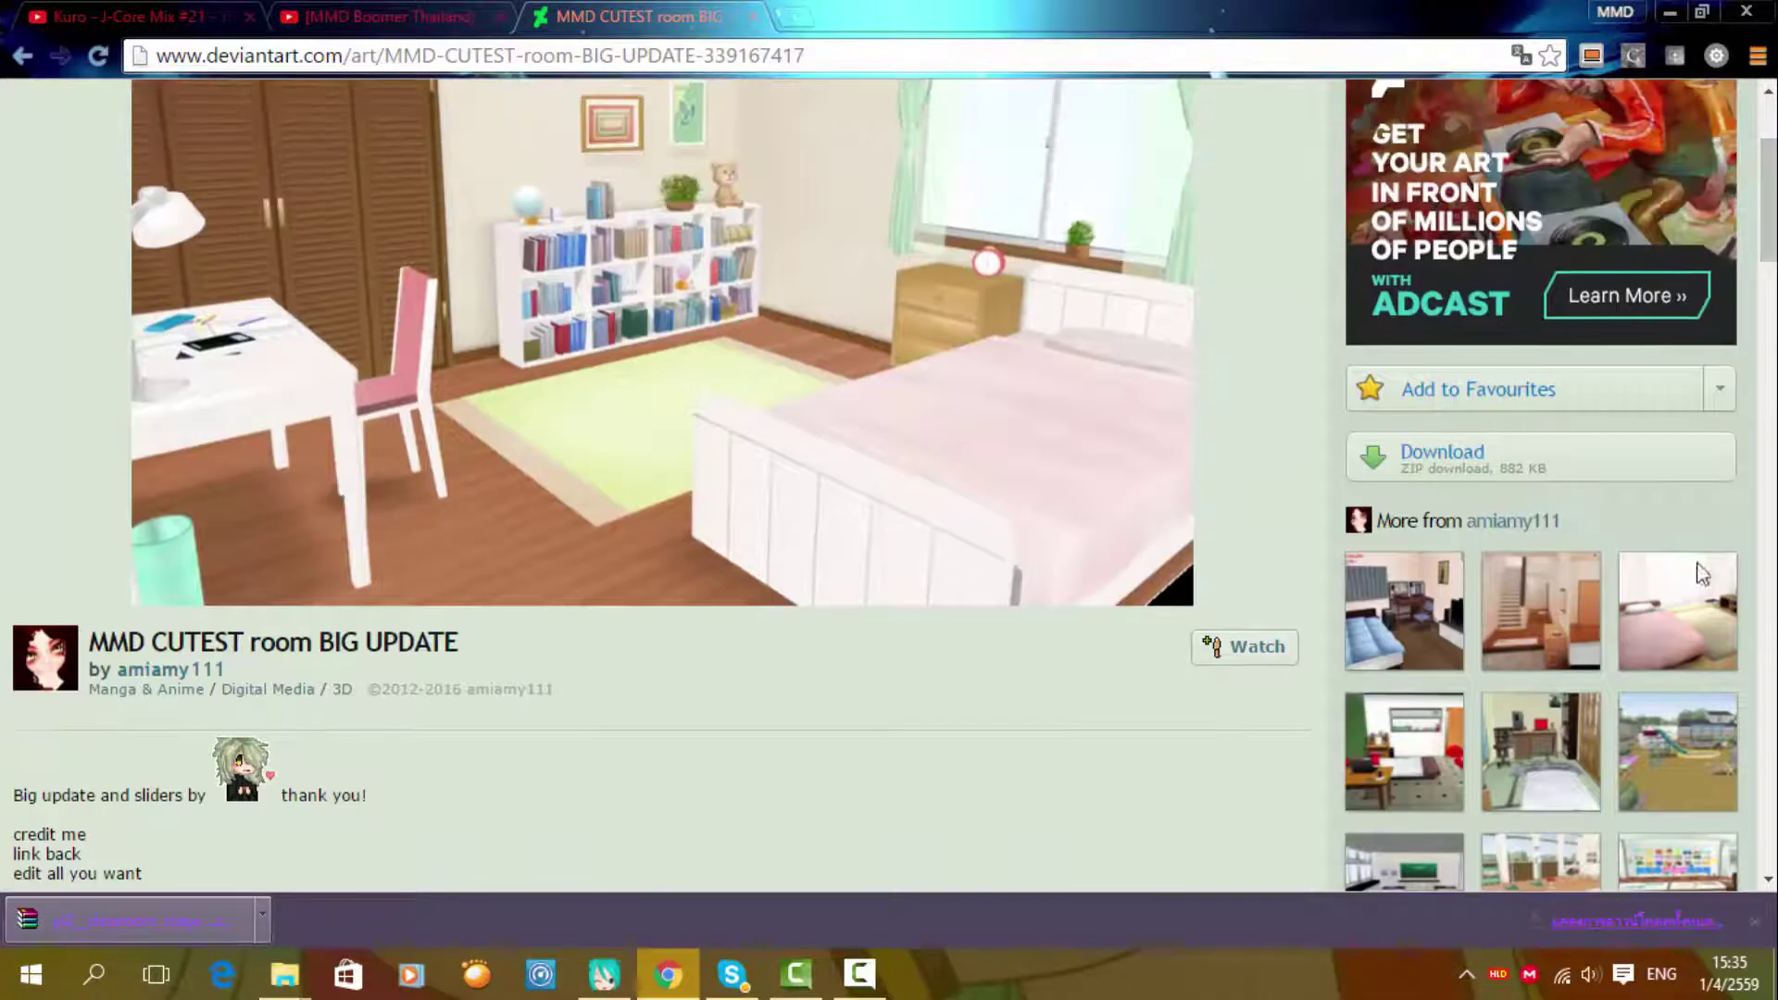
{"action": "left_click", "coordinate": [1684, 650]}
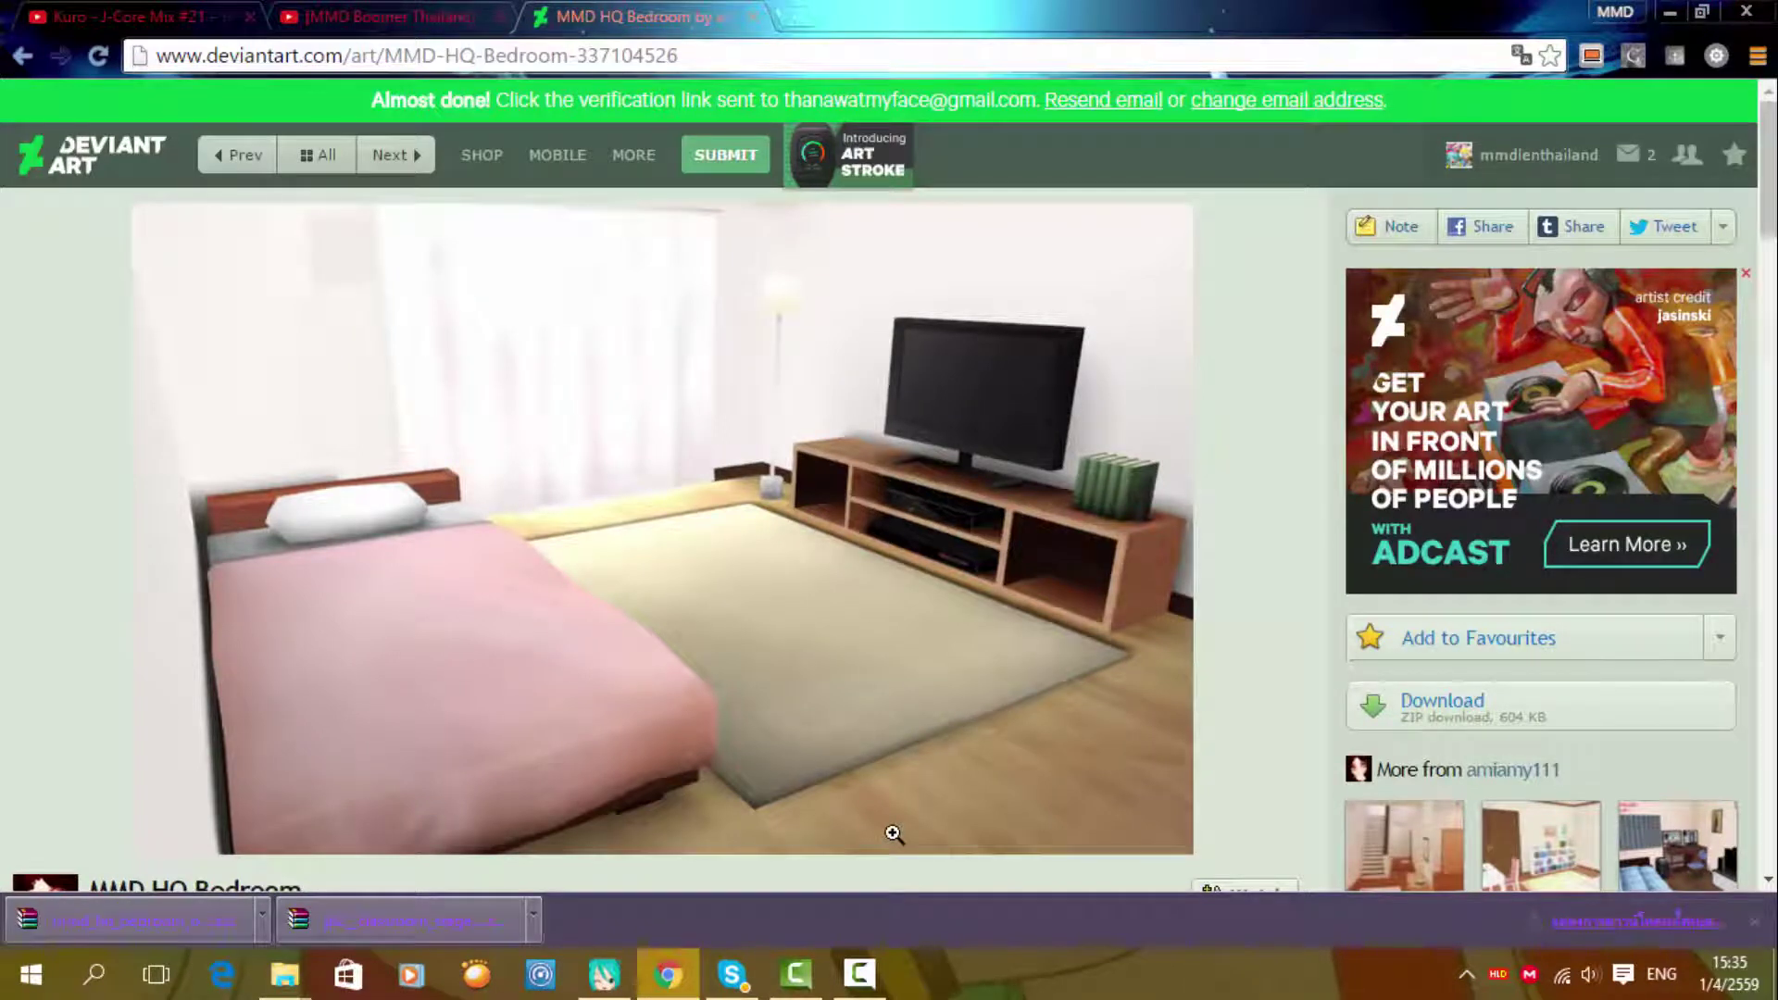
Open the downloaded bedroom archive in WinRAR and move its window aside
{"action": "left_click", "coordinate": [239, 924]}
{"action": "left_click_drag", "start_coordinate": [671, 192], "coordinate": [1040, 193]}
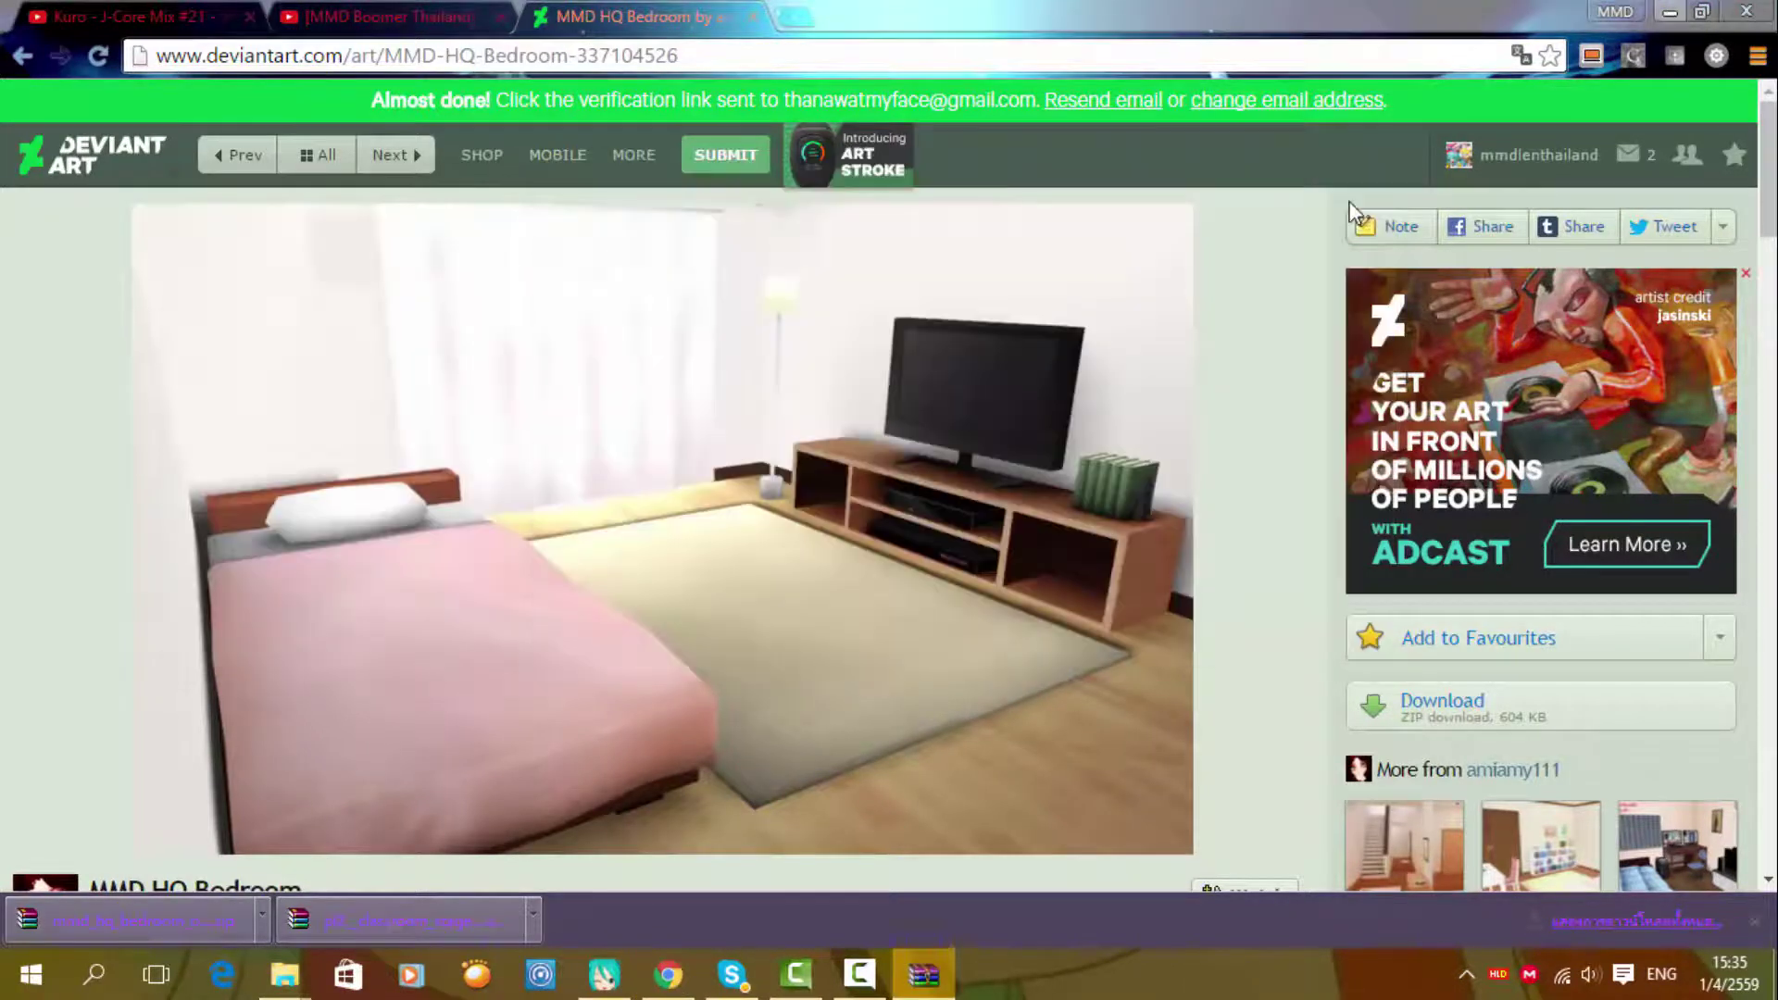